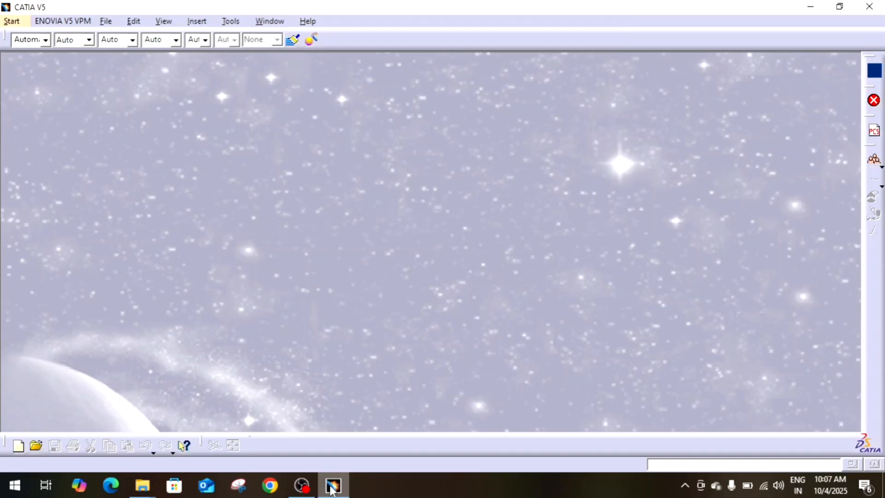
- Create a new Part Design part named "Creating profiles" with hybrid design enabled
{"action": "left_click", "coordinate": [16, 20]}
{"action": "mouse_move", "coordinate": [24, 57]}
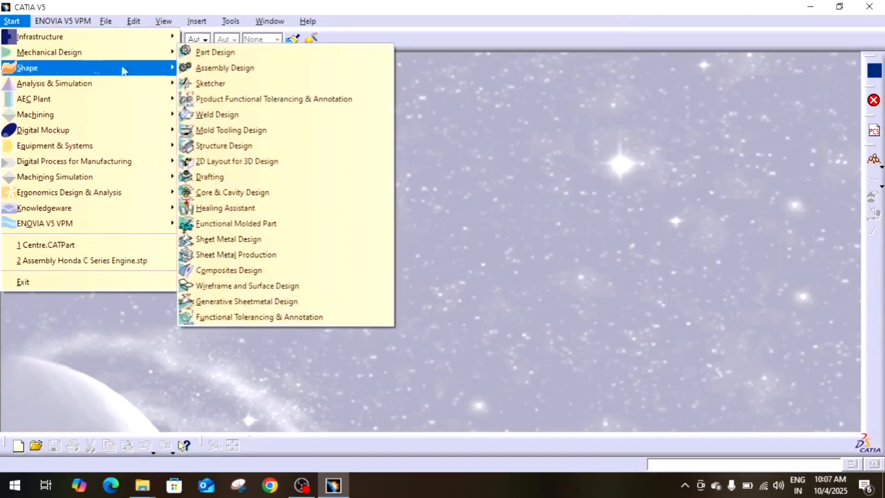
{"action": "left_click", "coordinate": [266, 51]}
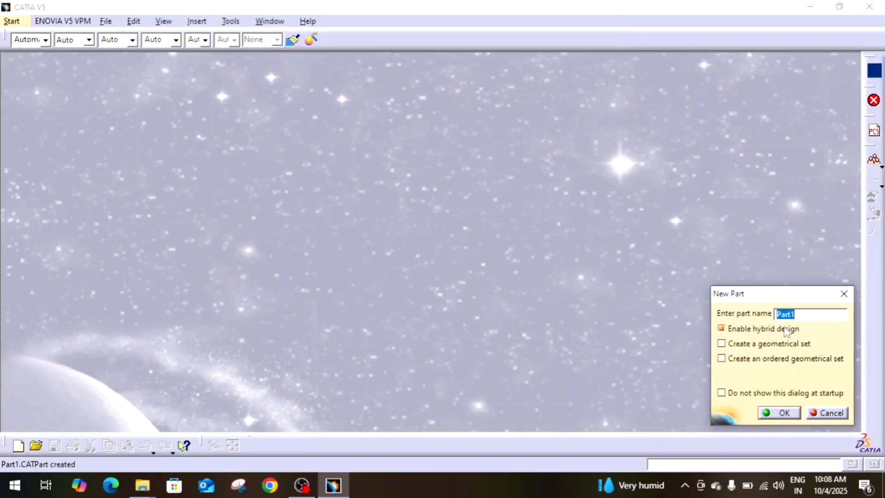
{"action": "mouse_move", "coordinate": [787, 331]}
{"action": "type", "text": "Creating profiles"}
{"action": "left_click", "coordinate": [781, 410]}
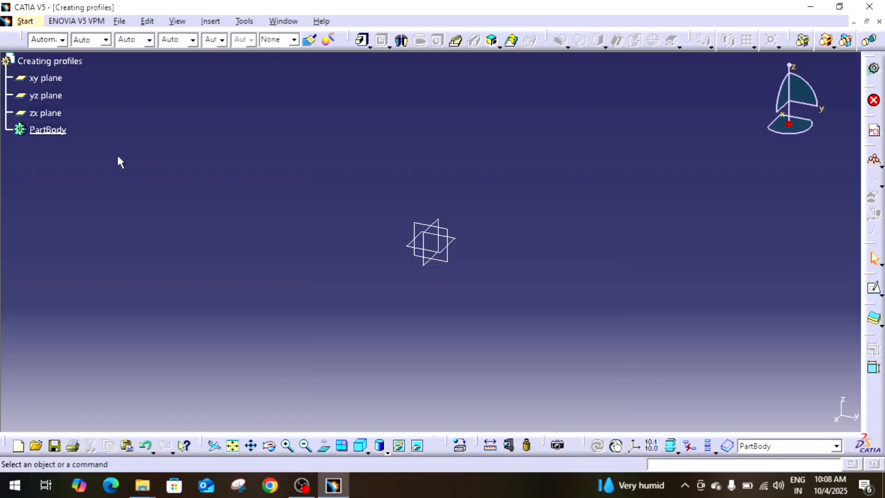
- Highlight the xy, yz and zx reference planes to see how each is oriented at the origin
{"action": "left_click", "coordinate": [56, 83]}
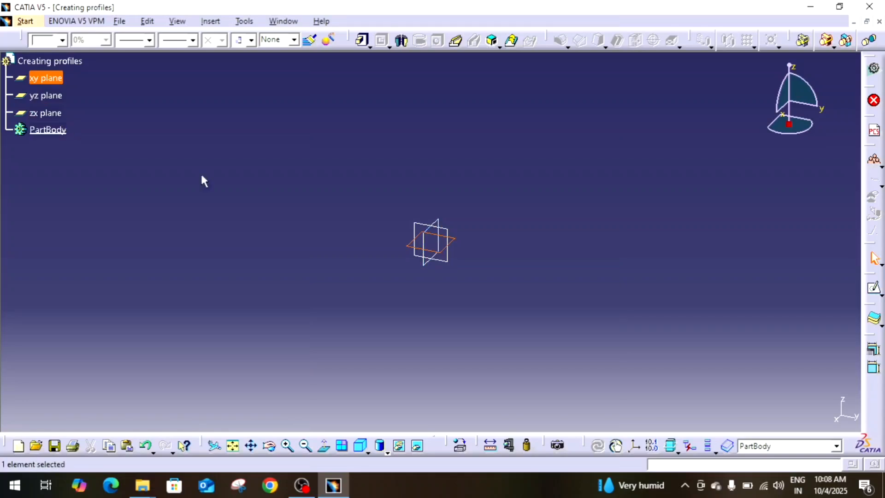
{"action": "left_click", "coordinate": [513, 267]}
{"action": "left_click", "coordinate": [454, 240]}
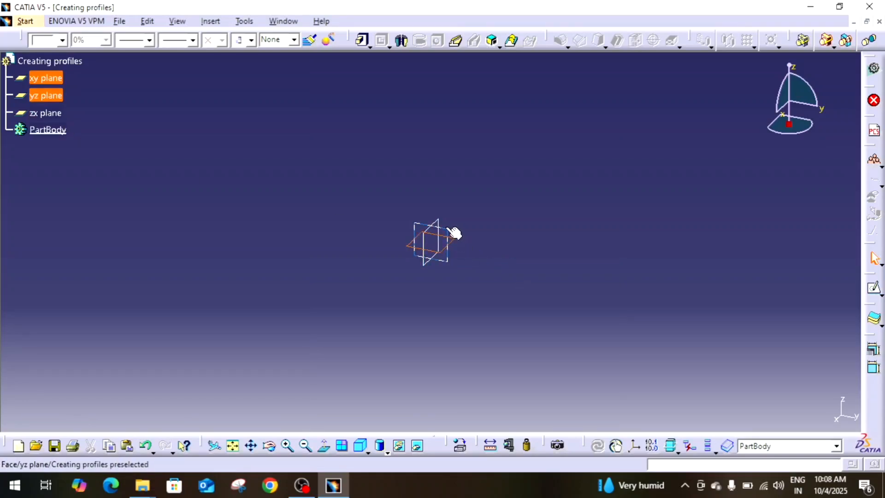
{"action": "left_click", "coordinate": [448, 229]}
{"action": "left_click", "coordinate": [439, 222]}
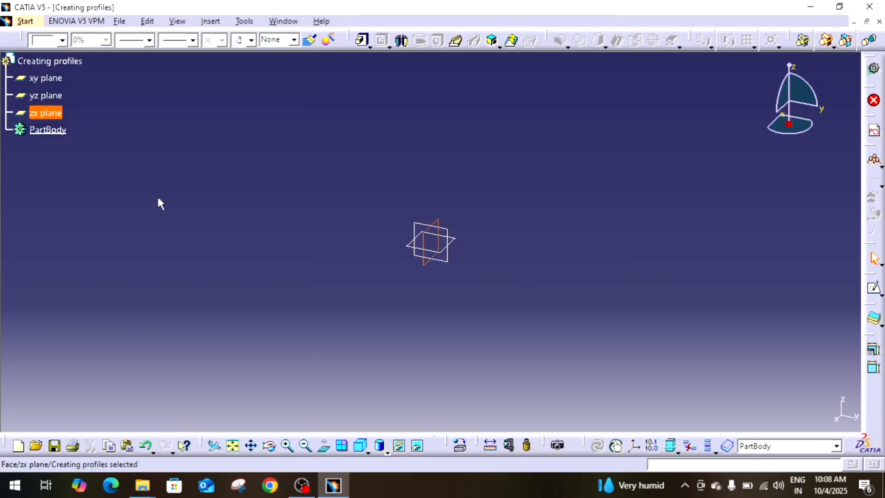
- Start a sketch on the xy plane and draw a circle of about 64 mm radius centred at the origin
{"action": "left_click", "coordinate": [47, 77]}
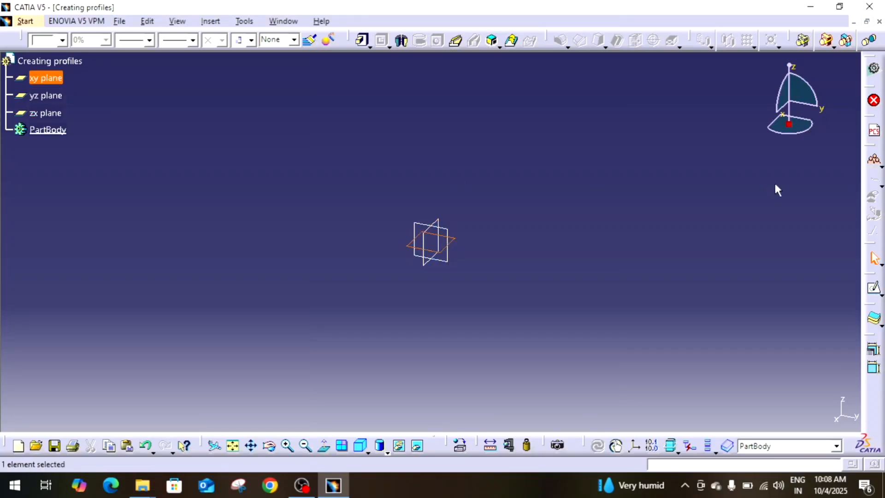
{"action": "left_click", "coordinate": [876, 292]}
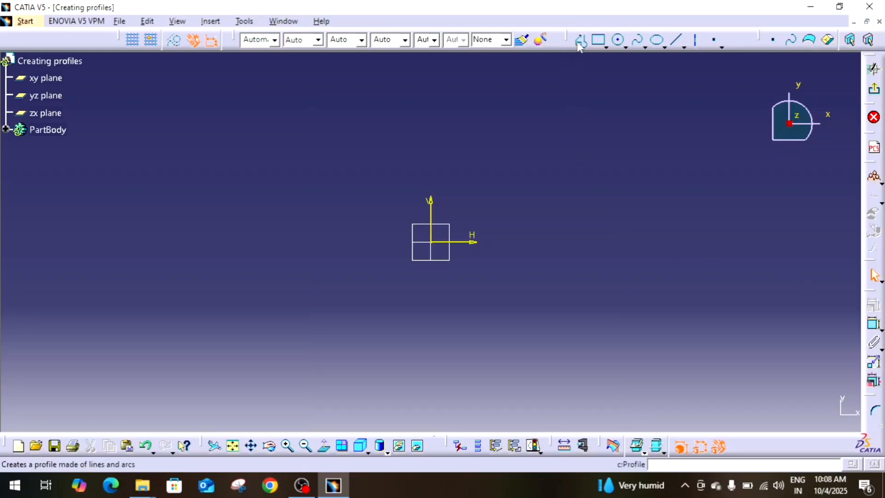
{"action": "left_click", "coordinate": [618, 40]}
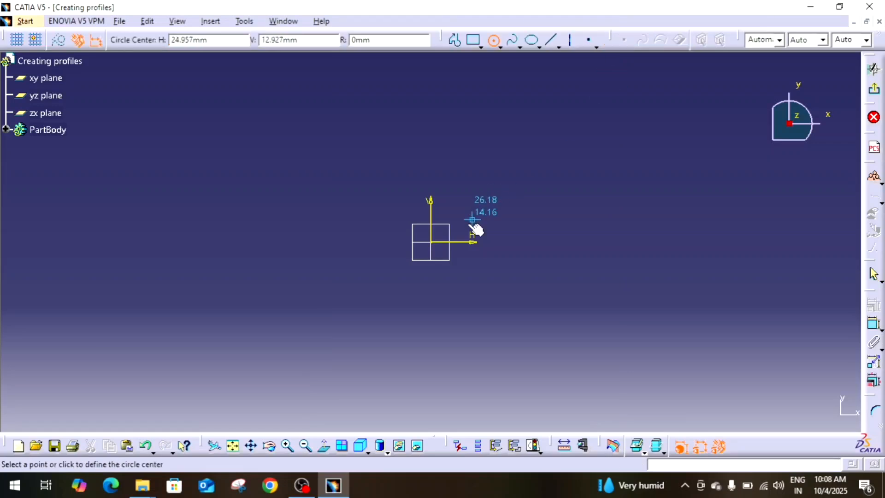
{"action": "left_click", "coordinate": [430, 242]}
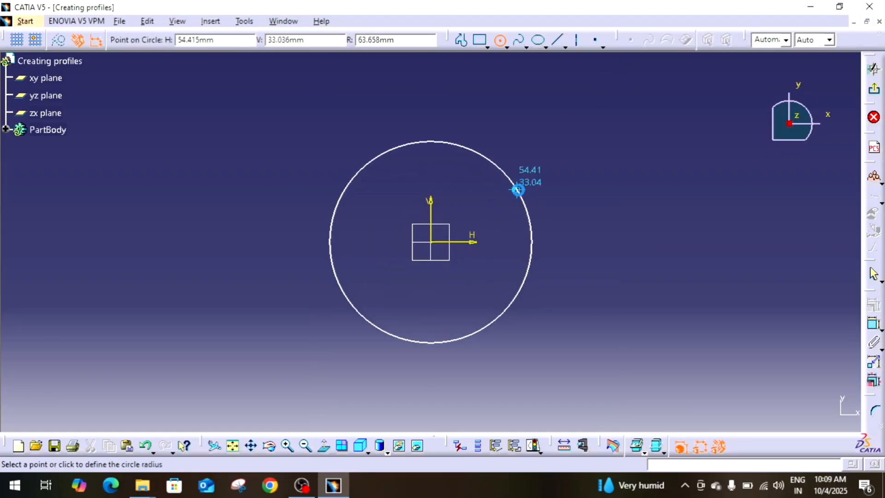
{"action": "left_click", "coordinate": [518, 190]}
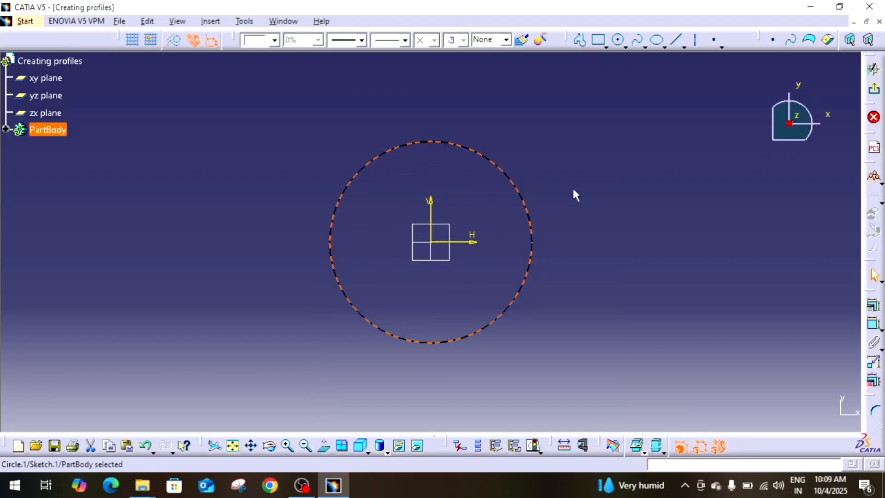
- Draw a rectangle with one corner at the origin, extending past the circle in the positive H and V directions
{"action": "left_click", "coordinate": [598, 44]}
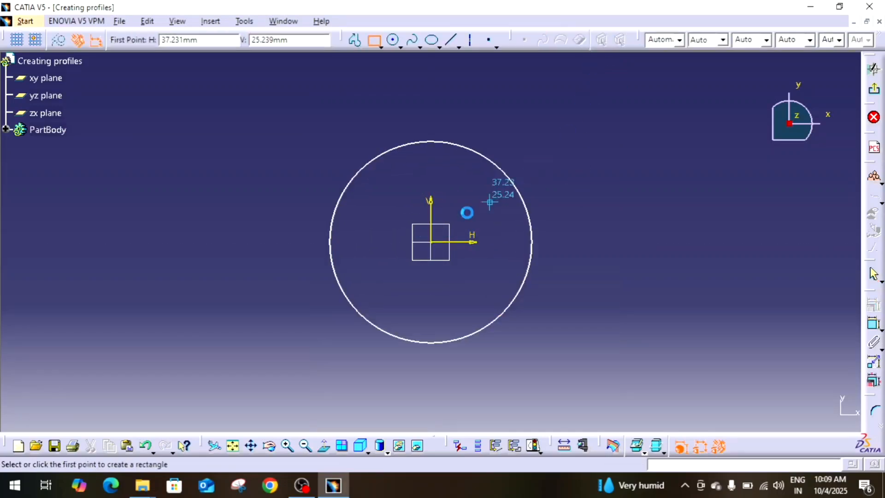
{"action": "left_click", "coordinate": [431, 241]}
{"action": "left_click", "coordinate": [587, 124]}
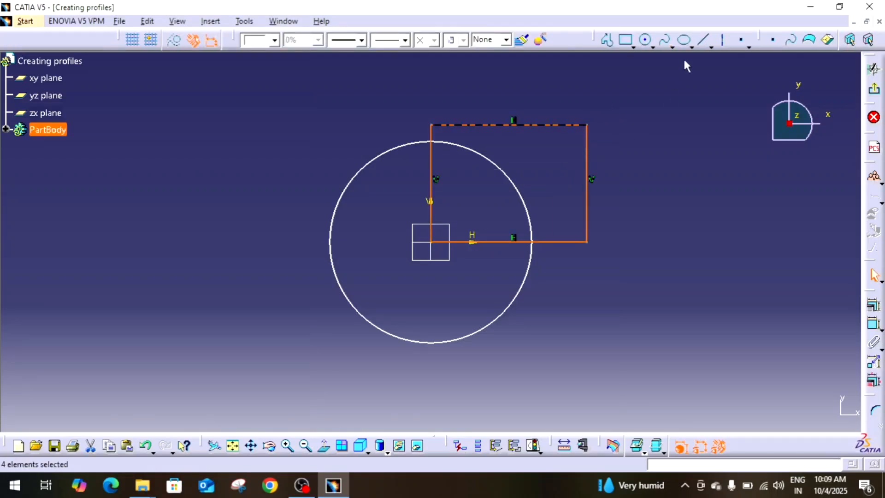
- Draw a horizontal ellipse with a major radius of about 78 mm, centred below the rectangle, and exit the sketch
{"action": "left_click", "coordinate": [684, 39]}
{"action": "left_click", "coordinate": [540, 279]}
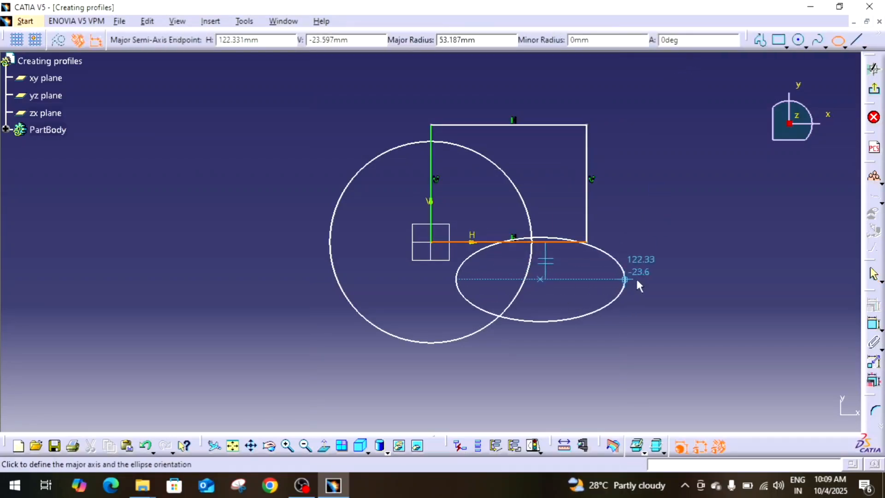
{"action": "left_click", "coordinate": [664, 279]}
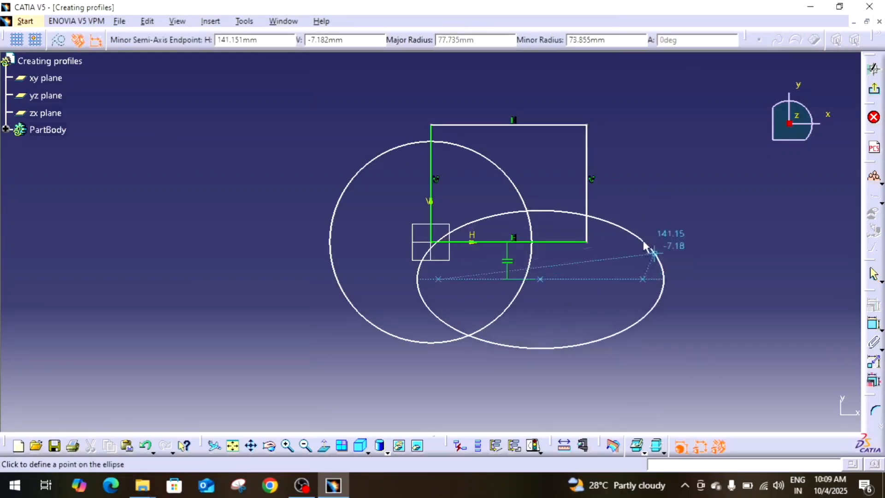
{"action": "left_click", "coordinate": [547, 201]}
{"action": "left_click", "coordinate": [645, 188]}
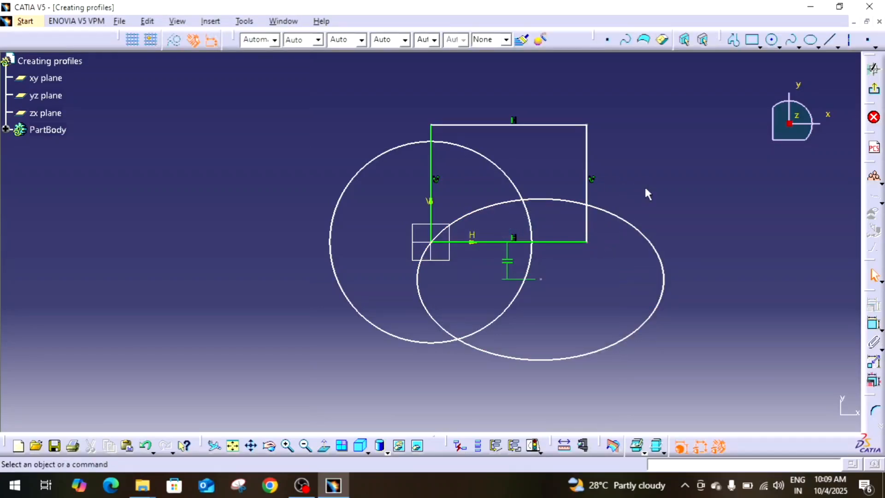
{"action": "left_click", "coordinate": [874, 92]}
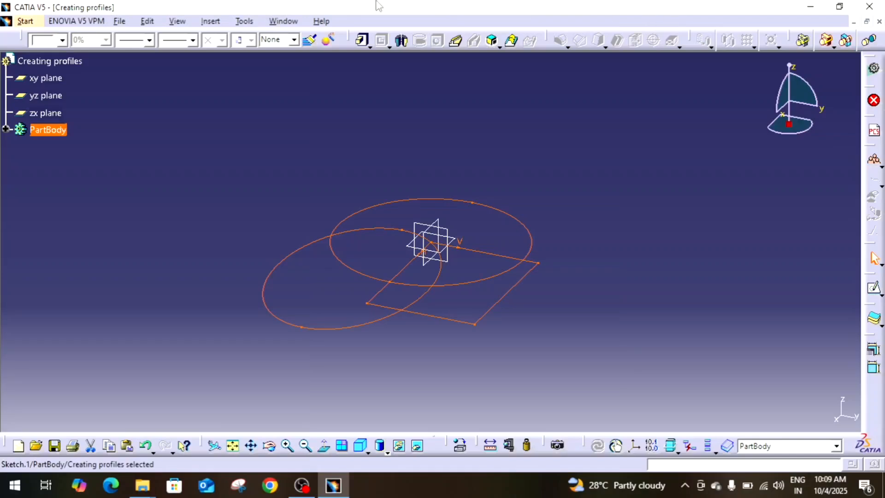
{"action": "left_click", "coordinate": [286, 140]}
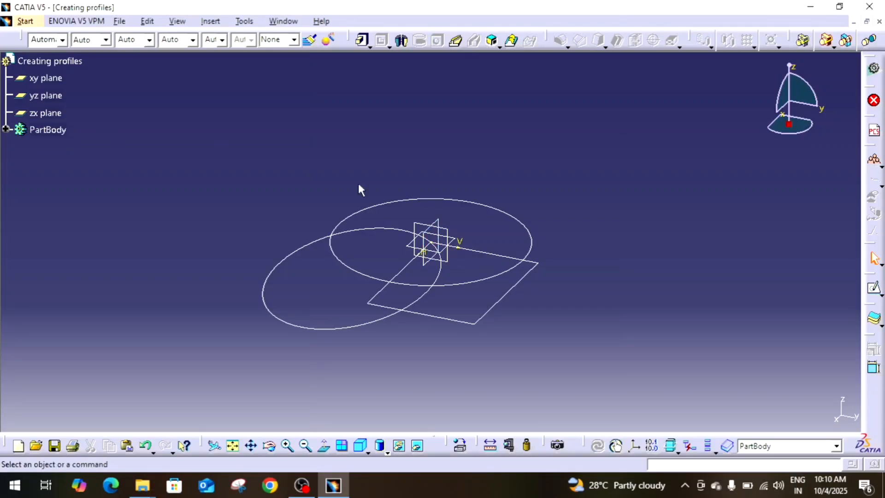
- Compare the xy, yz and zx planes with the compass axes by selecting them in the tree
{"action": "left_click", "coordinate": [53, 78]}
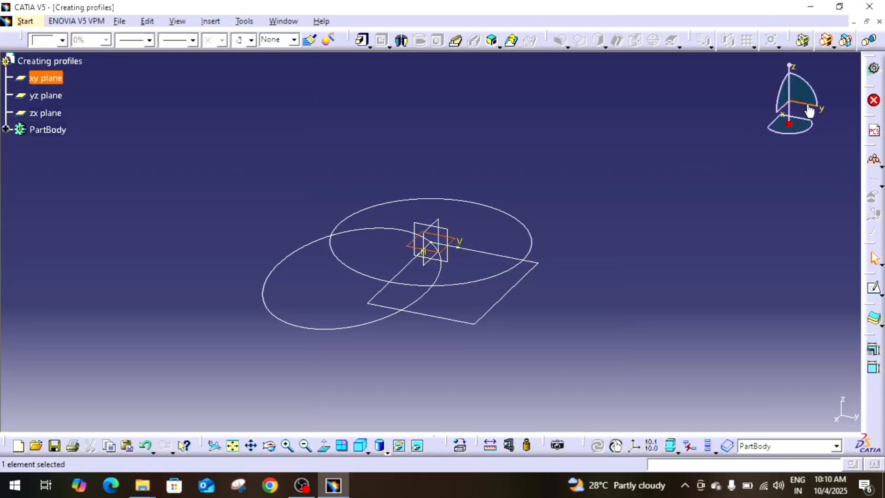
{"action": "left_click", "coordinate": [55, 96]}
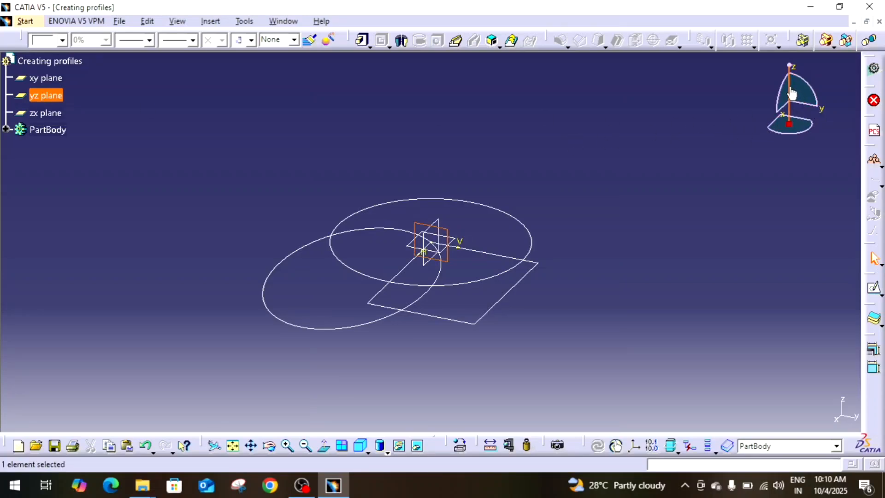
{"action": "left_click", "coordinate": [46, 113]}
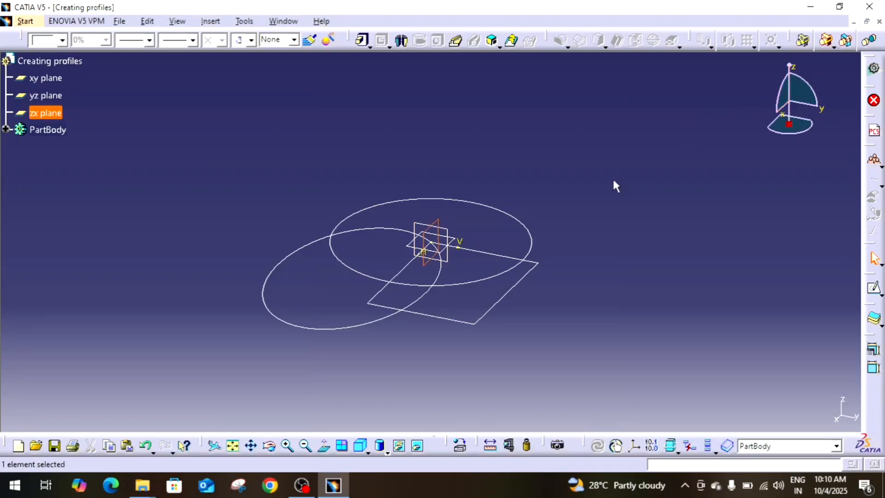
{"action": "left_click", "coordinate": [442, 225]}
{"action": "left_click", "coordinate": [46, 77]}
{"action": "left_click", "coordinate": [49, 96], "text": "ctrl"}
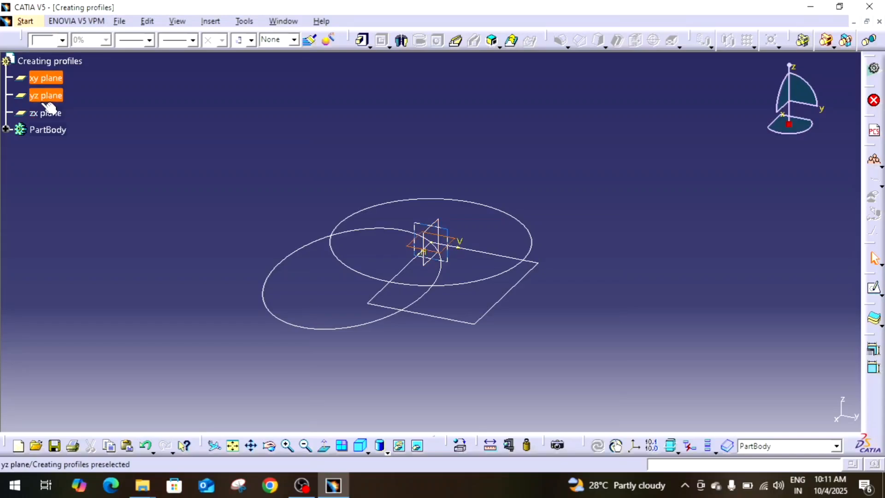
{"action": "left_click", "coordinate": [45, 101]}
{"action": "left_click", "coordinate": [49, 115]}
{"action": "left_click", "coordinate": [52, 78]}
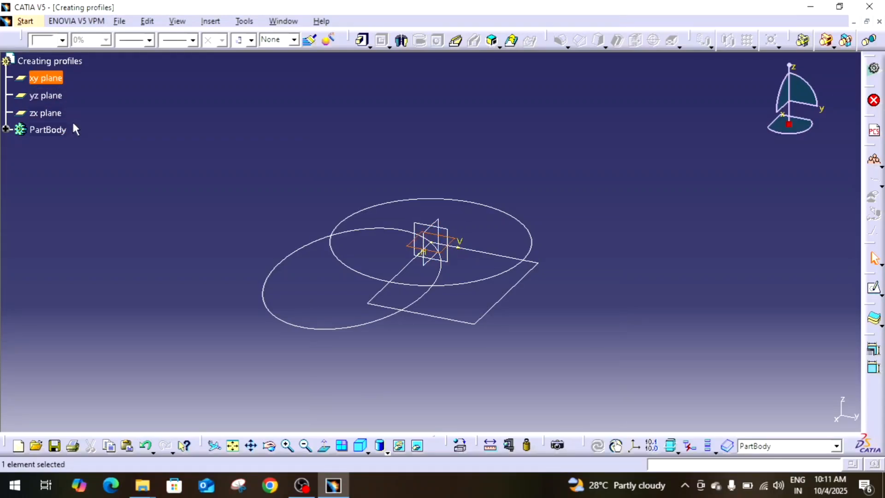
{"action": "left_click", "coordinate": [630, 175]}
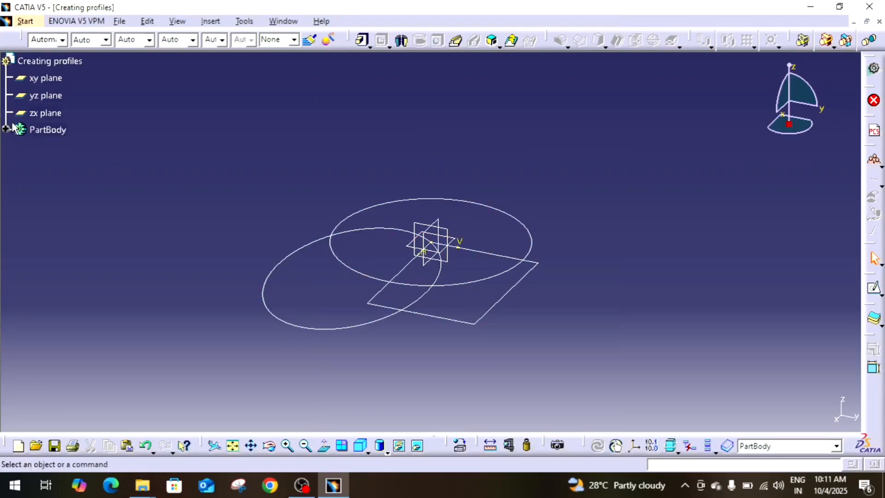
- Reopen the sketch under PartBody and delete the ellipse and the rectangle, keeping only the circle
{"action": "left_click", "coordinate": [5, 129]}
{"action": "double_click", "coordinate": [61, 156]}
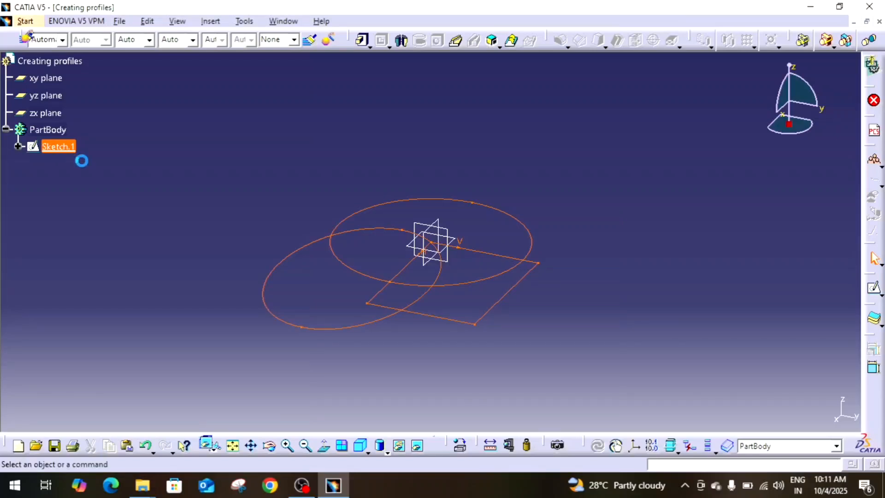
{"action": "left_click", "coordinate": [561, 202]}
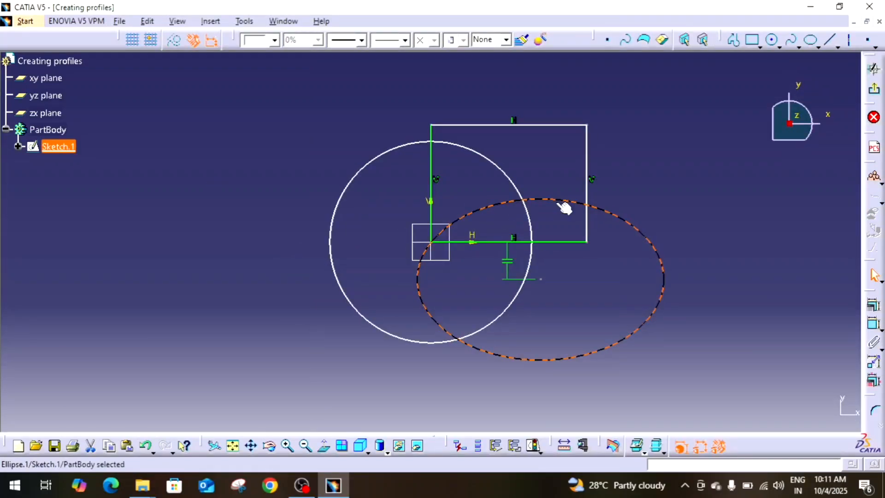
{"action": "key", "text": "Delete"}
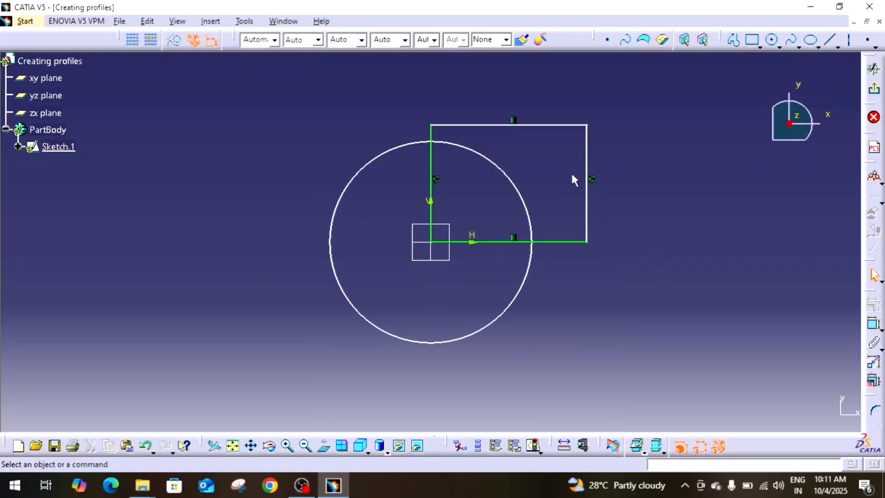
{"action": "left_click_drag", "start_coordinate": [423, 101], "coordinate": [610, 249]}
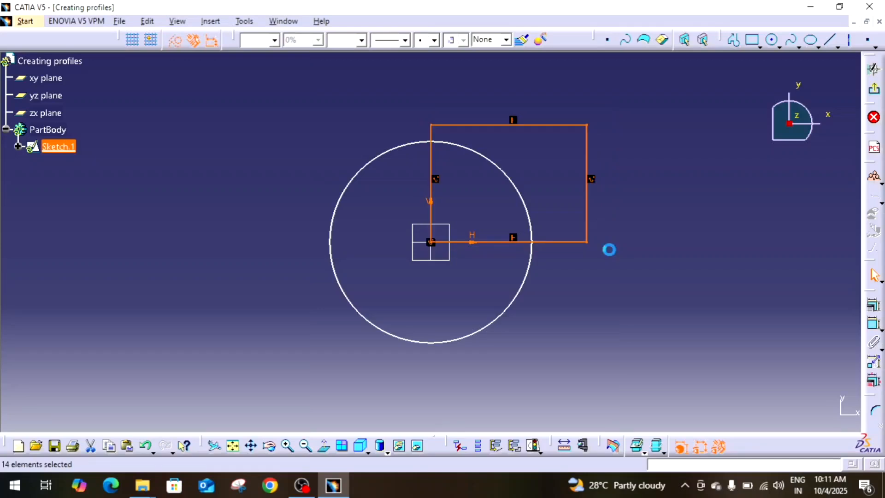
{"action": "key", "text": "Delete"}
- Exit the sketch and pad the circle to a length of 20 mm
{"action": "left_click", "coordinate": [874, 69]}
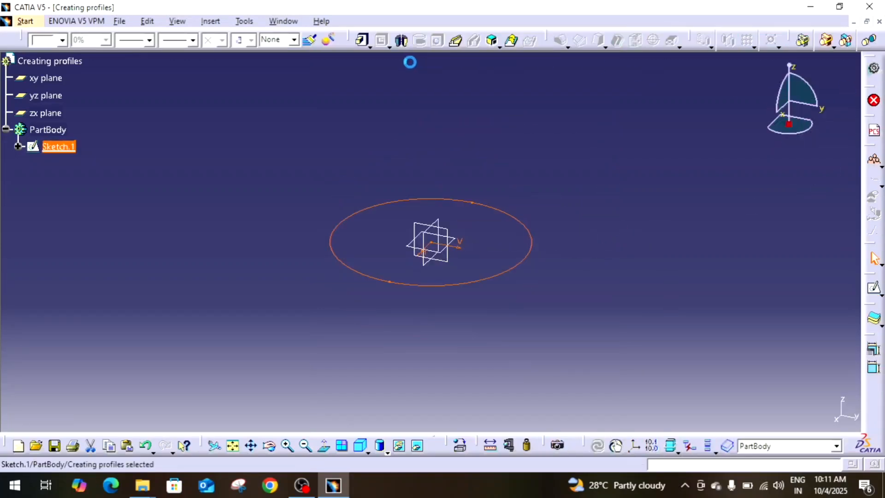
{"action": "left_click", "coordinate": [364, 40]}
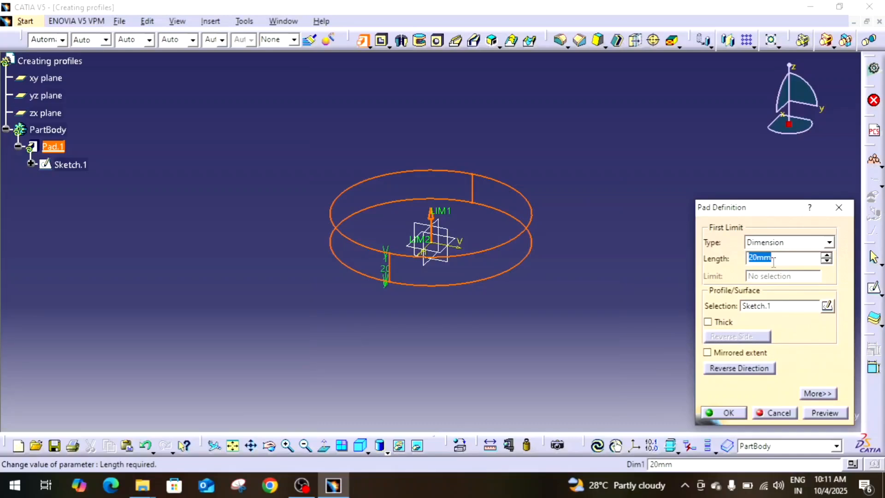
{"action": "key", "text": "Return"}
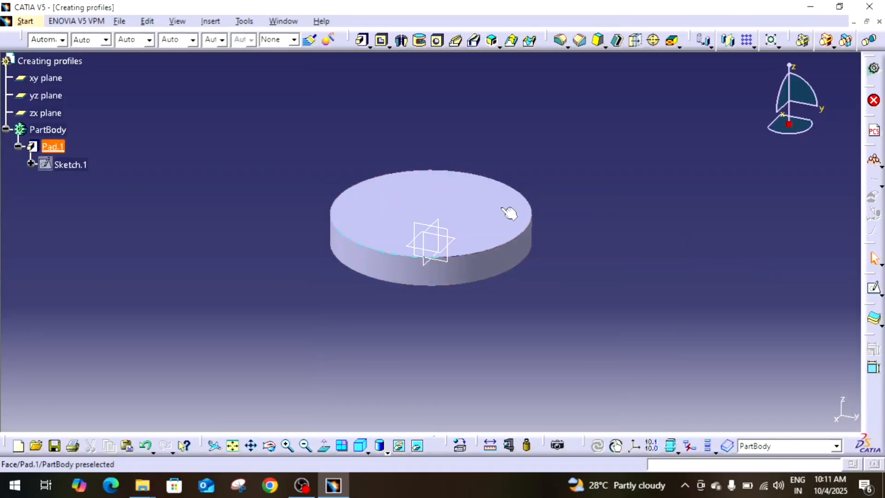
- Sketch a circle of about 29 mm radius on the pad's upper face, centred at the origin, and exit the sketch
{"action": "left_click", "coordinate": [510, 213]}
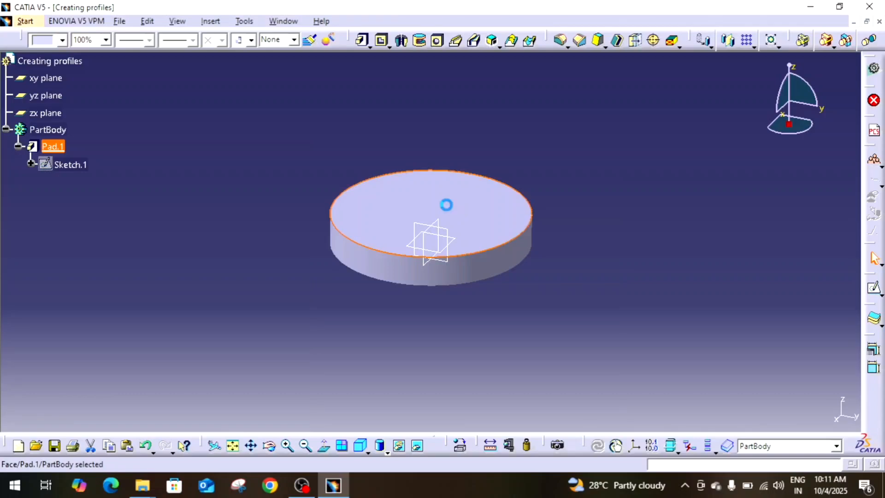
{"action": "left_click", "coordinate": [875, 289]}
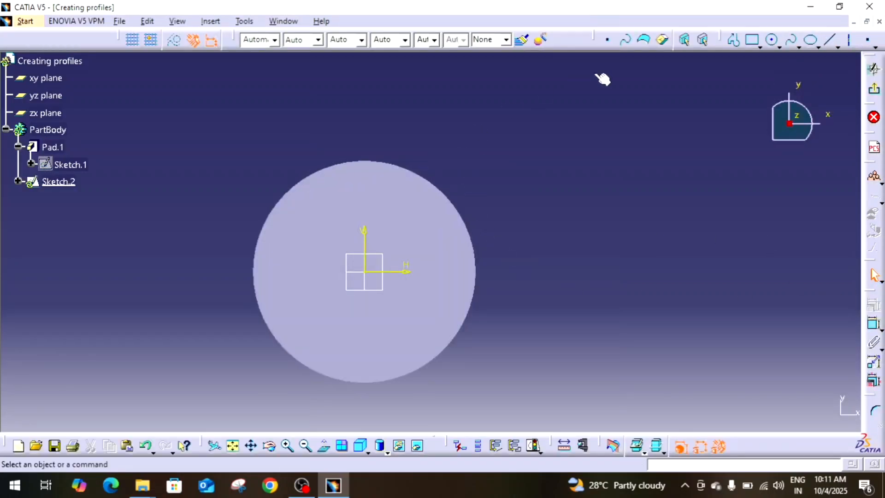
{"action": "left_click", "coordinate": [772, 41]}
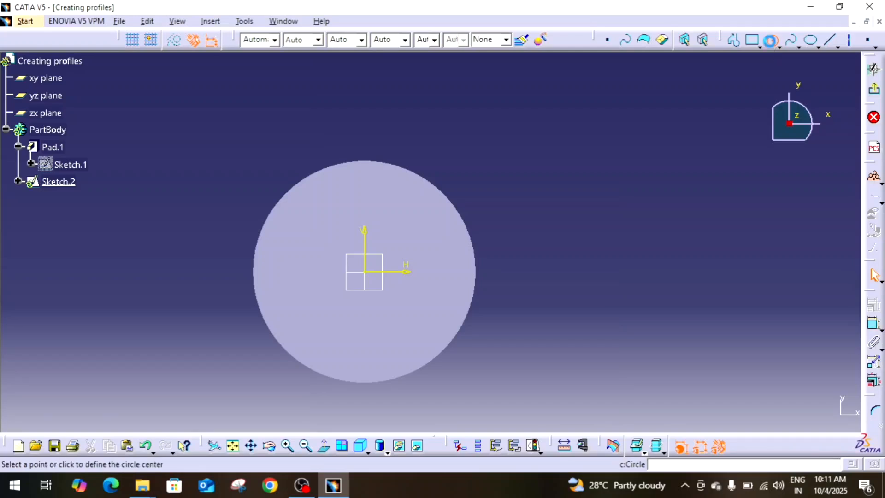
{"action": "left_click", "coordinate": [364, 272]}
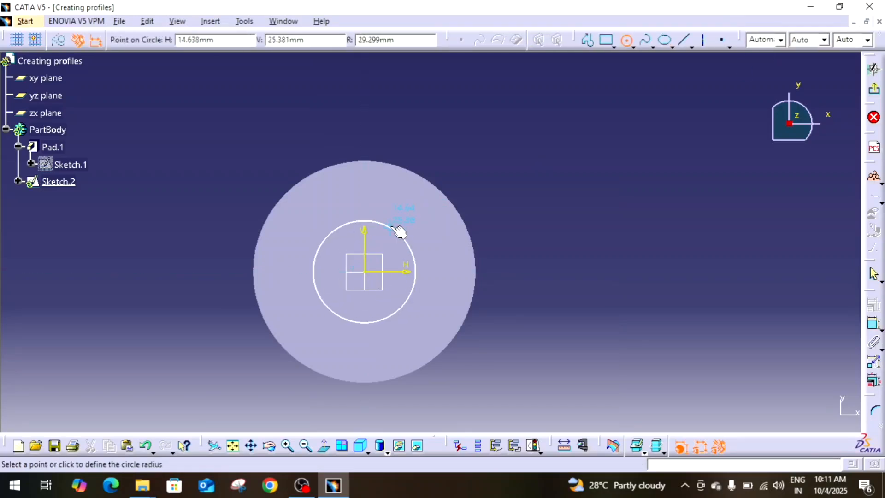
{"action": "left_click", "coordinate": [401, 232]}
{"action": "left_click", "coordinate": [875, 90]}
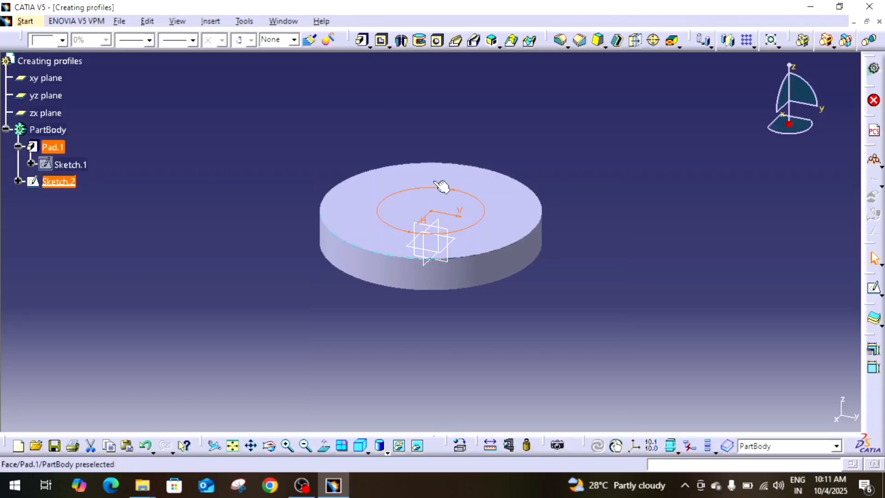
{"action": "middle_click_drag", "start_coordinate": [498, 272], "coordinate": [415, 248]}
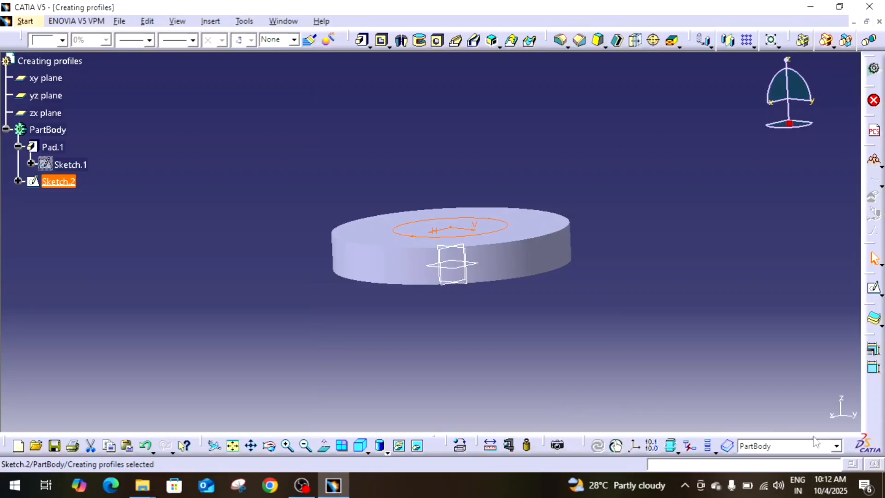
{"action": "left_click", "coordinate": [875, 290]}
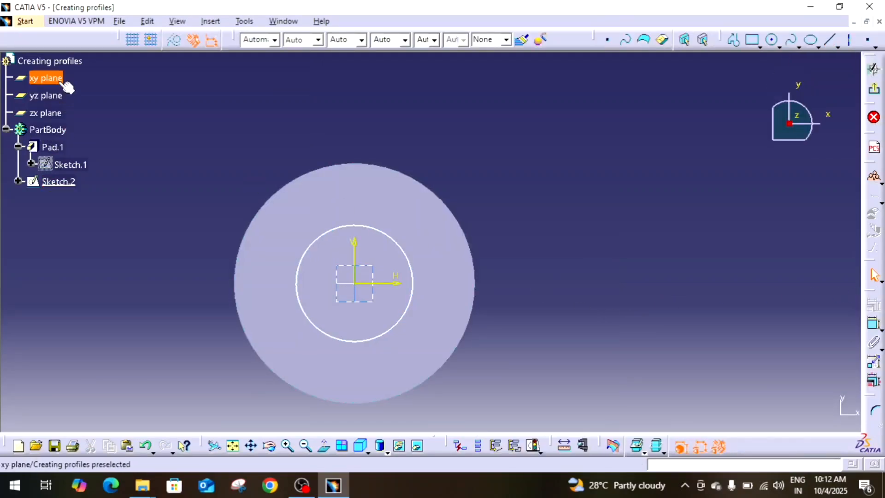
{"action": "left_click", "coordinate": [874, 89]}
{"action": "left_click", "coordinate": [679, 252]}
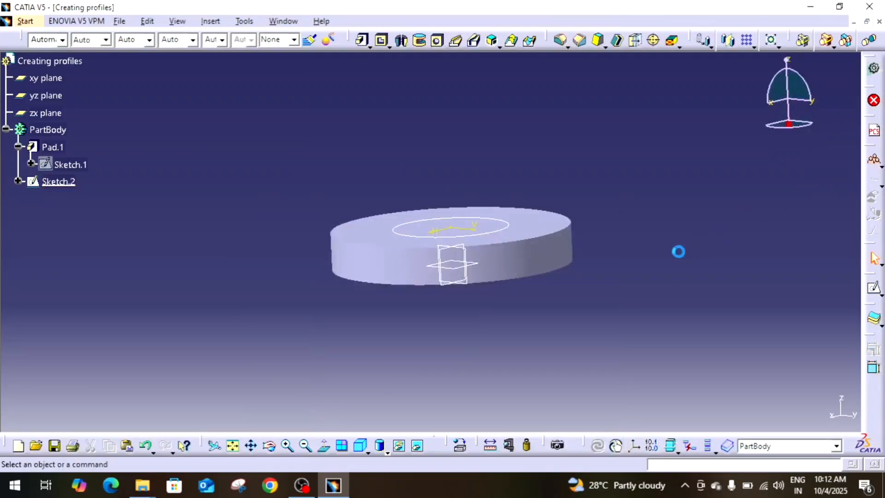
- Open a sketch on the yz plane and exit it without drawing anything
{"action": "left_click", "coordinate": [875, 290]}
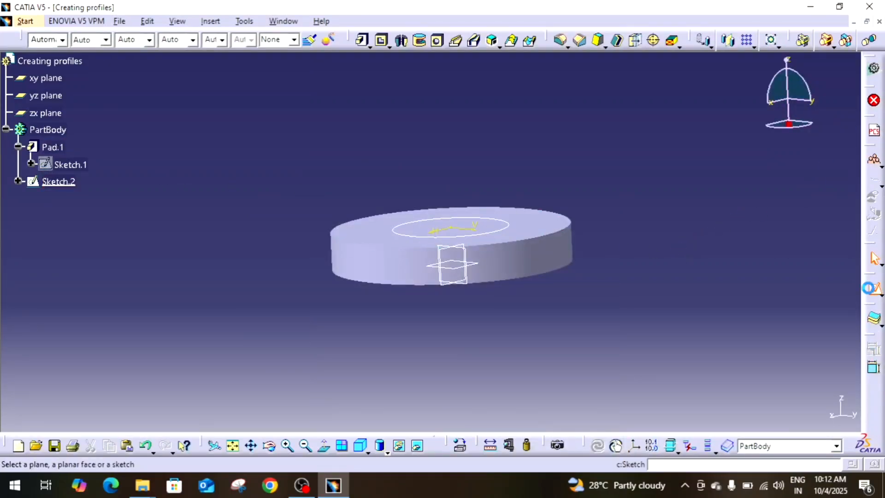
{"action": "left_click", "coordinate": [46, 96]}
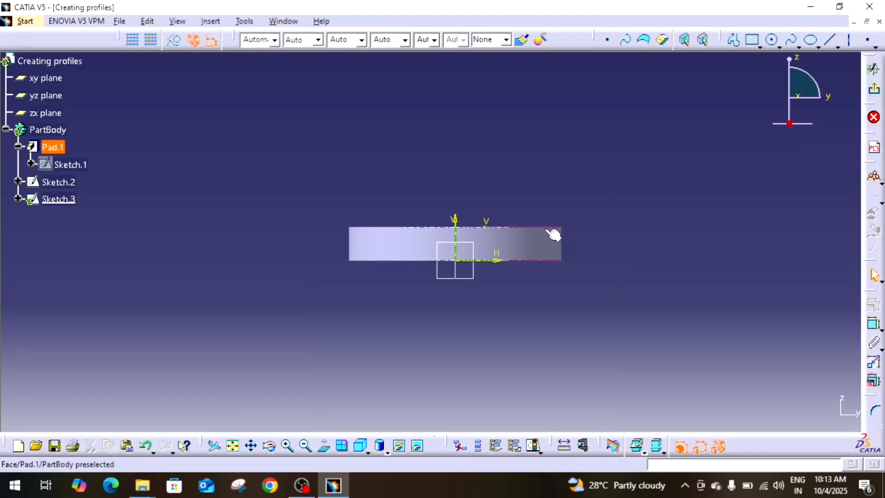
{"action": "left_click", "coordinate": [872, 89]}
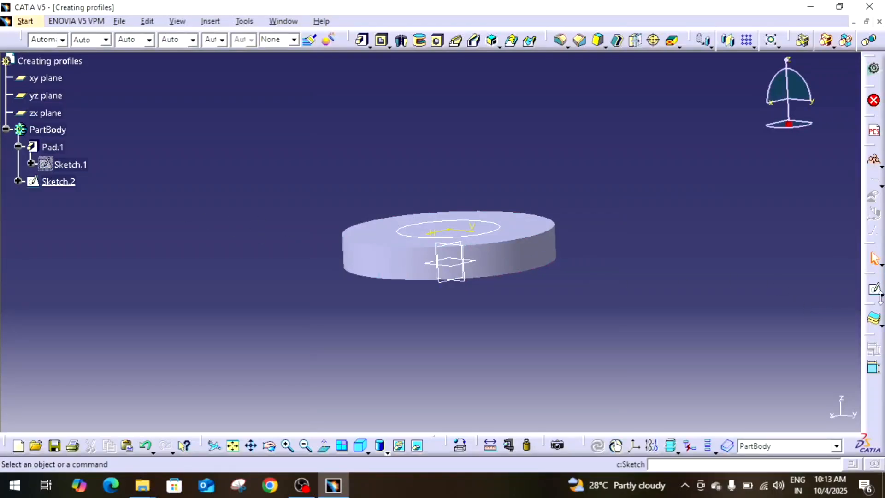
- Review the positioning, origin and orientation type options of a positioned sketch on the yz plane, and cancel it
{"action": "left_click", "coordinate": [881, 295]}
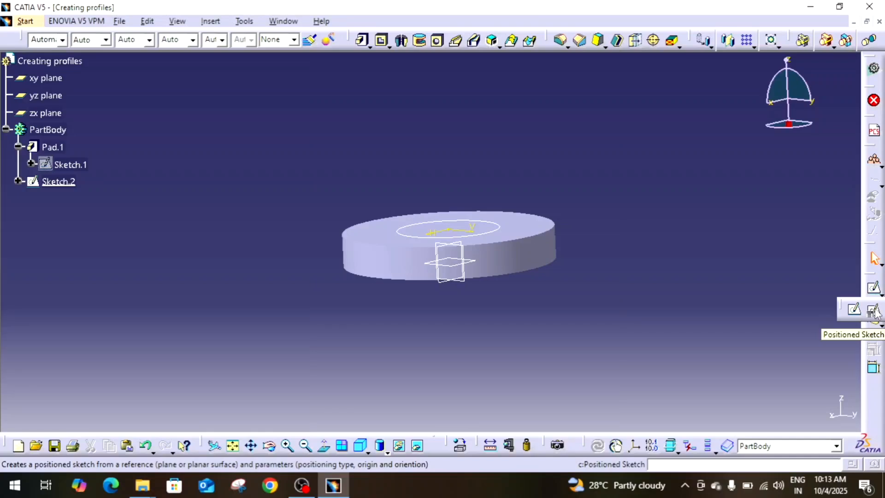
{"action": "left_click", "coordinate": [875, 312]}
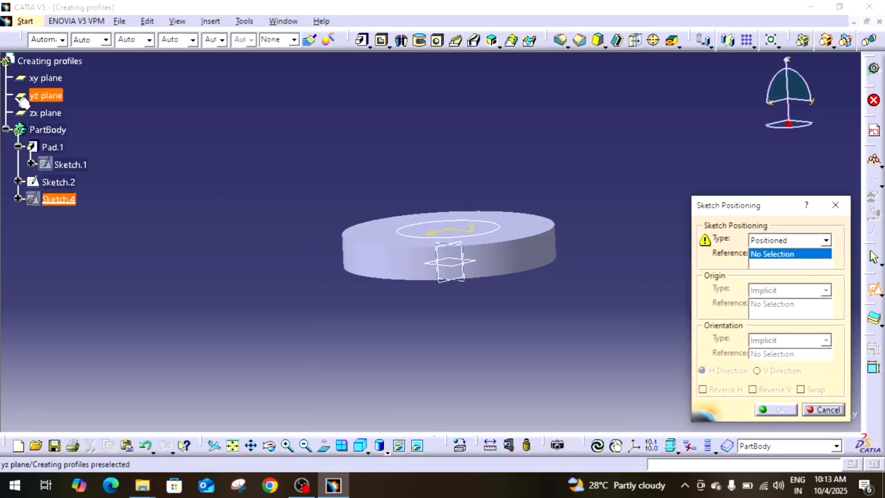
{"action": "left_click", "coordinate": [45, 96]}
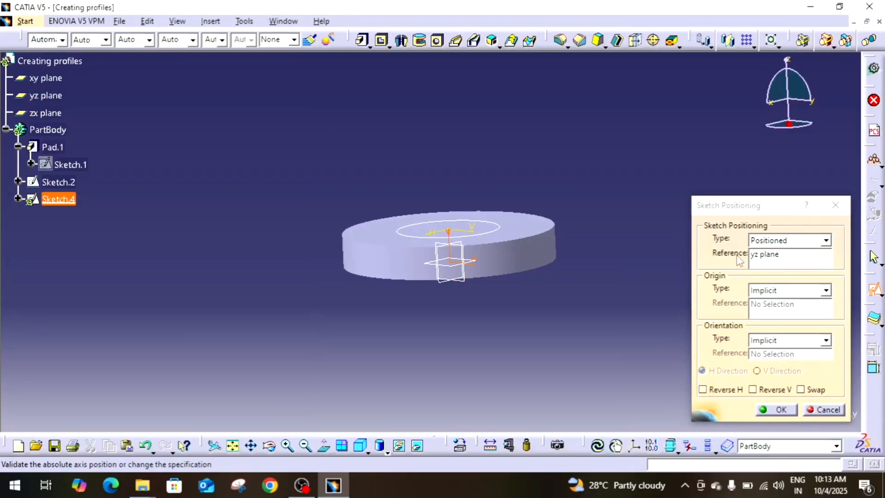
{"action": "left_click", "coordinate": [826, 240]}
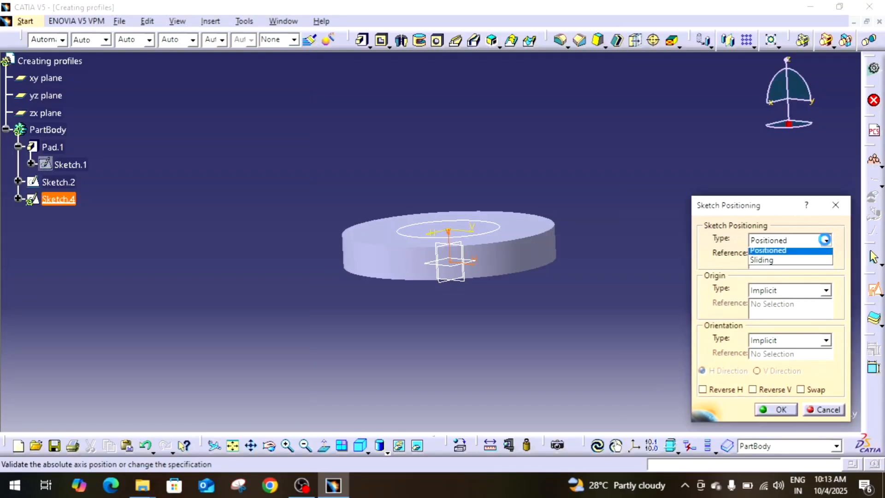
{"action": "left_click", "coordinate": [824, 253]}
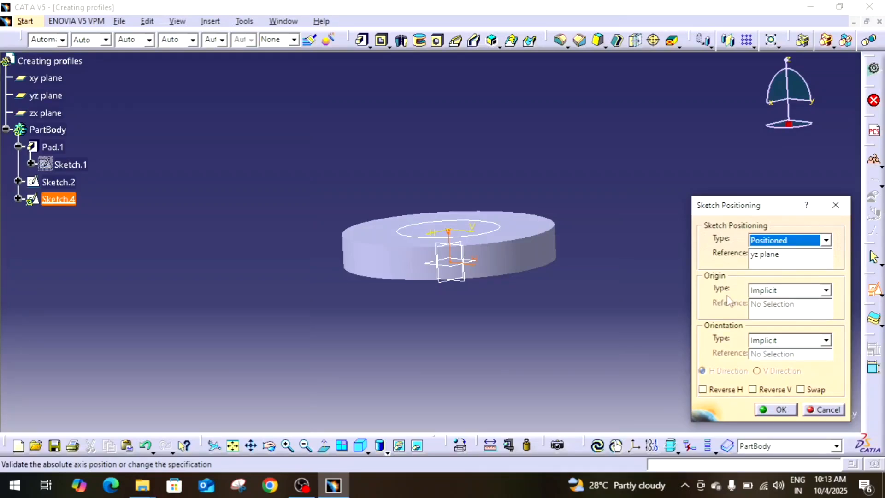
{"action": "left_click", "coordinate": [792, 294]}
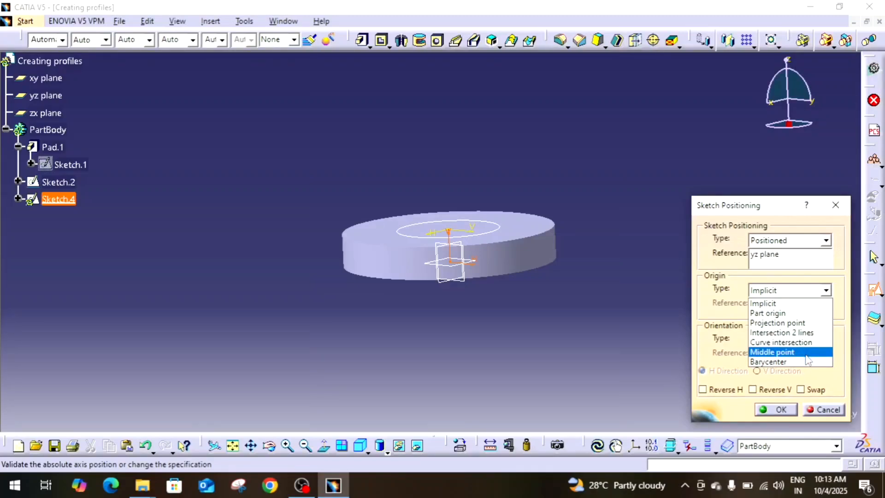
{"action": "left_click", "coordinate": [714, 300]}
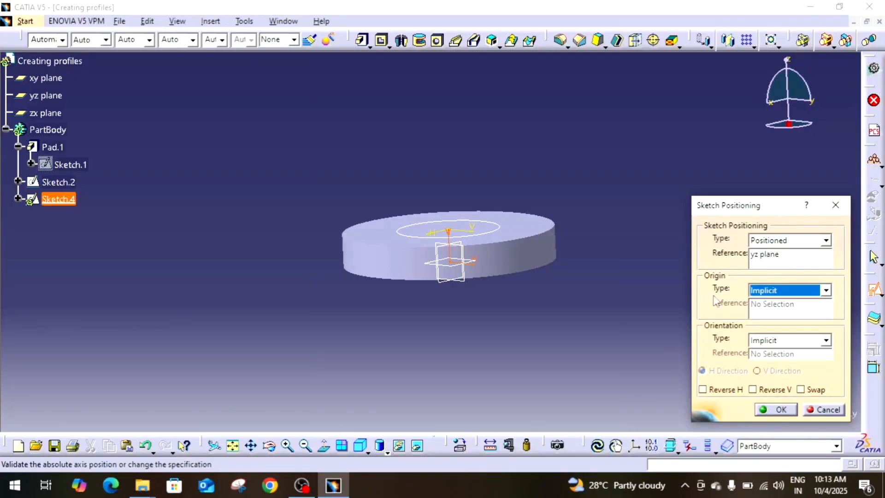
{"action": "left_click", "coordinate": [812, 340]}
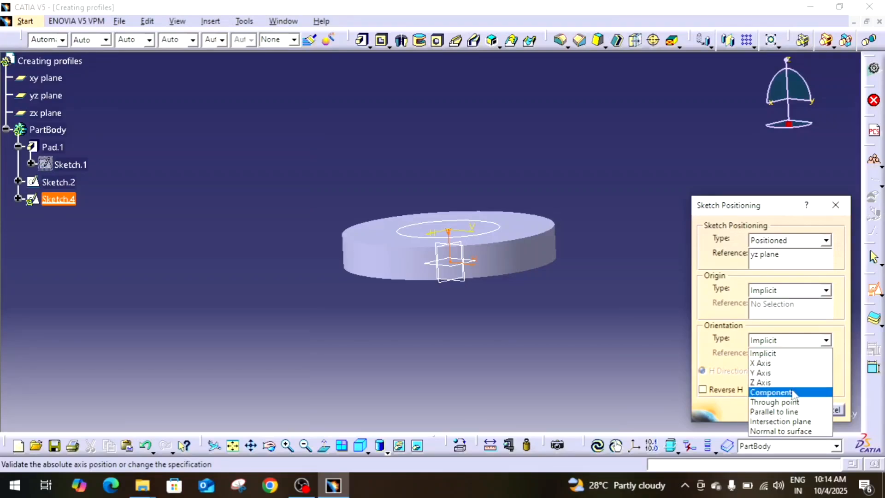
{"action": "left_click", "coordinate": [765, 354]}
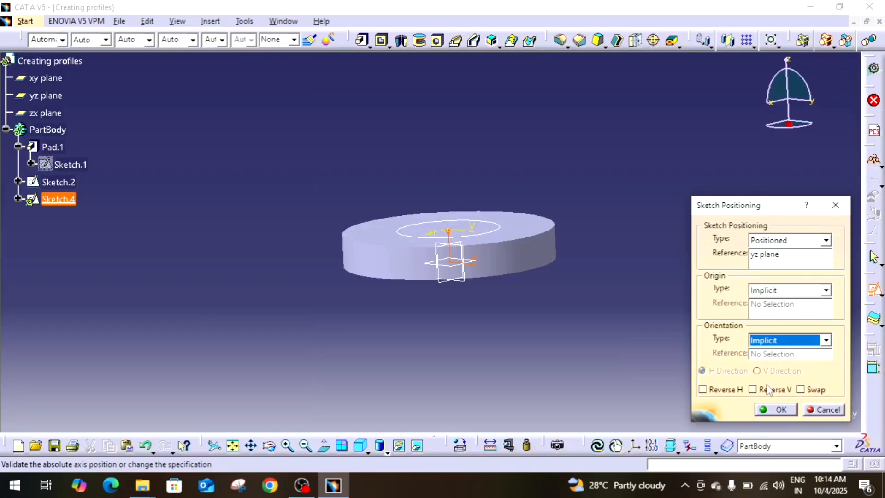
{"action": "left_click", "coordinate": [836, 205]}
{"action": "left_click", "coordinate": [873, 293]}
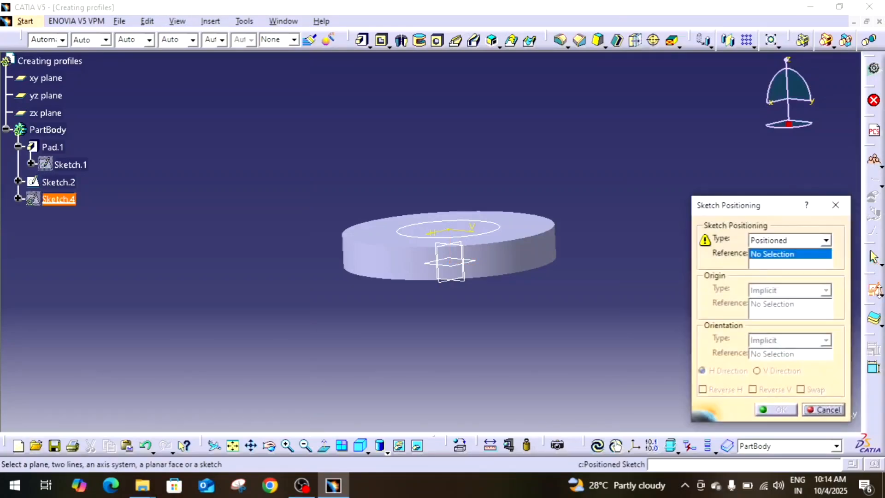
{"action": "left_click", "coordinate": [836, 204]}
- Open an ordinary sketch on the xy plane and turn on the grid and snap to point
{"action": "left_click", "coordinate": [881, 297]}
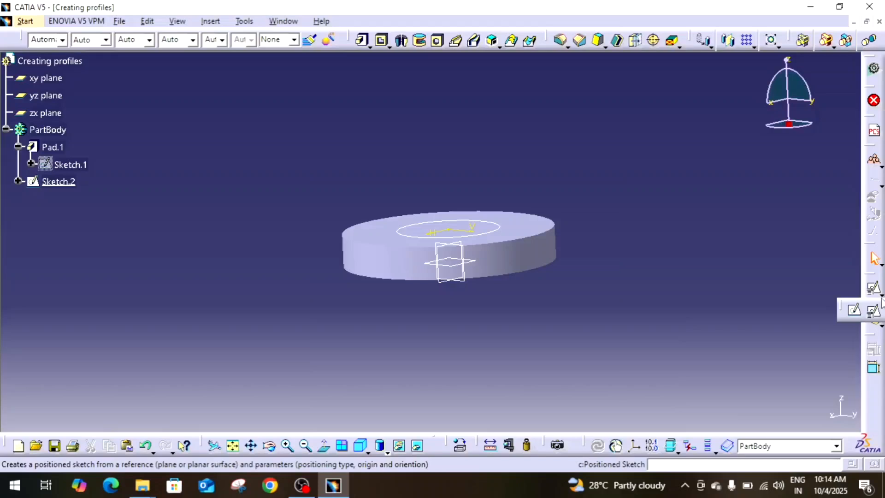
{"action": "left_click", "coordinate": [852, 310]}
{"action": "left_click", "coordinate": [43, 78]}
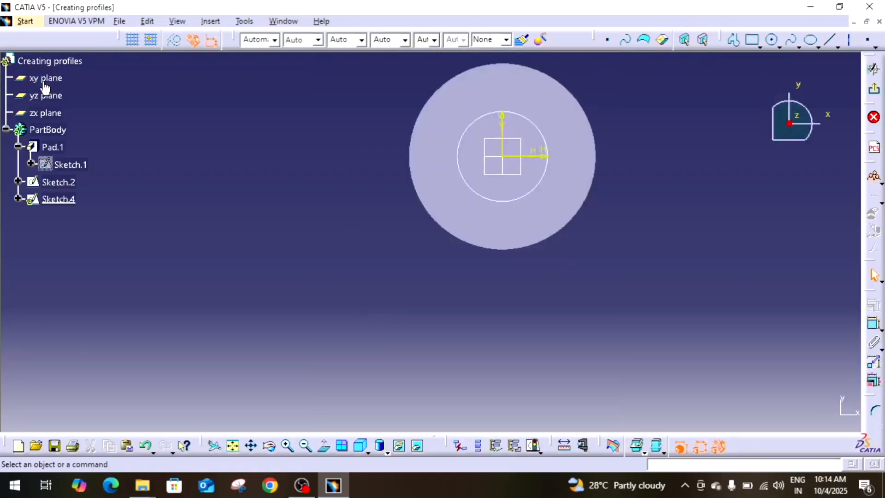
{"action": "middle_click_drag", "start_coordinate": [681, 222], "coordinate": [639, 316]}
{"action": "left_click", "coordinate": [646, 294]}
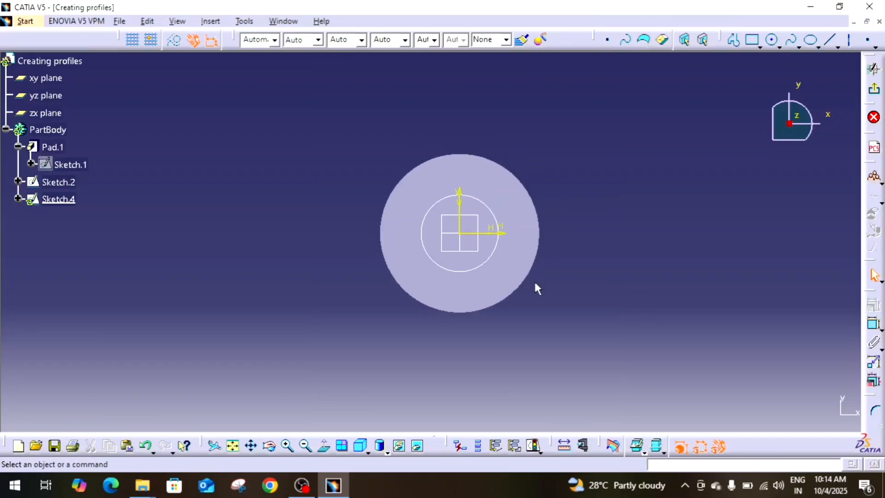
{"action": "left_click", "coordinate": [136, 43]}
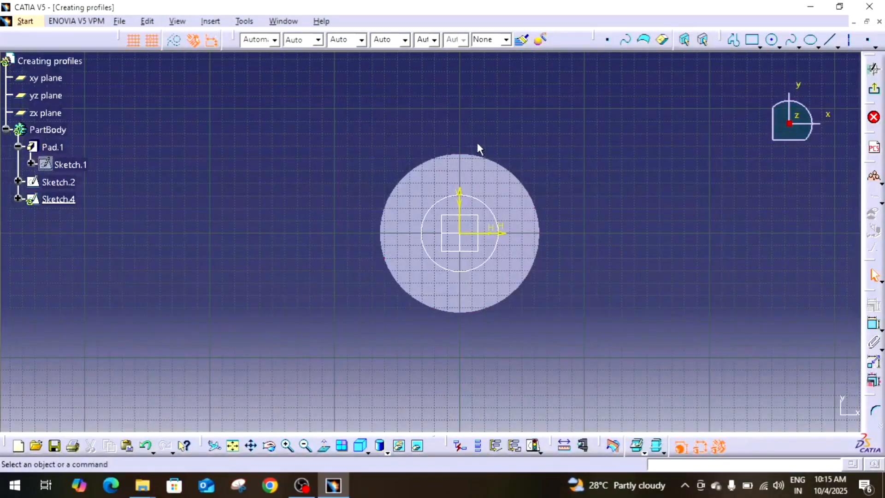
{"action": "left_click", "coordinate": [734, 39]}
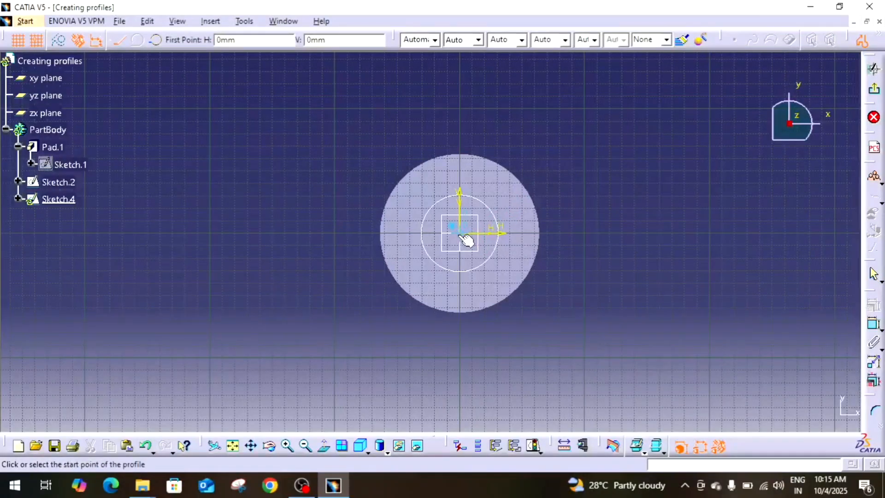
{"action": "left_click", "coordinate": [461, 234]}
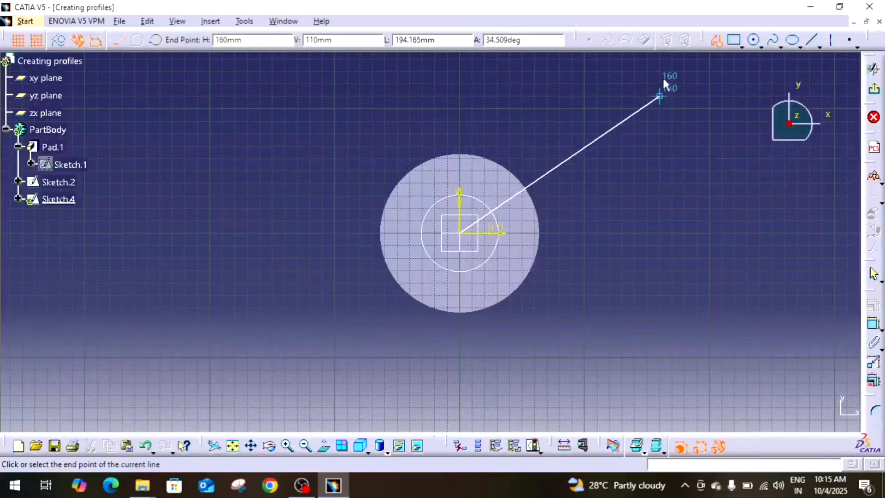
{"action": "left_click", "coordinate": [715, 42]}
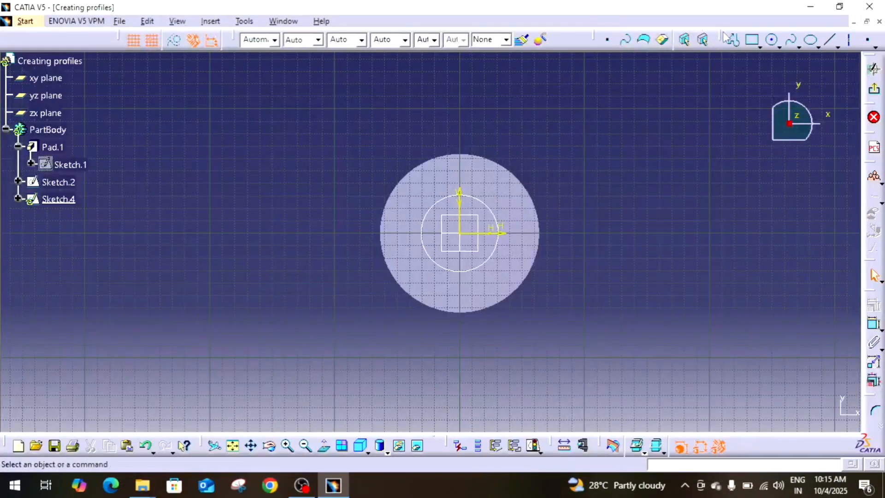
- Undock the Profile, Constraint and Sketch tools toolbars so that they float separately above the sketch geometry
{"action": "left_click_drag", "start_coordinate": [516, 106], "coordinate": [517, 108]}
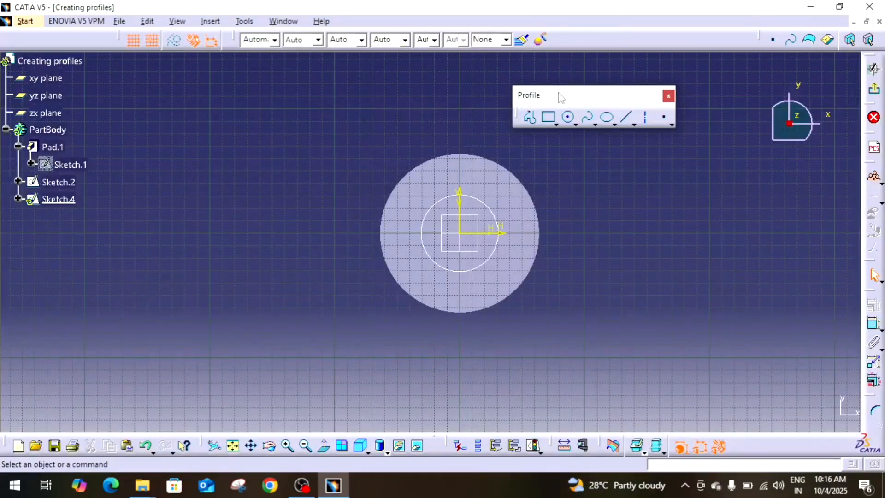
{"action": "left_click_drag", "start_coordinate": [562, 97], "coordinate": [378, 89]}
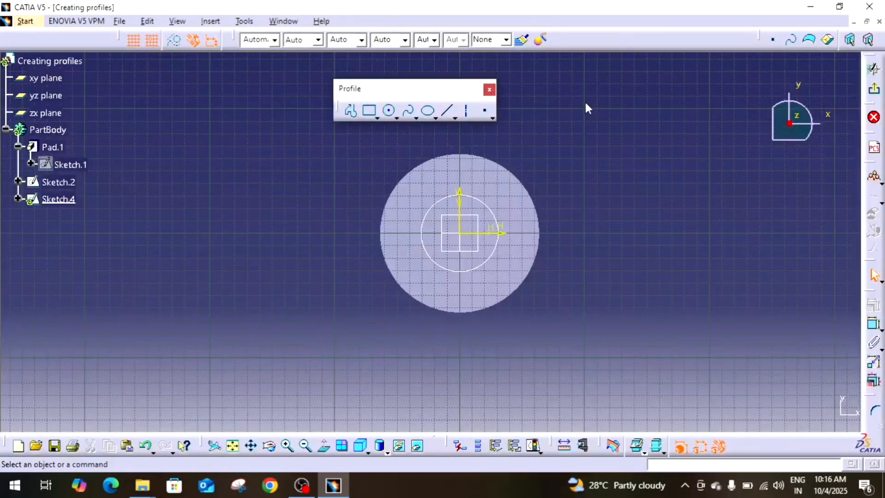
{"action": "left_click_drag", "start_coordinate": [585, 103], "coordinate": [554, 90]}
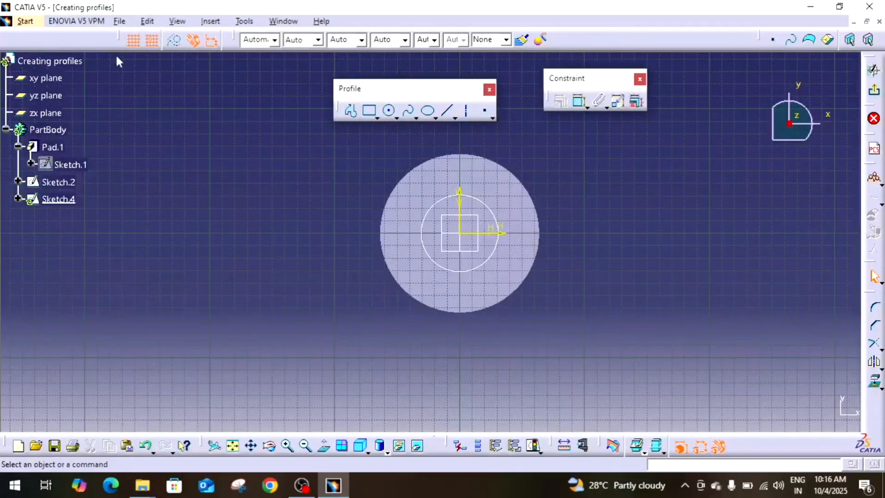
{"action": "left_click_drag", "start_coordinate": [117, 123], "coordinate": [118, 121]}
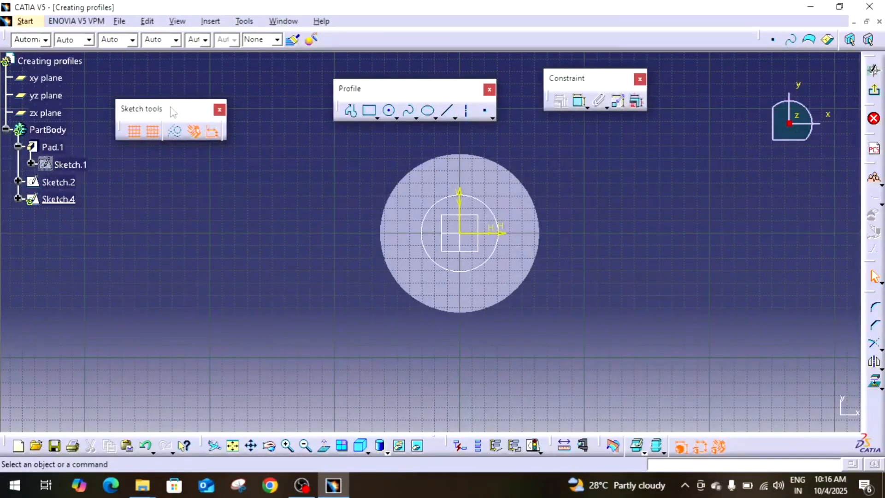
- Sketch a continuous profile from the origin: a horizontal line about 130 mm long, a tangent arc, and a three-point arc
{"action": "left_click", "coordinate": [351, 110]}
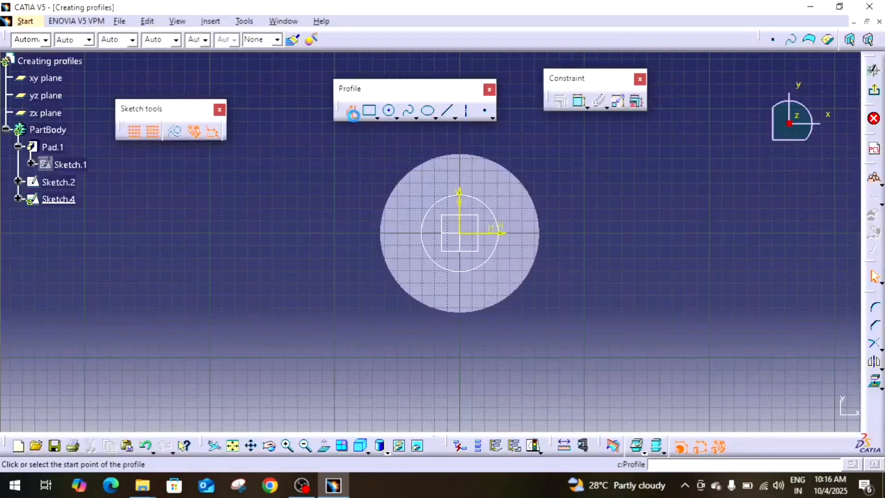
{"action": "left_click", "coordinate": [461, 235]}
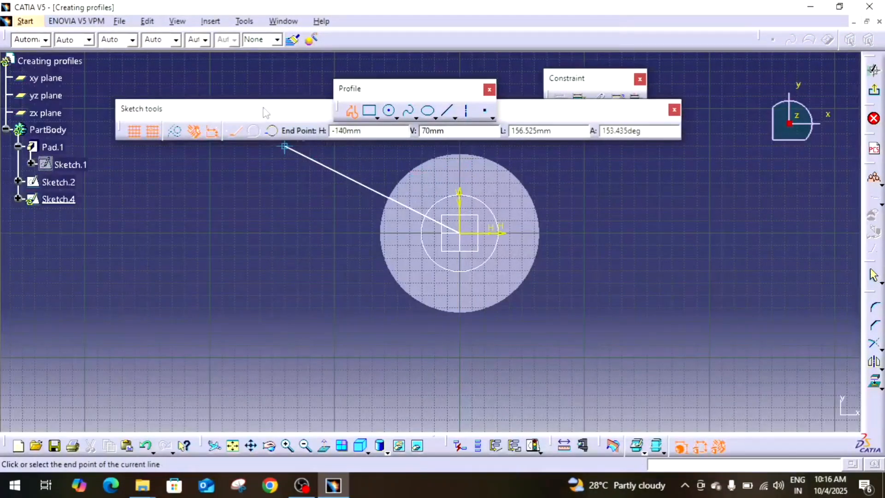
{"action": "left_click_drag", "start_coordinate": [243, 138], "coordinate": [225, 170]}
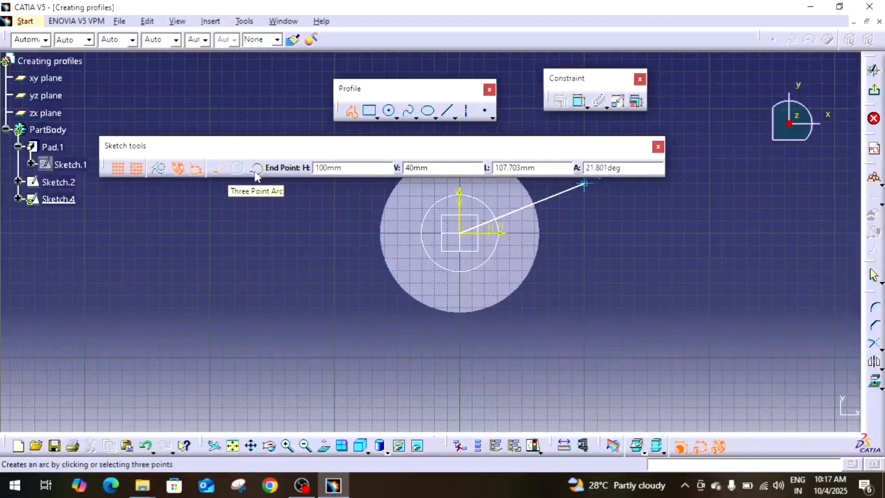
{"action": "left_click", "coordinate": [622, 233]}
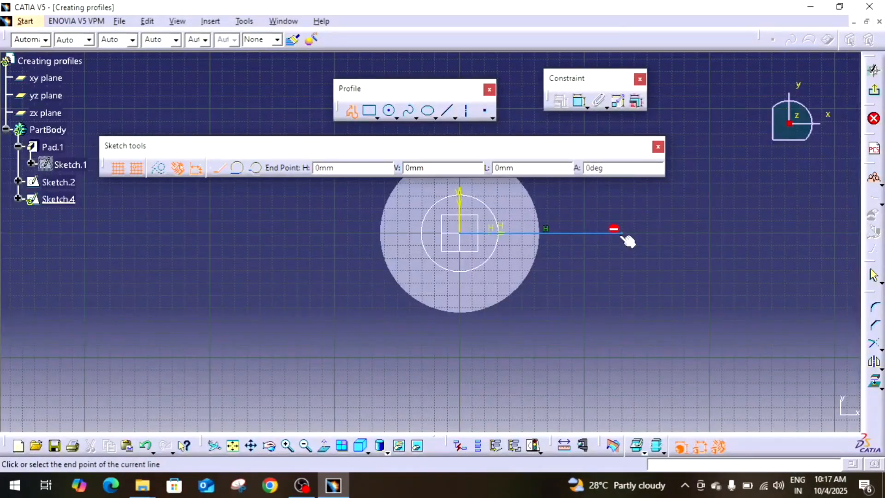
{"action": "left_click", "coordinate": [238, 171]}
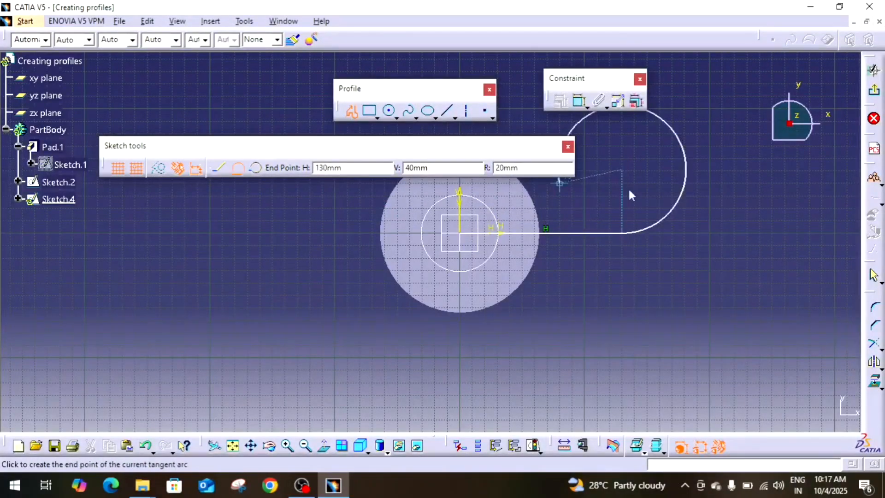
{"action": "left_click", "coordinate": [659, 195]}
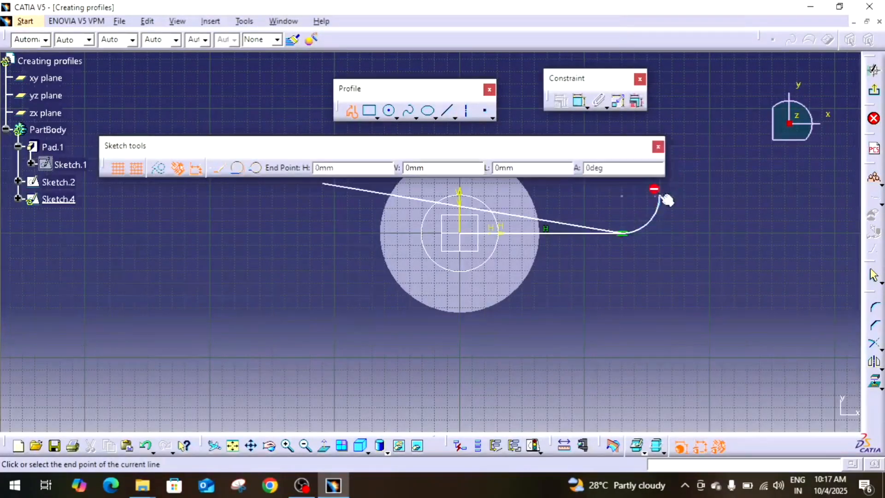
{"action": "left_click", "coordinate": [255, 168]}
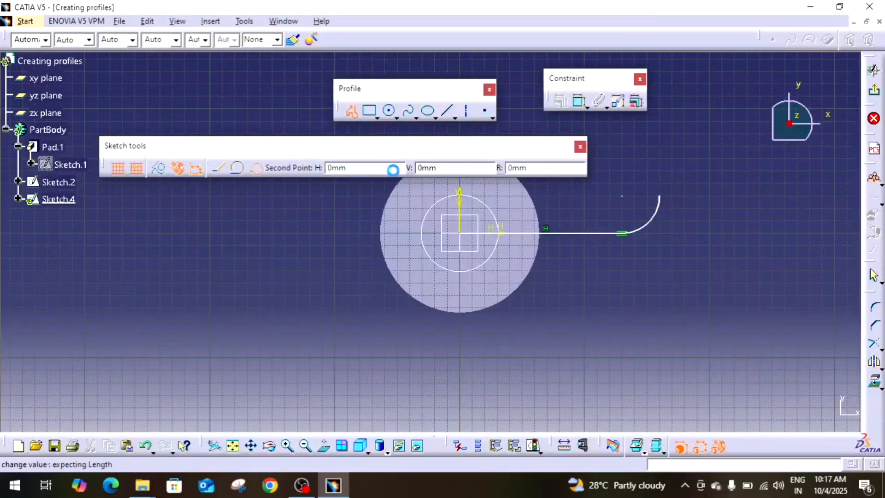
{"action": "left_click", "coordinate": [708, 197]}
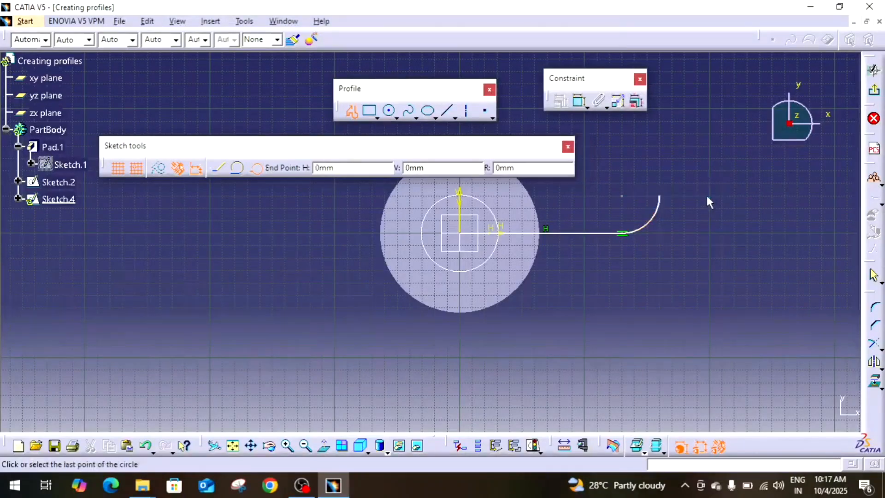
{"action": "left_click", "coordinate": [660, 135]}
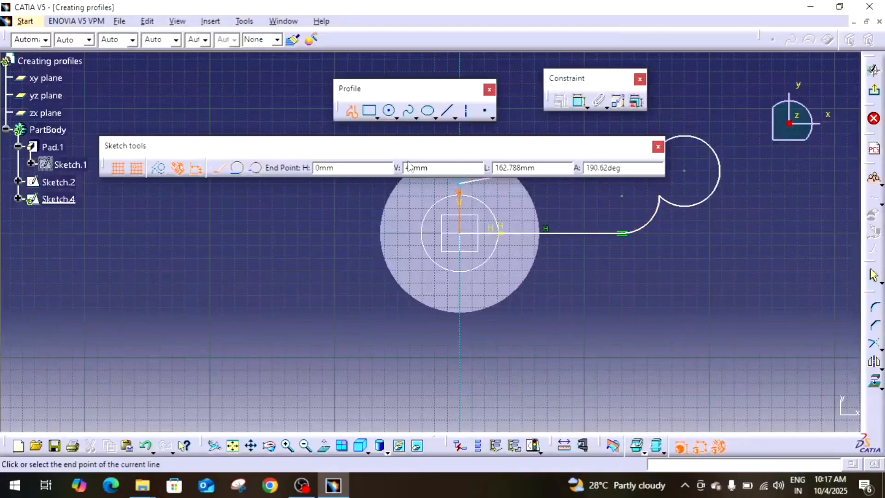
- Close the Sketch tools toolbar, end the profile, and show the Sketch tools toolbar again
{"action": "left_click", "coordinate": [658, 146]}
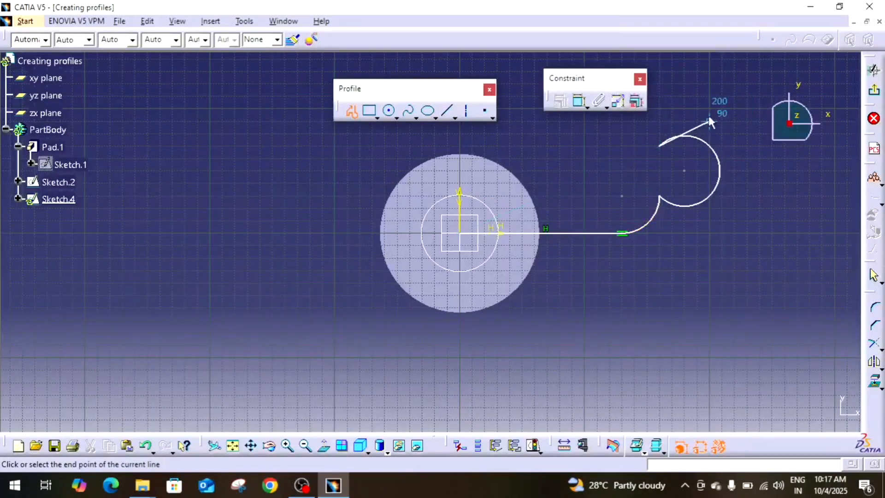
{"action": "key", "text": "Escape"}
{"action": "right_click", "coordinate": [501, 45]}
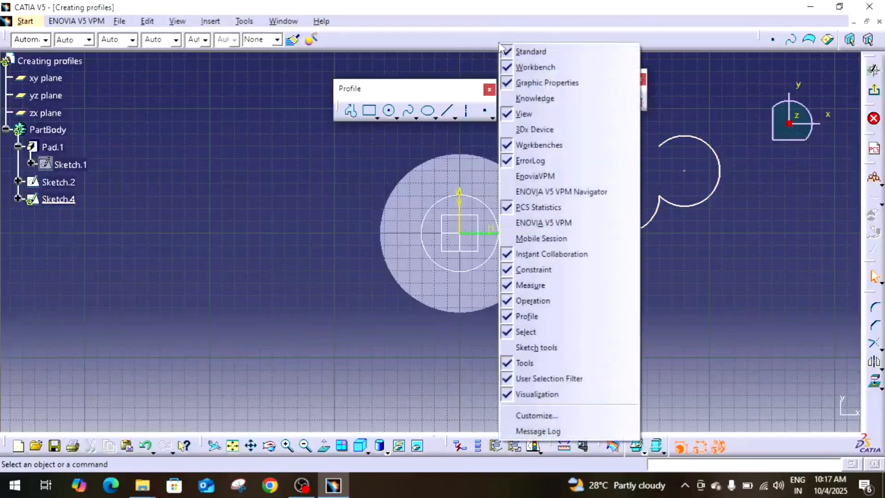
{"action": "left_click", "coordinate": [548, 346]}
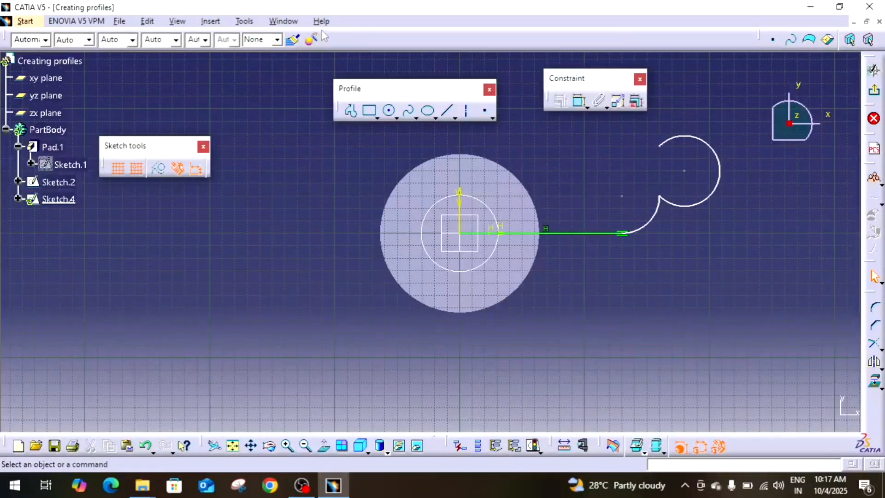
- Dock the Sketch tools, Profile and Constraint toolbars above the drawing area, with Graphic Properties placed before them
{"action": "left_click_drag", "start_coordinate": [322, 31], "coordinate": [328, 23]}
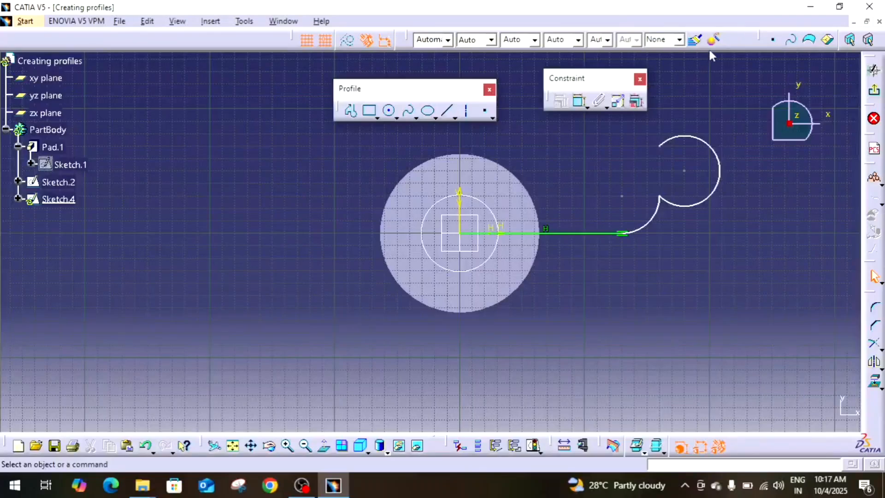
{"action": "left_click_drag", "start_coordinate": [729, 34], "coordinate": [724, 36]}
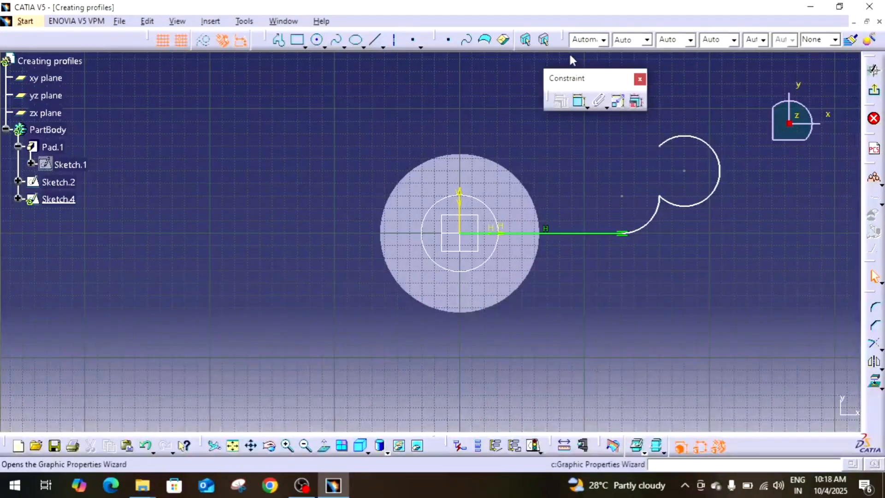
{"action": "left_click_drag", "start_coordinate": [564, 38], "coordinate": [564, 40]}
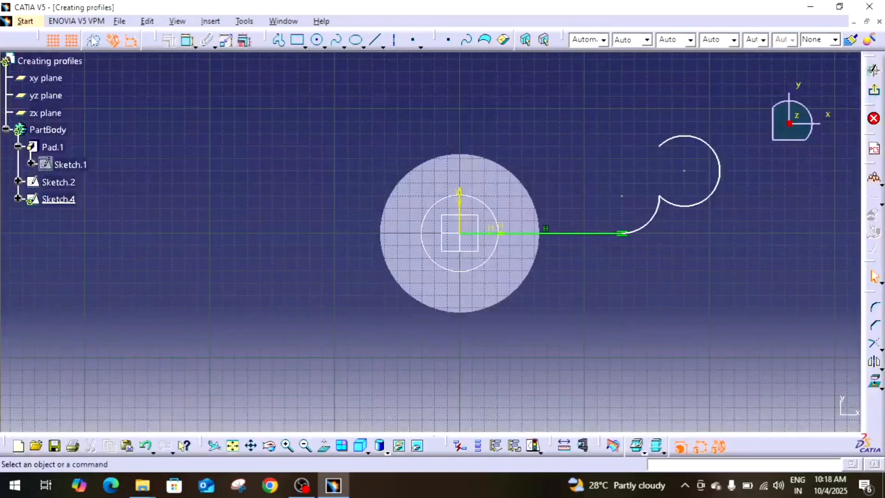
{"action": "left_click_drag", "start_coordinate": [2, 39], "coordinate": [3, 40]}
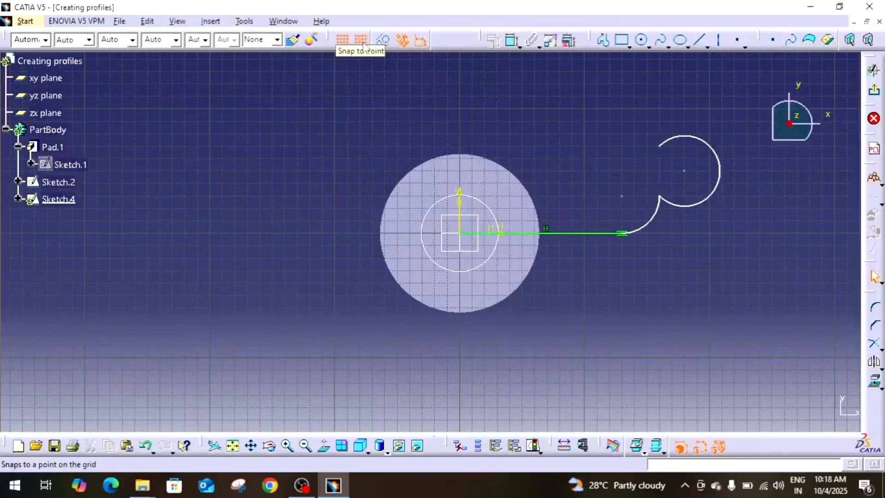
- Delete the line and the two arcs of the profile from the sketch
{"action": "mouse_move", "coordinate": [372, 83]}
{"action": "left_mouse_down"}
{"action": "mouse_move", "coordinate": [641, 212]}
{"action": "mouse_move", "coordinate": [734, 283]}
{"action": "left_mouse_up"}
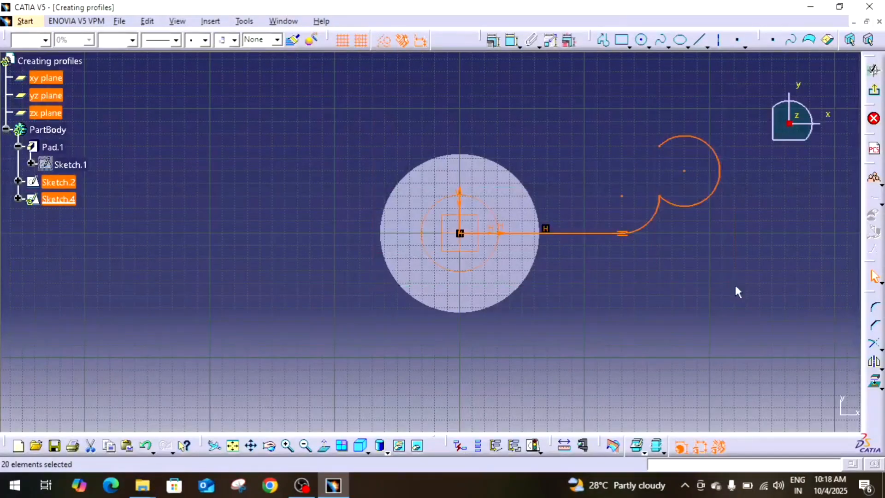
{"action": "key", "text": "Delete"}
- Try a horizontal profile line from the origin with Snap to Point on, and cancel it
{"action": "left_click", "coordinate": [604, 40]}
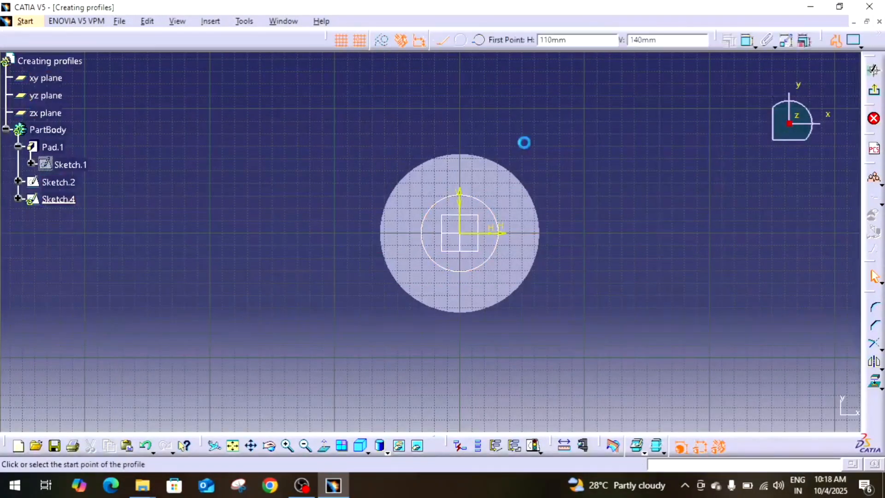
{"action": "left_click", "coordinate": [460, 234]}
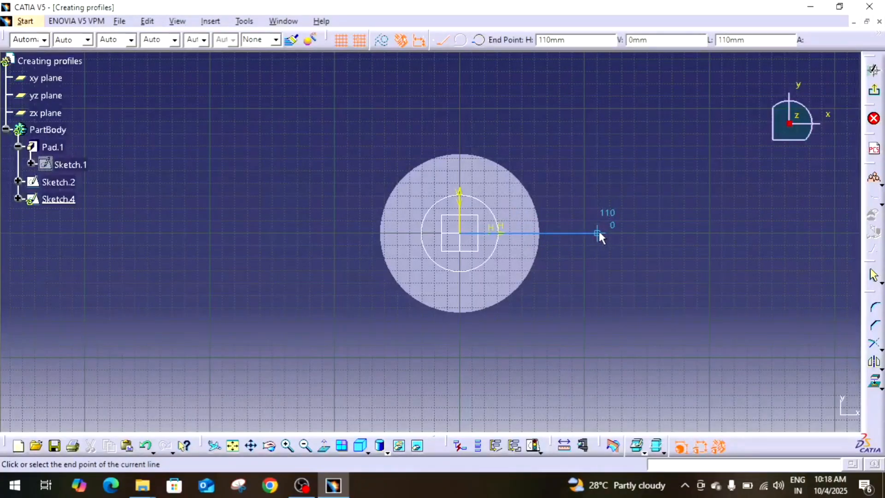
{"action": "key", "text": "Escape"}
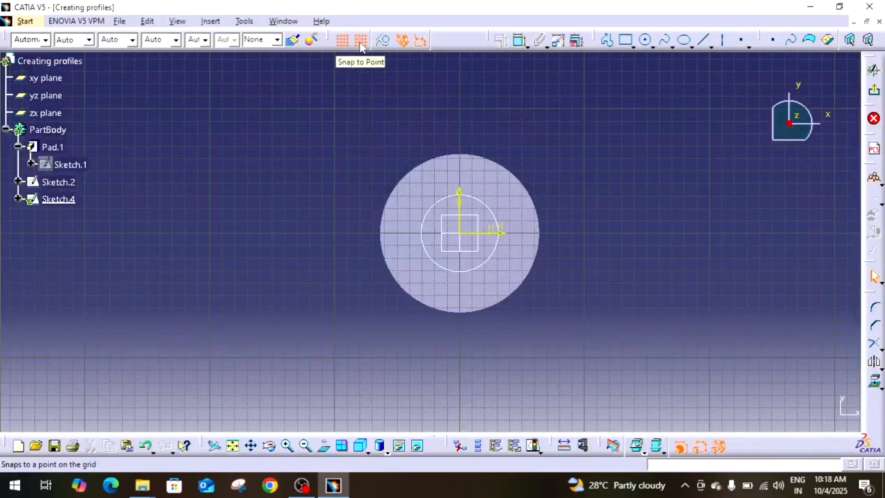
- Turn off Snap to Point, try a profile line from the origin and cancel it, and hide the grid
{"action": "left_click", "coordinate": [607, 40]}
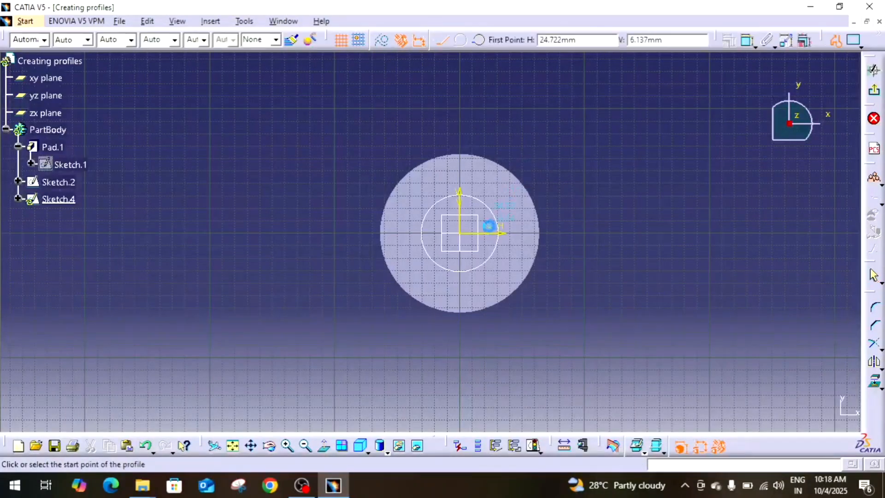
{"action": "left_click", "coordinate": [459, 234]}
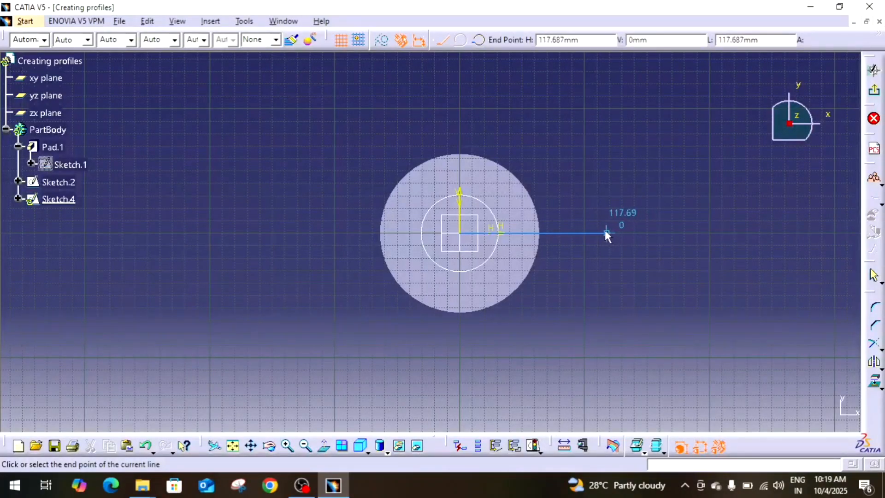
{"action": "key", "text": "Escape"}
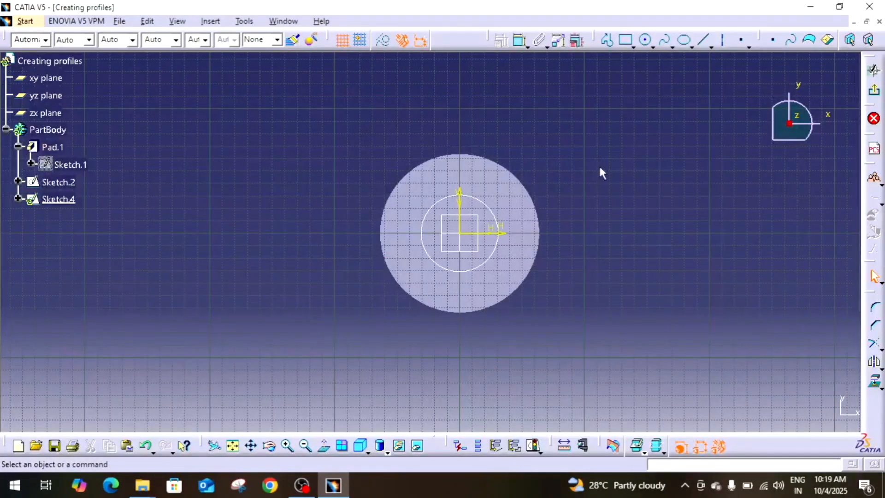
{"action": "left_click", "coordinate": [343, 41]}
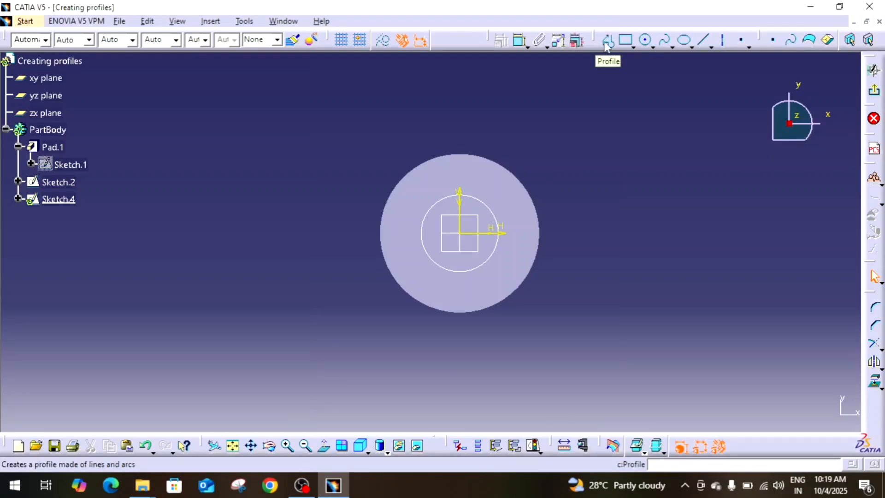
- Review the rectangle, circle, spline, conic, line and point tool variants available for sketching profiles
{"action": "left_click", "coordinate": [635, 46]}
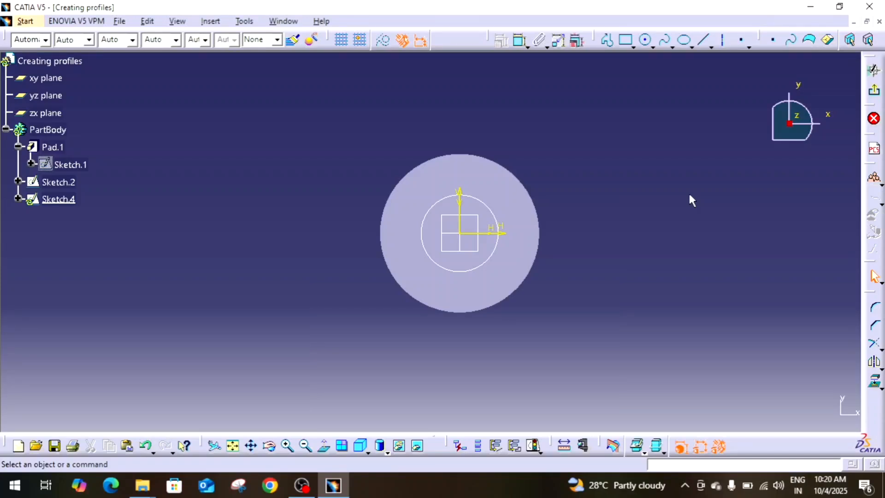
{"action": "left_click", "coordinate": [654, 47]}
{"action": "left_click", "coordinate": [673, 48]}
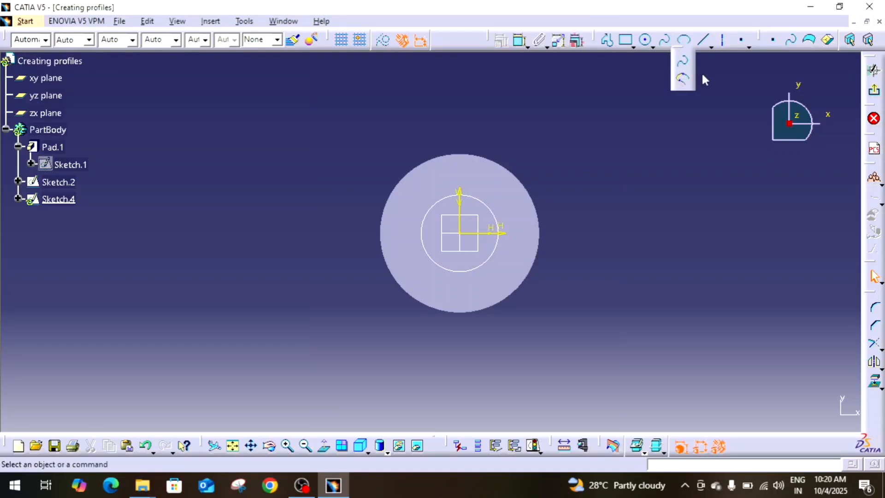
{"action": "left_click", "coordinate": [689, 45]}
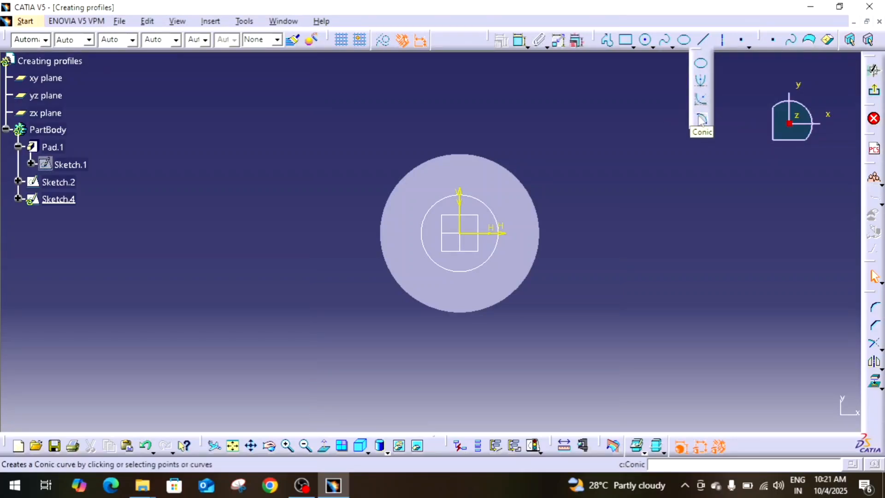
{"action": "left_click", "coordinate": [692, 46]}
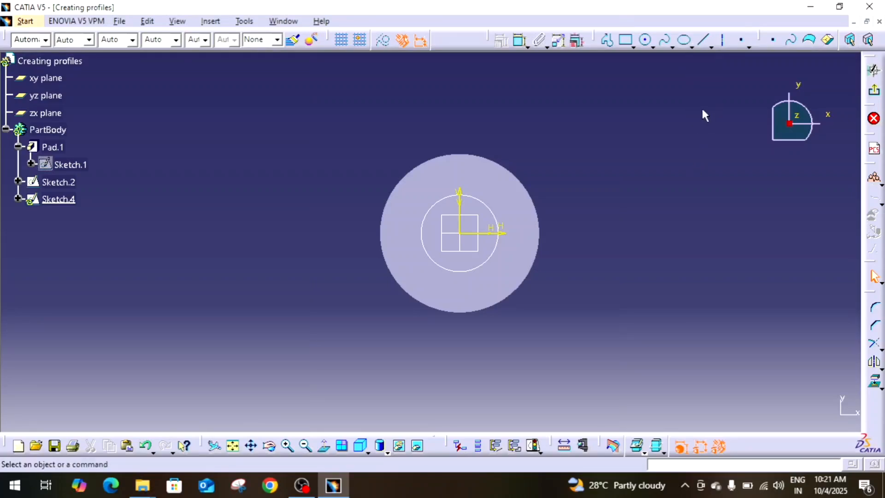
{"action": "left_click", "coordinate": [712, 46]}
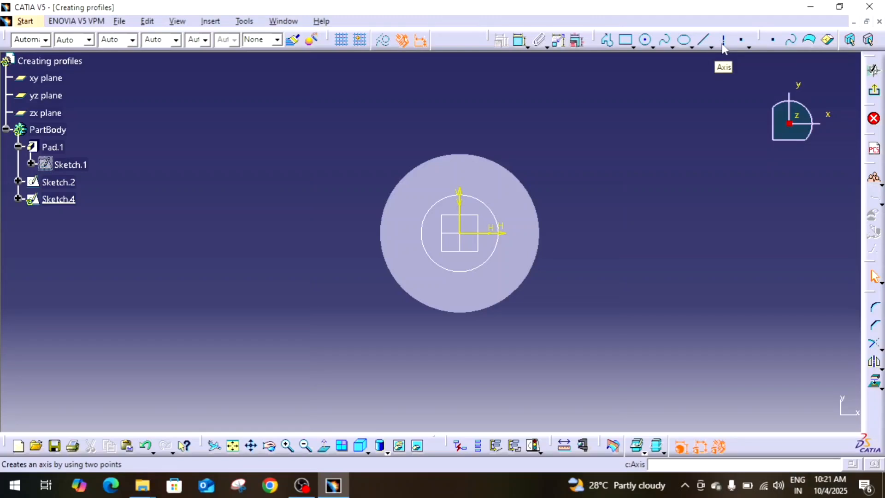
{"action": "left_click", "coordinate": [749, 45]}
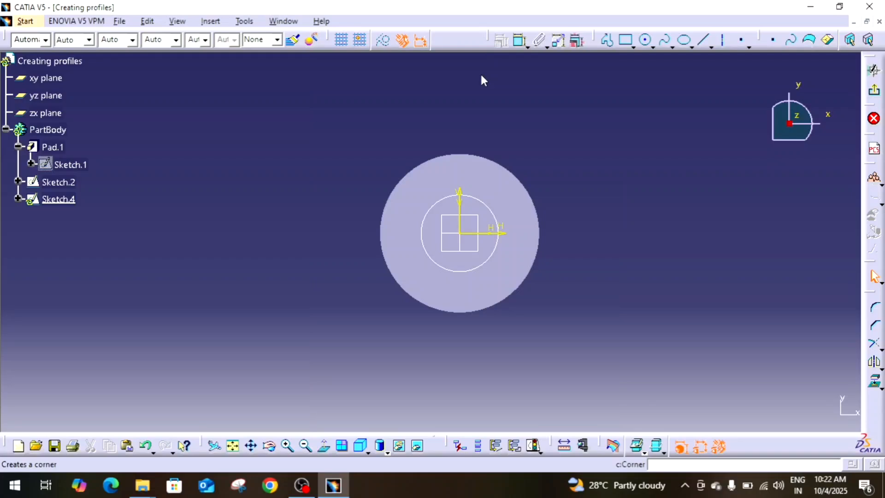
- Undock the Operation toolbar to review its corner, chamfer and relimitation tools, and dock it again
{"action": "left_click_drag", "start_coordinate": [480, 75], "coordinate": [480, 78]}
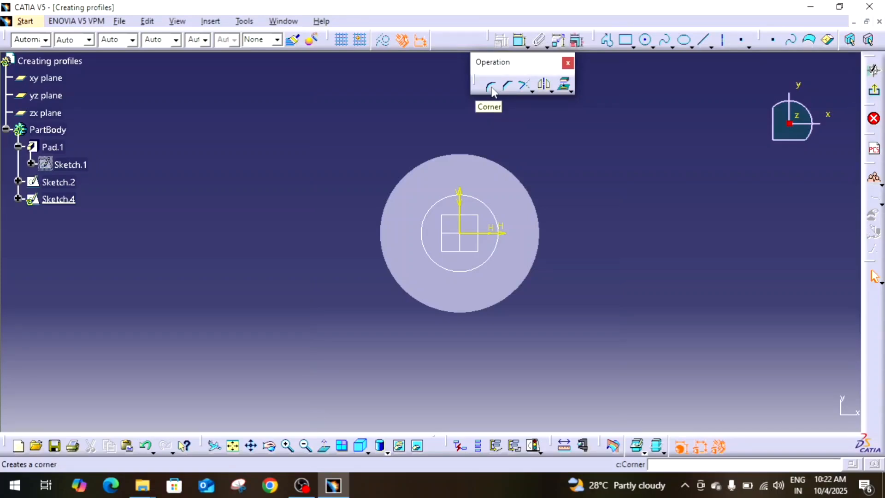
{"action": "left_click", "coordinate": [531, 92]}
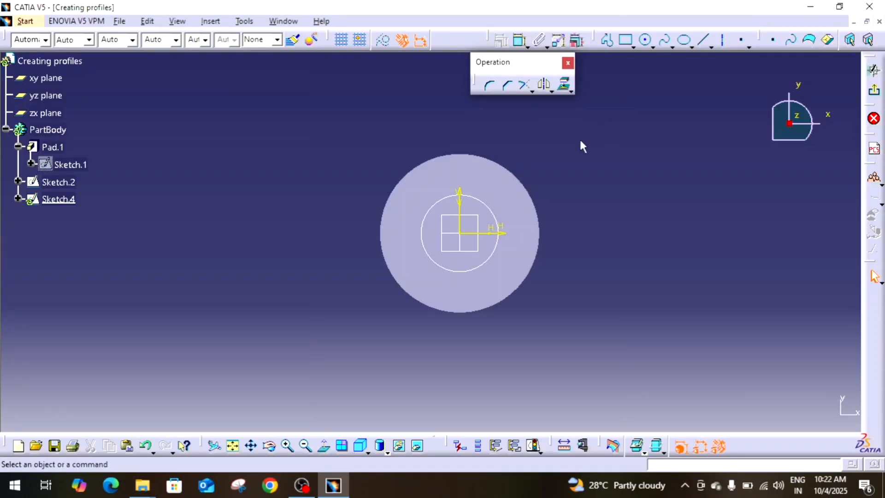
{"action": "double_click", "coordinate": [490, 61]}
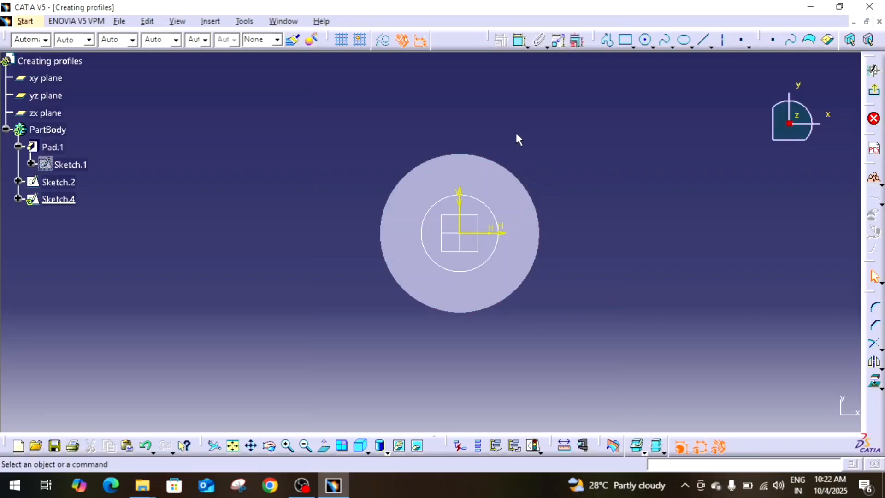
- Hide the Operation toolbar
{"action": "right_click", "coordinate": [481, 43]}
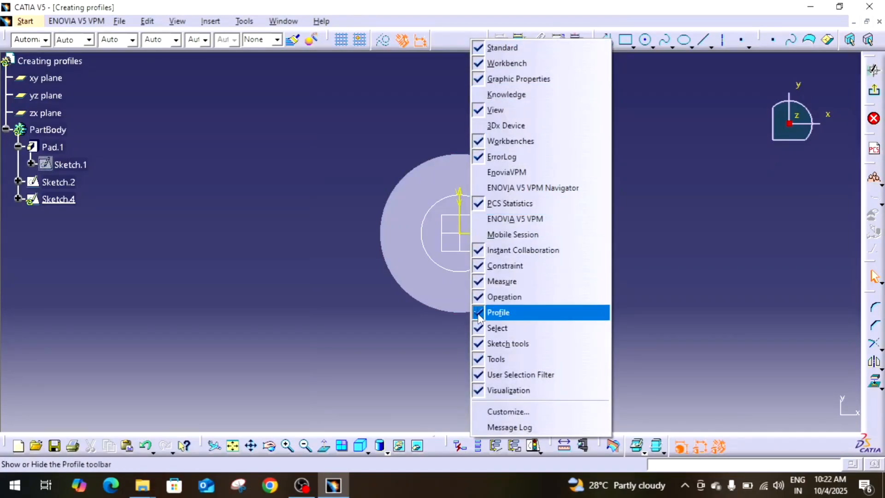
{"action": "left_click", "coordinate": [529, 297]}
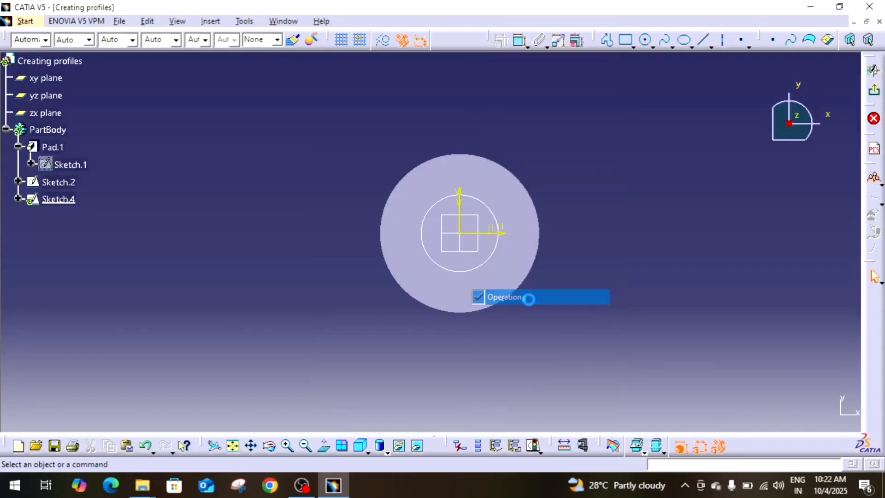
- Show the Operation toolbar again and exit the sketch
{"action": "right_click", "coordinate": [470, 44]}
{"action": "left_click", "coordinate": [489, 302]}
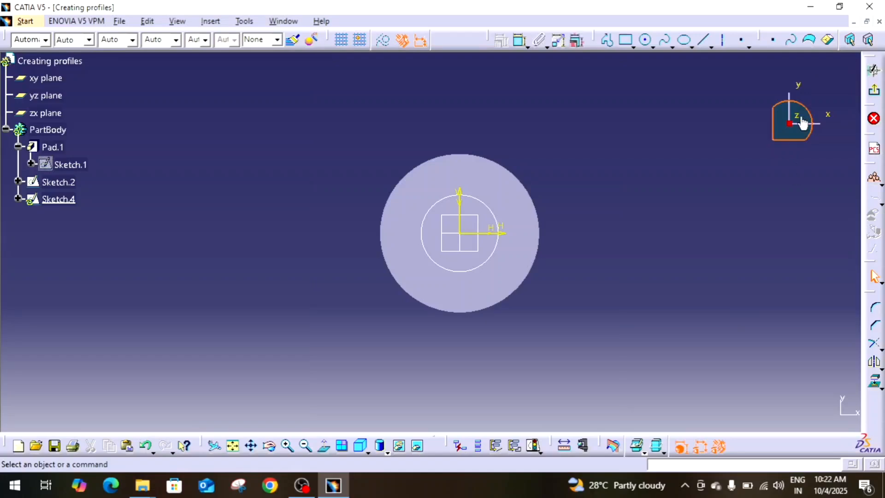
{"action": "left_click", "coordinate": [875, 91]}
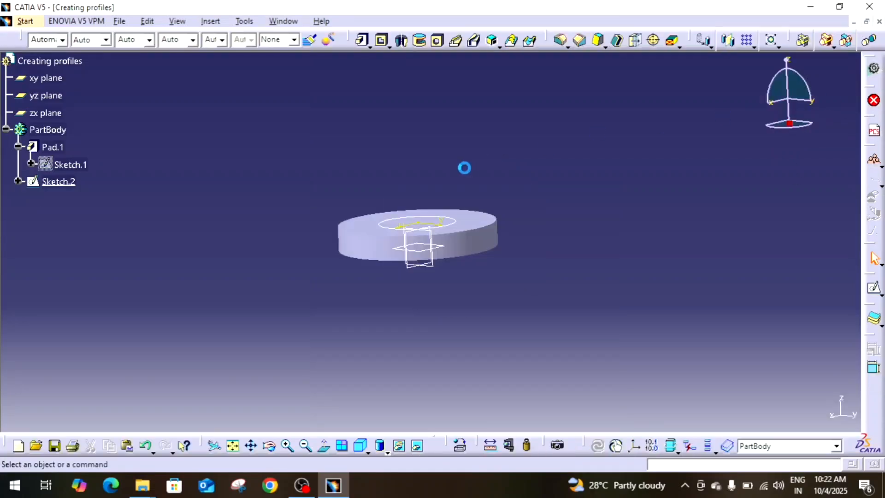
- Delete Pad.1 together with all its children and aggregated elements
{"action": "right_click", "coordinate": [52, 141]}
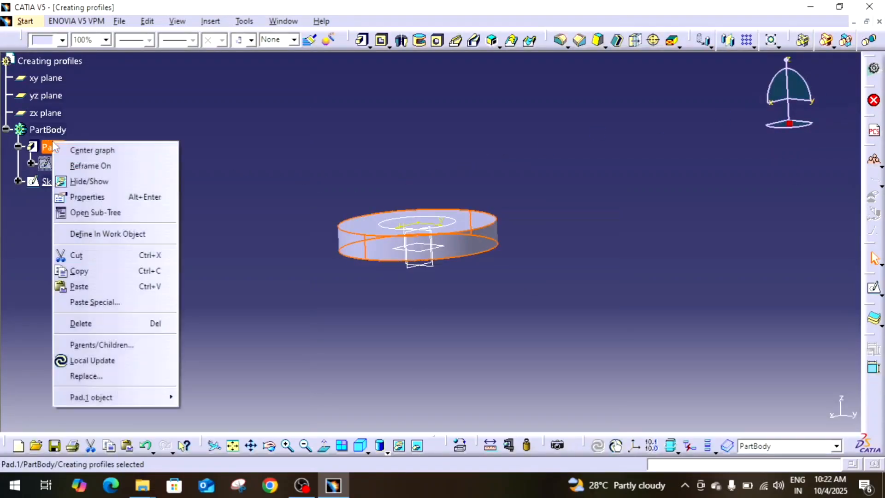
{"action": "left_click", "coordinate": [112, 325]}
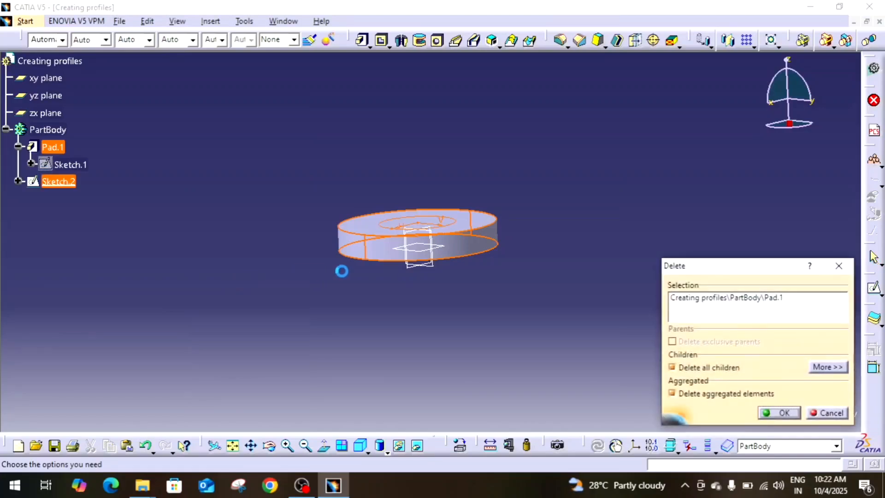
{"action": "left_click", "coordinate": [783, 411]}
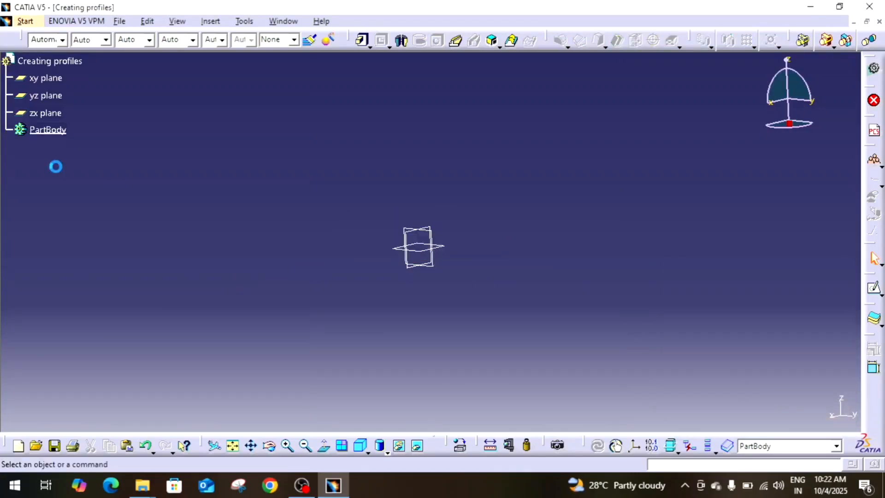
- Start a new sketch on the xy plane
{"action": "mouse_move", "coordinate": [415, 163]}
{"action": "middle_mouse_down"}
{"action": "mouse_move", "coordinate": [474, 251]}
{"action": "mouse_move", "coordinate": [454, 214]}
{"action": "middle_mouse_up"}
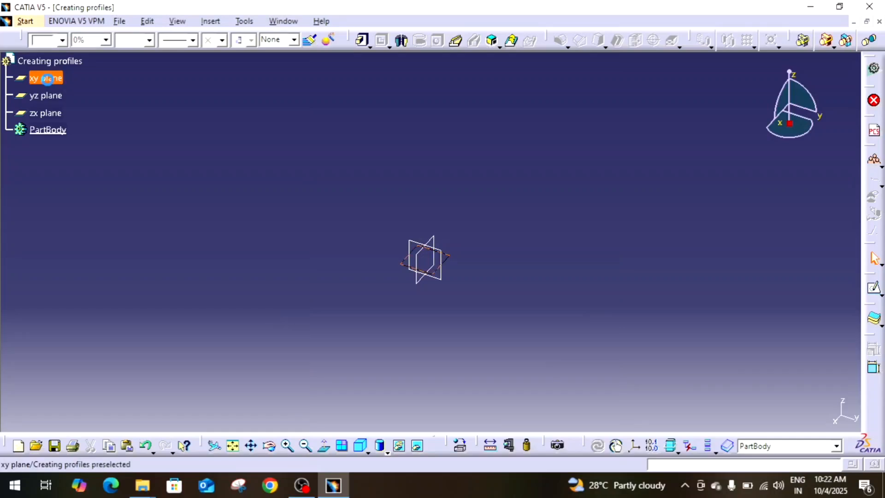
{"action": "left_click", "coordinate": [56, 77]}
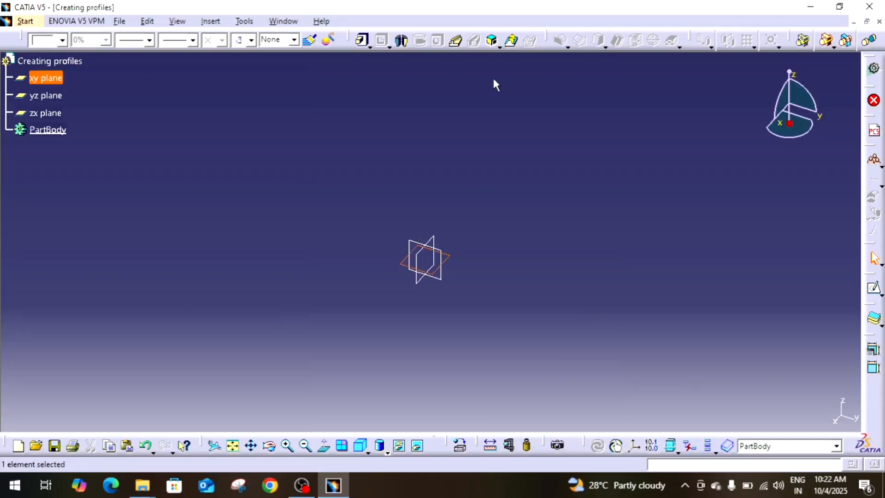
{"action": "left_click", "coordinate": [874, 288]}
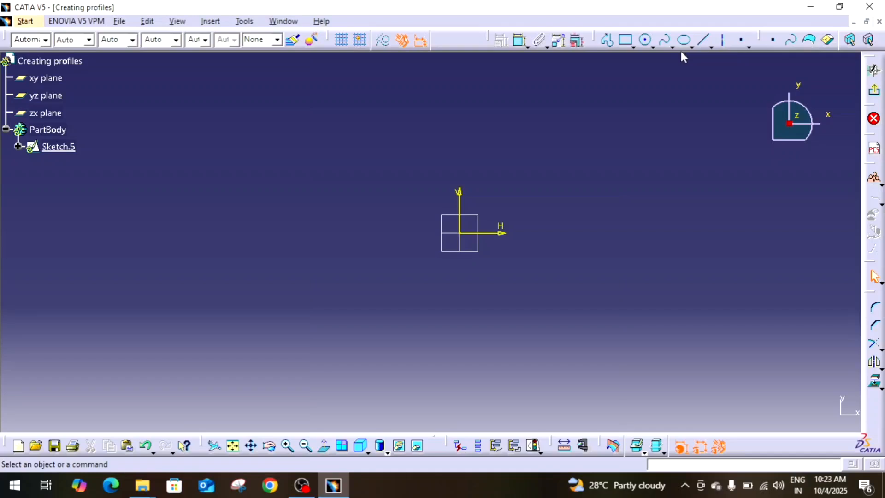
- Place a freehand point above and to the right of the sketch origin and select it
{"action": "left_click", "coordinate": [743, 42]}
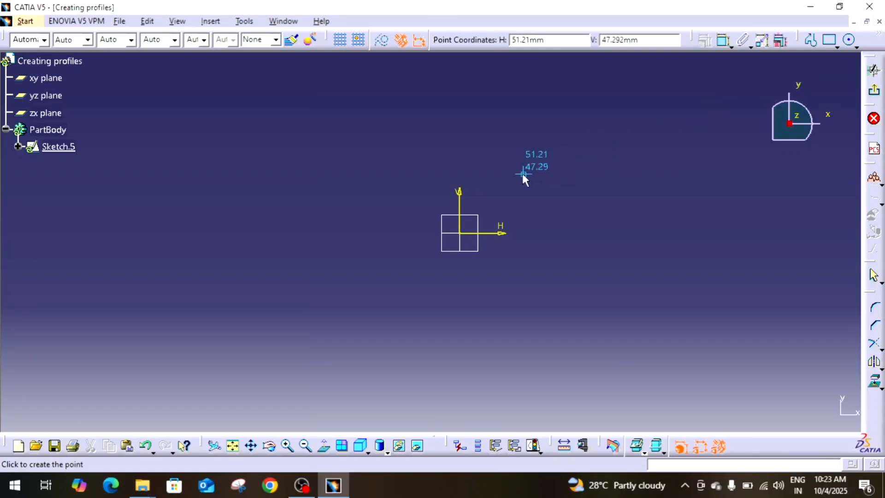
{"action": "left_click", "coordinate": [492, 190]}
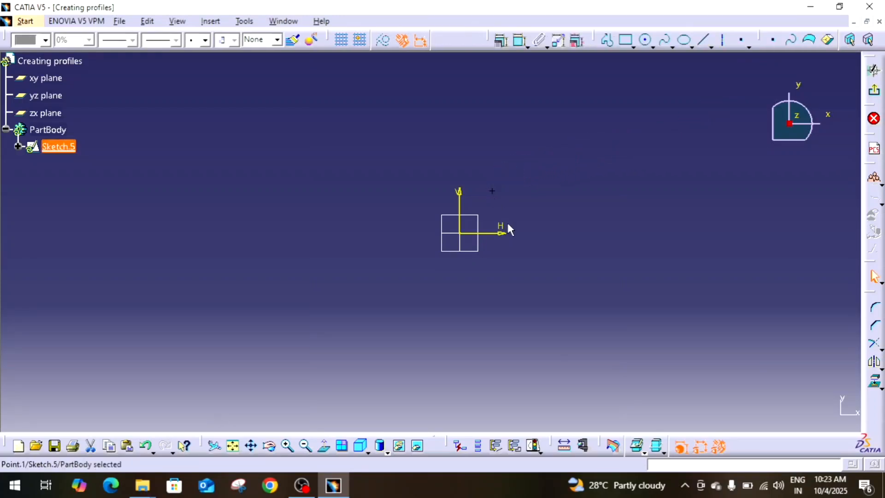
{"action": "left_click_drag", "start_coordinate": [479, 175], "coordinate": [516, 211]}
- Create a point by Cartesian coordinates at H 10 mm and V 20 mm relative to the selected point
{"action": "left_click", "coordinate": [748, 47]}
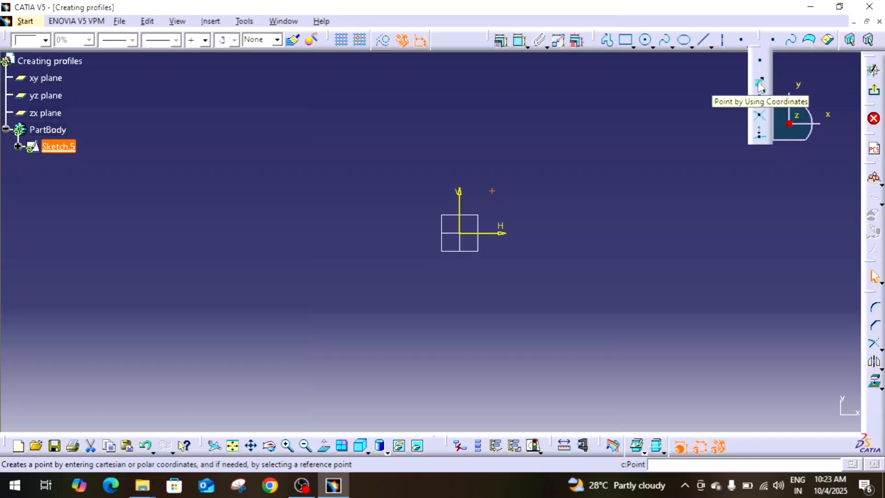
{"action": "left_click", "coordinate": [760, 85]}
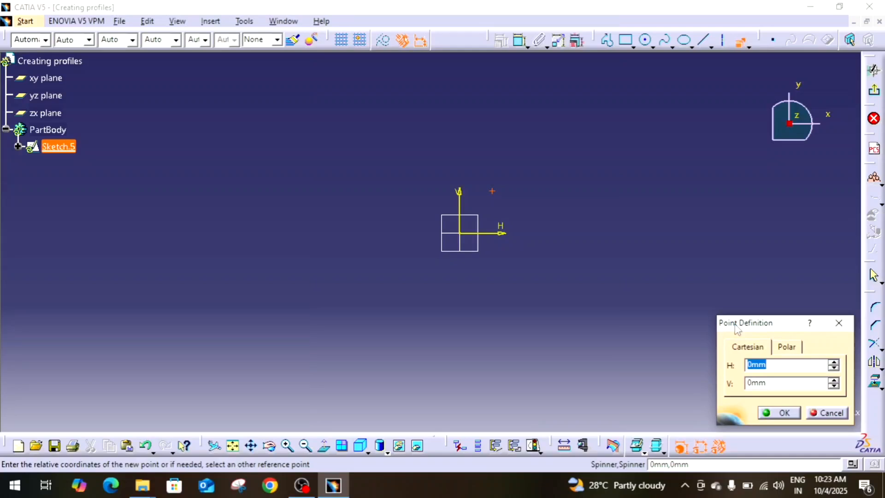
{"action": "left_click", "coordinate": [789, 348]}
{"action": "left_click", "coordinate": [765, 351]}
{"action": "left_click", "coordinate": [789, 370]}
{"action": "double_click", "coordinate": [790, 369]}
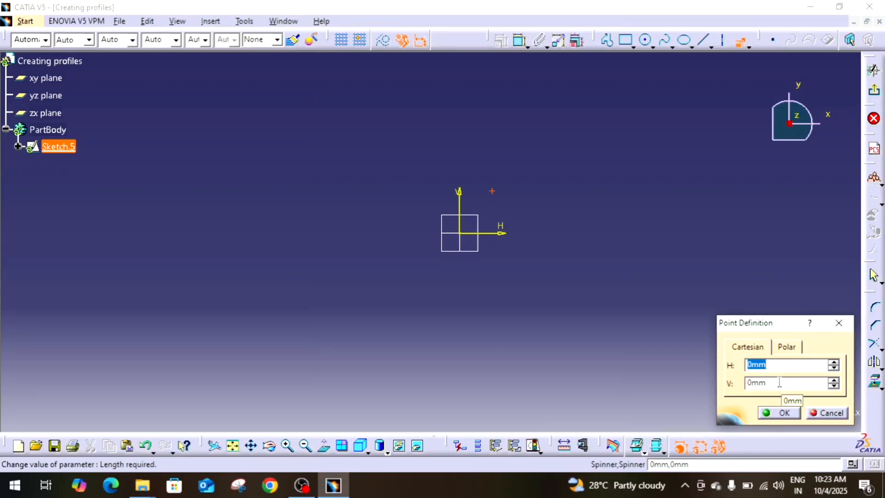
{"action": "left_click", "coordinate": [779, 382]}
{"action": "double_click", "coordinate": [779, 382]}
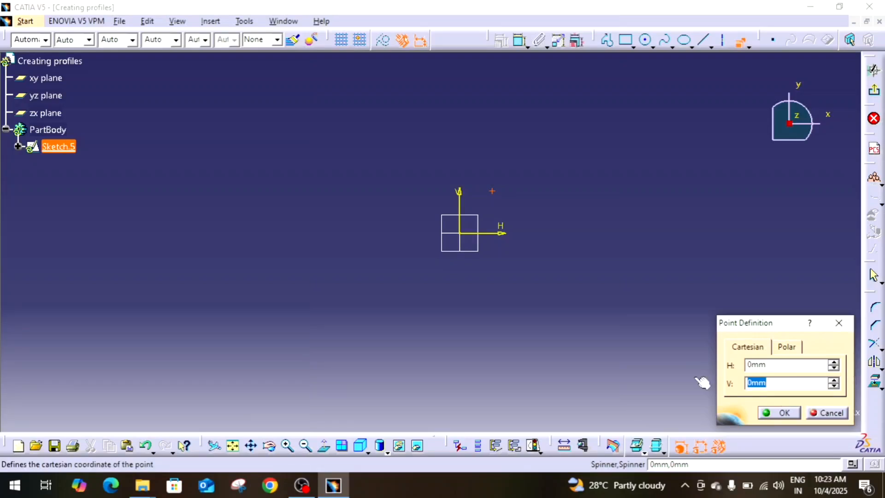
{"action": "double_click", "coordinate": [785, 366]}
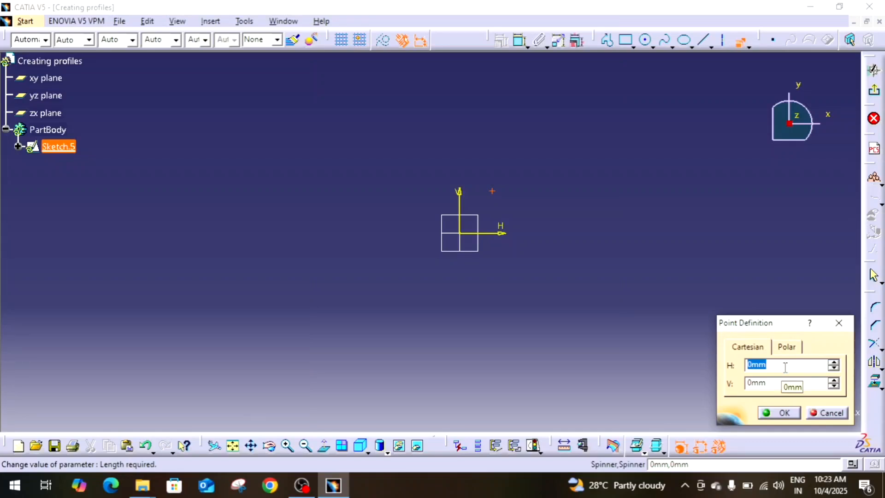
{"action": "type", "text": "10"}
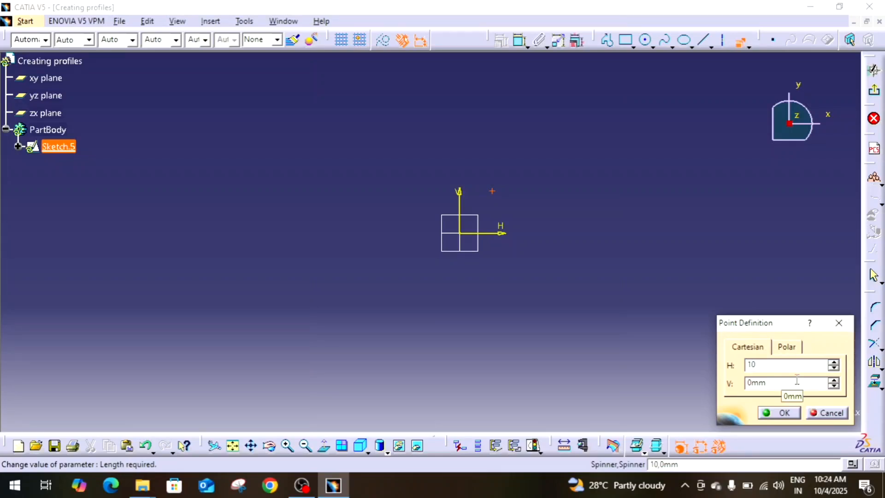
{"action": "double_click", "coordinate": [786, 384]}
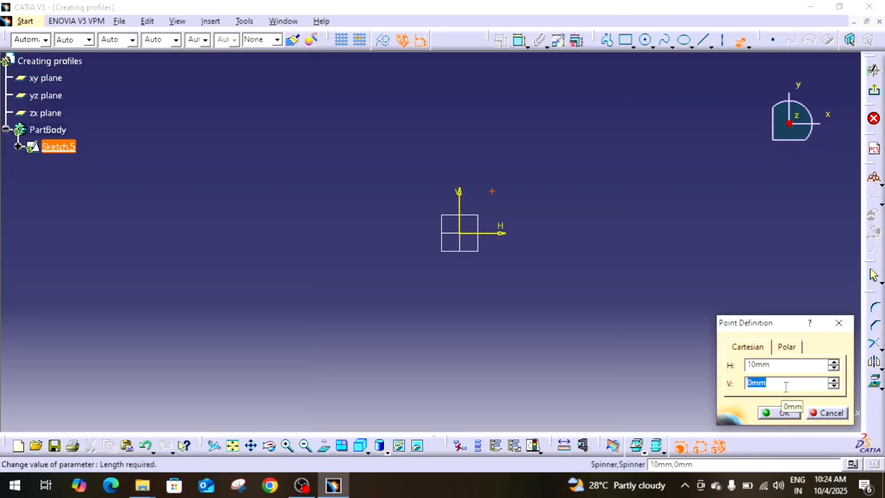
{"action": "type", "text": "20"}
{"action": "key", "text": "Return"}
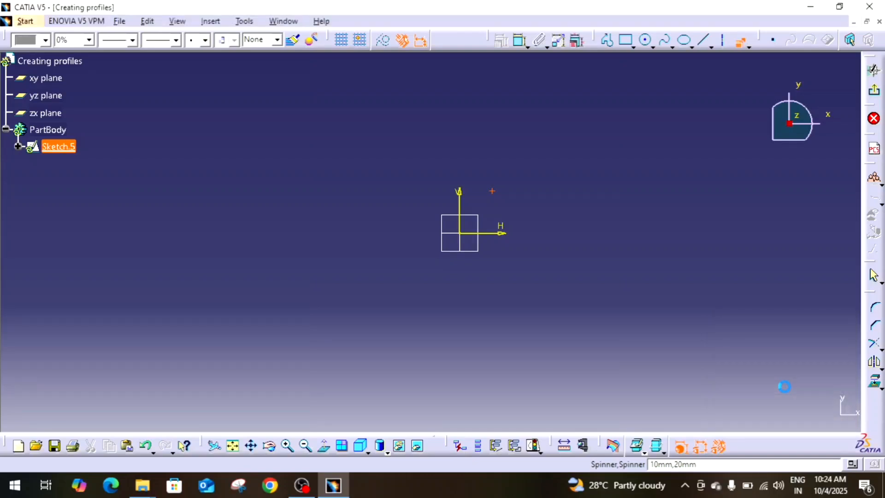
- Check the horizontal and vertical offset dimensions between the two points and delete both points with their dimensions
{"action": "middle_click_drag", "start_coordinate": [645, 221], "coordinate": [656, 162]}
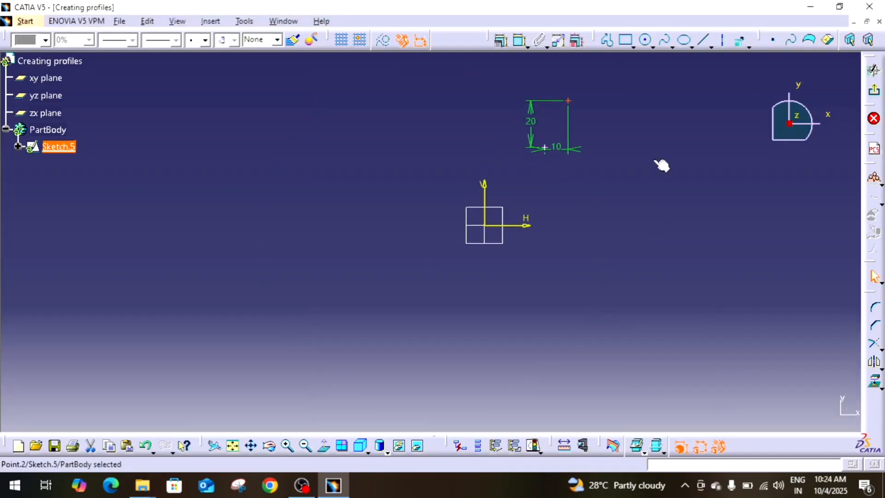
{"action": "left_click", "coordinate": [532, 122]}
{"action": "left_click", "coordinate": [575, 151]}
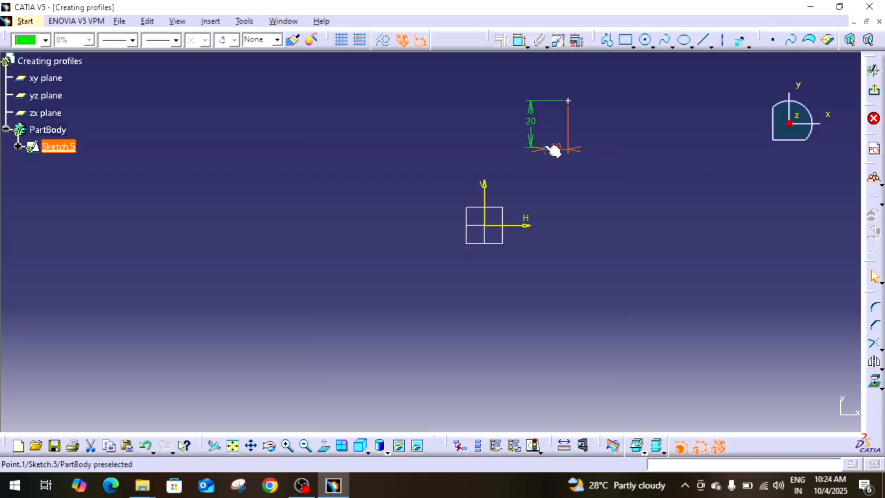
{"action": "left_click", "coordinate": [556, 175]}
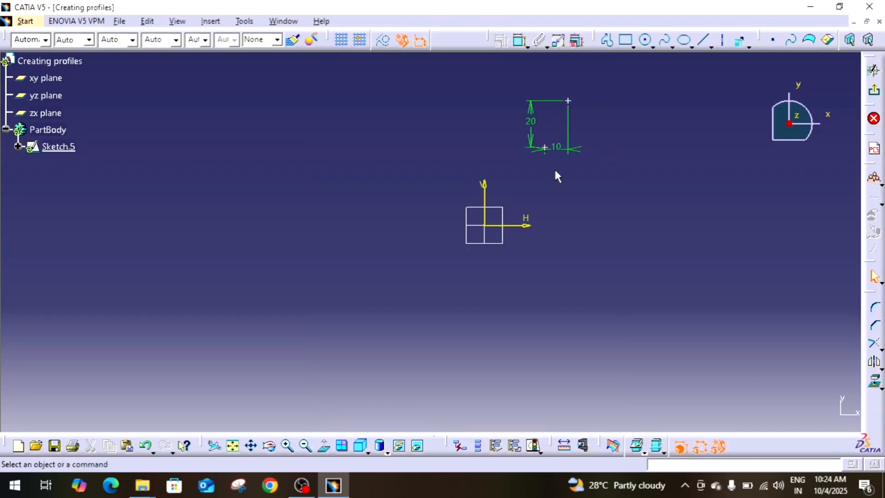
{"action": "middle_click_drag", "start_coordinate": [556, 174], "coordinate": [535, 229]}
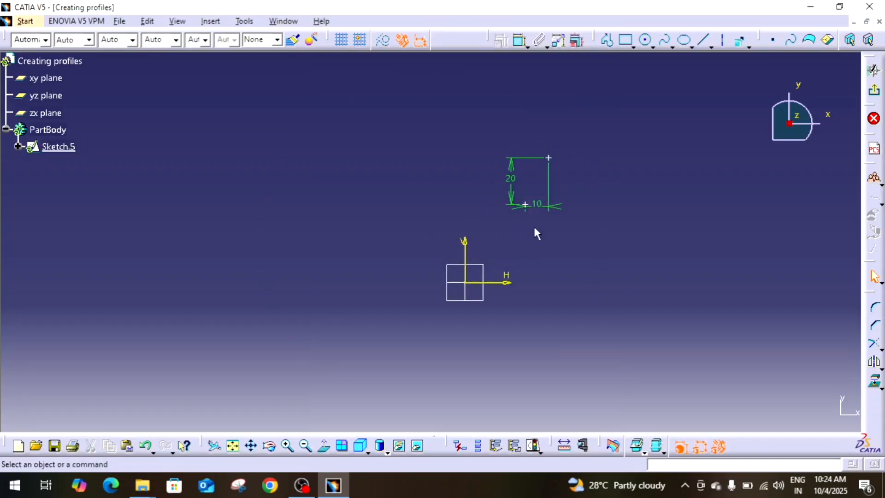
{"action": "left_click_drag", "start_coordinate": [484, 134], "coordinate": [622, 239]}
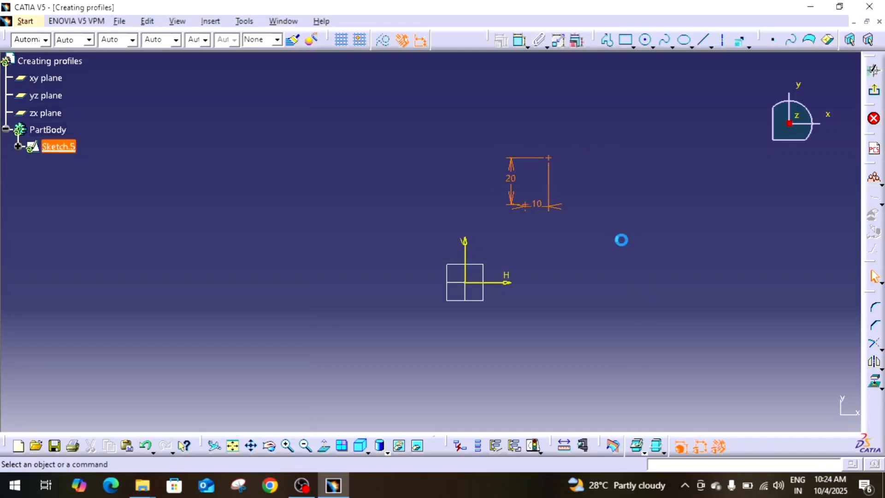
{"action": "key", "text": "Delete"}
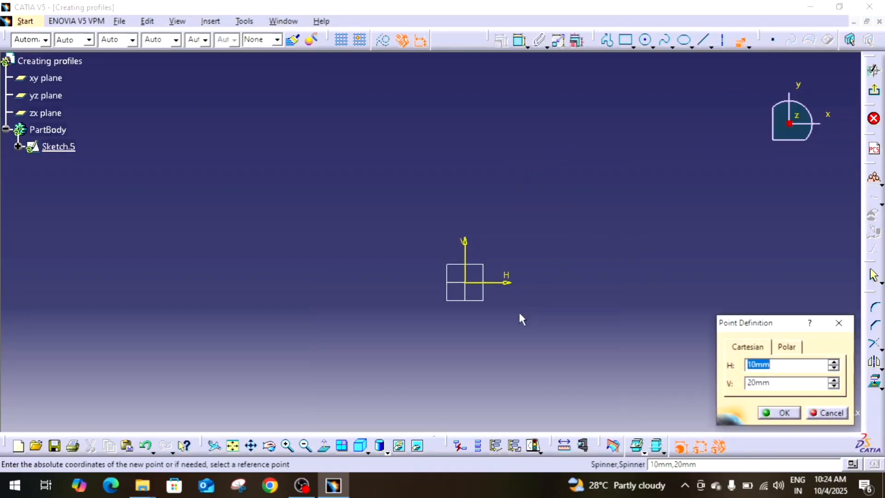
- Create a point by coordinates at H 10 mm and V 20 mm from the sketch origin, and delete it with its dimensions
{"action": "left_click", "coordinate": [791, 413]}
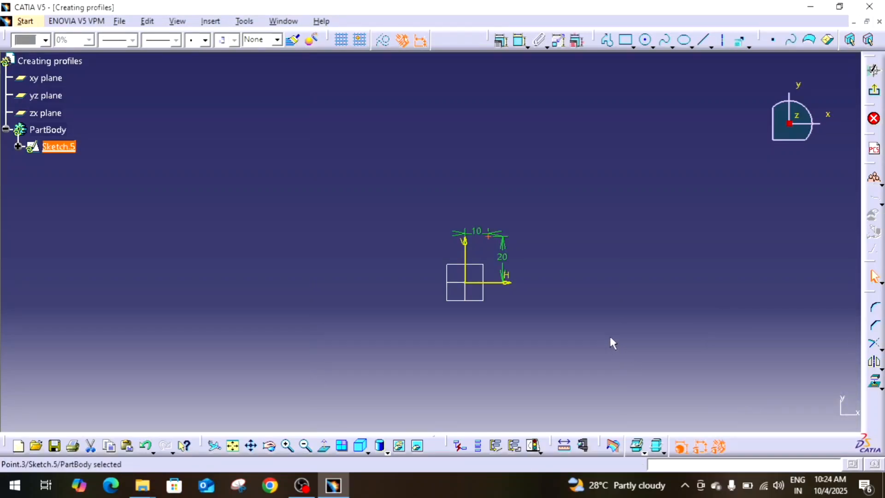
{"action": "left_click", "coordinate": [466, 252]}
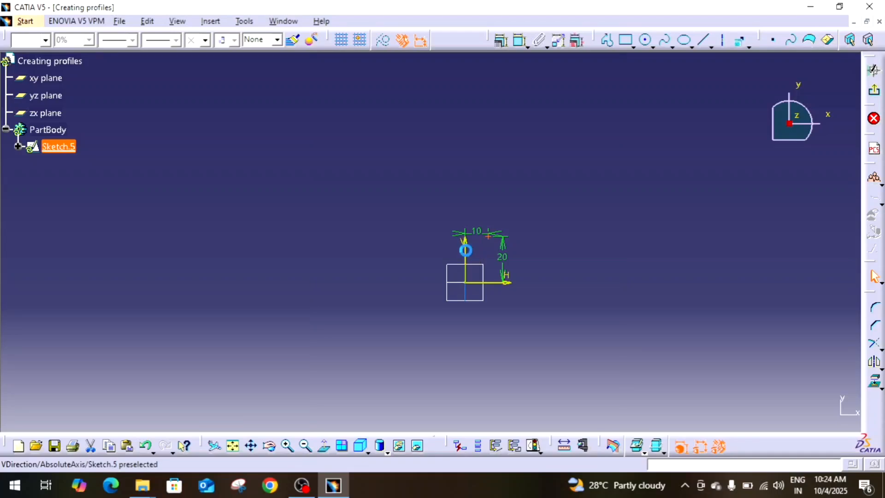
{"action": "left_click", "coordinate": [504, 283]}
{"action": "left_click", "coordinate": [464, 283]}
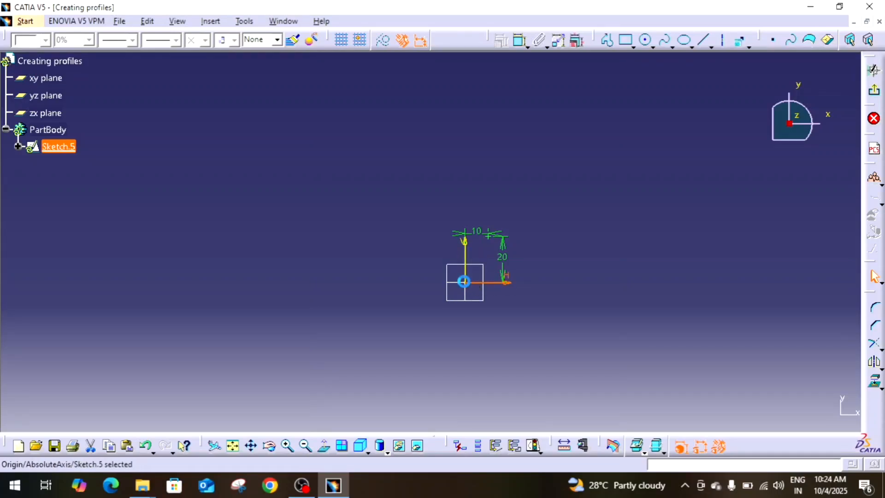
{"action": "left_click", "coordinate": [520, 291]}
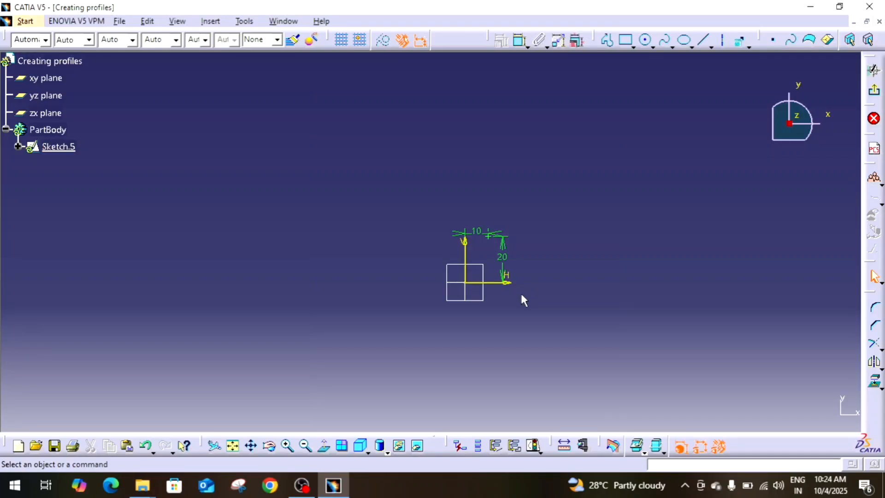
{"action": "mouse_move", "coordinate": [433, 212]}
{"action": "left_mouse_down"}
{"action": "mouse_move", "coordinate": [573, 280]}
{"action": "mouse_move", "coordinate": [581, 311]}
{"action": "left_mouse_up"}
{"action": "key", "text": "Delete"}
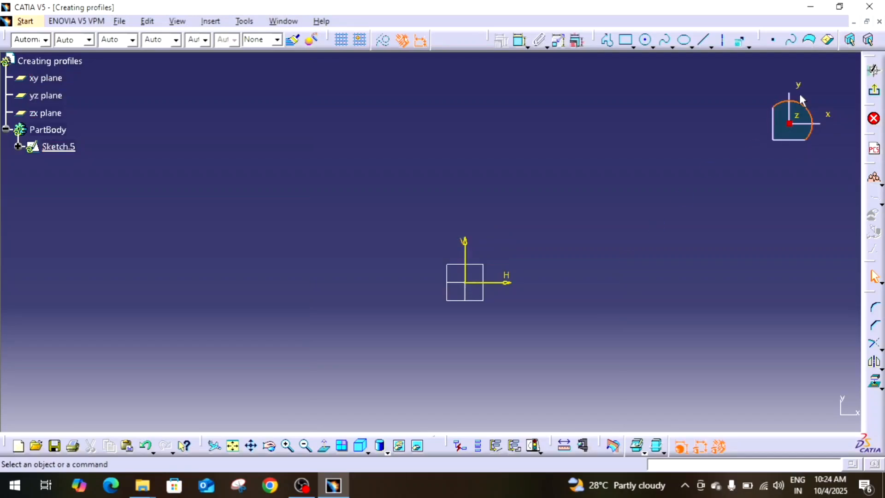
- Try to create equidistant points along the sketch's horizontal axis
{"action": "left_click", "coordinate": [748, 46]}
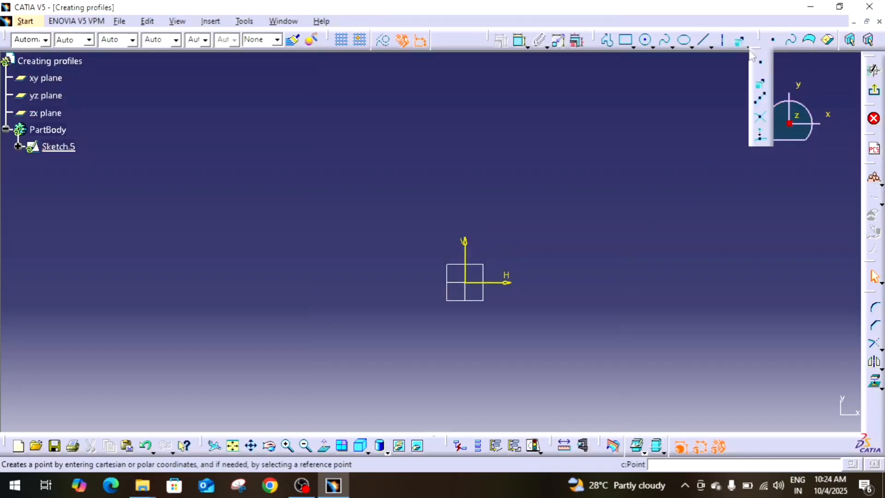
{"action": "left_click", "coordinate": [761, 104]}
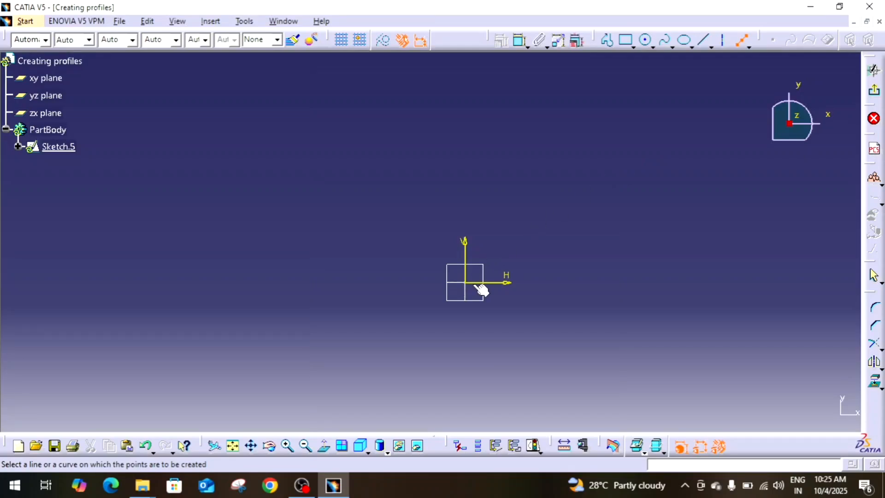
{"action": "left_click", "coordinate": [498, 282]}
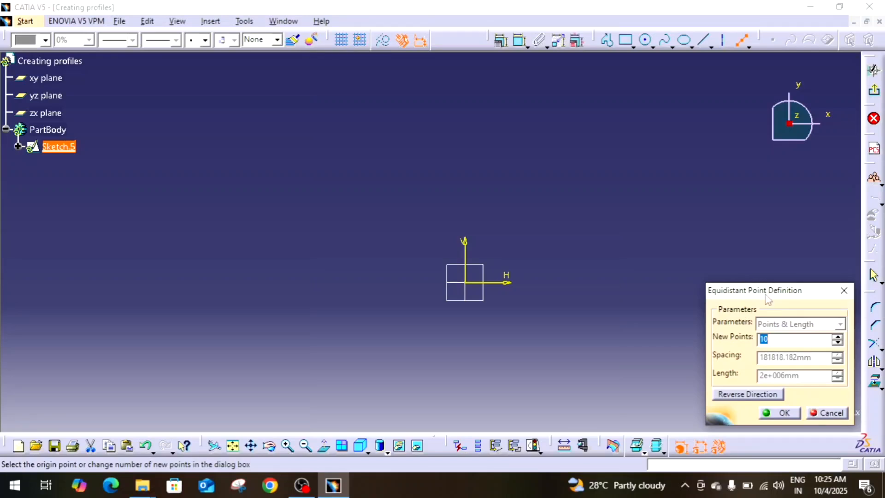
{"action": "left_click", "coordinate": [844, 291]}
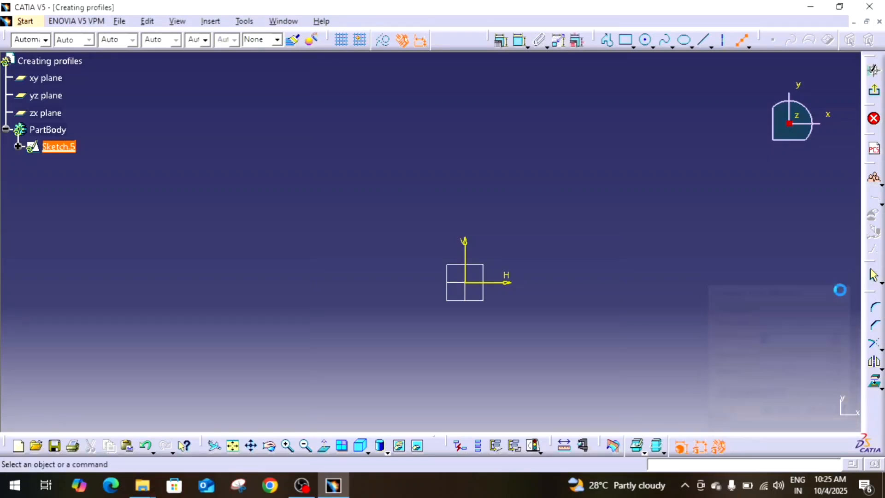
- Sketch a three-point arc starting with its limits, from the vertical axis above the origin, with a radius of about 40 mm
{"action": "left_click", "coordinate": [653, 46]}
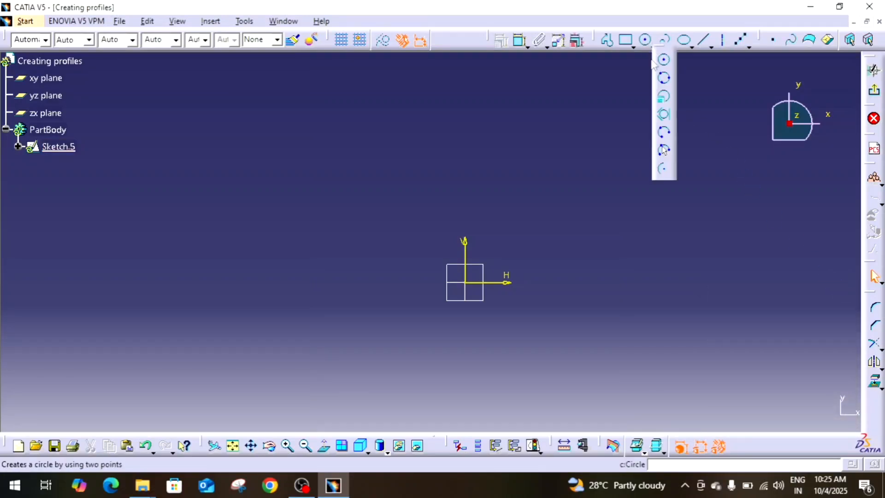
{"action": "left_click", "coordinate": [664, 150]}
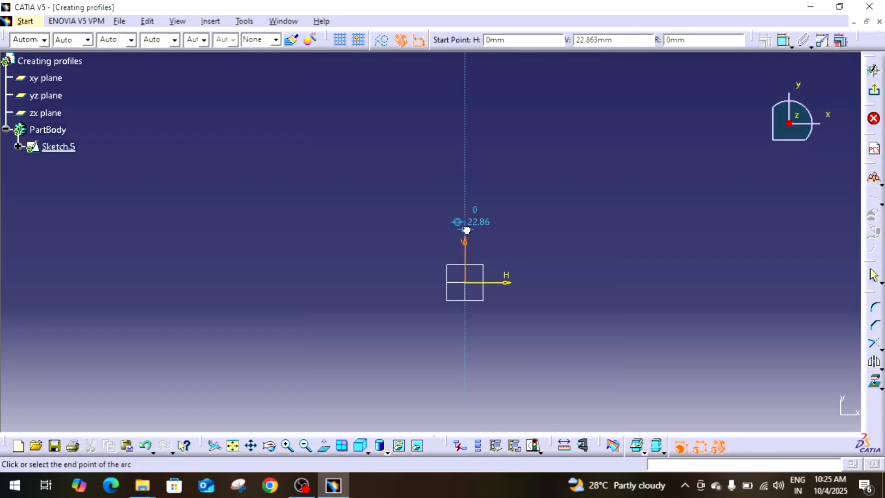
{"action": "left_click", "coordinate": [465, 228]}
{"action": "left_click", "coordinate": [569, 171]}
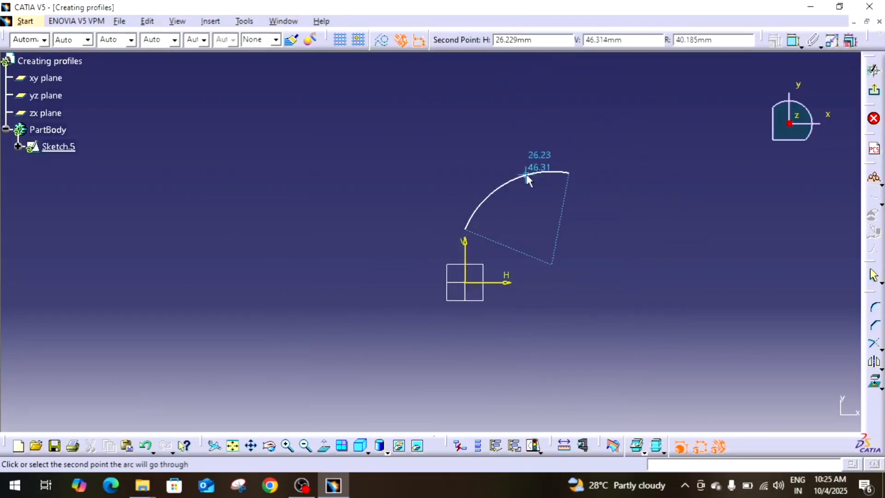
{"action": "left_click", "coordinate": [527, 176]}
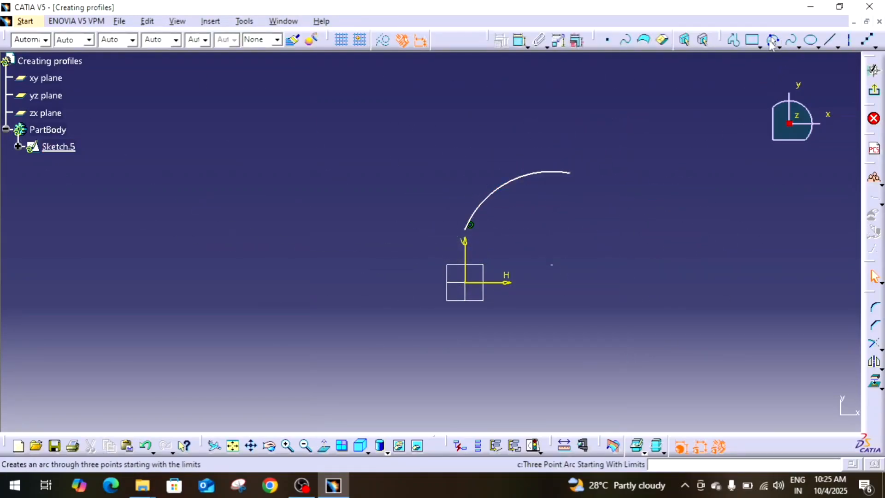
- Create 5 equidistant points along the arc
{"action": "left_click", "coordinate": [865, 45]}
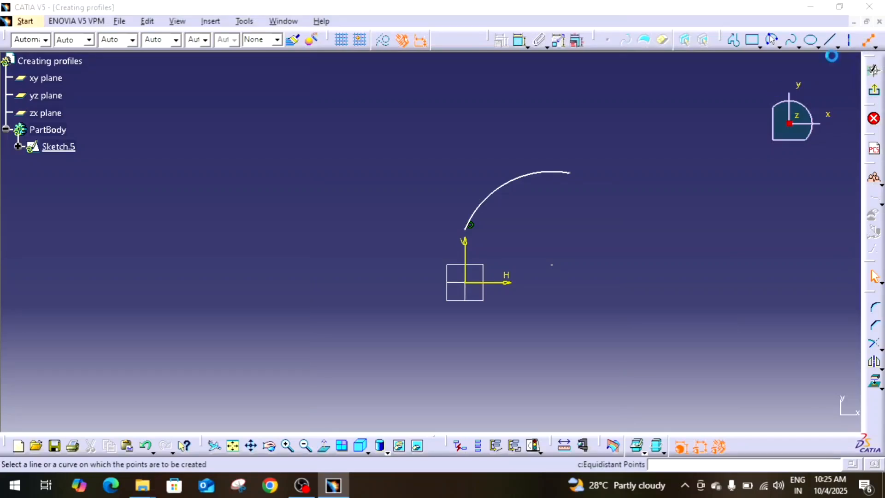
{"action": "left_click", "coordinate": [476, 212]}
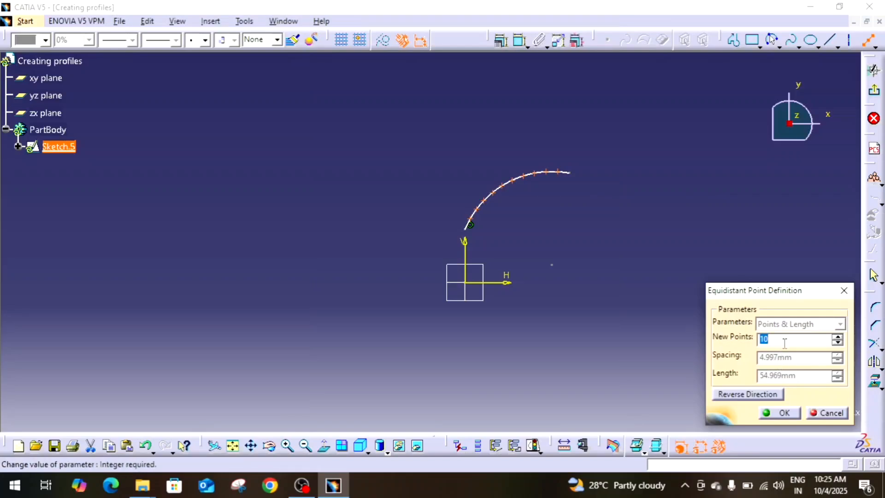
{"action": "type", "text": "5"}
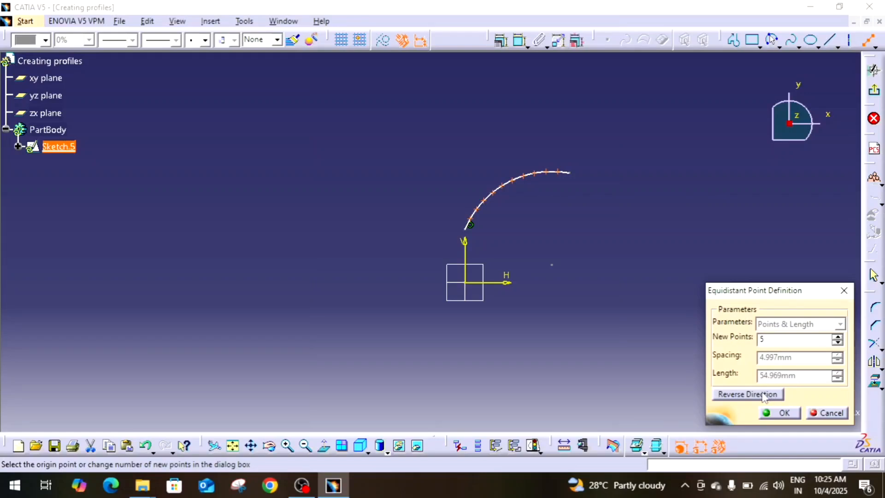
{"action": "left_click", "coordinate": [779, 415]}
- Inspect the spacing dimensions between the points on the arc and delete the arc with its points and dimensions
{"action": "mouse_move", "coordinate": [554, 259]}
{"action": "middle_mouse_down"}
{"action": "mouse_move", "coordinate": [554, 267]}
{"action": "mouse_move", "coordinate": [614, 184]}
{"action": "mouse_move", "coordinate": [530, 262]}
{"action": "mouse_move", "coordinate": [572, 210]}
{"action": "mouse_move", "coordinate": [457, 301]}
{"action": "mouse_move", "coordinate": [456, 310]}
{"action": "mouse_move", "coordinate": [494, 276]}
{"action": "middle_mouse_up"}
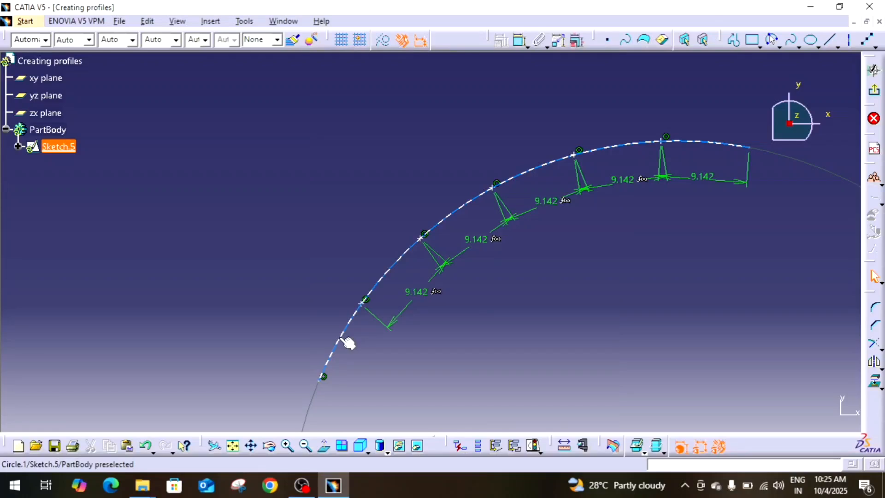
{"action": "mouse_move", "coordinate": [346, 344]}
{"action": "middle_mouse_down"}
{"action": "mouse_move", "coordinate": [336, 372]}
{"action": "mouse_move", "coordinate": [360, 400]}
{"action": "middle_mouse_up"}
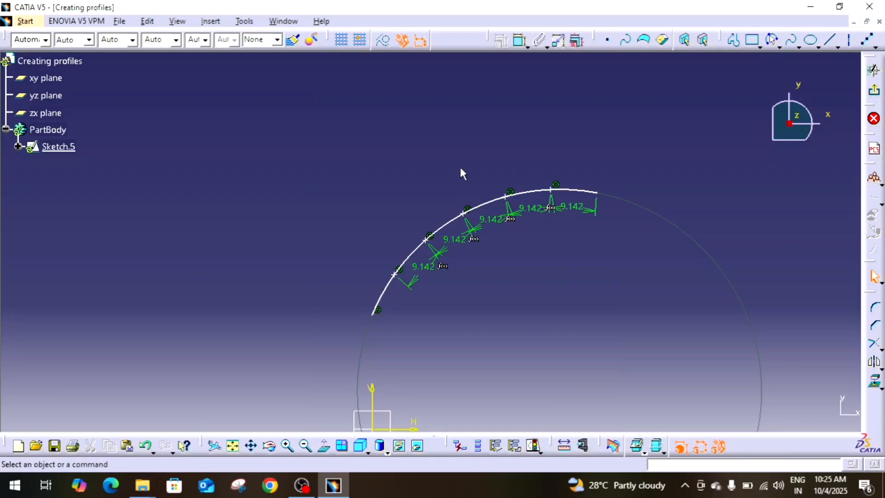
{"action": "middle_click_drag", "start_coordinate": [350, 168], "coordinate": [314, 205]}
{"action": "mouse_move", "coordinate": [314, 206]}
{"action": "left_mouse_down"}
{"action": "mouse_move", "coordinate": [437, 287]}
{"action": "mouse_move", "coordinate": [646, 391]}
{"action": "left_mouse_up"}
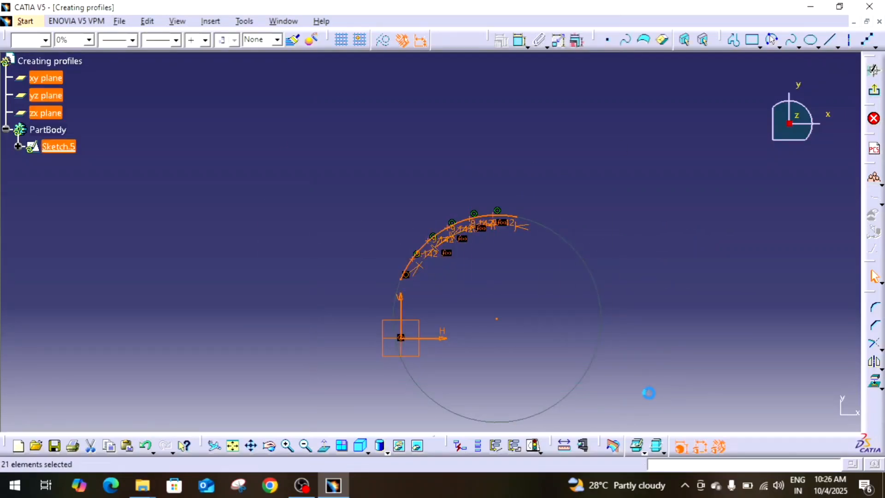
{"action": "key", "text": "Delete"}
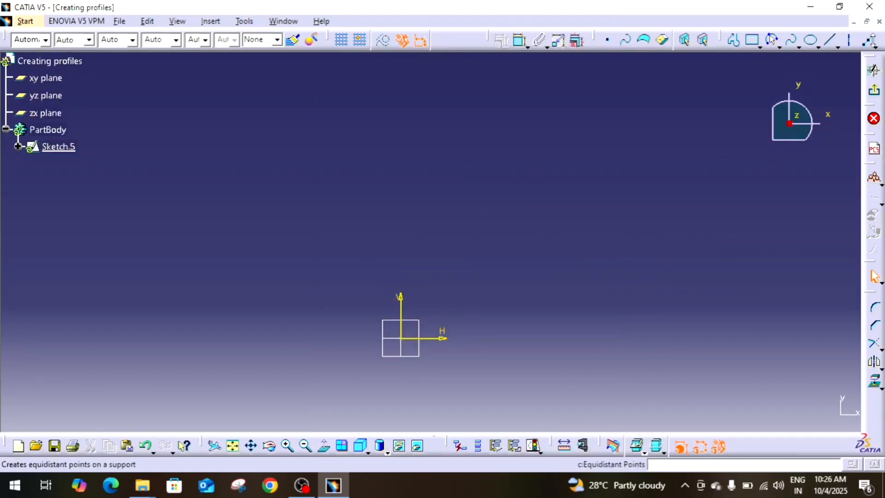
{"action": "left_click", "coordinate": [875, 46]}
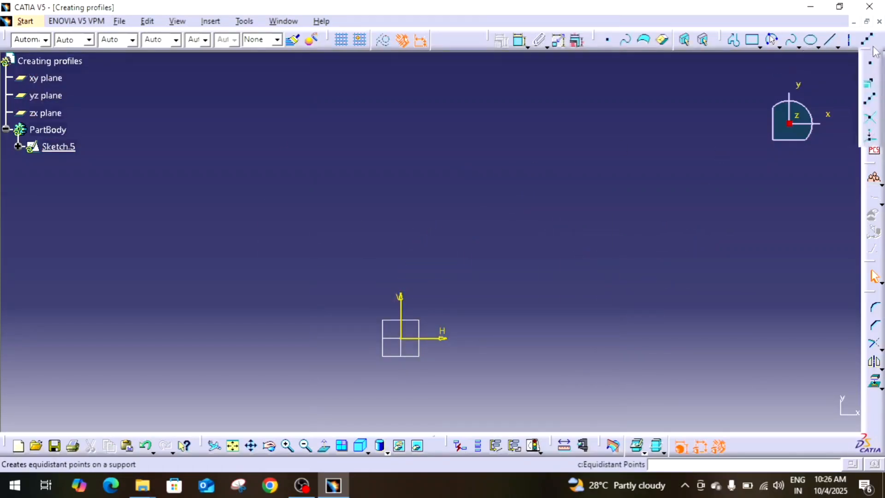
{"action": "left_click", "coordinate": [871, 122]}
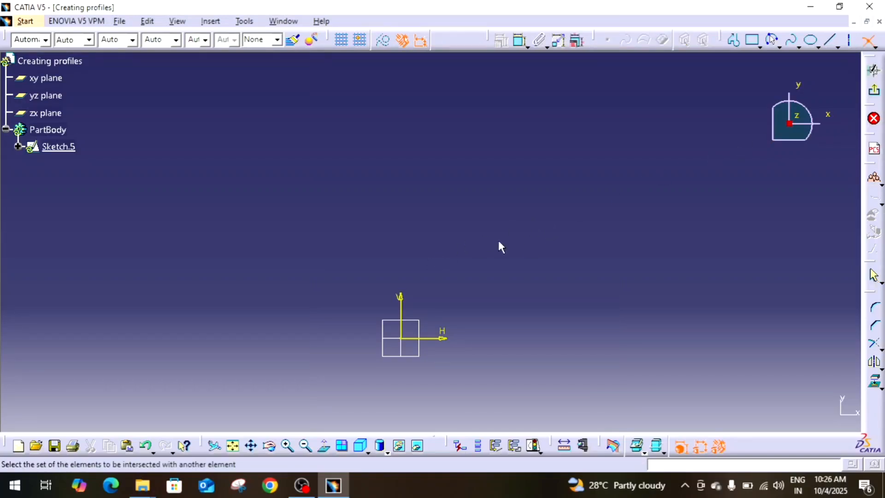
{"action": "left_click", "coordinate": [869, 40]}
- Sketch a sloped line starting on the vertical axis above the origin and a separate, nearly vertical line crossing it
{"action": "left_click", "coordinate": [734, 40]}
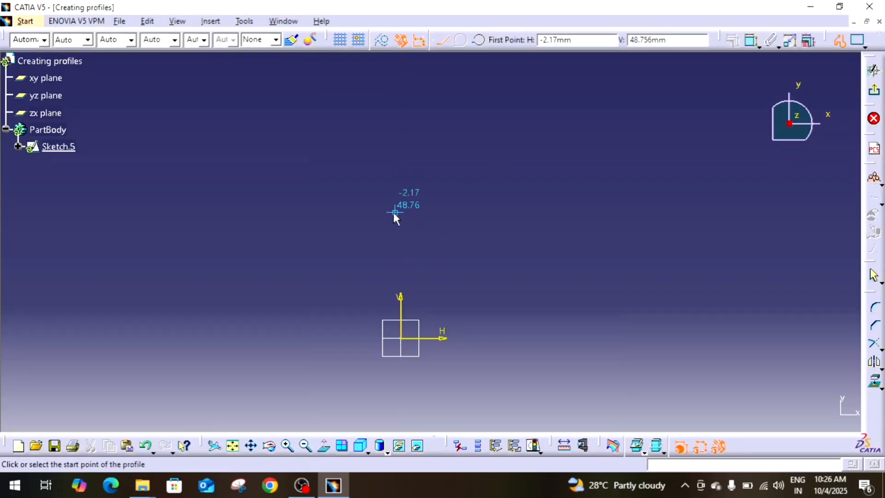
{"action": "left_click", "coordinate": [403, 220]}
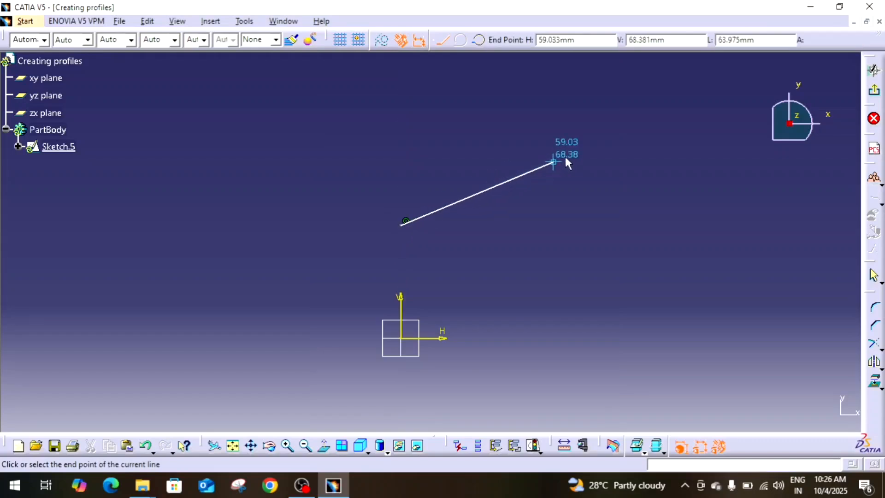
{"action": "left_click", "coordinate": [583, 150]}
{"action": "key", "text": "Escape"}
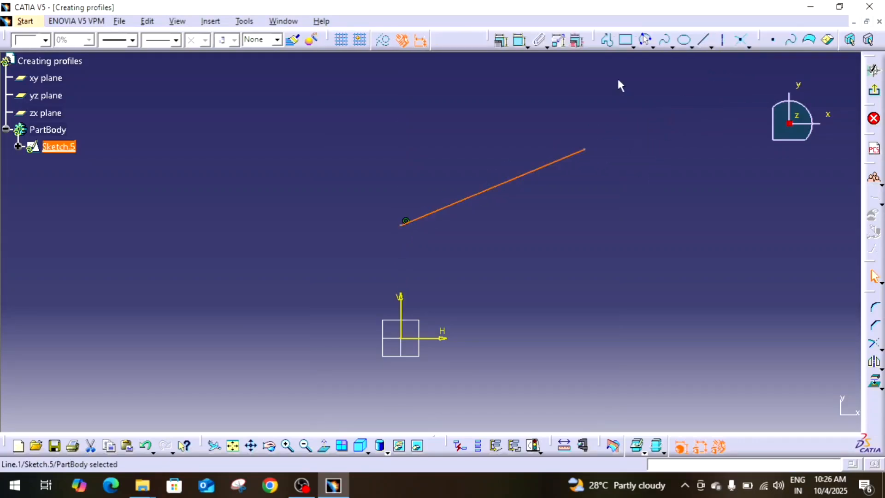
{"action": "left_click", "coordinate": [609, 43]}
{"action": "left_click", "coordinate": [502, 107]}
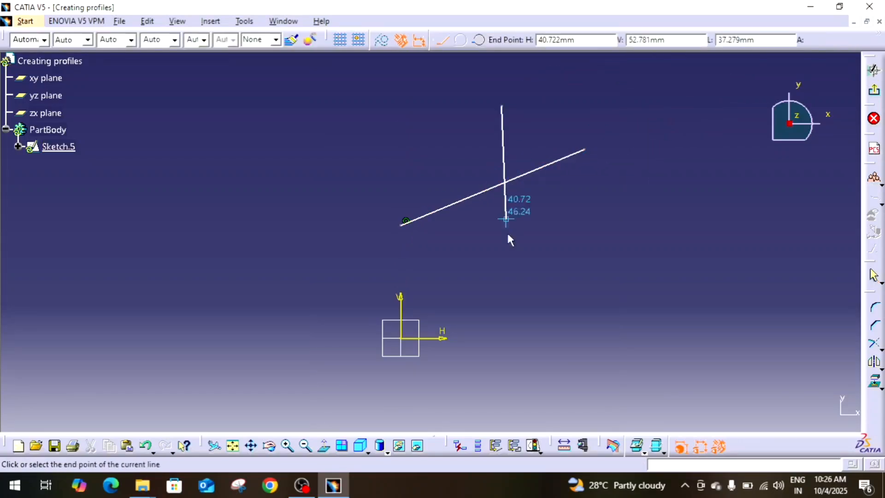
{"action": "left_click", "coordinate": [515, 311]}
{"action": "key", "text": "Escape"}
{"action": "left_click", "coordinate": [534, 197]}
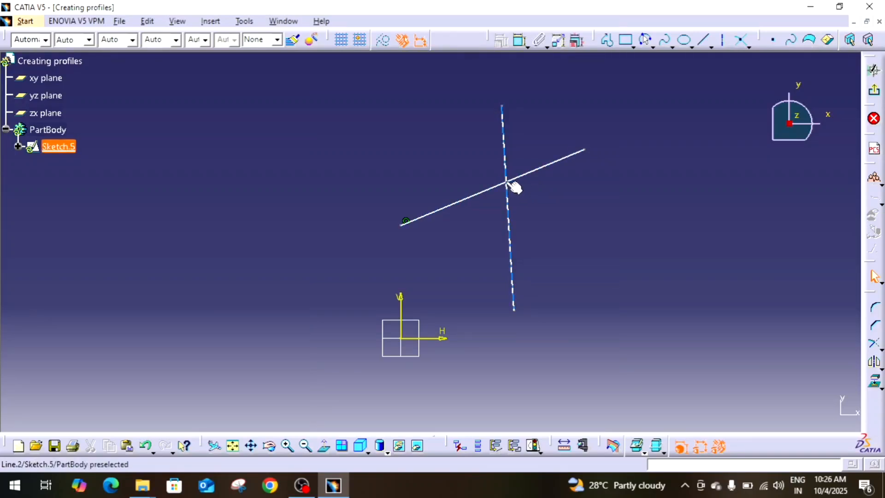
- Create an intersection point where the sloped line and the nearly vertical line cross
{"action": "left_click", "coordinate": [740, 42]}
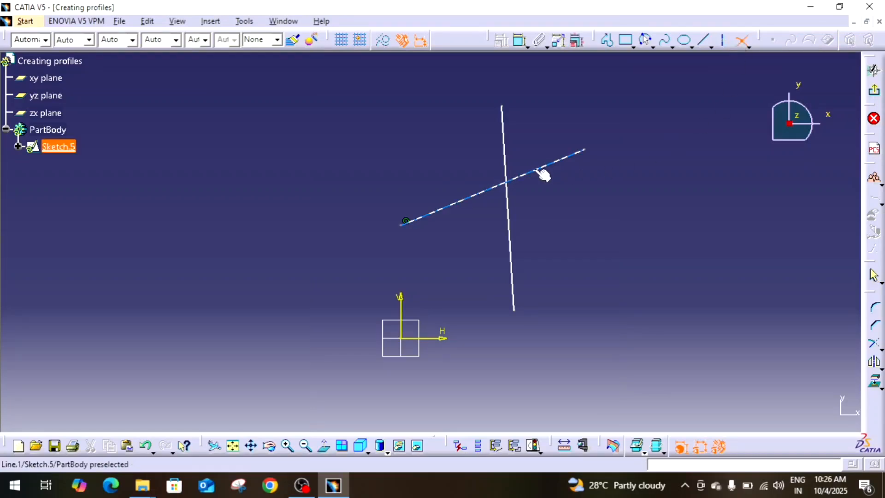
{"action": "left_click", "coordinate": [515, 180]}
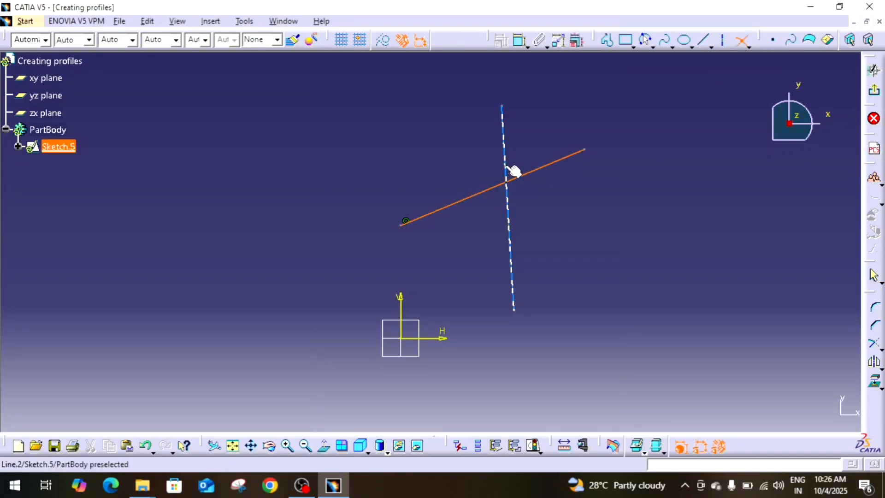
{"action": "left_click", "coordinate": [512, 171]}
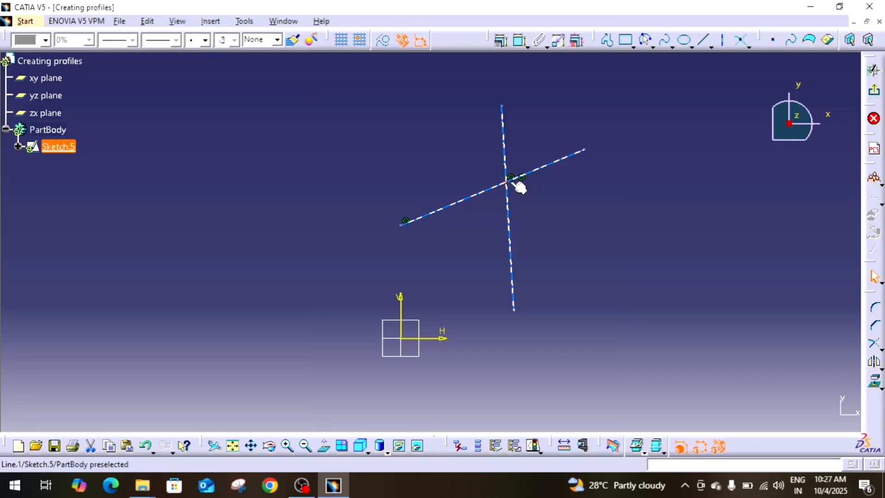
- Place a single free point just above the upper end of the sloped line
{"action": "left_click", "coordinate": [751, 48]}
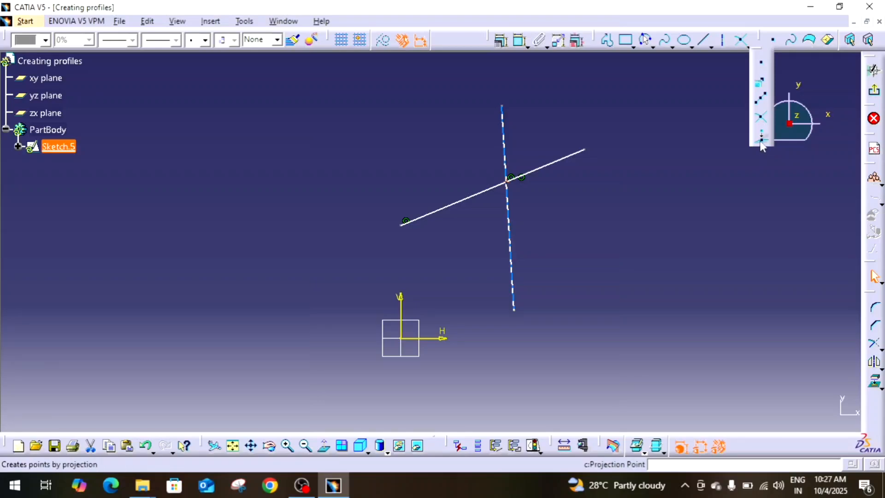
{"action": "left_click", "coordinate": [741, 42]}
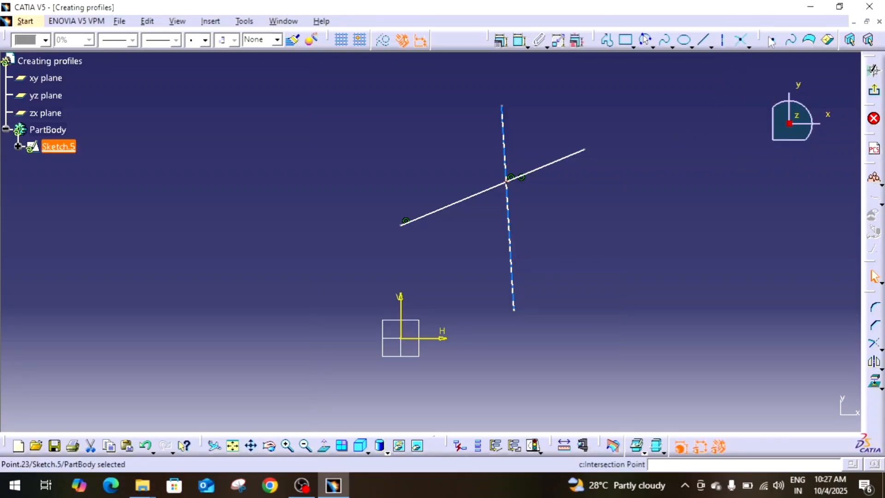
{"action": "left_click", "coordinate": [740, 46]}
{"action": "left_click", "coordinate": [763, 62]}
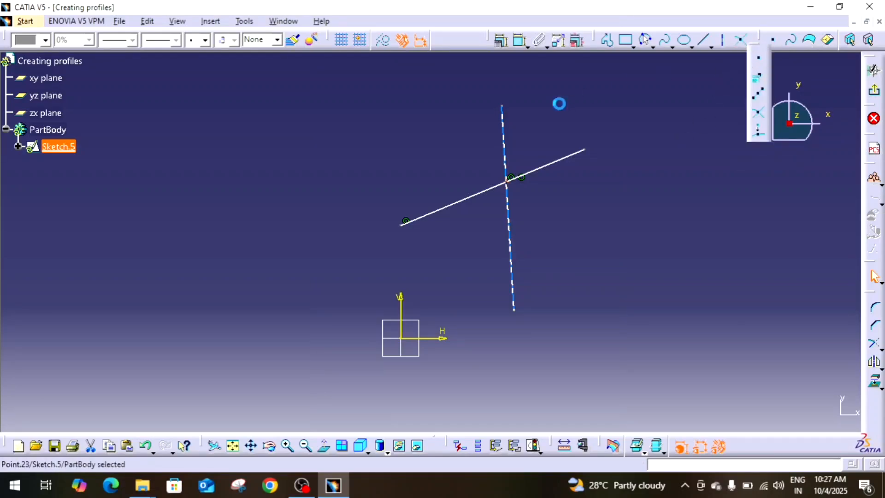
{"action": "left_click", "coordinate": [560, 122]}
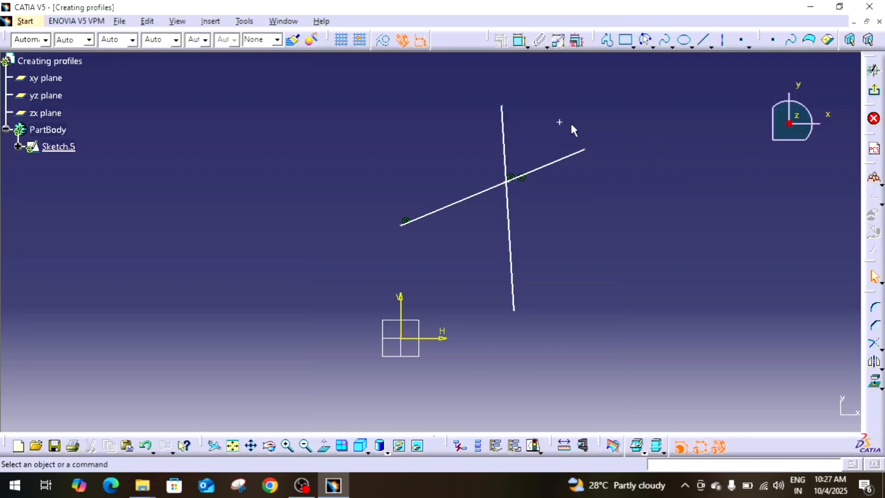
- Create a projection point by projecting the free point onto the sloped line
{"action": "left_click", "coordinate": [748, 46]}
{"action": "left_click", "coordinate": [762, 131]}
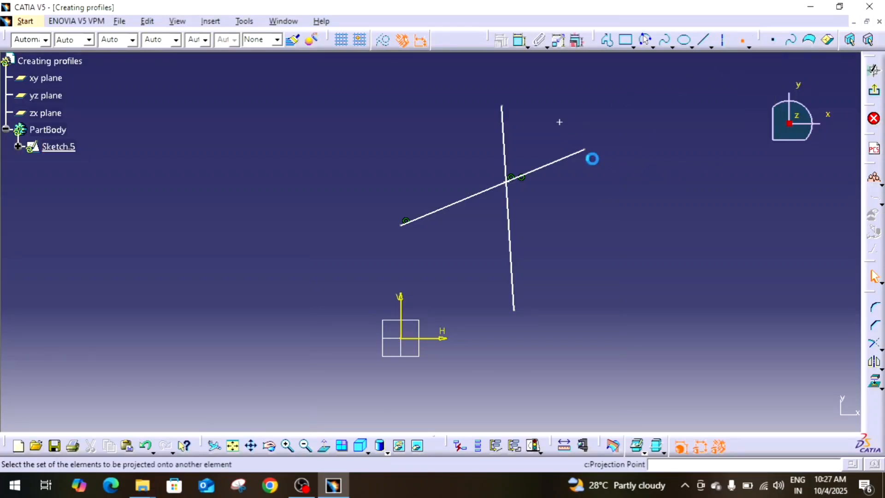
{"action": "left_click", "coordinate": [560, 122]}
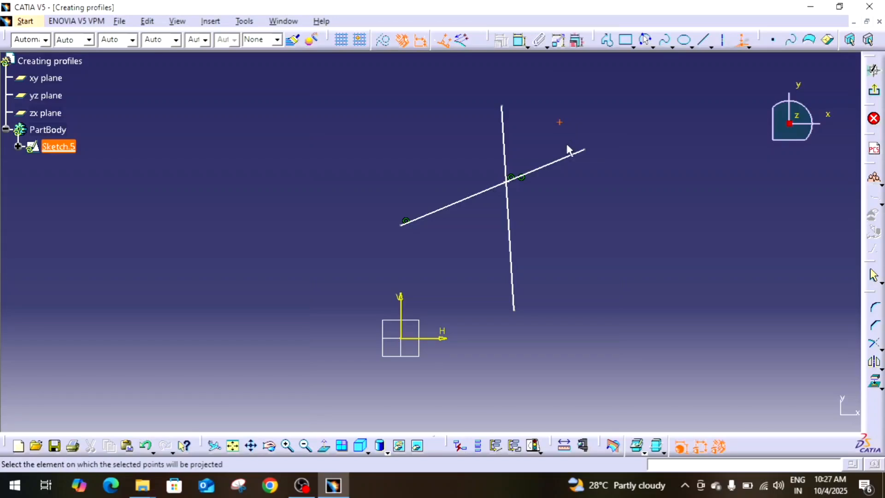
{"action": "left_click", "coordinate": [570, 157]}
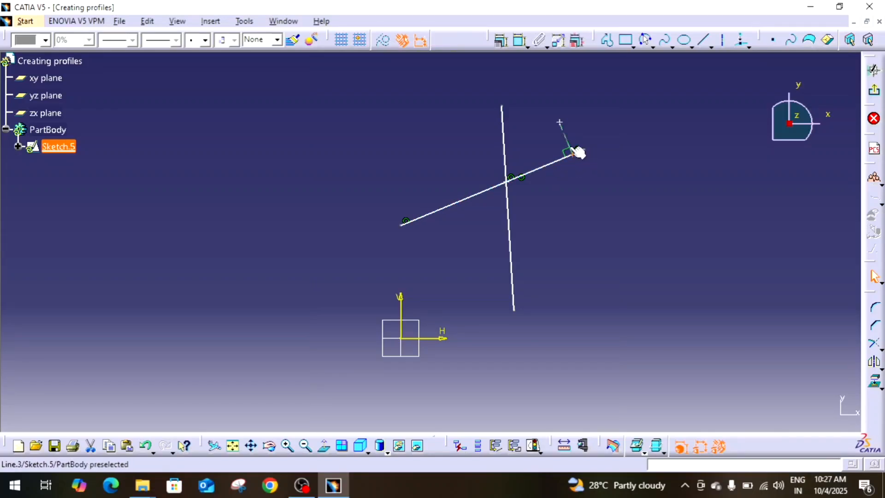
- Inspect the projected point on the sloped line and delete all the lines, points and constraints in the sketch
{"action": "left_click", "coordinate": [574, 157]}
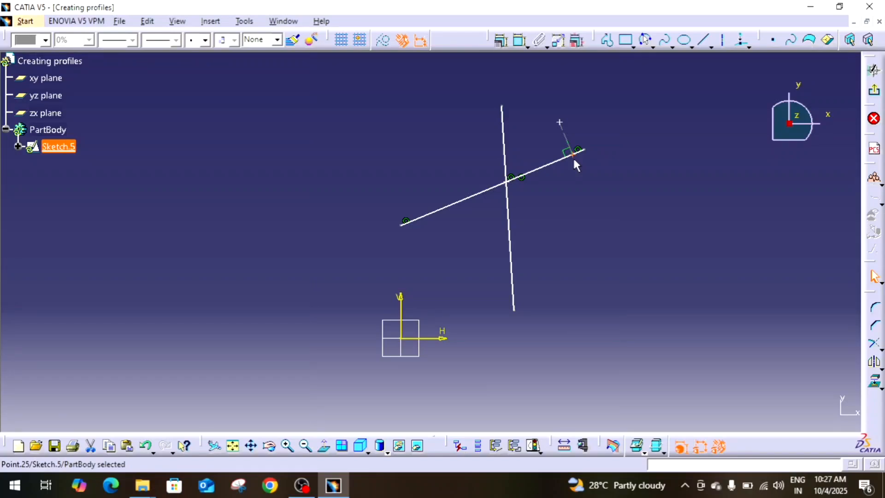
{"action": "left_click", "coordinate": [540, 177]}
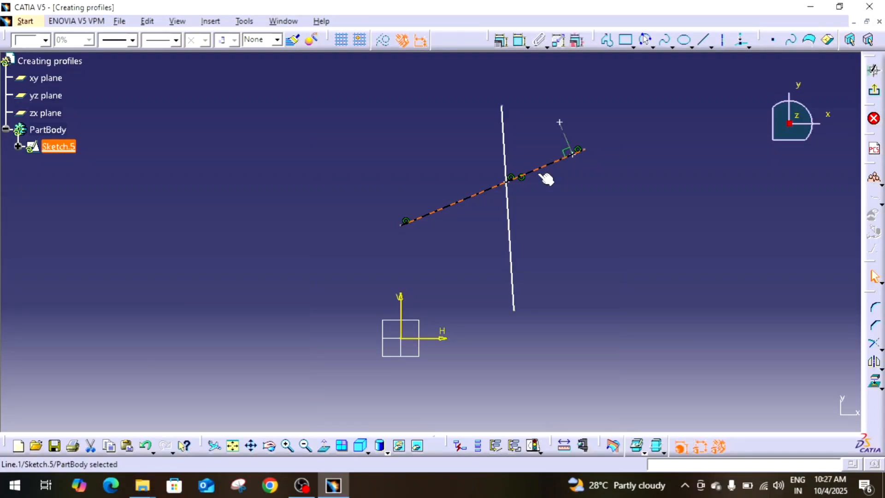
{"action": "mouse_move", "coordinate": [358, 97]}
{"action": "left_mouse_down"}
{"action": "mouse_move", "coordinate": [488, 146]}
{"action": "mouse_move", "coordinate": [657, 334]}
{"action": "left_mouse_up"}
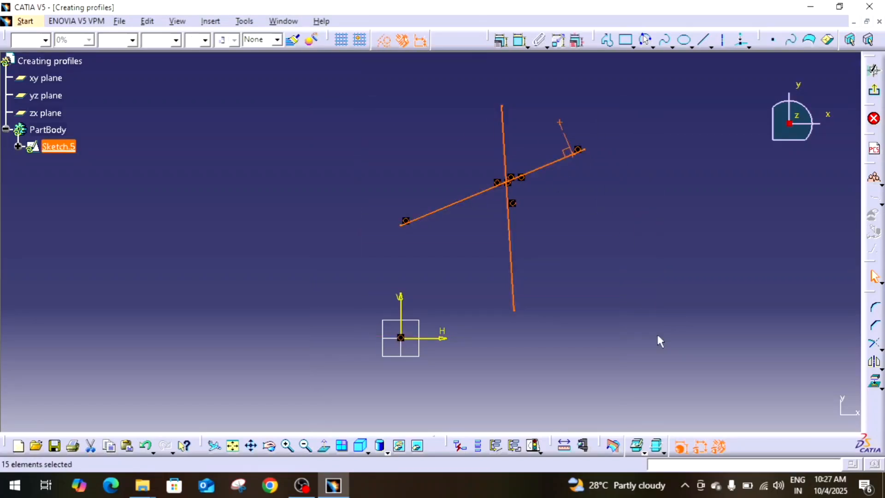
{"action": "key", "text": "Delete"}
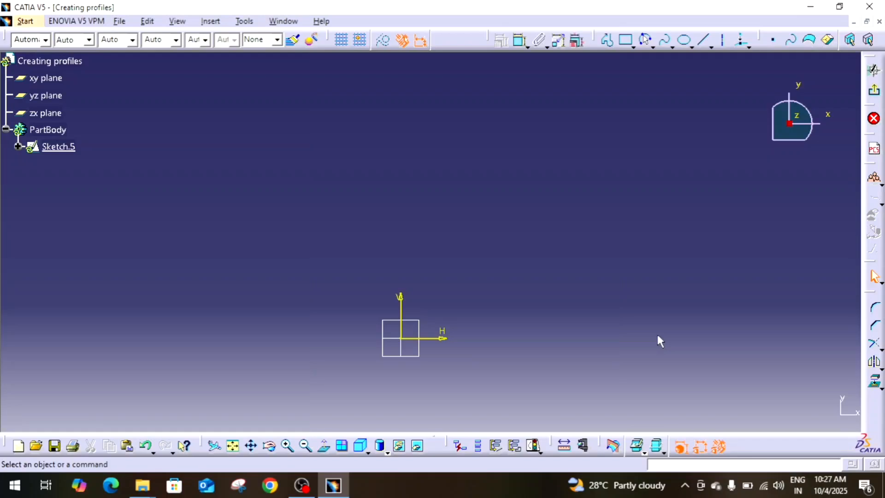
- Draw a two-point line from the sketch origin sloping up and to the right
{"action": "left_click", "coordinate": [710, 46]}
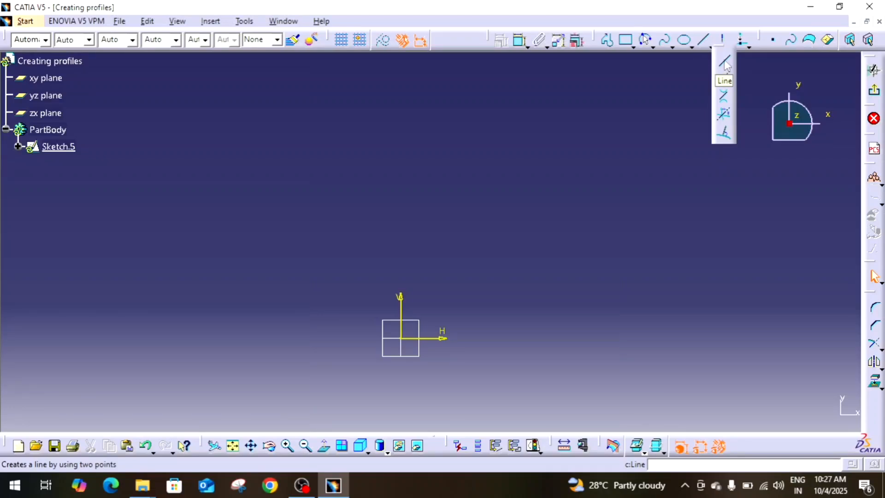
{"action": "left_click", "coordinate": [725, 62]}
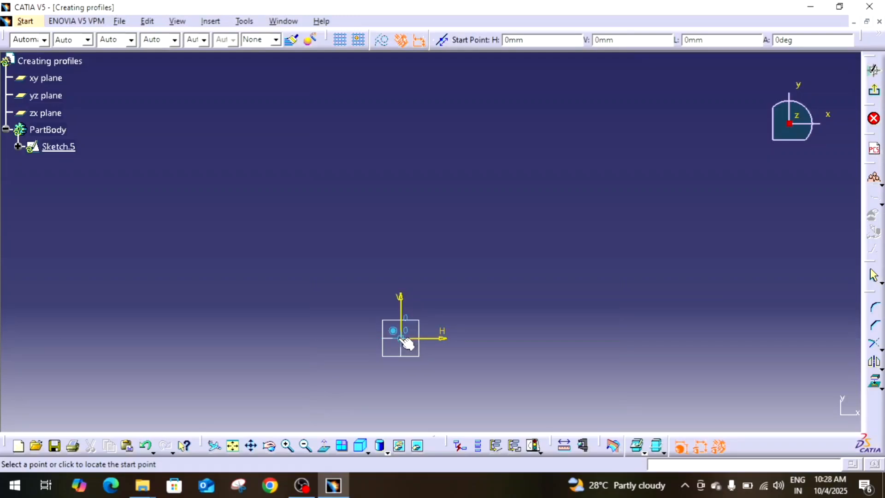
{"action": "left_click", "coordinate": [401, 338]}
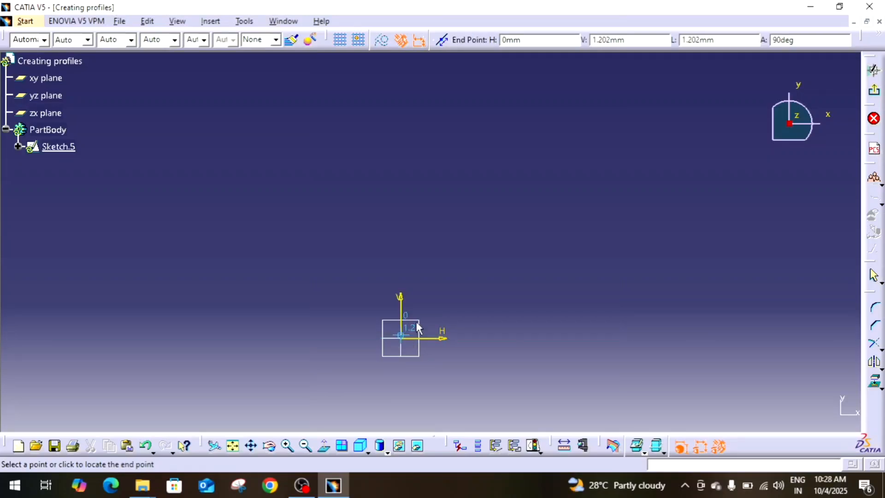
{"action": "left_click", "coordinate": [567, 226]}
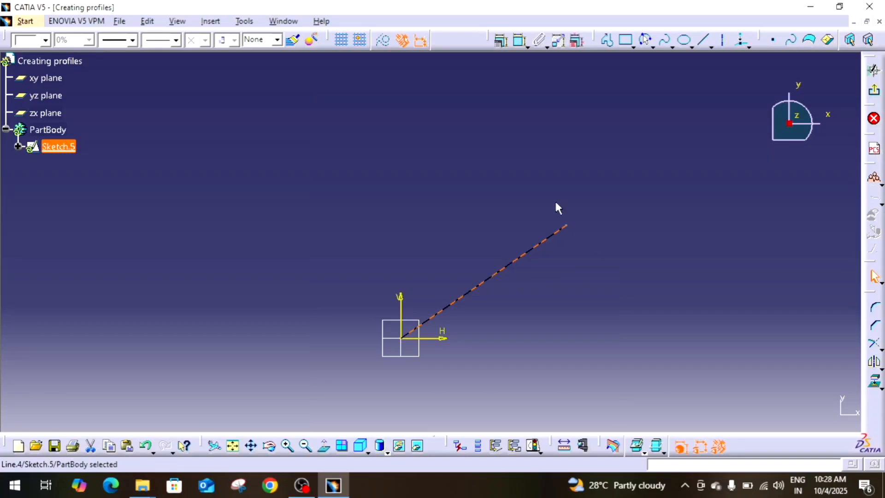
{"action": "left_click", "coordinate": [484, 288]}
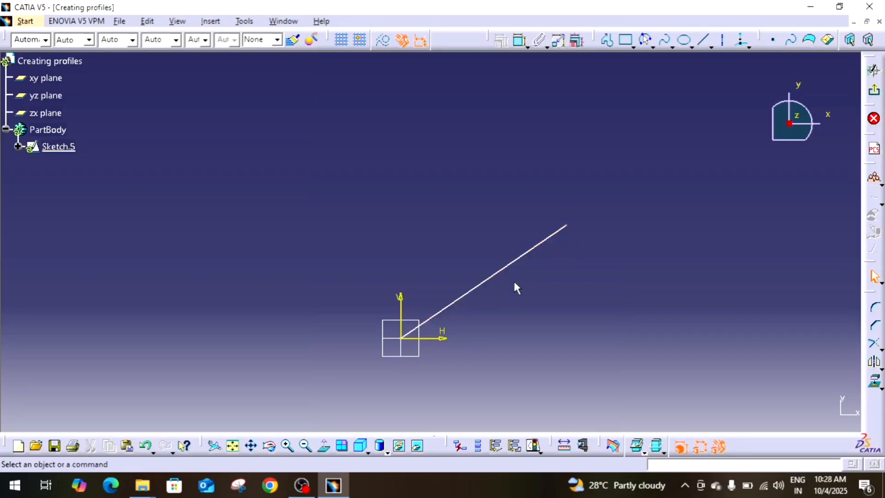
{"action": "left_click", "coordinate": [499, 273]}
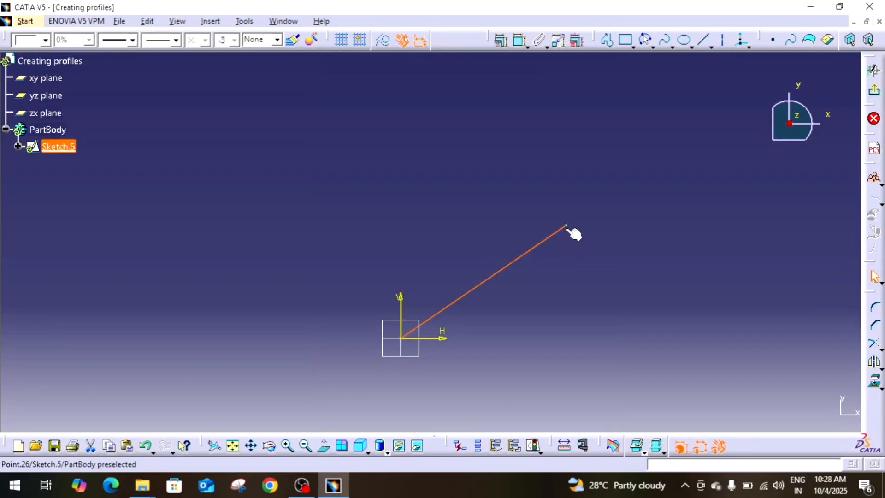
{"action": "left_click", "coordinate": [608, 215]}
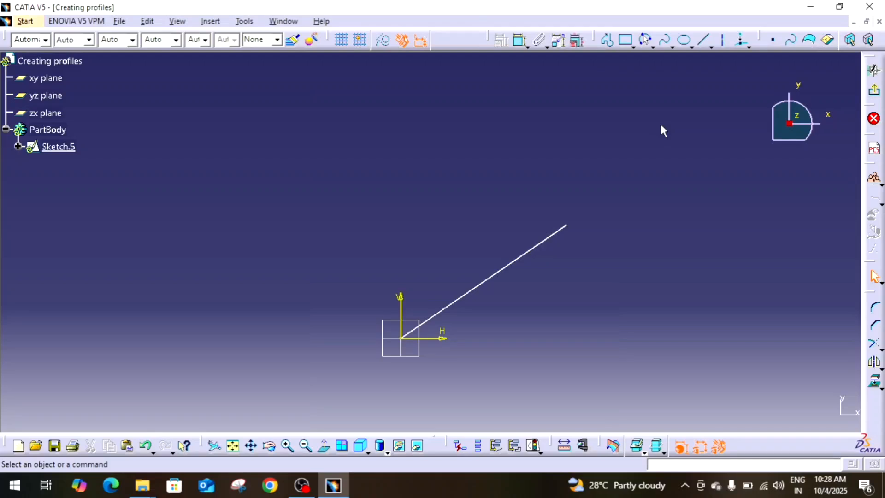
- Create a horizontal infinite line about 30 mm above the horizontal axis, crossing the sloped line
{"action": "left_click", "coordinate": [712, 48]}
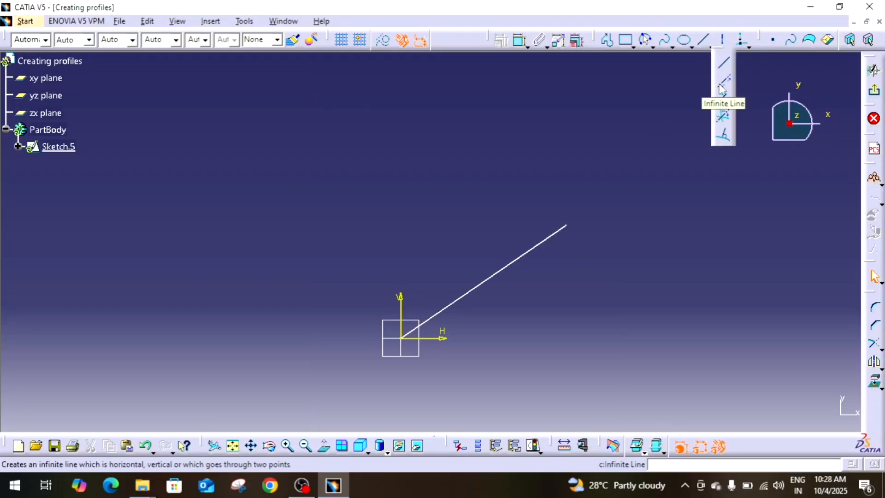
{"action": "left_click", "coordinate": [723, 88]}
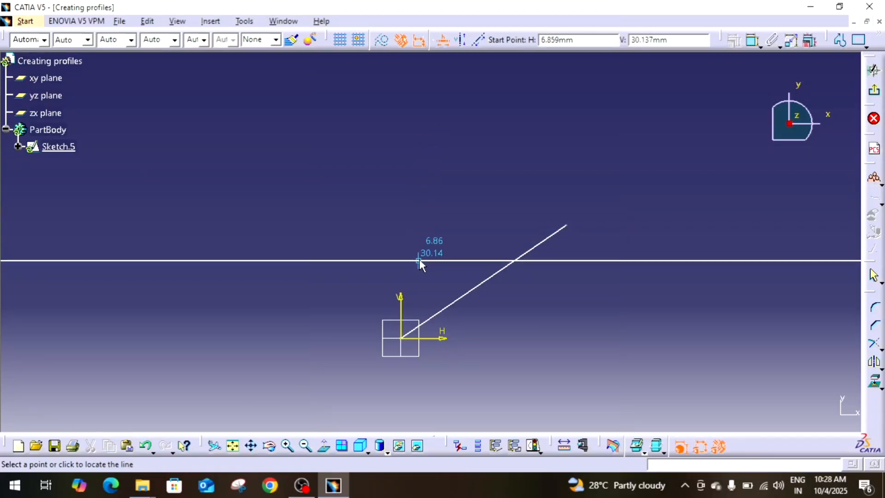
{"action": "left_click", "coordinate": [420, 261]}
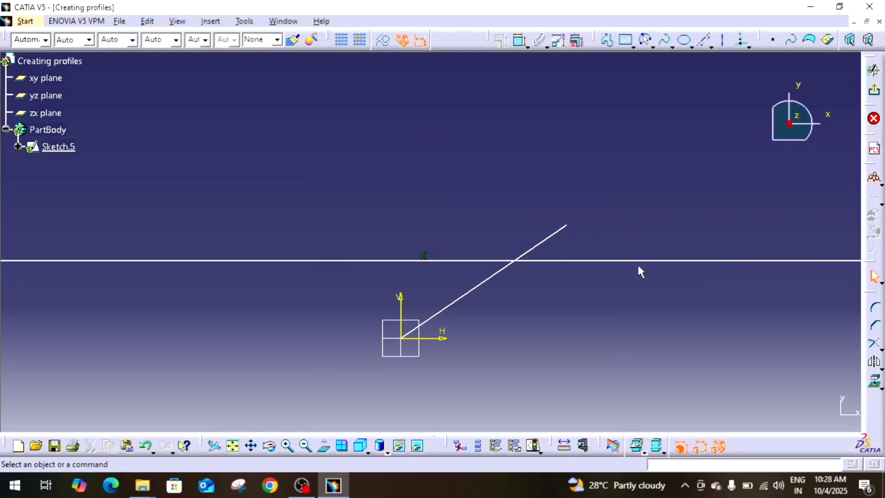
{"action": "middle_click_drag", "start_coordinate": [490, 276], "coordinate": [487, 402]}
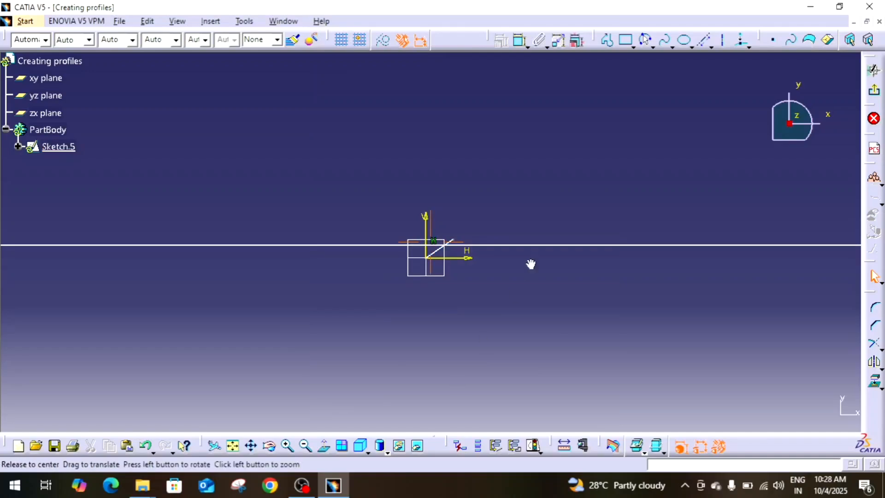
{"action": "mouse_move", "coordinate": [531, 263]}
{"action": "middle_mouse_down"}
{"action": "mouse_move", "coordinate": [522, 431]}
{"action": "mouse_move", "coordinate": [537, 265]}
{"action": "mouse_move", "coordinate": [540, 429]}
{"action": "mouse_move", "coordinate": [550, 278]}
{"action": "mouse_move", "coordinate": [544, 370]}
{"action": "mouse_move", "coordinate": [575, 167]}
{"action": "middle_mouse_up"}
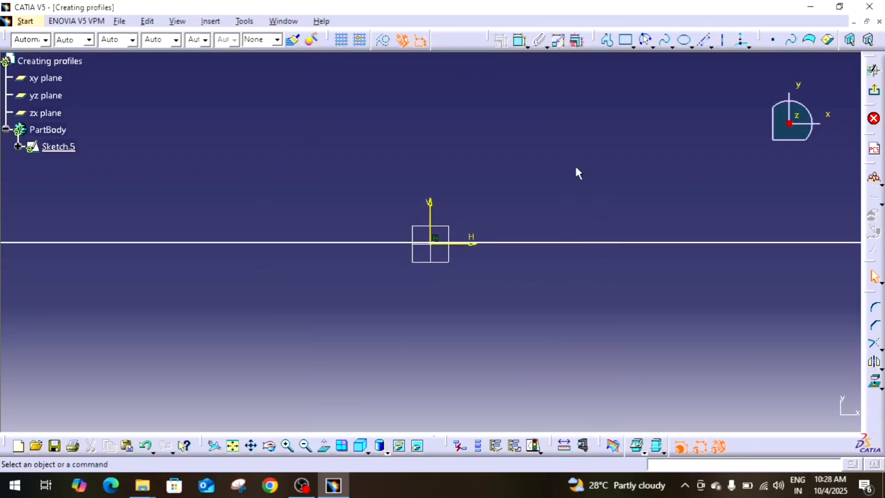
{"action": "middle_click_drag", "start_coordinate": [559, 283], "coordinate": [576, 144]}
{"action": "middle_click_drag", "start_coordinate": [557, 303], "coordinate": [631, 175]}
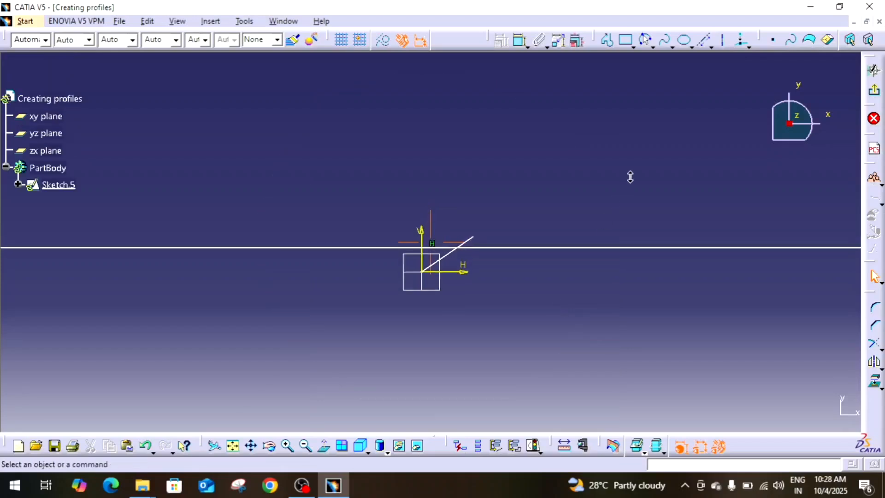
{"action": "mouse_move", "coordinate": [635, 296]}
{"action": "middle_mouse_down"}
{"action": "mouse_move", "coordinate": [641, 282]}
{"action": "mouse_move", "coordinate": [627, 271]}
{"action": "middle_mouse_up"}
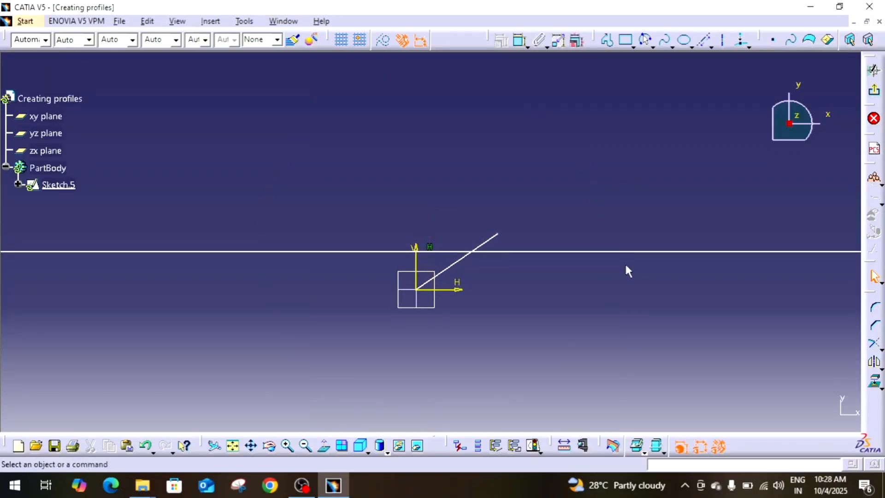
- Delete the infinite line and the sloped line from the sketch
{"action": "left_click", "coordinate": [570, 253]}
{"action": "key", "text": "Delete"}
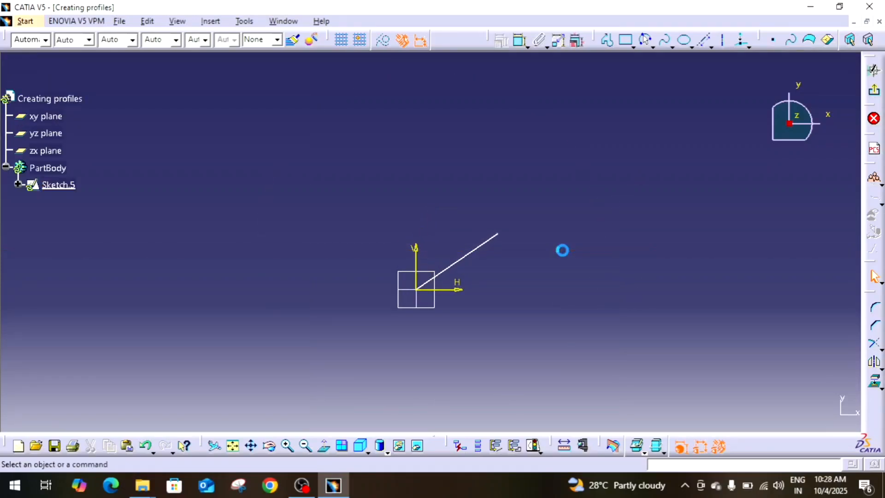
{"action": "left_click", "coordinate": [487, 243]}
{"action": "key", "text": "Delete"}
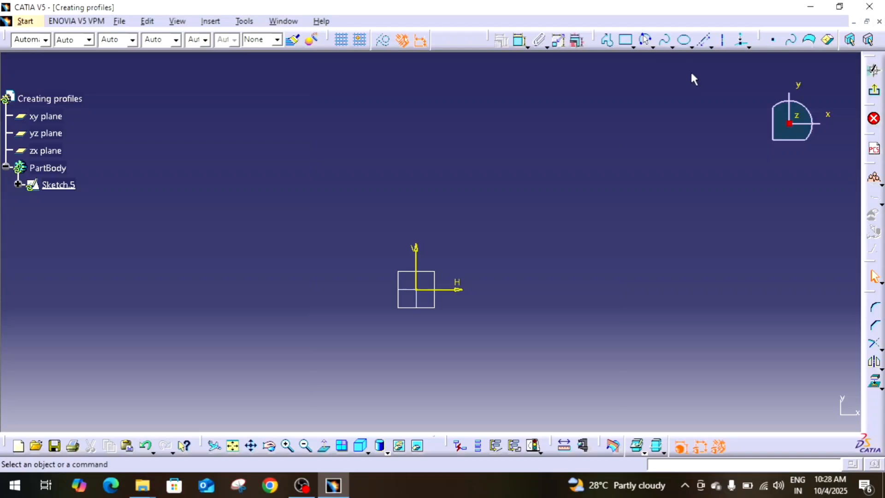
- Draw a circle above and slightly to the right of the sketch origin
{"action": "left_click", "coordinate": [653, 46]}
{"action": "left_click", "coordinate": [665, 61]}
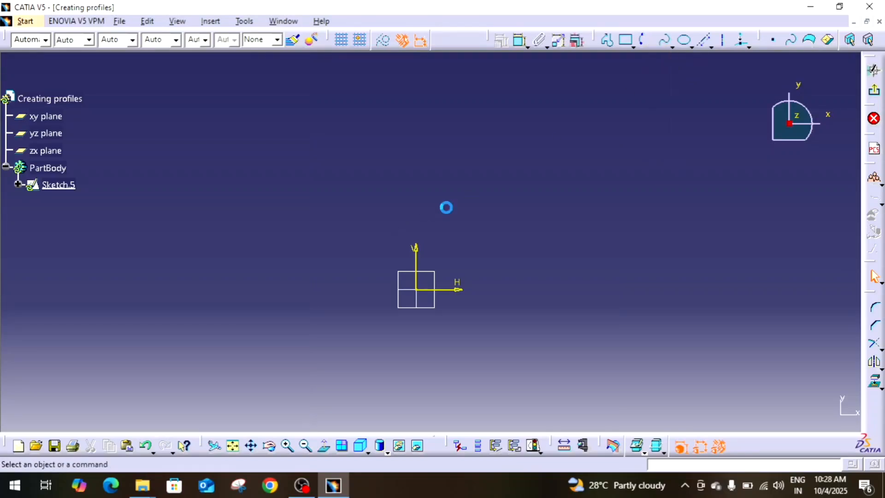
{"action": "left_click", "coordinate": [450, 194]}
{"action": "left_click", "coordinate": [475, 175]}
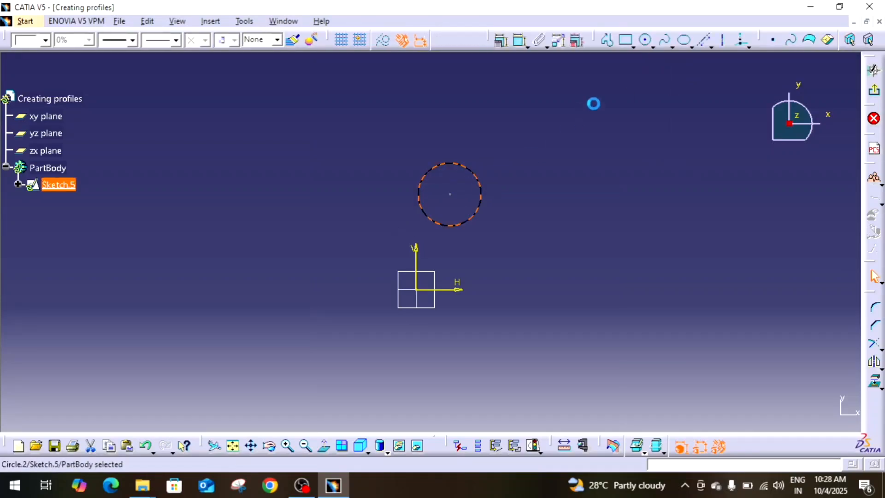
{"action": "left_click", "coordinate": [645, 41]}
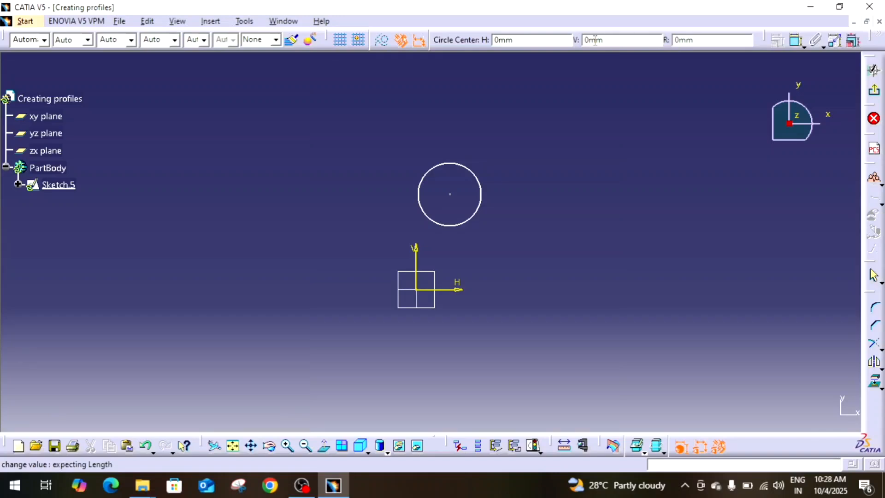
{"action": "key", "text": "Escape"}
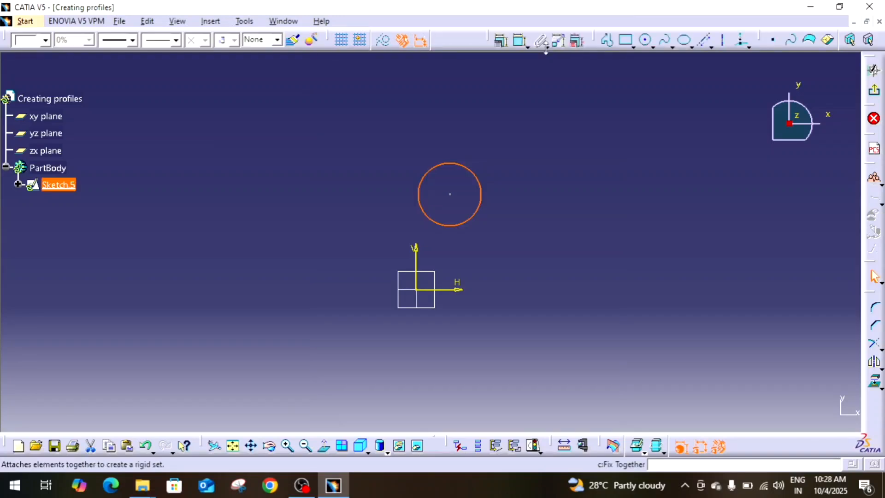
- Draw an upward-bulging three-point arc to the lower right of the circle
{"action": "left_click", "coordinate": [652, 46]}
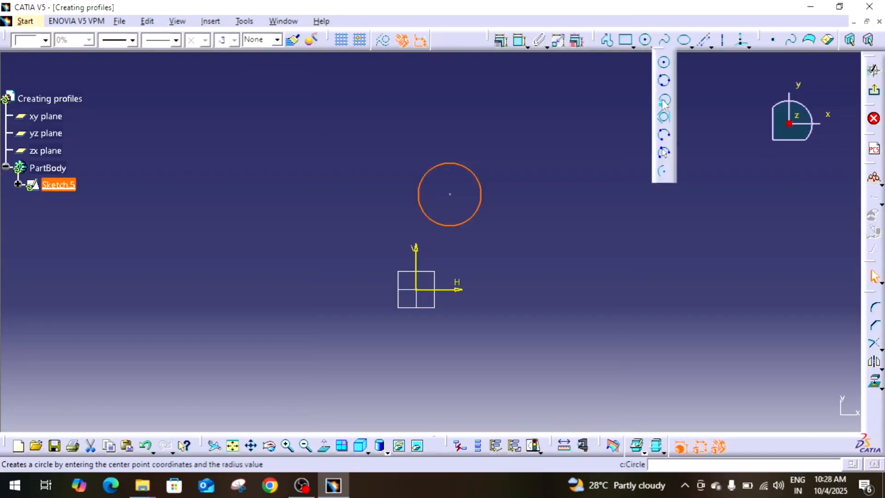
{"action": "left_click", "coordinate": [664, 152]}
{"action": "left_click", "coordinate": [560, 238]}
{"action": "left_click", "coordinate": [629, 220]}
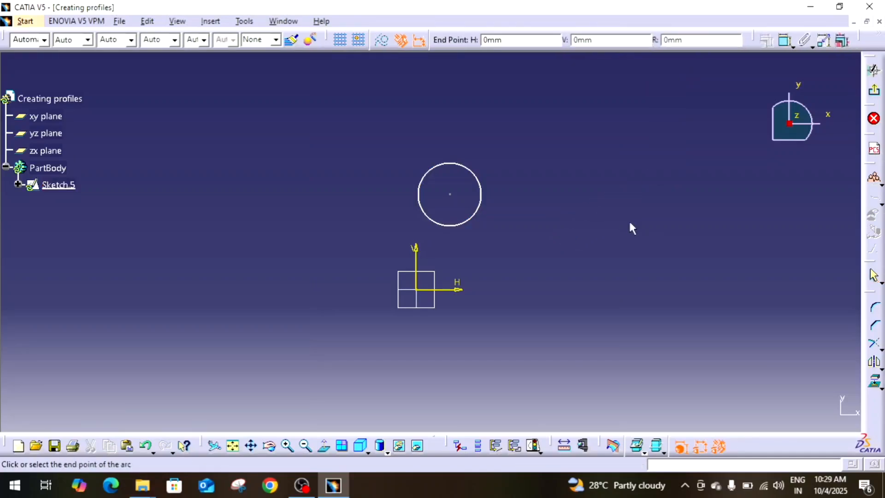
{"action": "left_click", "coordinate": [666, 286]}
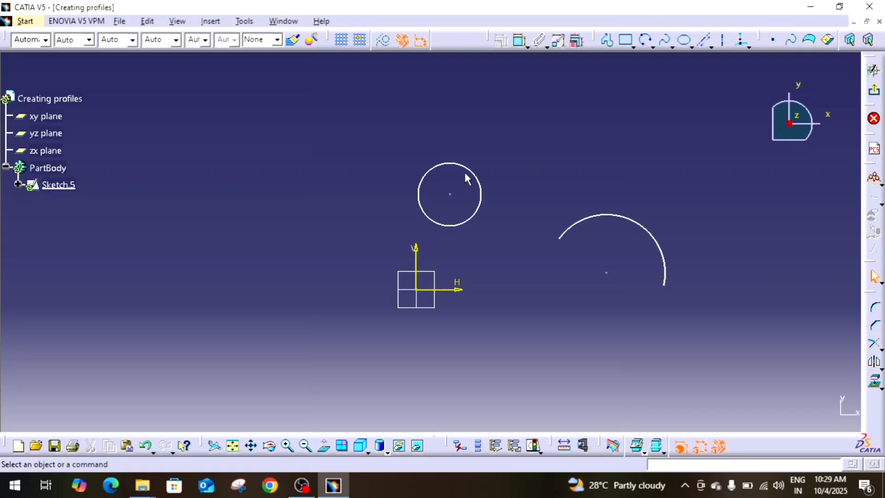
{"action": "left_click", "coordinate": [485, 181]}
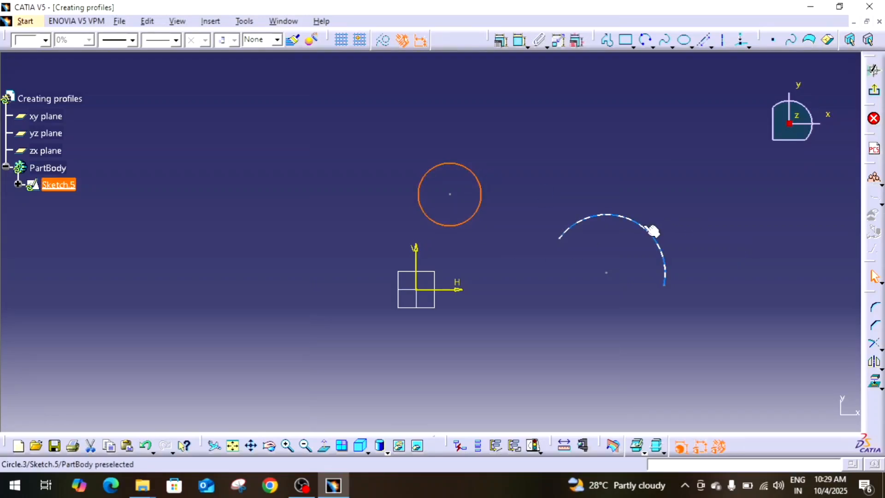
{"action": "left_click", "coordinate": [654, 230]}
{"action": "left_click", "coordinate": [722, 225]}
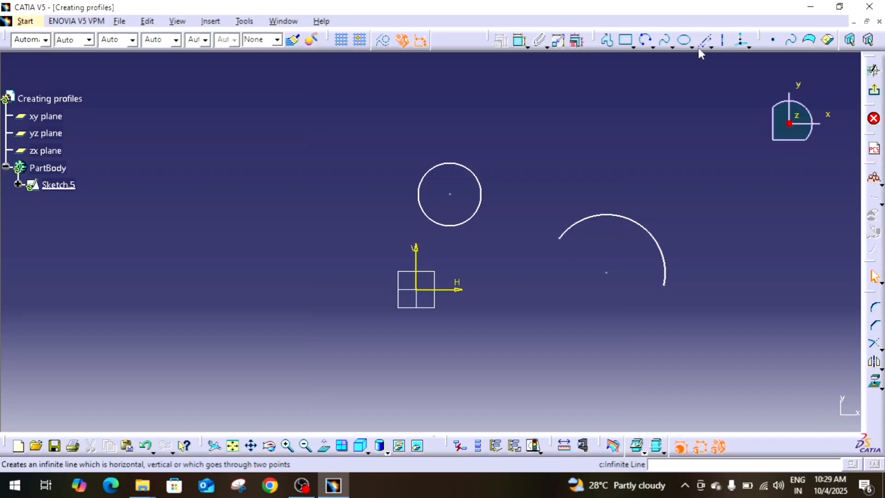
- Create a bi-tangent line across the upper sides of the circle and the arc, and delete all the sketch geometry with its constraints
{"action": "left_click", "coordinate": [712, 47]}
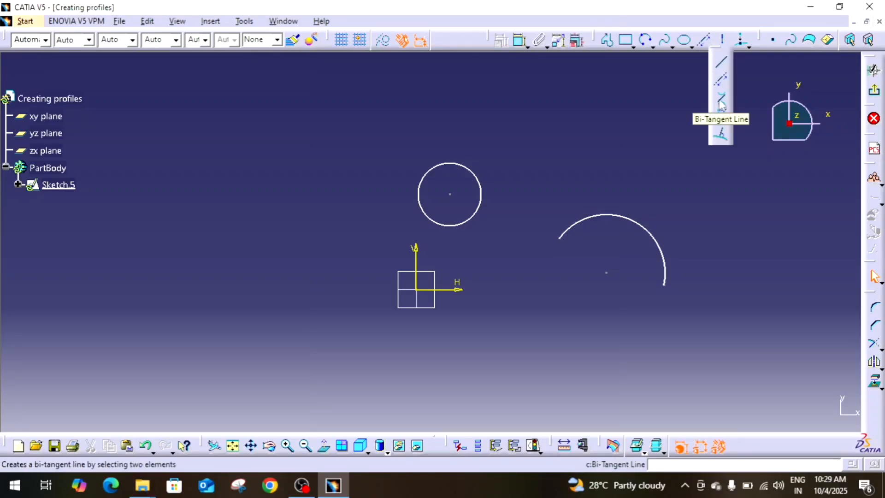
{"action": "left_click", "coordinate": [722, 103]}
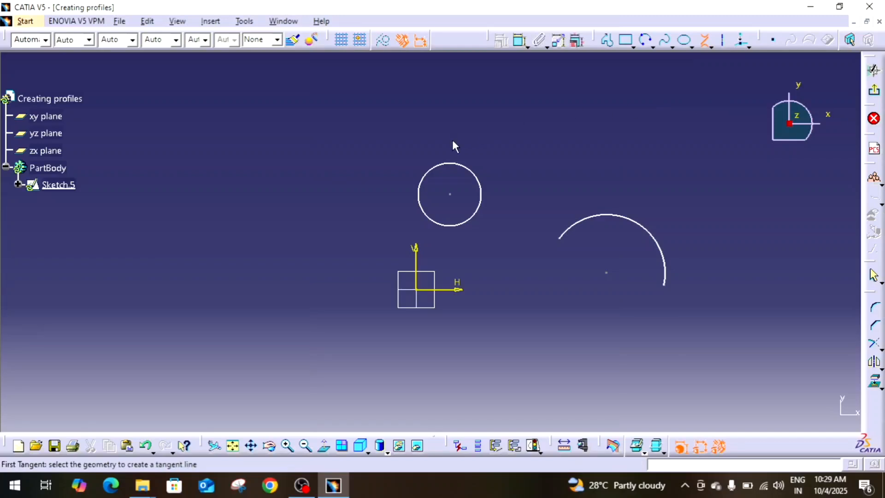
{"action": "left_click", "coordinate": [476, 173]}
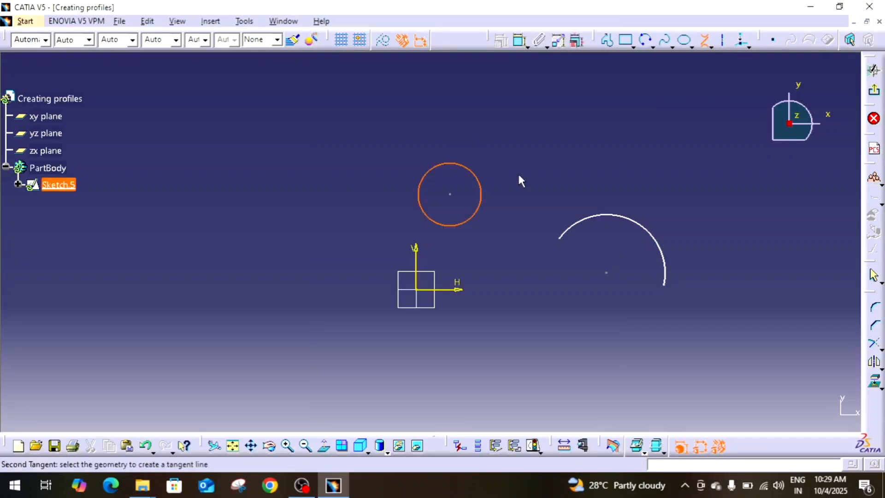
{"action": "left_click", "coordinate": [638, 223]}
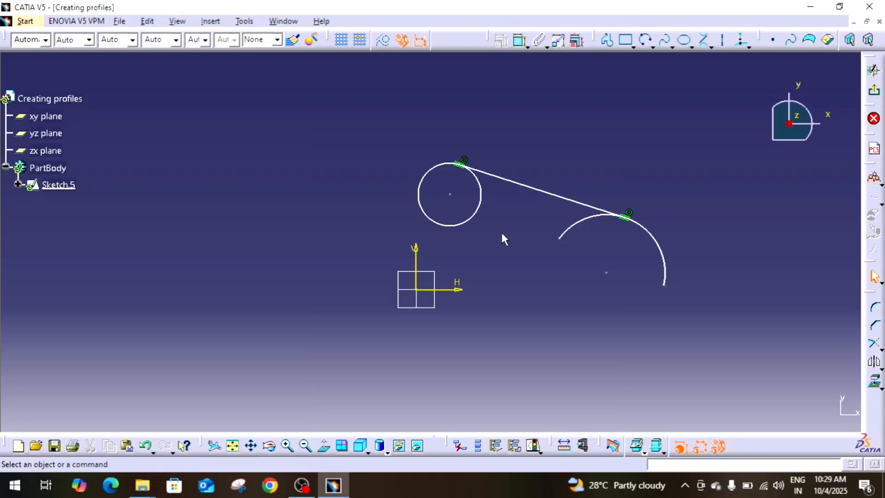
{"action": "left_click_drag", "start_coordinate": [403, 145], "coordinate": [746, 326]}
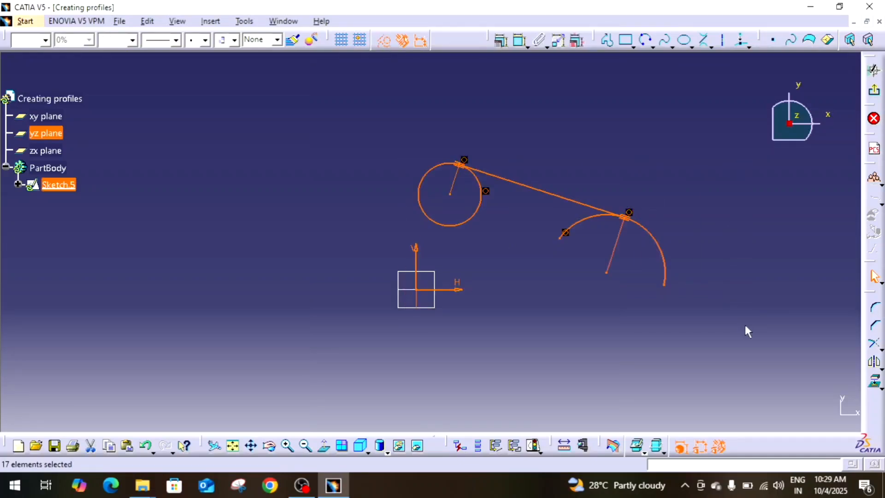
{"action": "key", "text": "Delete"}
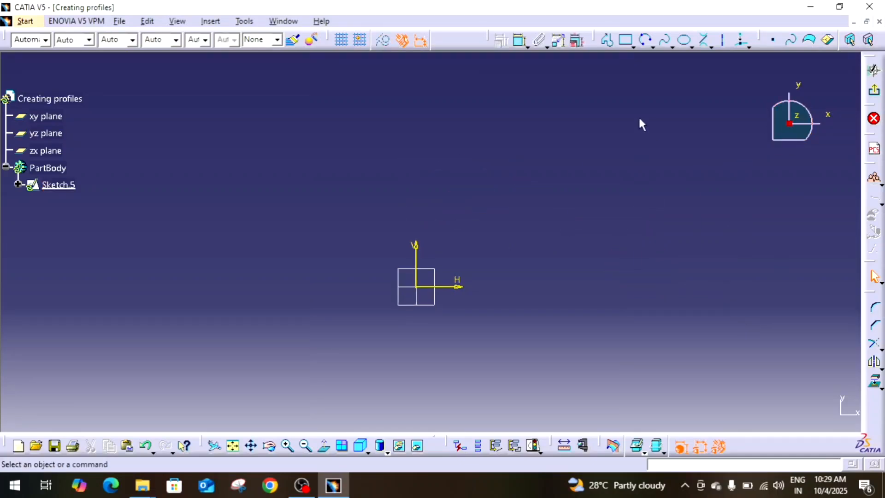
- Draw a single line with the Profile tool, sloping down to the right from a point above the origin
{"action": "left_click", "coordinate": [607, 40]}
{"action": "left_click", "coordinate": [451, 146]}
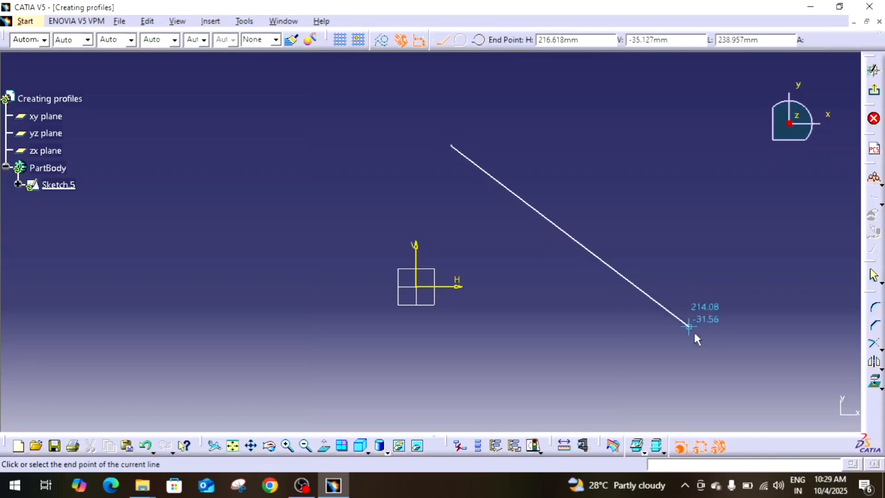
{"action": "left_click", "coordinate": [702, 323]}
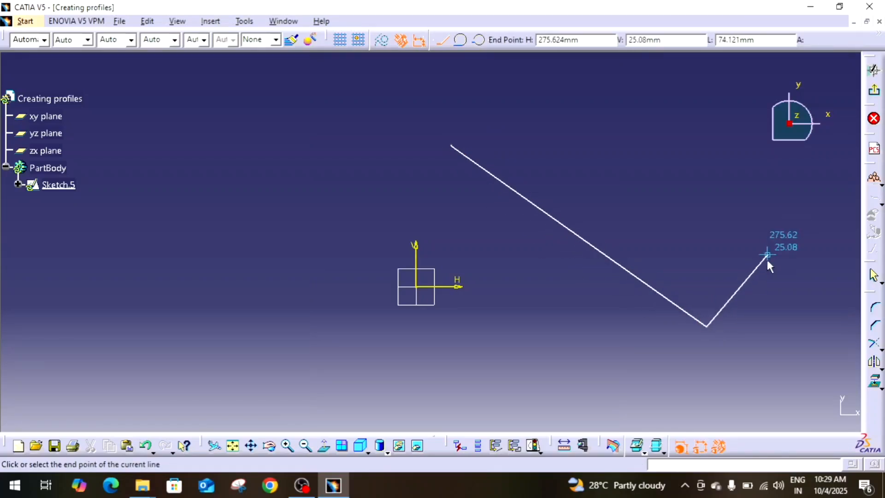
{"action": "key", "text": "Escape"}
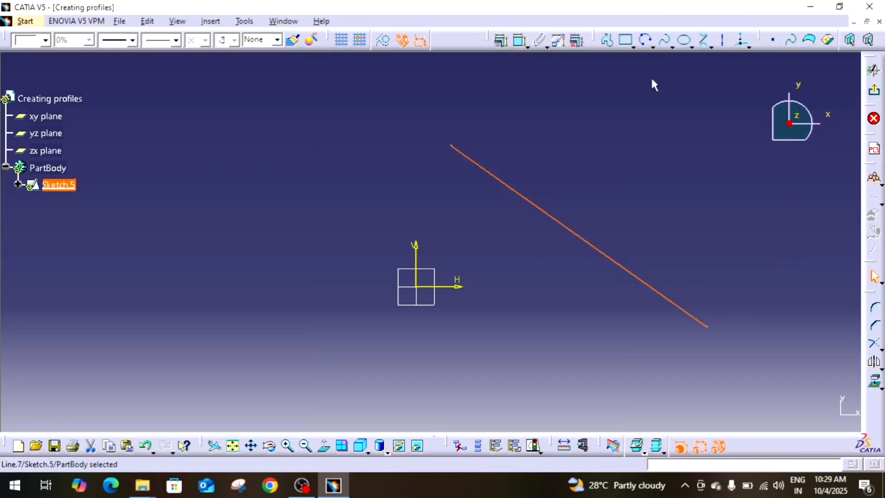
- Draw a second single line with the Profile tool, sloping down to the left across the existing line
{"action": "left_click", "coordinate": [607, 40]}
{"action": "left_click", "coordinate": [736, 145]}
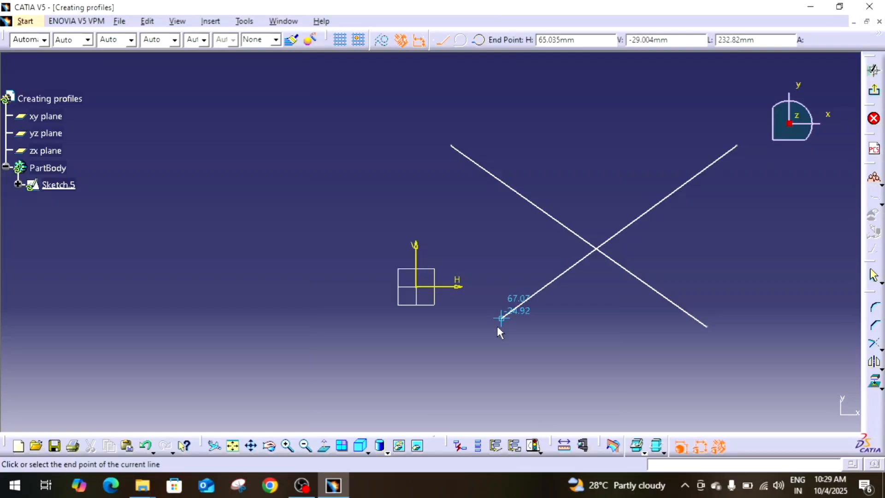
{"action": "left_click", "coordinate": [474, 361]}
{"action": "key", "text": "Escape"}
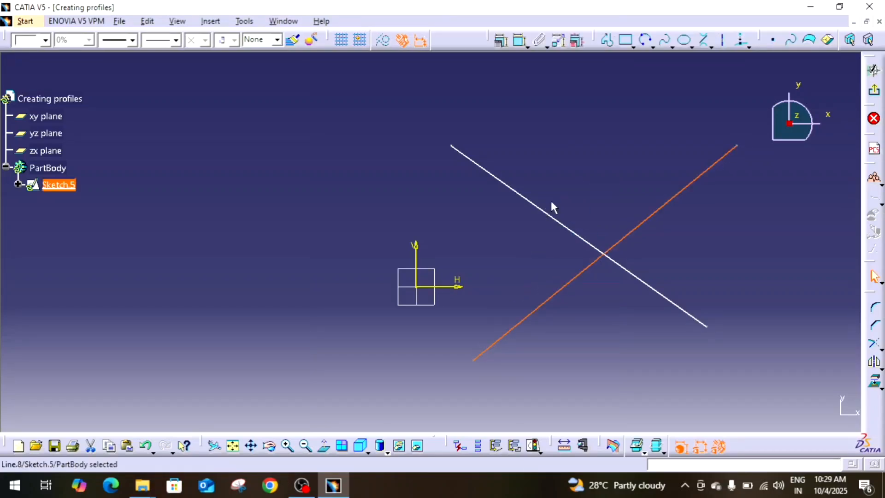
{"action": "key", "text": "Escape"}
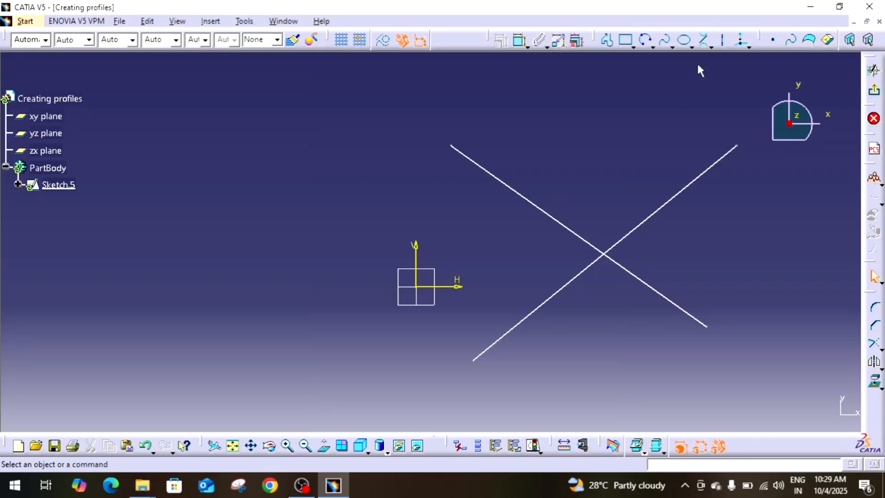
- Create a Bisecting Line between the two crossing lines
{"action": "left_click", "coordinate": [712, 46]}
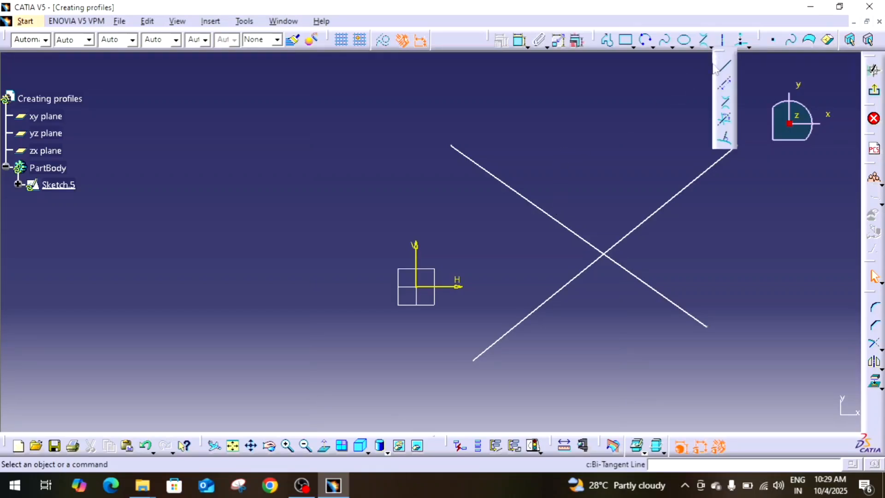
{"action": "left_click", "coordinate": [726, 121]}
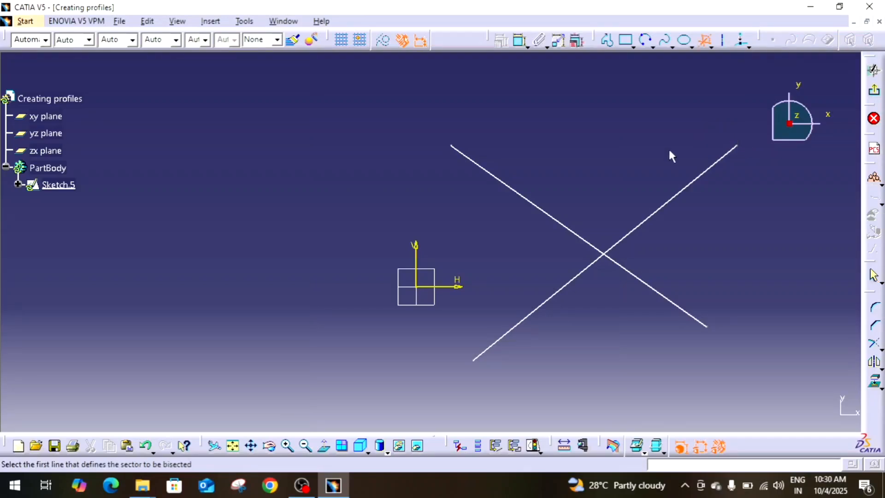
{"action": "left_click", "coordinate": [564, 224]}
{"action": "left_click", "coordinate": [637, 229]}
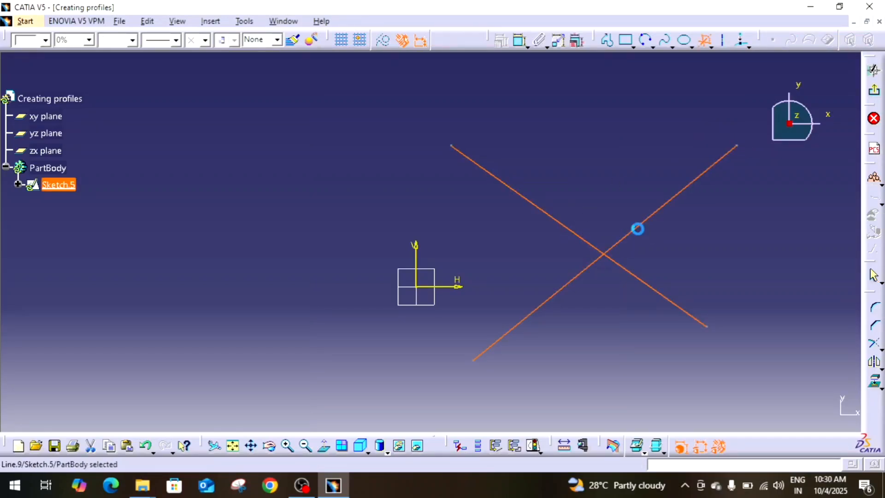
{"action": "mouse_move", "coordinate": [643, 241]}
{"action": "middle_mouse_down"}
{"action": "mouse_move", "coordinate": [638, 364]}
{"action": "mouse_move", "coordinate": [646, 229]}
{"action": "middle_mouse_up"}
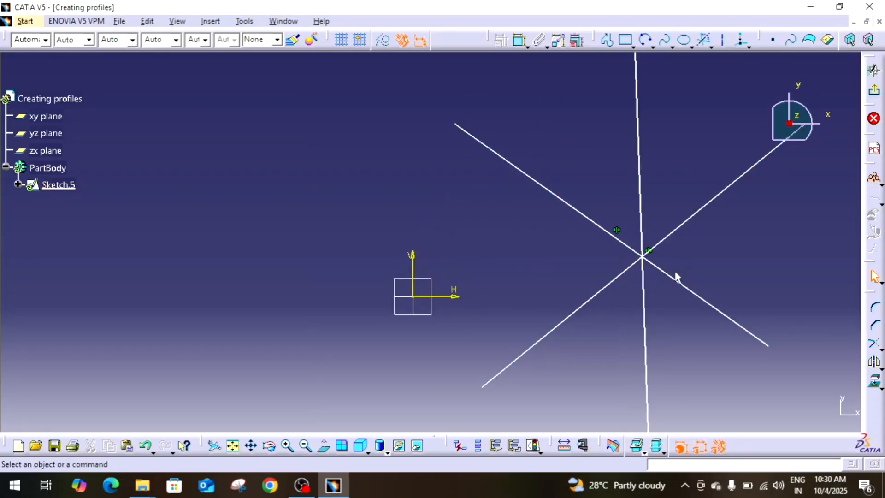
- Delete the bisecting line and both crossing lines from the sketch
{"action": "mouse_move", "coordinate": [676, 275]}
{"action": "middle_mouse_down"}
{"action": "mouse_move", "coordinate": [668, 303]}
{"action": "mouse_move", "coordinate": [504, 213]}
{"action": "middle_mouse_up"}
{"action": "left_click", "coordinate": [503, 169]}
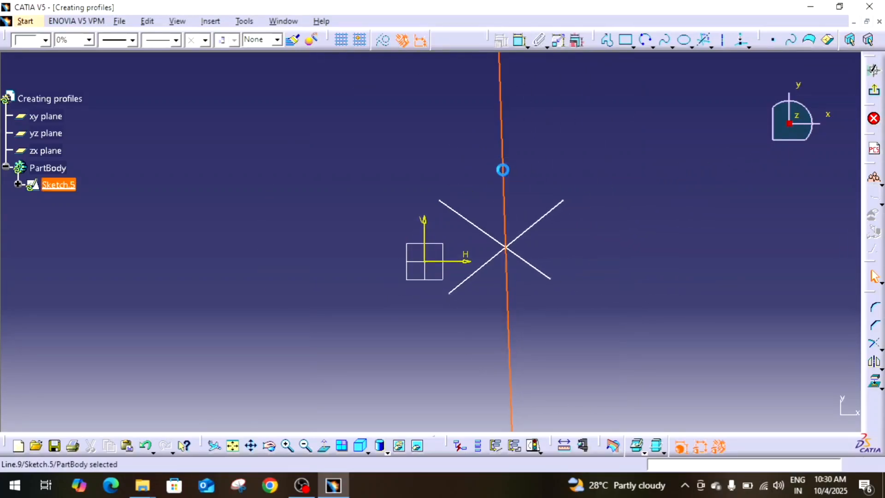
{"action": "key", "text": "Delete"}
{"action": "left_click", "coordinate": [521, 236]}
{"action": "key", "text": "Delete"}
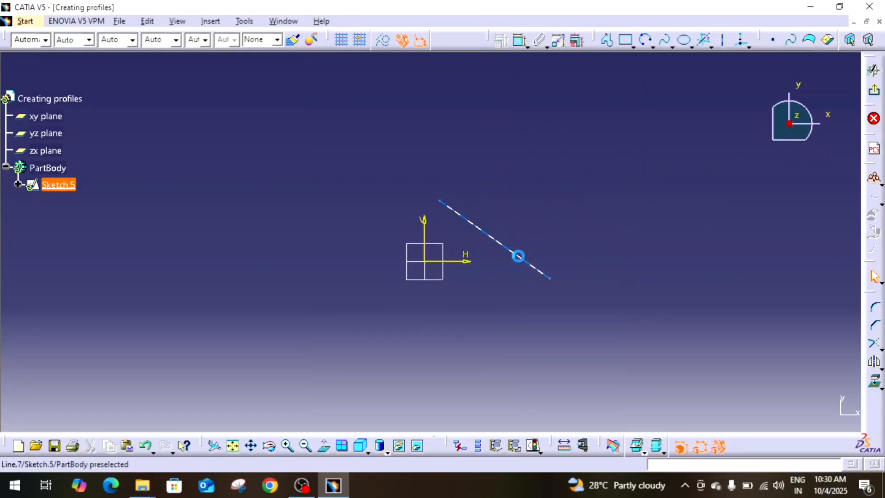
{"action": "left_click", "coordinate": [517, 255]}
{"action": "key", "text": "Delete"}
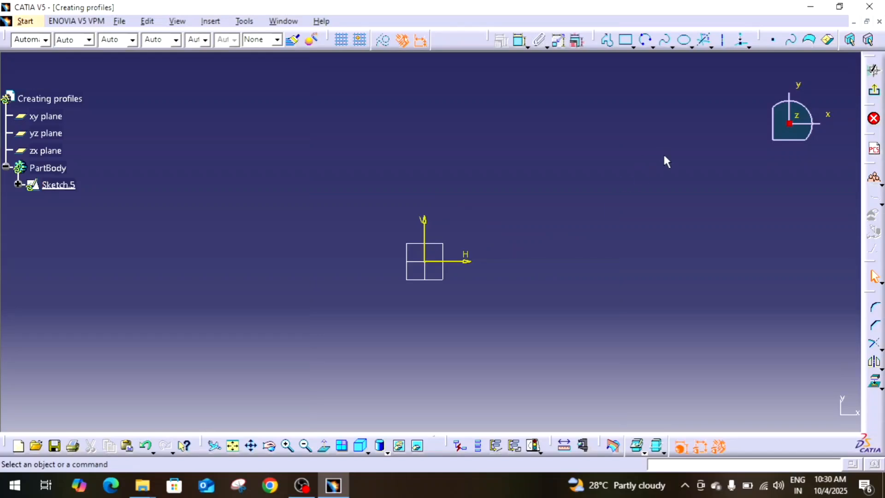
- Draw an arc curving down to the right beyond the origin, with a Profile line continuing tangentially from its lower end
{"action": "left_click", "coordinate": [712, 45]}
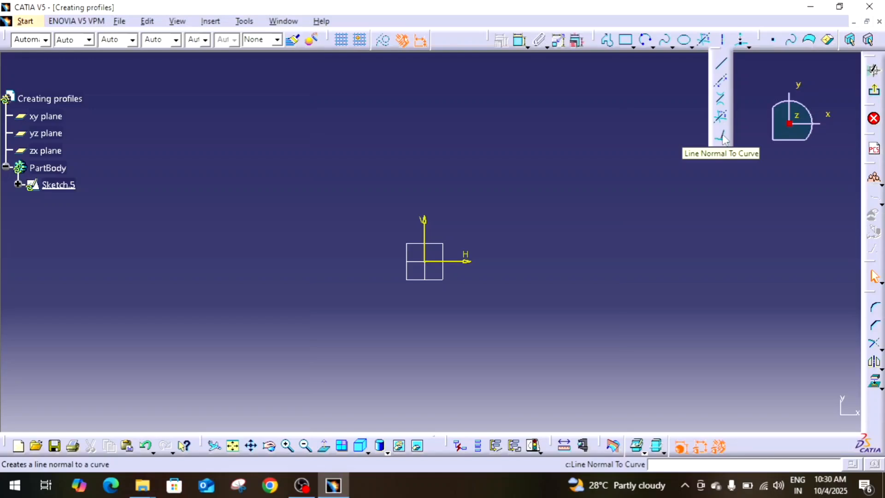
{"action": "left_click", "coordinate": [646, 40]}
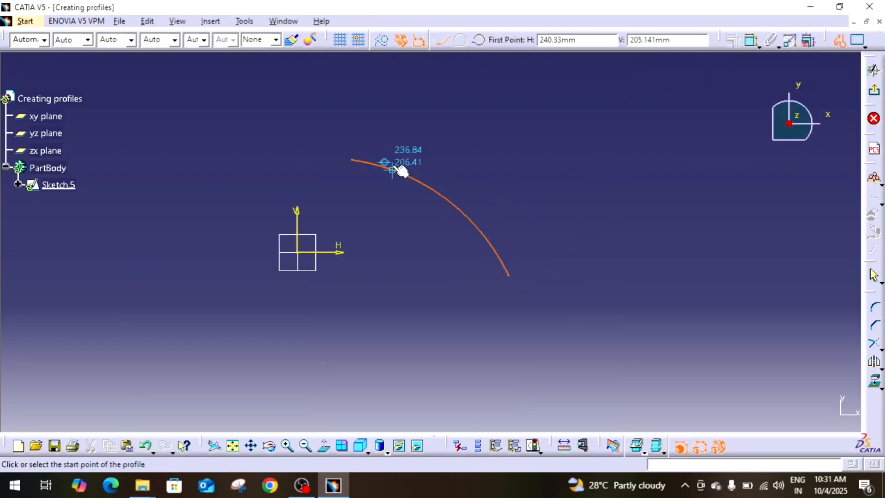
{"action": "left_click", "coordinate": [510, 277]}
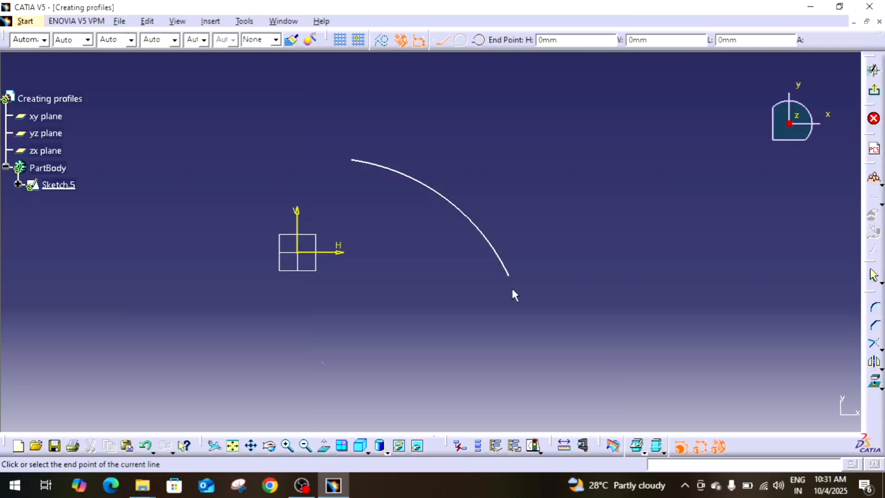
{"action": "left_click", "coordinate": [559, 381]}
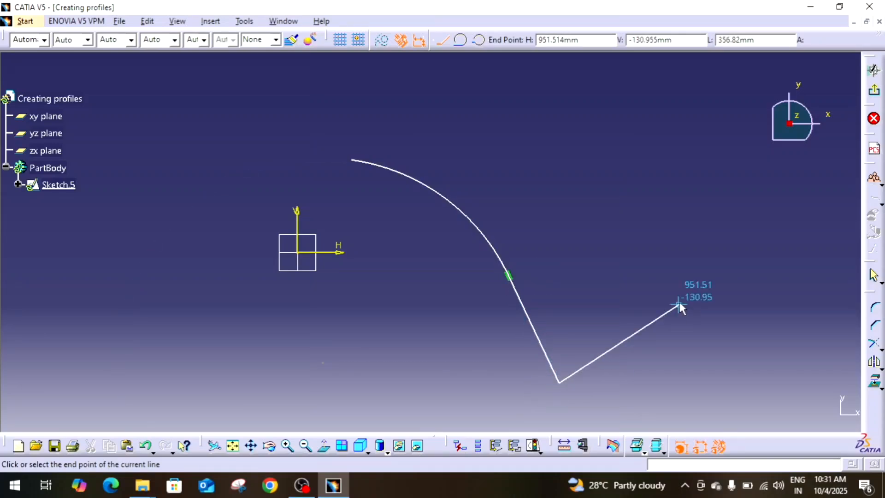
{"action": "key", "text": "Escape"}
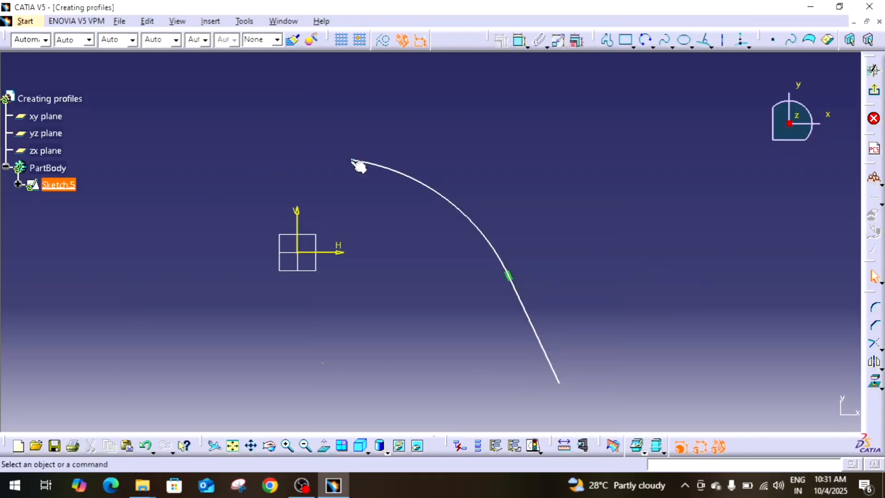
- Reshape the arc by moving its free upper end down and to the right, level with the H axis
{"action": "left_click", "coordinate": [354, 161]}
{"action": "mouse_move", "coordinate": [353, 161]}
{"action": "left_mouse_down"}
{"action": "mouse_move", "coordinate": [372, 218]}
{"action": "mouse_move", "coordinate": [400, 251]}
{"action": "left_mouse_up"}
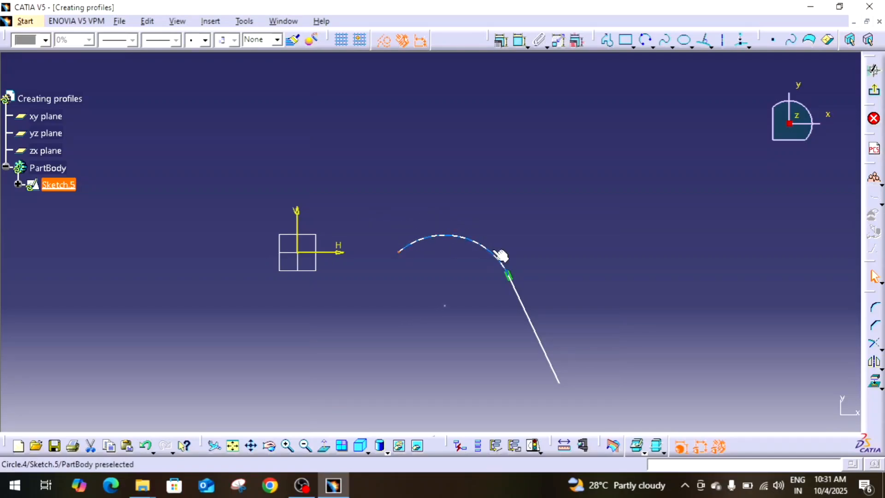
{"action": "left_click", "coordinate": [544, 270]}
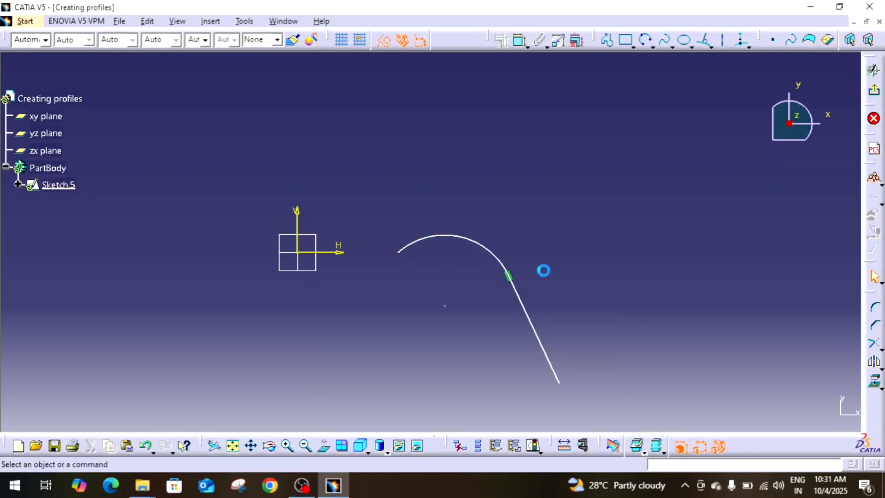
- Create a Line Normal To Curve from a point on the arc to the tangent straight line, and inspect it up close
{"action": "left_click", "coordinate": [704, 40]}
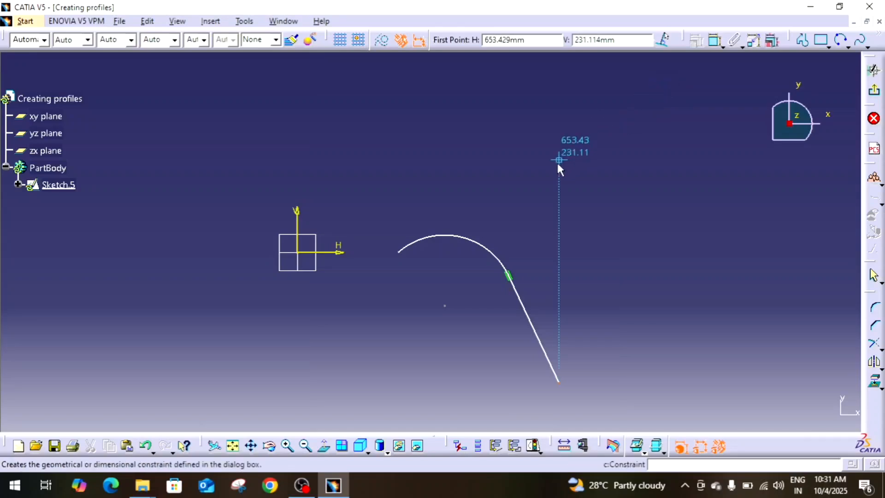
{"action": "left_click", "coordinate": [493, 255]}
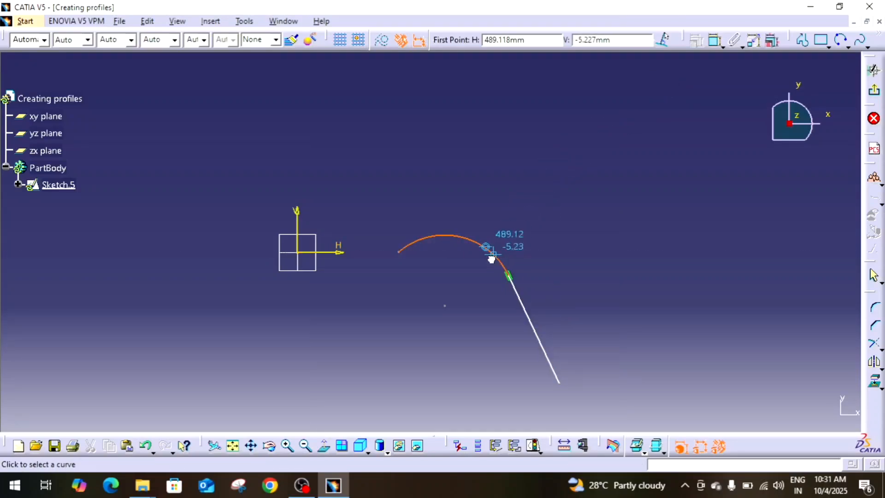
{"action": "left_click", "coordinate": [525, 299]}
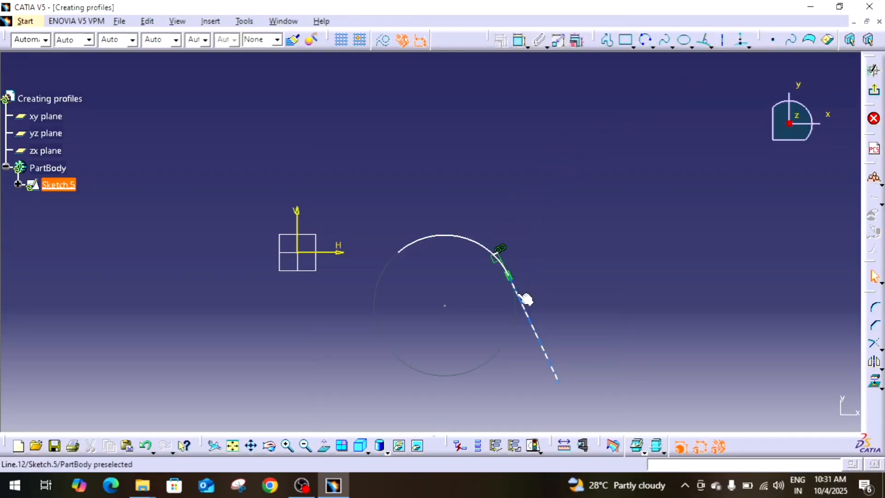
{"action": "mouse_move", "coordinate": [525, 246]}
{"action": "middle_mouse_down"}
{"action": "mouse_move", "coordinate": [532, 261]}
{"action": "mouse_move", "coordinate": [574, 162]}
{"action": "middle_mouse_up"}
{"action": "middle_click", "coordinate": [573, 157]}
{"action": "middle_click_drag", "start_coordinate": [583, 201], "coordinate": [627, 69]}
{"action": "middle_click_drag", "start_coordinate": [494, 271], "coordinate": [527, 161]}
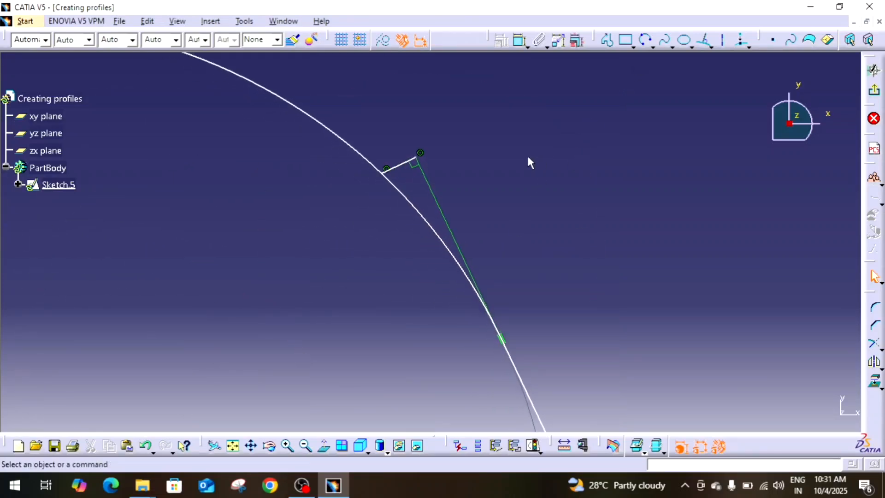
{"action": "left_click", "coordinate": [514, 369]}
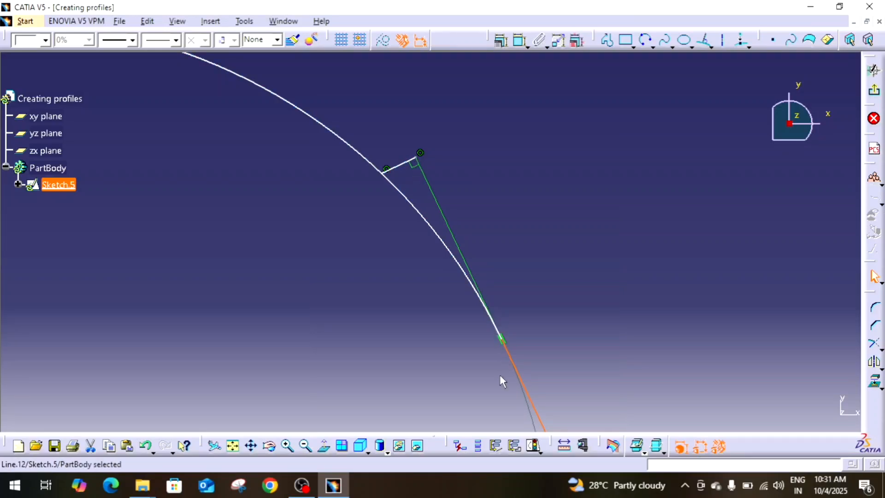
{"action": "mouse_move", "coordinate": [550, 349]}
{"action": "middle_mouse_down"}
{"action": "mouse_move", "coordinate": [551, 318]}
{"action": "mouse_move", "coordinate": [586, 432]}
{"action": "mouse_move", "coordinate": [589, 390]}
{"action": "mouse_move", "coordinate": [598, 415]}
{"action": "middle_mouse_up"}
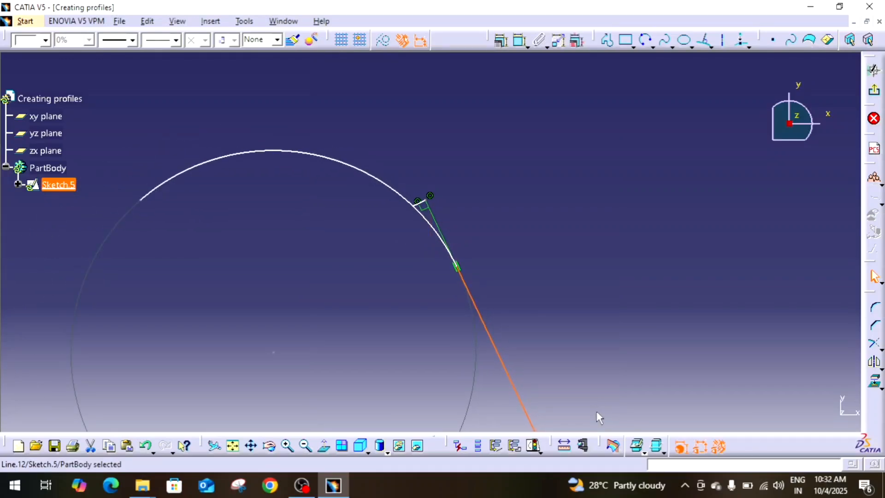
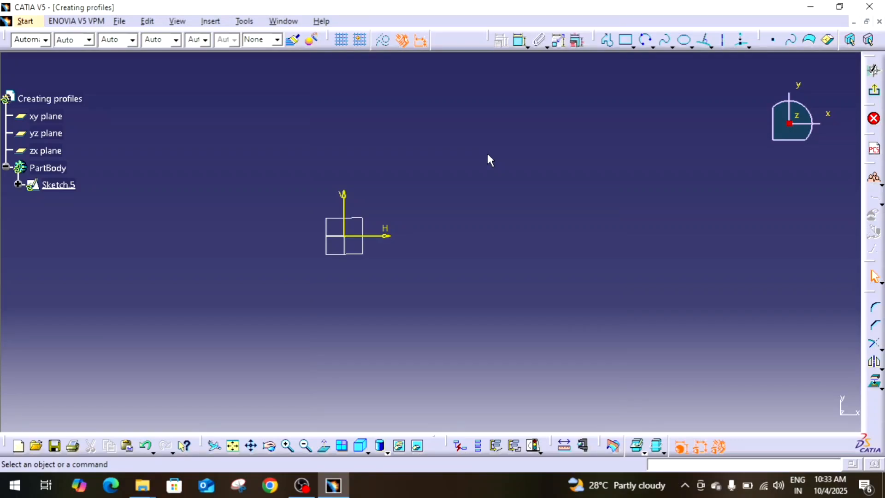
- Draw a centre-point circle centred on the sketch origin that encloses the axis symbol
{"action": "left_click", "coordinate": [652, 46]}
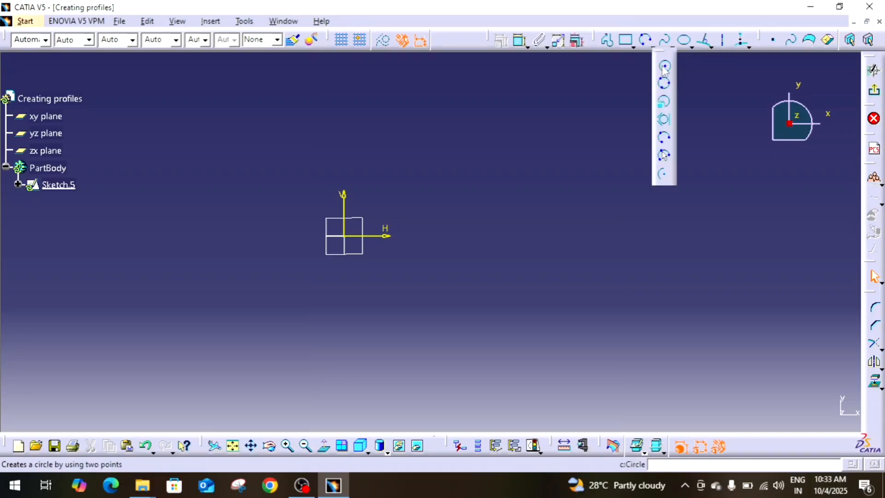
{"action": "left_click", "coordinate": [665, 68]}
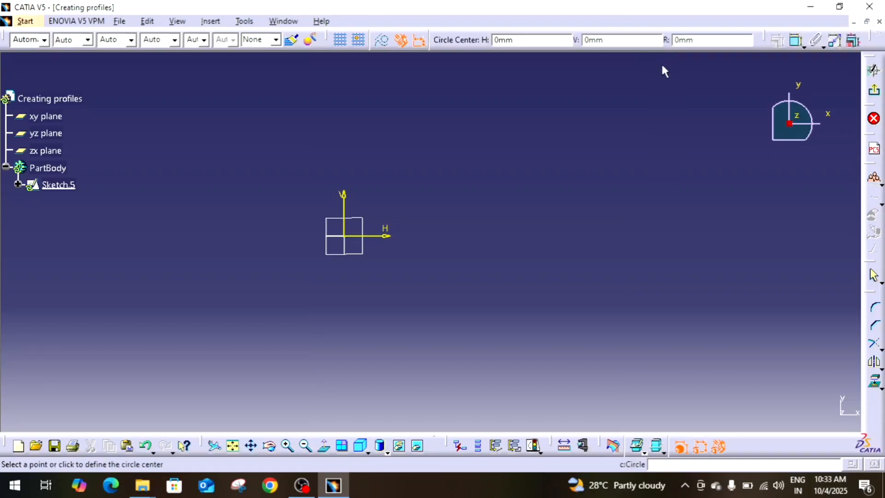
{"action": "left_click", "coordinate": [347, 237]}
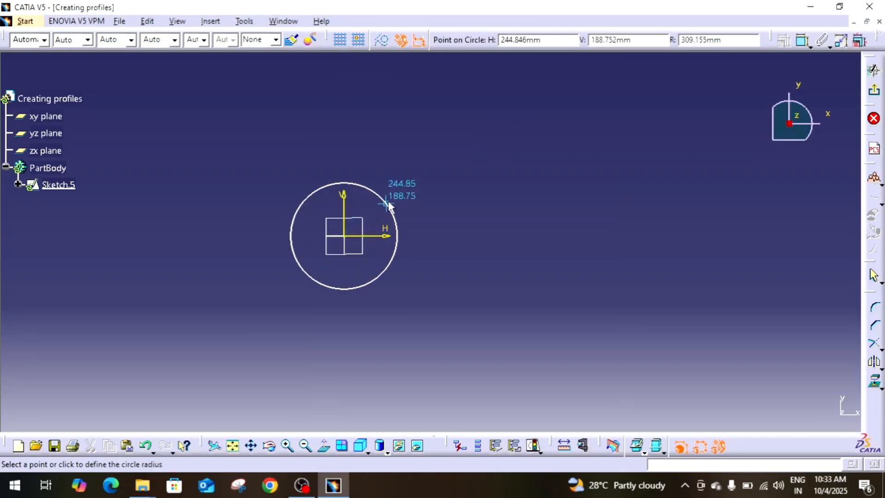
{"action": "left_click", "coordinate": [416, 181]}
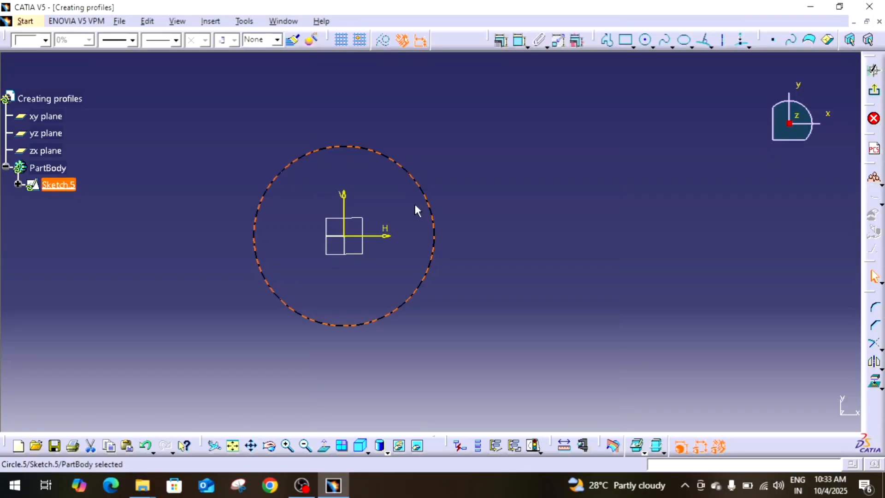
- Draw a three-point circle on the positive H side of the existing origin-centred circle
{"action": "middle_click_drag", "start_coordinate": [500, 219], "coordinate": [502, 261]}
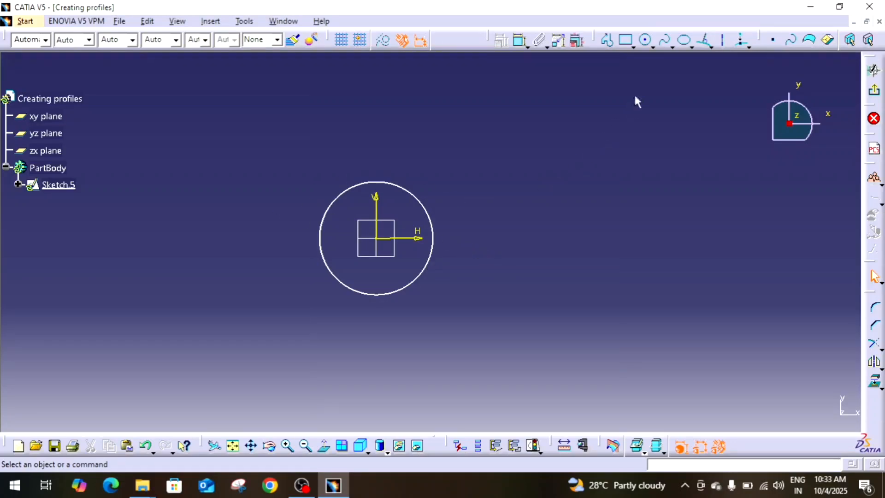
{"action": "left_click", "coordinate": [653, 47]}
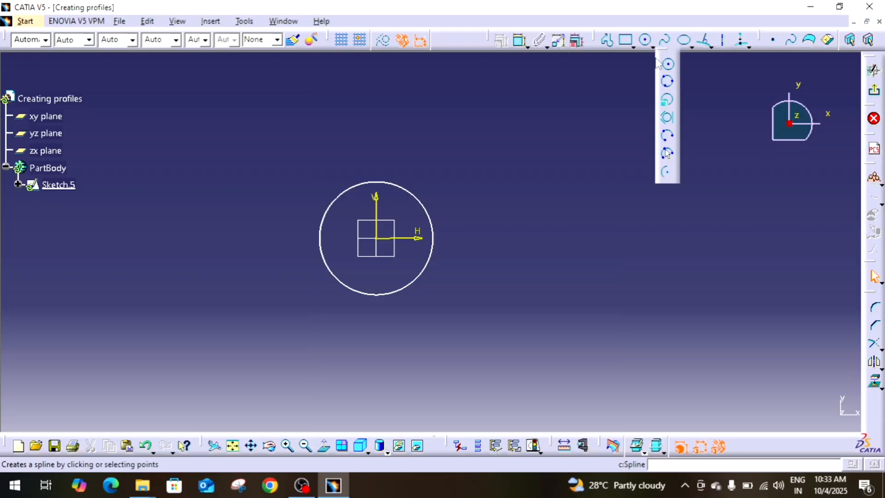
{"action": "left_click", "coordinate": [671, 84]}
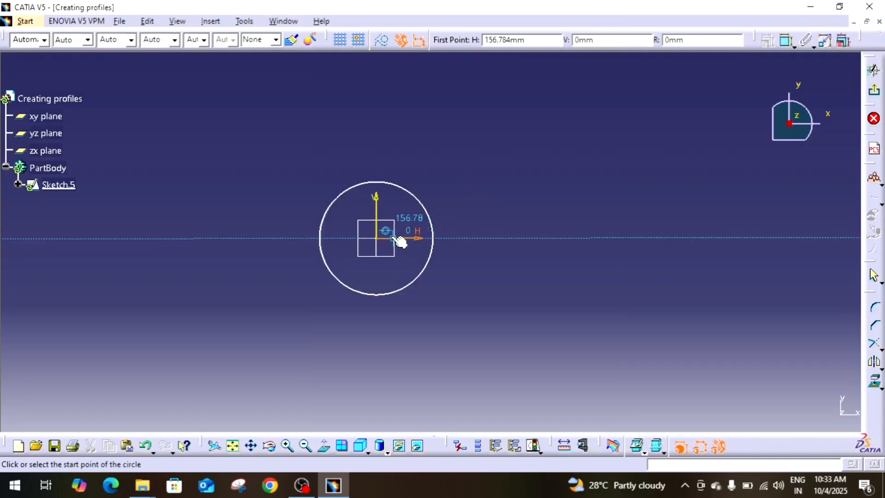
{"action": "left_click", "coordinate": [496, 229]}
{"action": "left_click", "coordinate": [565, 169]}
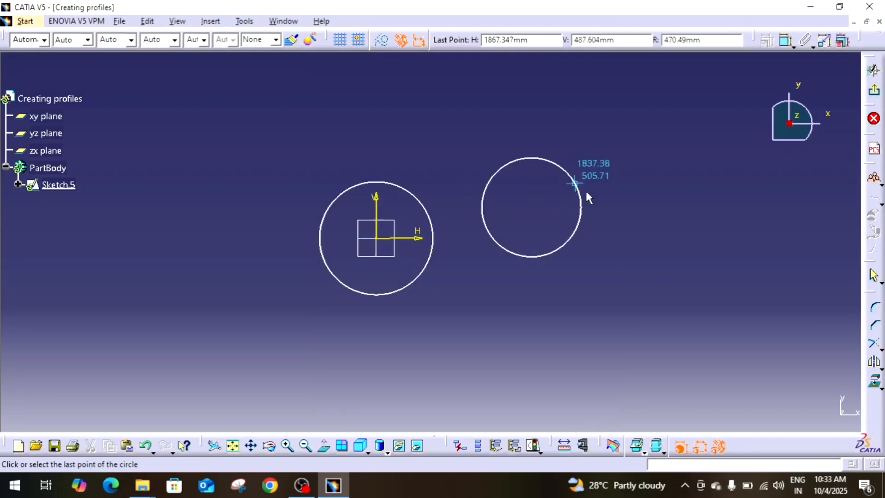
{"action": "left_click", "coordinate": [585, 279]}
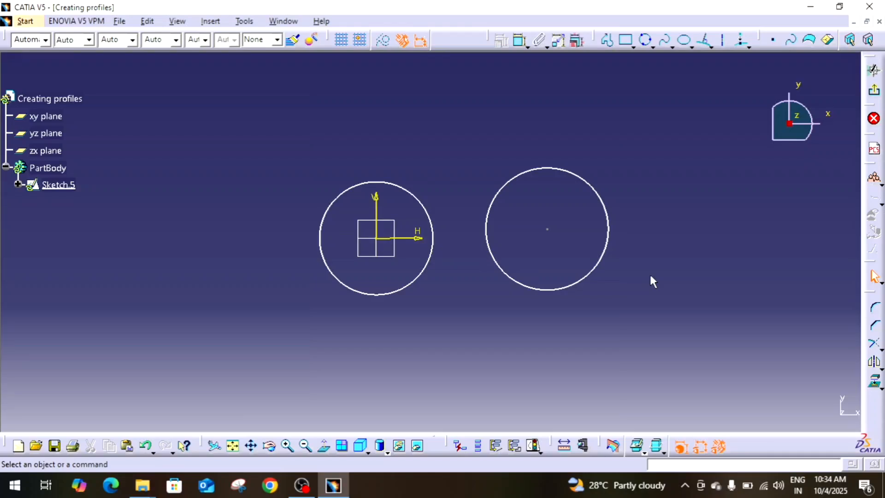
- Delete both circles and draw a closed triangular profile with a horizontal base on the positive H side of the origin
{"action": "left_click_drag", "start_coordinate": [278, 141], "coordinate": [673, 333]}
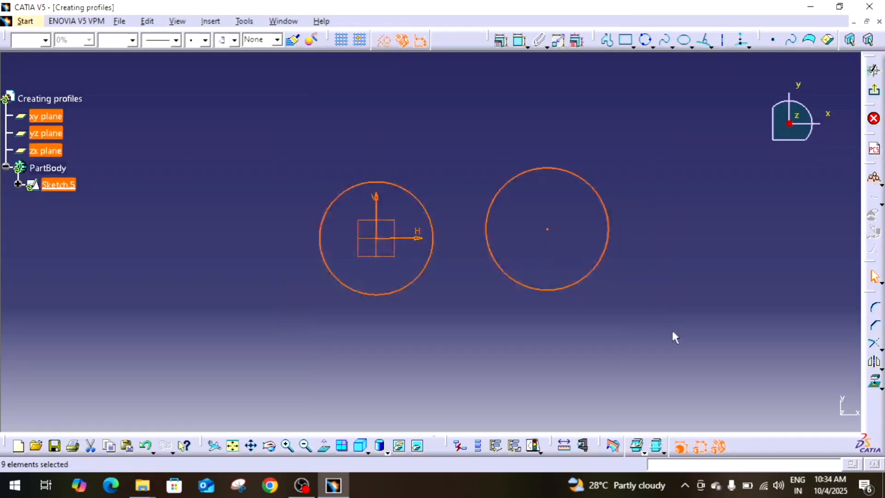
{"action": "key", "text": "Delete"}
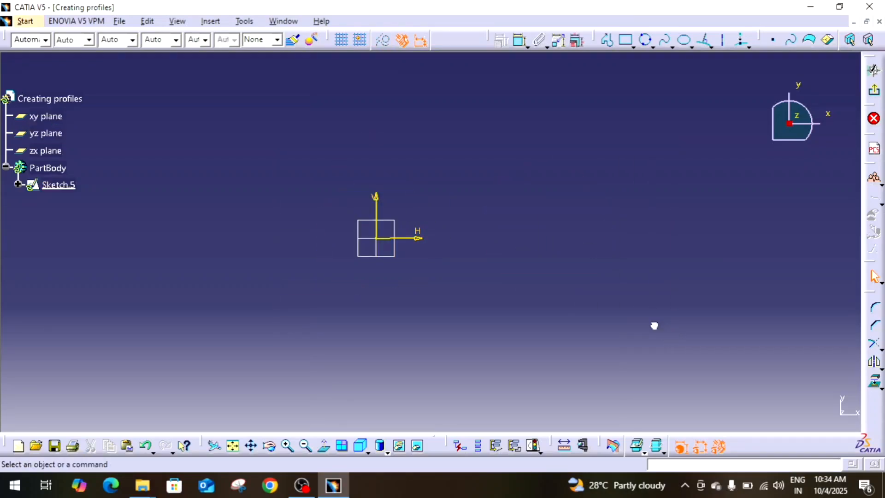
{"action": "left_click", "coordinate": [607, 40]}
{"action": "left_click", "coordinate": [572, 132]}
{"action": "left_click", "coordinate": [499, 269]}
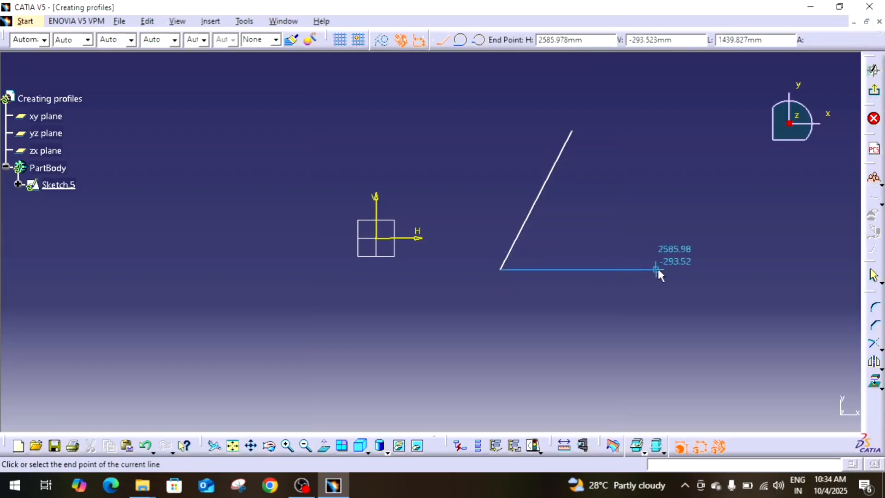
{"action": "left_click", "coordinate": [674, 270]}
{"action": "left_click", "coordinate": [571, 132]}
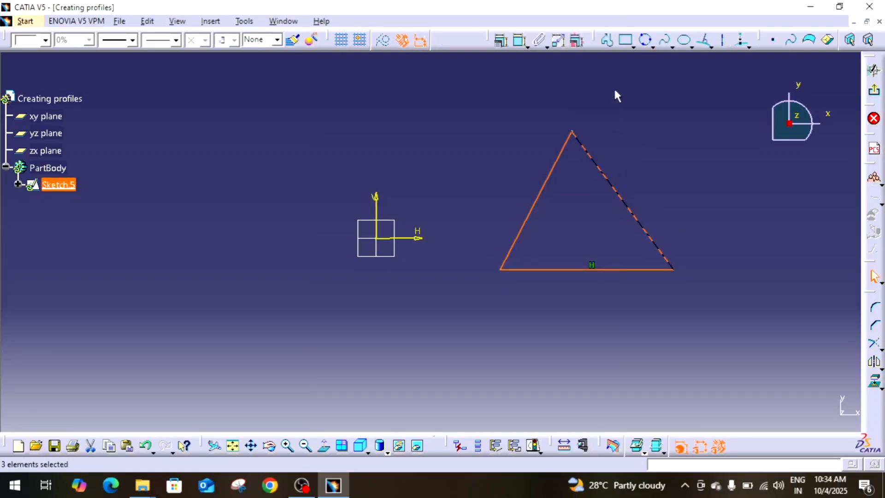
- Draw a three-point circle inside the triangle, picking one point on each of its three sides
{"action": "left_click", "coordinate": [645, 40]}
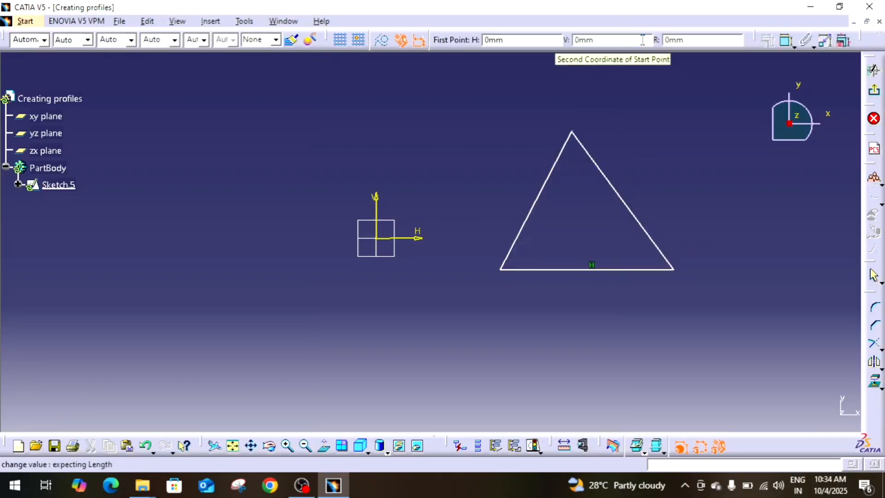
{"action": "left_click", "coordinate": [535, 206]}
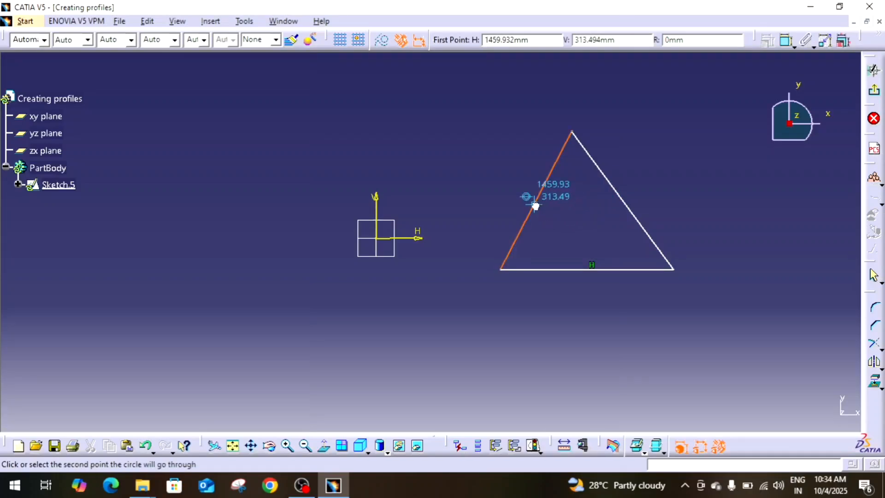
{"action": "left_click", "coordinate": [614, 187]}
{"action": "left_click", "coordinate": [589, 270]}
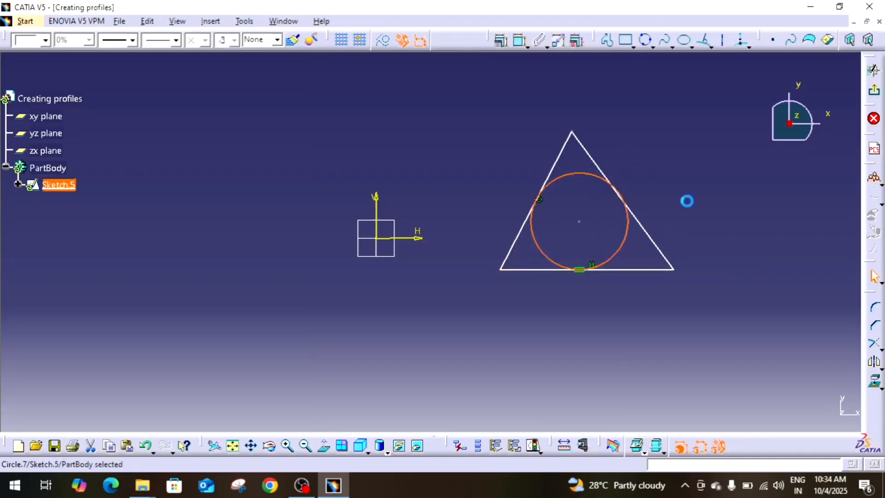
{"action": "left_click", "coordinate": [687, 202]}
{"action": "middle_click_drag", "start_coordinate": [687, 201], "coordinate": [684, 225]}
{"action": "left_click", "coordinate": [687, 200]}
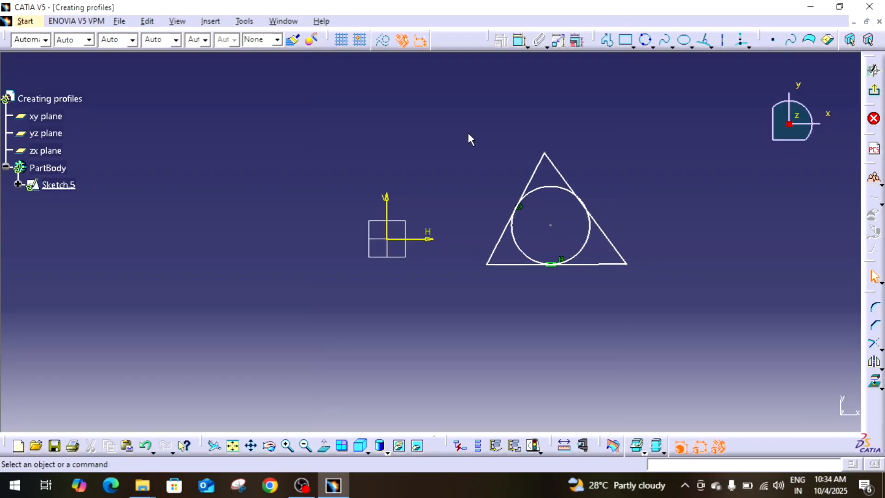
- Delete the triangle with its circle and create a circle using coordinates, centred at H 0 mm, V 0 mm with a 10 mm radius
{"action": "mouse_move", "coordinate": [469, 132]}
{"action": "left_mouse_down"}
{"action": "mouse_move", "coordinate": [606, 333]}
{"action": "mouse_move", "coordinate": [703, 359]}
{"action": "left_mouse_up"}
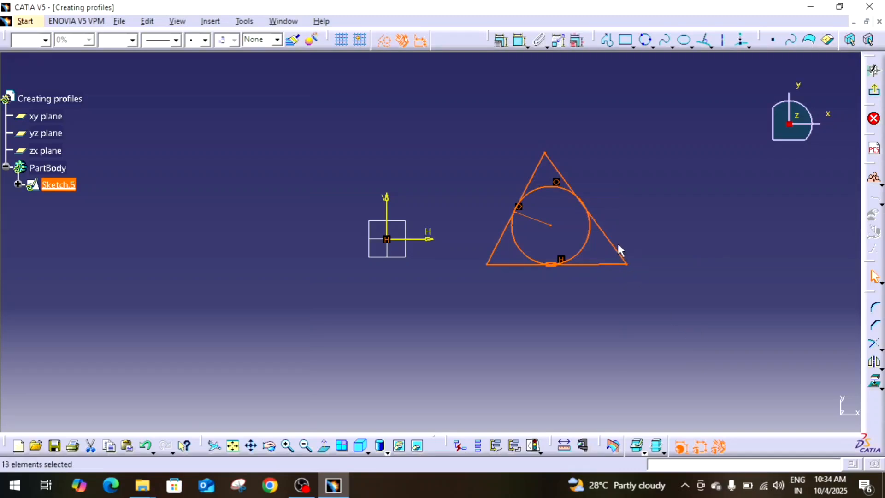
{"action": "key", "text": "Delete"}
{"action": "left_click", "coordinate": [653, 47]}
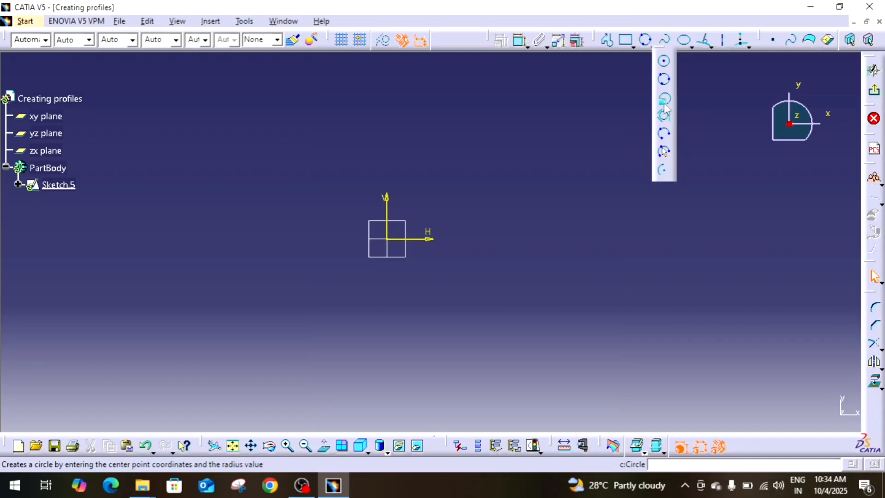
{"action": "left_click", "coordinate": [664, 104]}
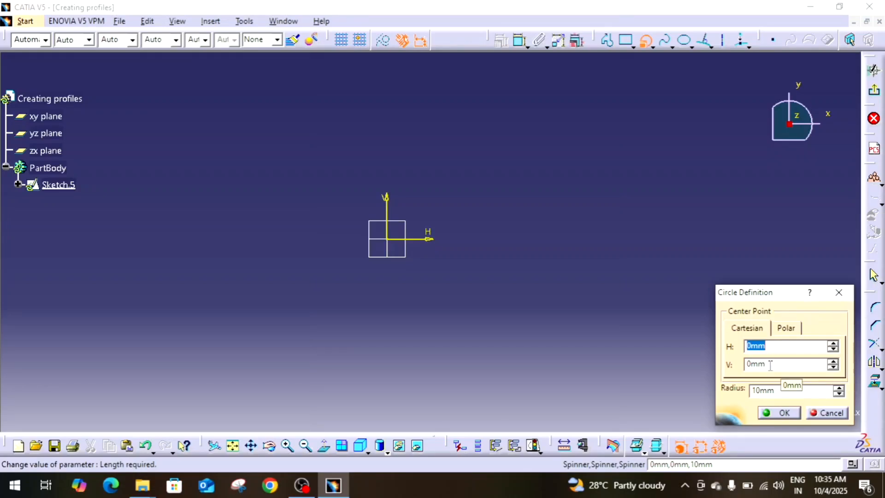
{"action": "left_click", "coordinate": [785, 391]}
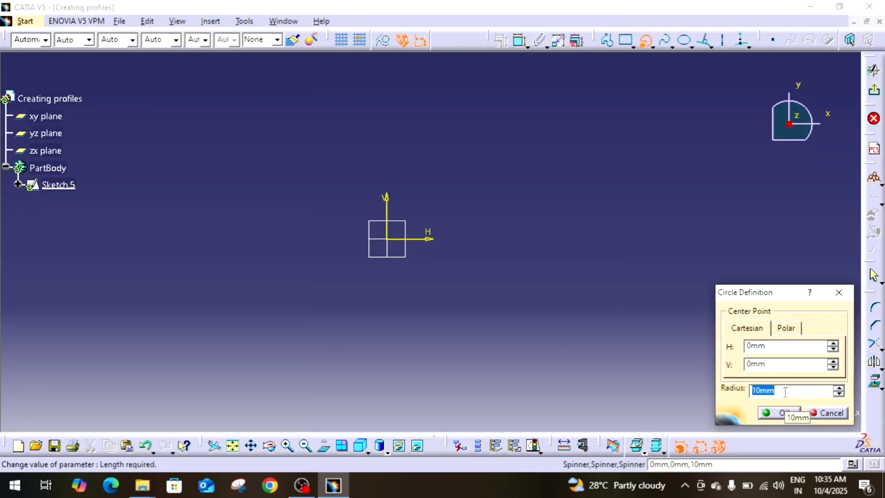
{"action": "left_click", "coordinate": [785, 391]}
{"action": "left_click", "coordinate": [784, 413]}
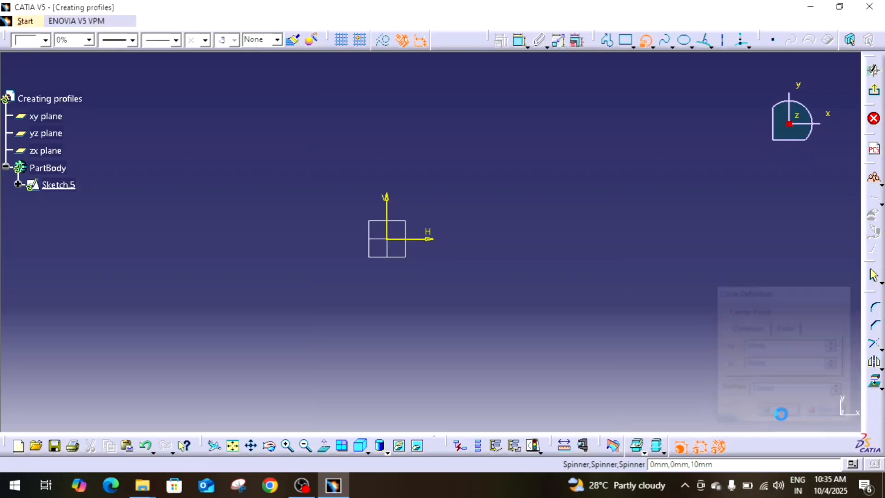
- Inspect the origin-centred circle up close and delete it together with its radius constraint
{"action": "left_click", "coordinate": [389, 239]}
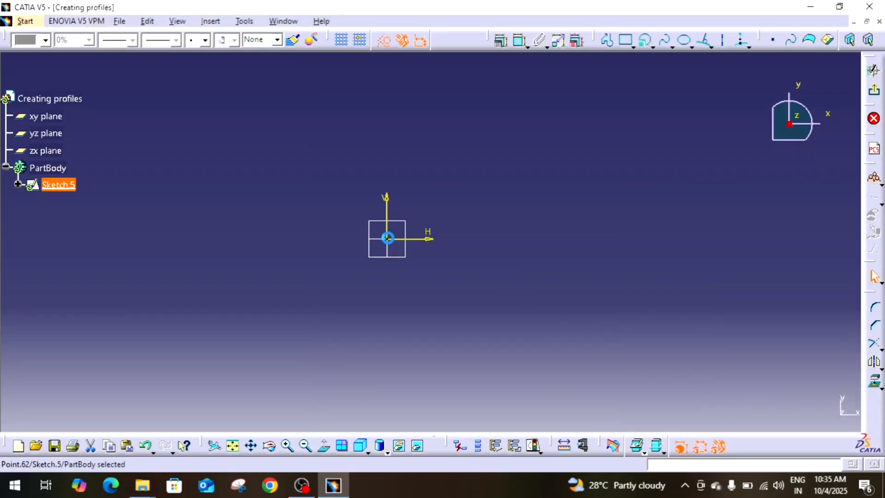
{"action": "middle_click_drag", "start_coordinate": [564, 265], "coordinate": [668, 156]}
{"action": "left_click", "coordinate": [235, 450]}
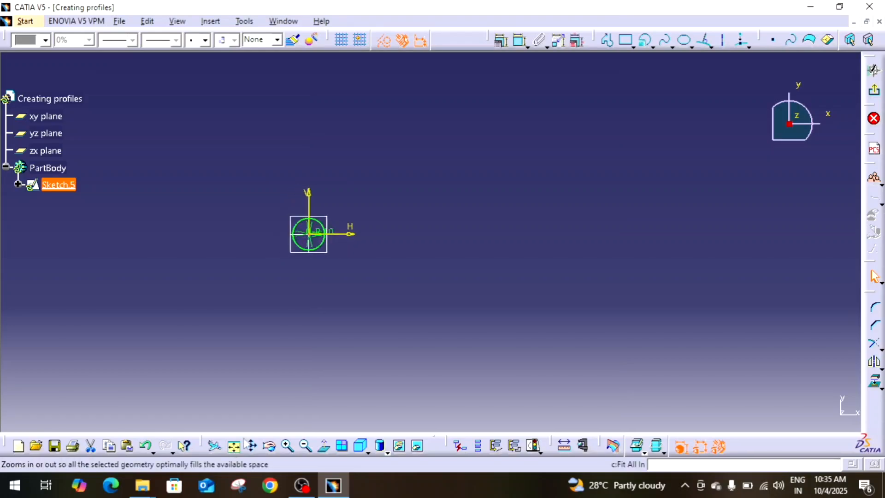
{"action": "mouse_move", "coordinate": [462, 370]}
{"action": "middle_mouse_down"}
{"action": "mouse_move", "coordinate": [506, 275]}
{"action": "mouse_move", "coordinate": [504, 341]}
{"action": "middle_mouse_up"}
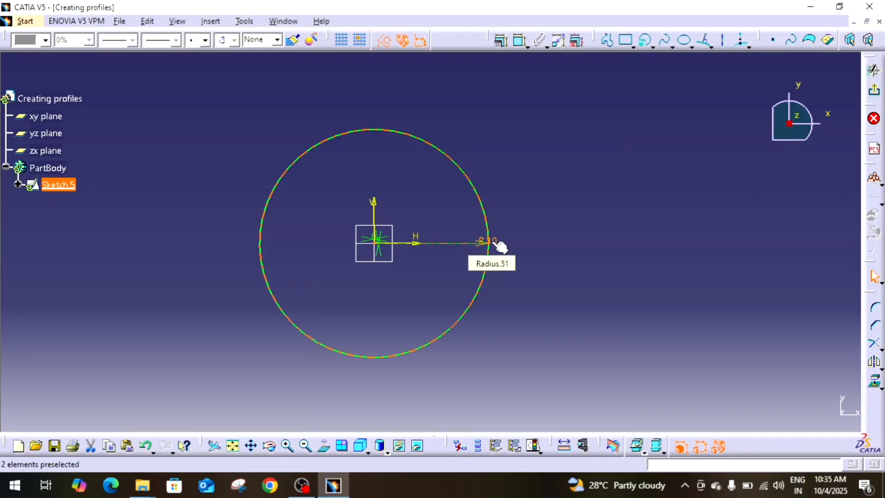
{"action": "middle_click_drag", "start_coordinate": [494, 242], "coordinate": [491, 294], "text": "ctrl"}
{"action": "left_click_drag", "start_coordinate": [334, 154], "coordinate": [569, 346]}
{"action": "key", "text": "Delete"}
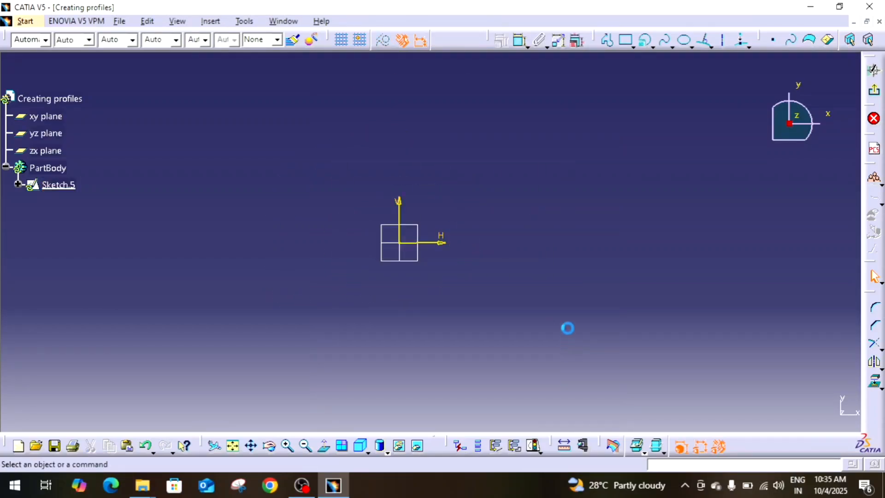
- Draw a closed triangular profile starting at the origin, with its base along the H axis and its apex above
{"action": "left_click", "coordinate": [607, 41]}
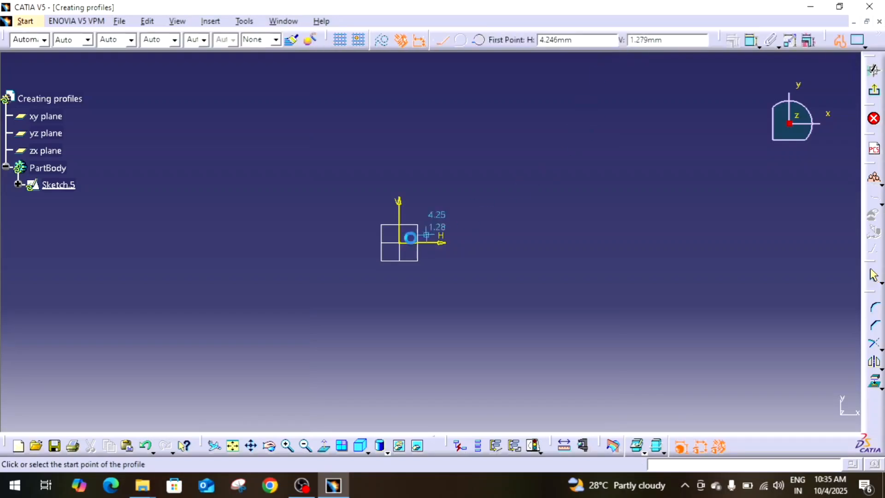
{"action": "left_click", "coordinate": [400, 243]}
{"action": "left_click", "coordinate": [470, 108]}
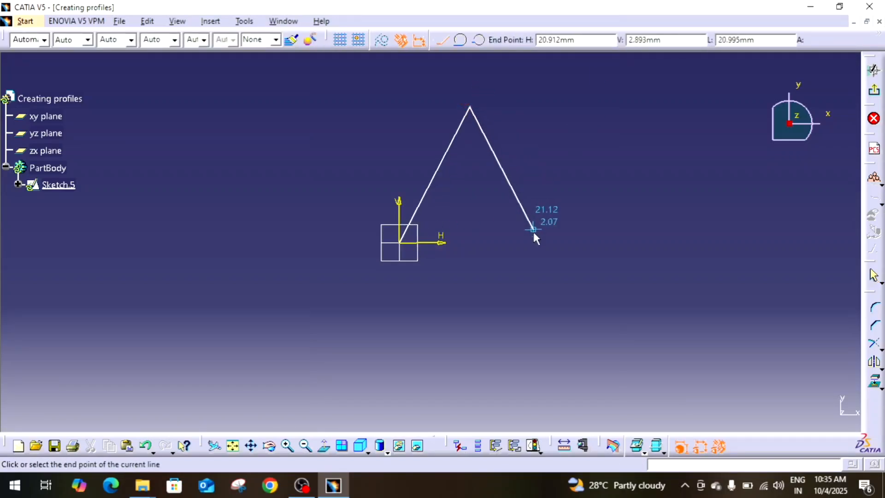
{"action": "left_click", "coordinate": [532, 242]}
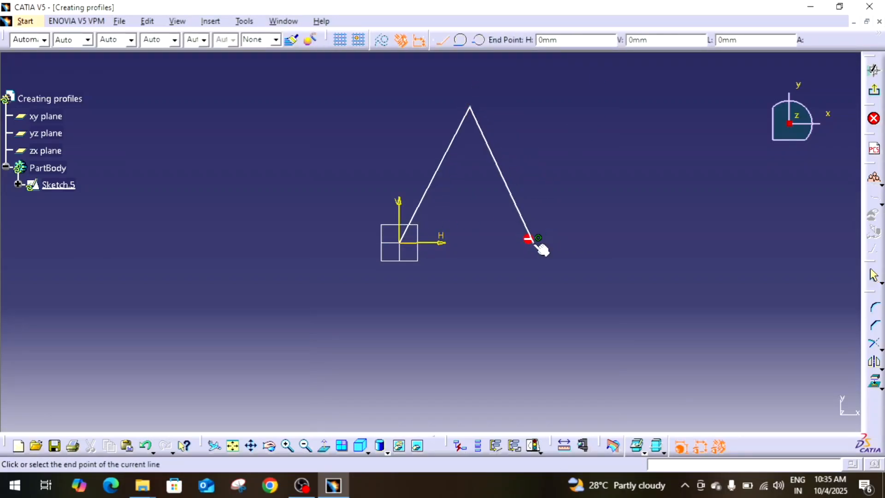
{"action": "left_click", "coordinate": [400, 243]}
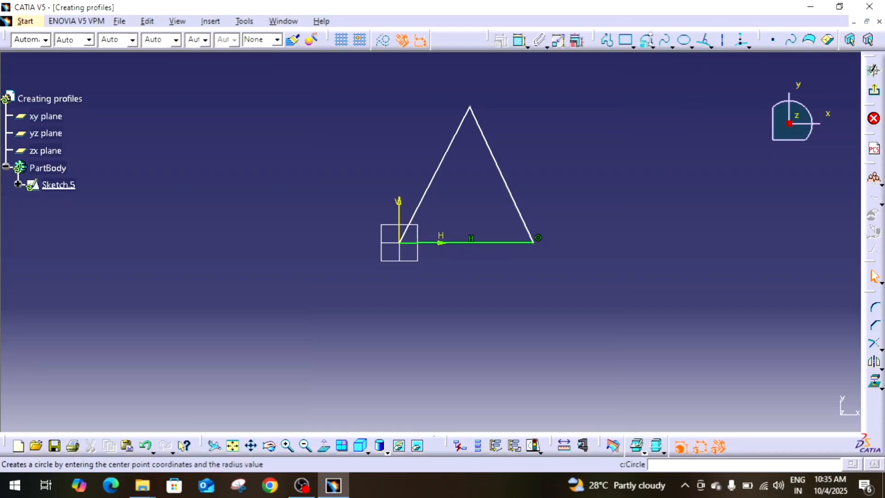
- Create a tri-tangent circle inside the triangle, tangent to both sloped sides and the base
{"action": "left_click", "coordinate": [672, 45]}
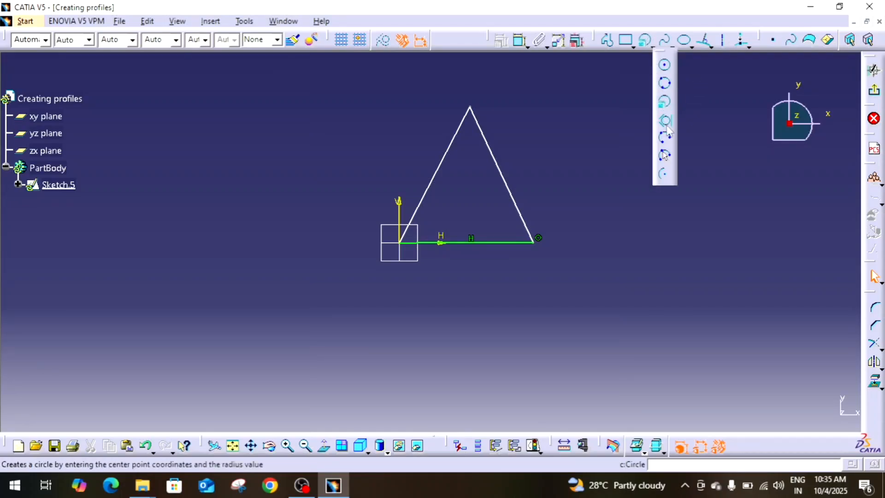
{"action": "left_click", "coordinate": [666, 122]}
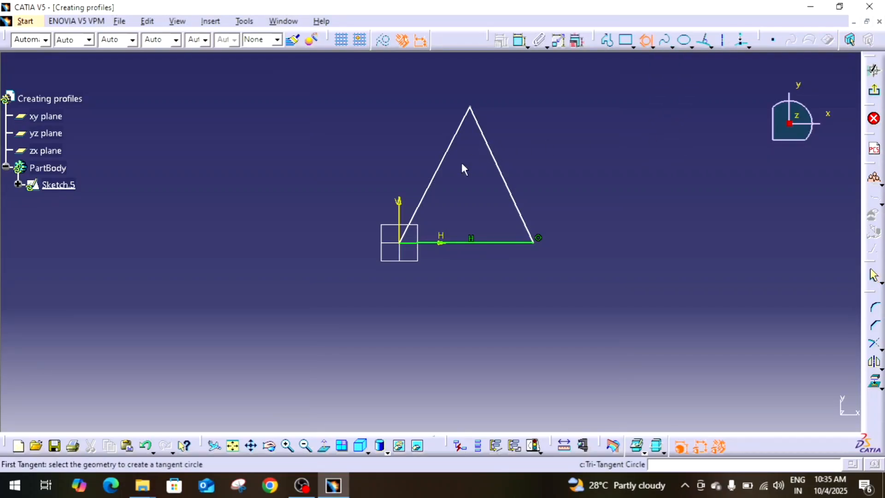
{"action": "left_click", "coordinate": [437, 181]}
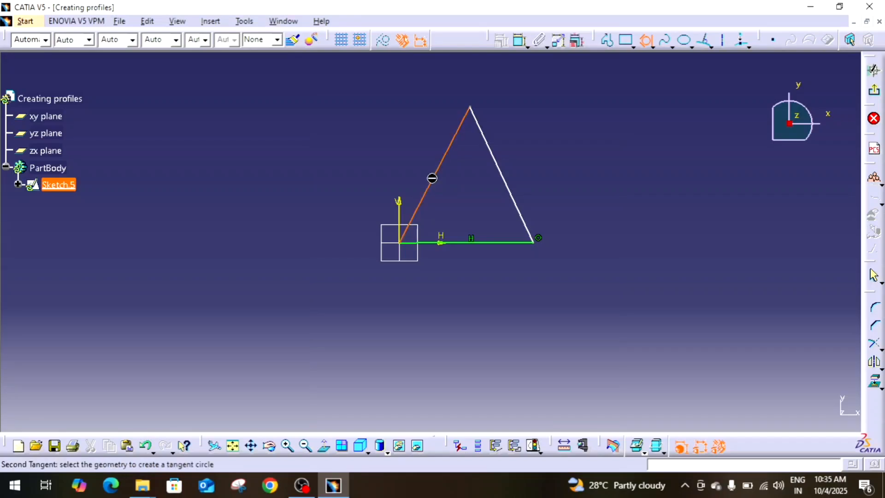
{"action": "left_click", "coordinate": [502, 173]}
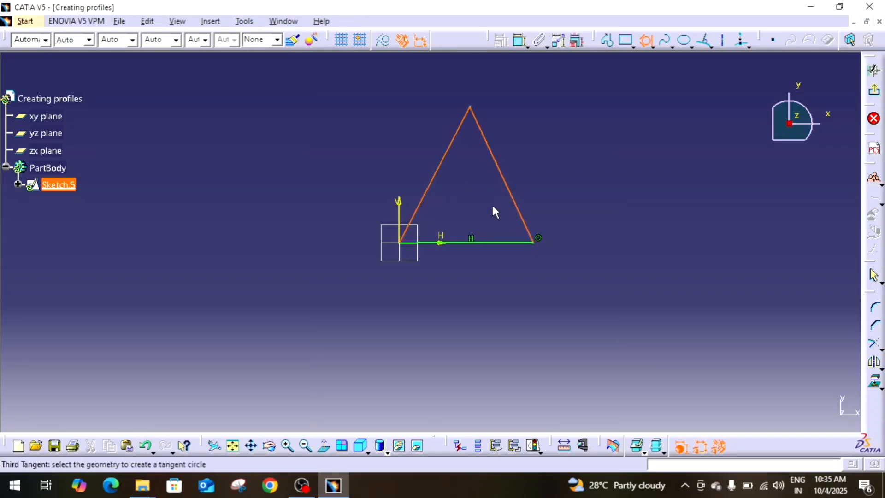
{"action": "left_click", "coordinate": [475, 242]}
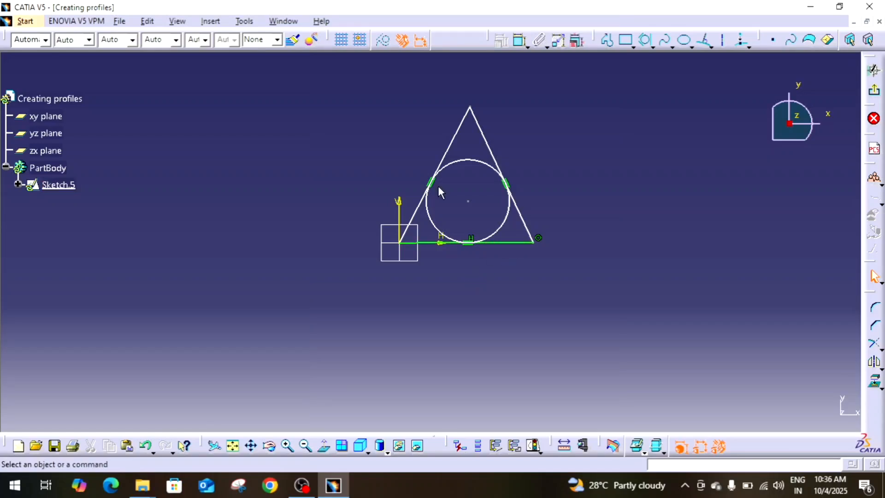
- Delete the triangle with its inscribed circle and draw a three-point arc from about H 5.5, V 6.8 mm through about H 24.2, V 15.1 mm
{"action": "left_click_drag", "start_coordinate": [346, 84], "coordinate": [604, 286]}
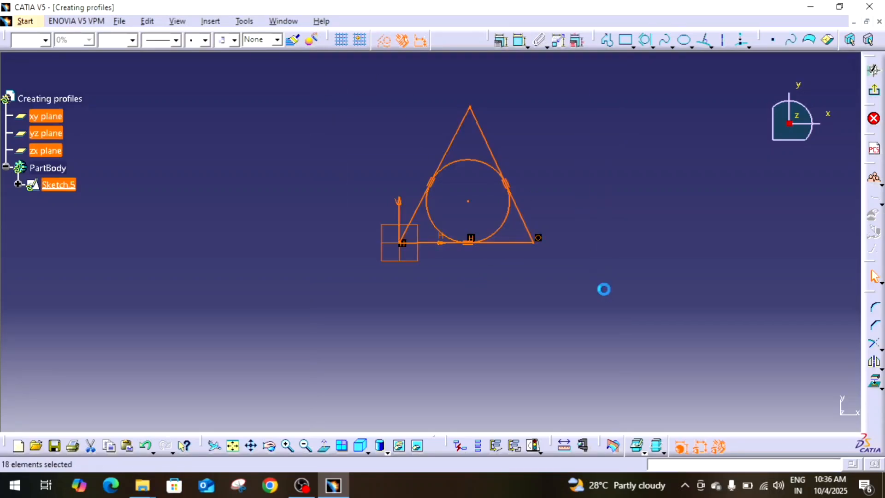
{"action": "key", "text": "Delete"}
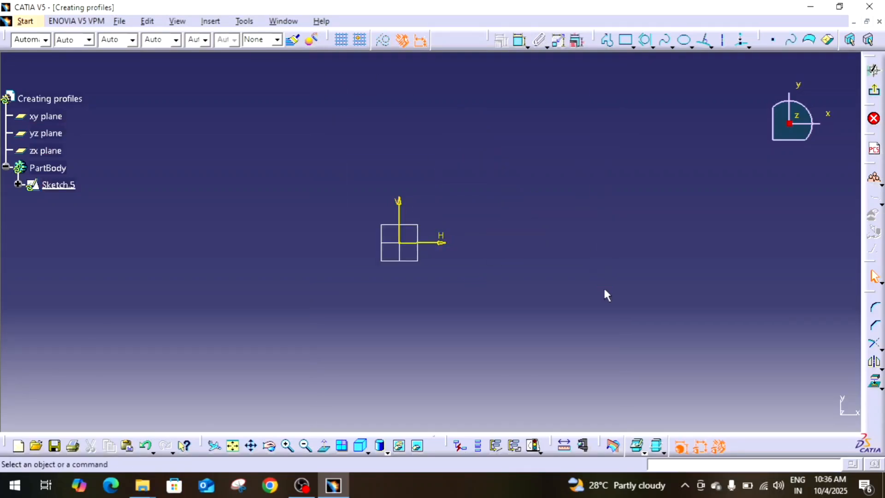
{"action": "left_click", "coordinate": [650, 49]}
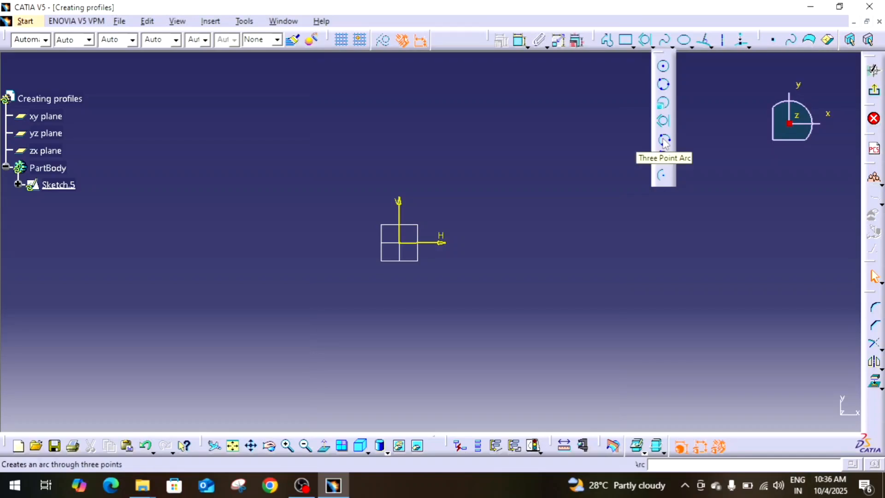
{"action": "left_click", "coordinate": [664, 140]}
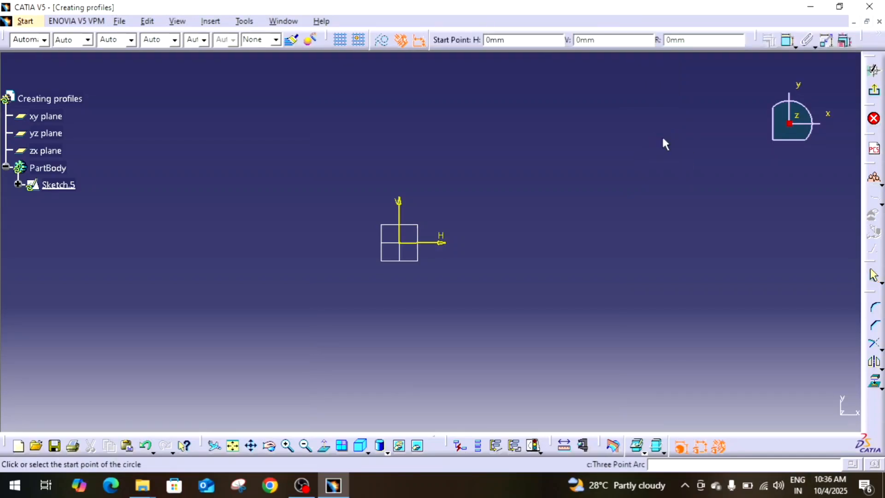
{"action": "left_click", "coordinate": [431, 201]}
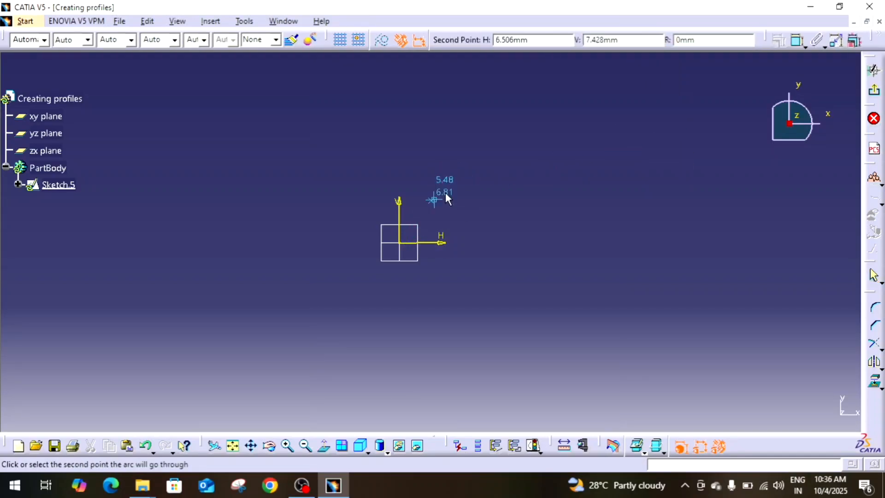
{"action": "left_click", "coordinate": [553, 145]}
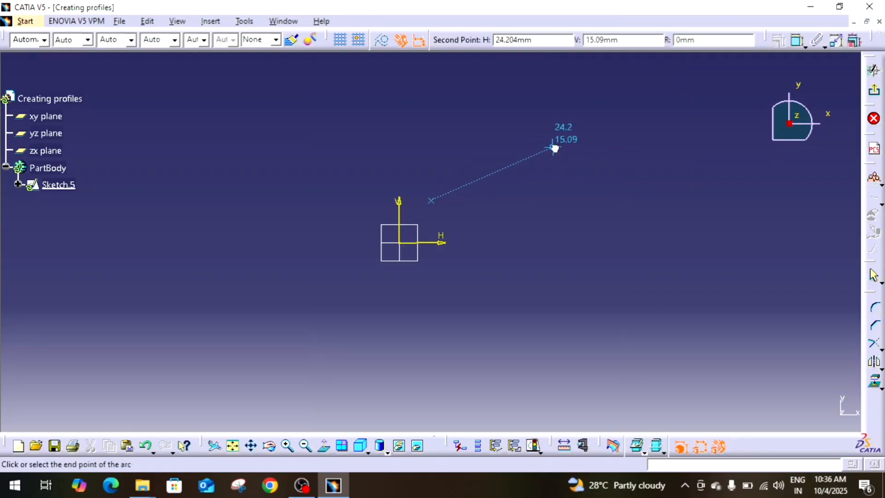
{"action": "left_click", "coordinate": [680, 235]}
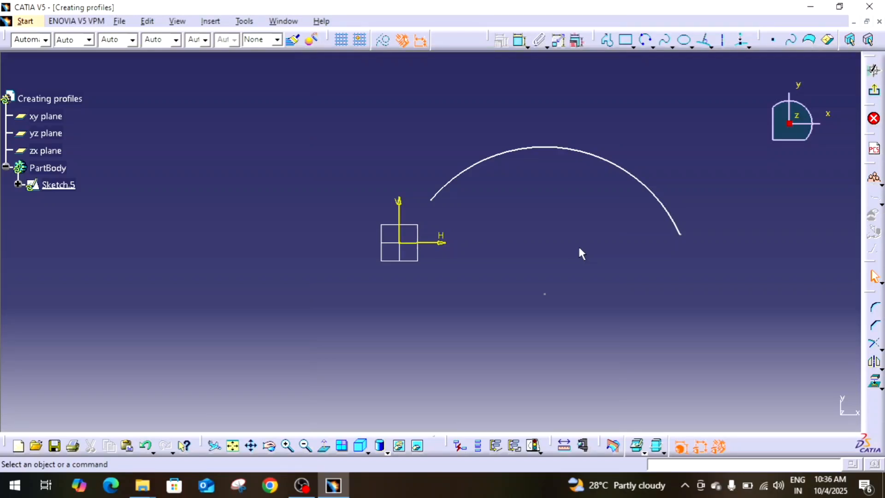
- Draw a Three Point Arc Starting With Limits below the first arc, bulging upward with a radius of about 19.4 mm
{"action": "left_click", "coordinate": [653, 47]}
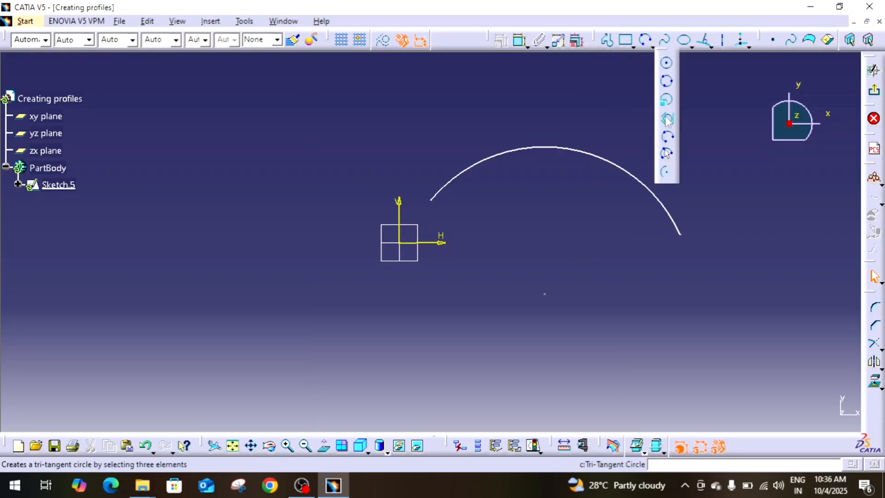
{"action": "left_click", "coordinate": [668, 155]}
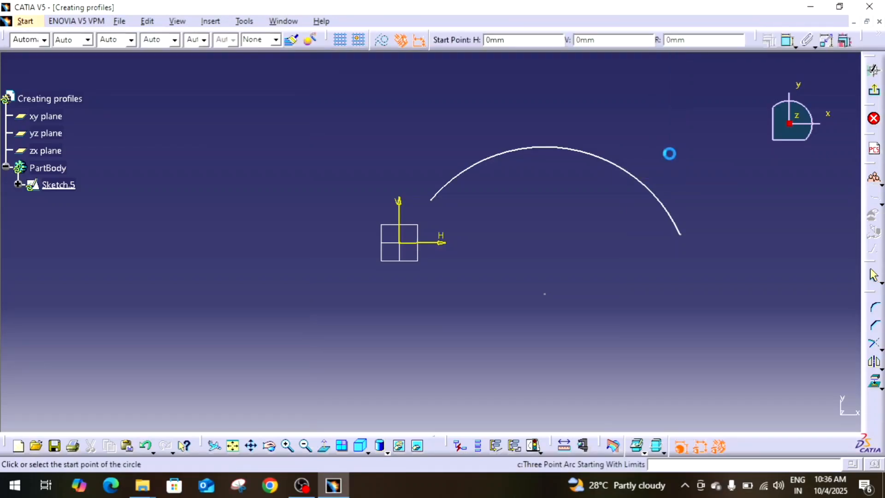
{"action": "left_click", "coordinate": [460, 307]}
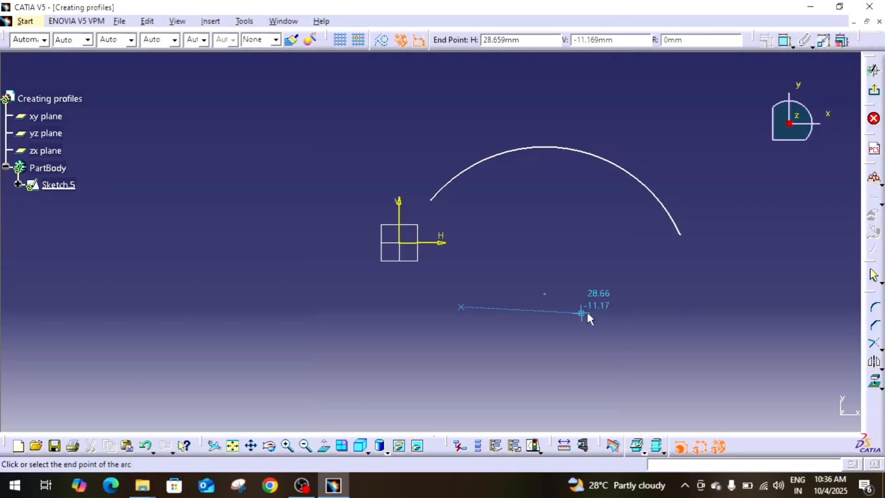
{"action": "left_click", "coordinate": [677, 313]}
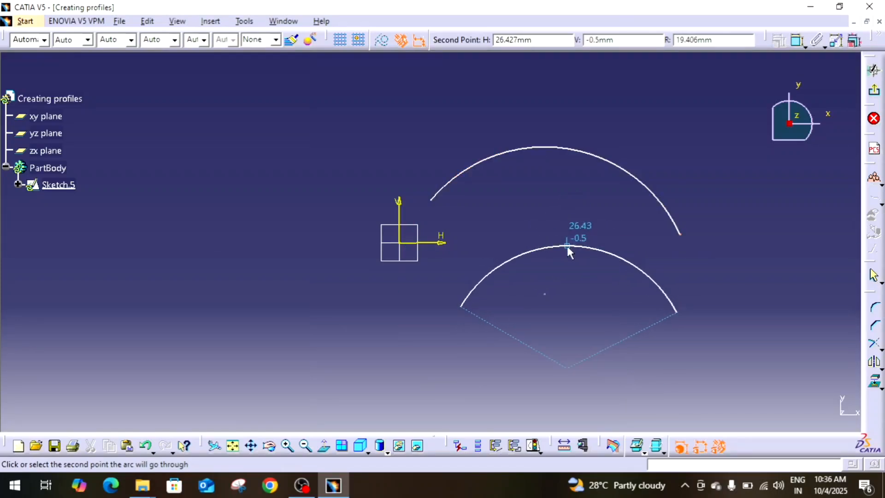
{"action": "left_click", "coordinate": [569, 249]}
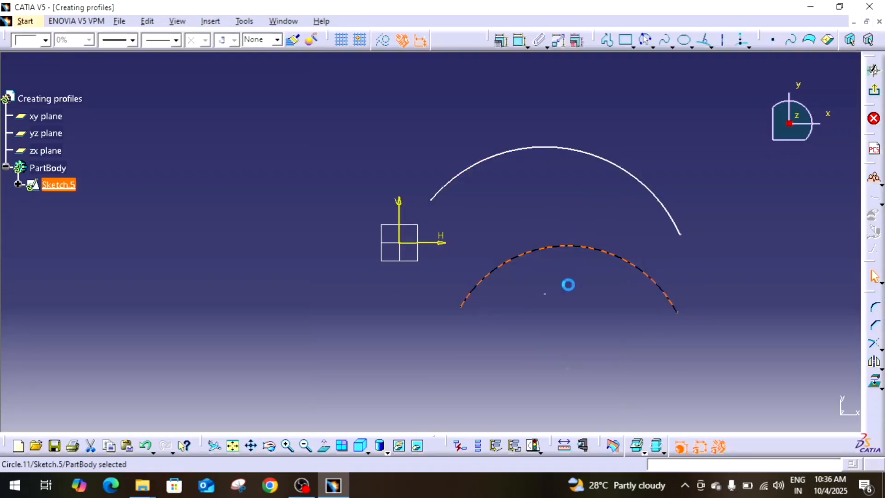
{"action": "left_click", "coordinate": [726, 304]}
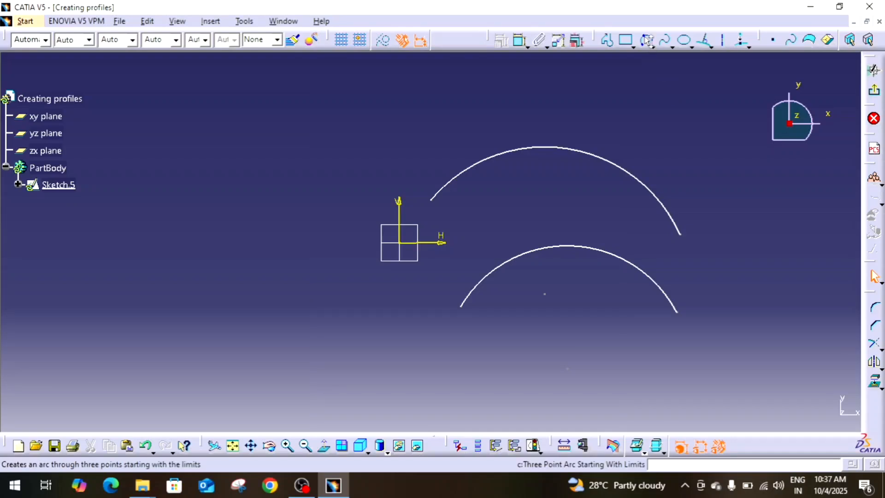
- Draw a centre-based arc on the negative H side of the origin, with a radius of about 7 mm and its end point on the H axis
{"action": "left_click", "coordinate": [672, 46]}
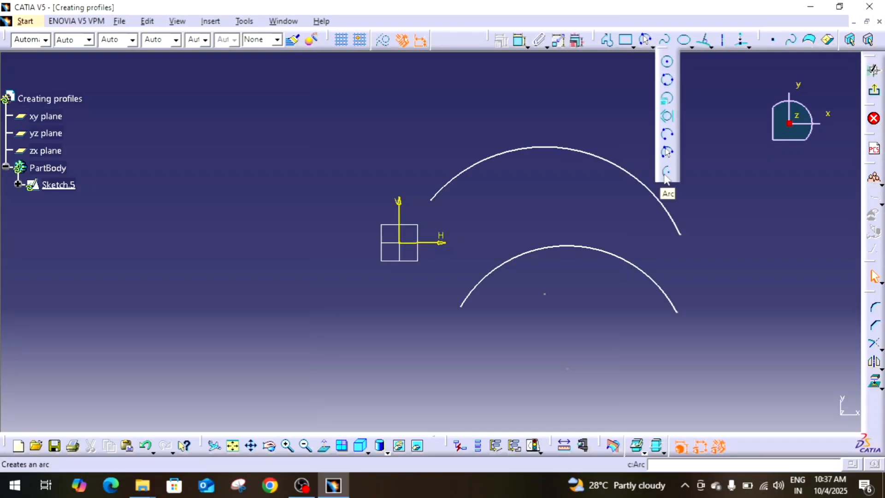
{"action": "left_click", "coordinate": [666, 173]}
{"action": "left_click", "coordinate": [273, 267]}
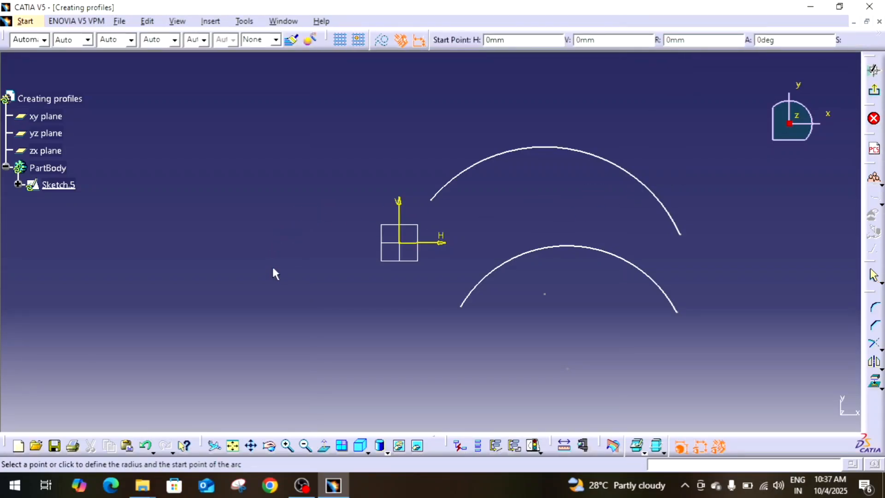
{"action": "left_click", "coordinate": [303, 235]}
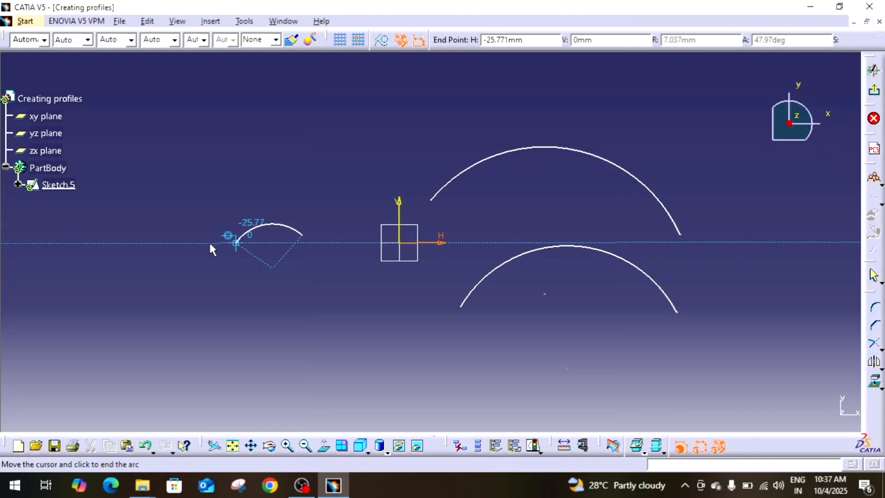
{"action": "left_click", "coordinate": [209, 244]}
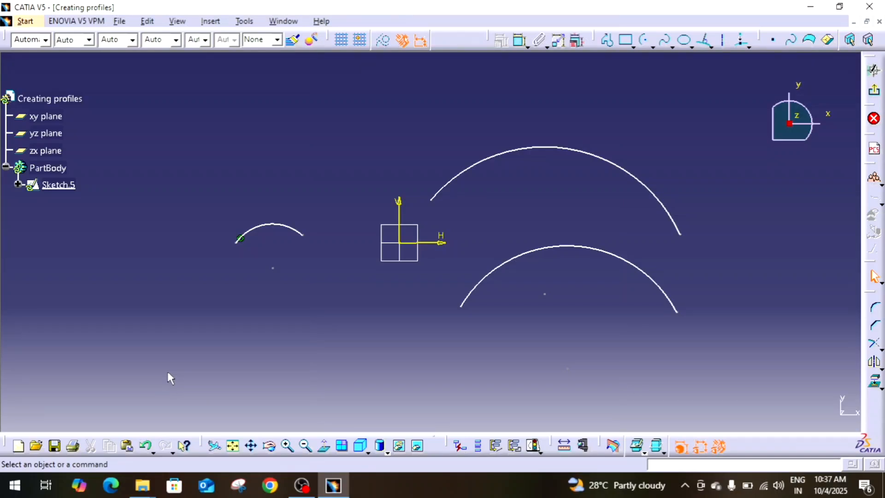
- Delete all three arcs from the sketch
{"action": "middle_click_drag", "start_coordinate": [228, 196], "coordinate": [233, 231]}
{"action": "left_click_drag", "start_coordinate": [241, 136], "coordinate": [647, 326]}
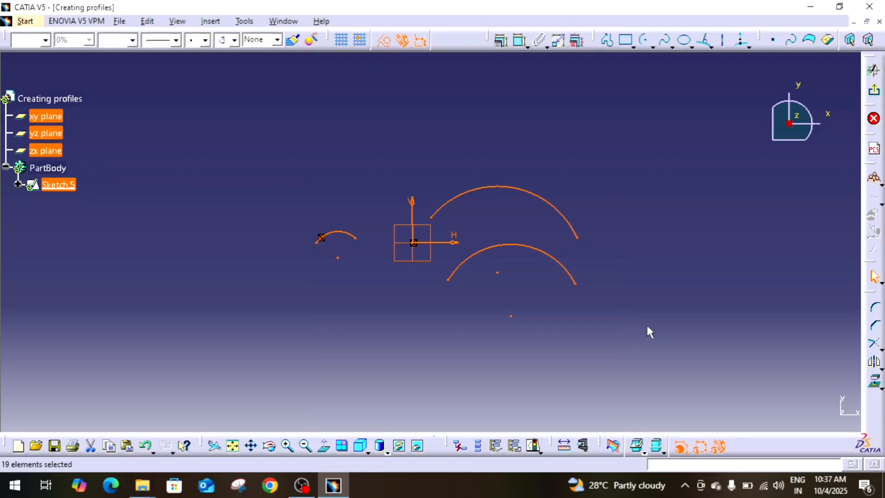
{"action": "key", "text": "Delete"}
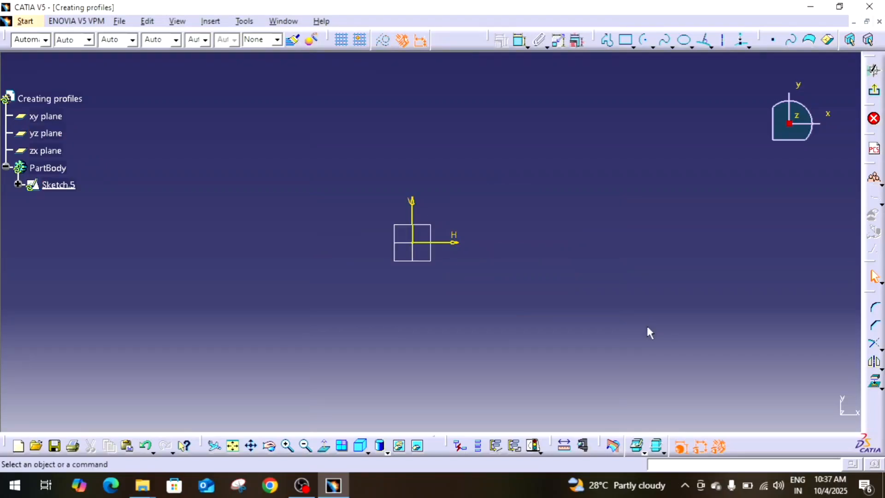
- Draw an ellipse centred at the origin, with a major radius of about 25 mm along the H axis and its minor semi-axis endpoint on the V axis
{"action": "left_click", "coordinate": [693, 46]}
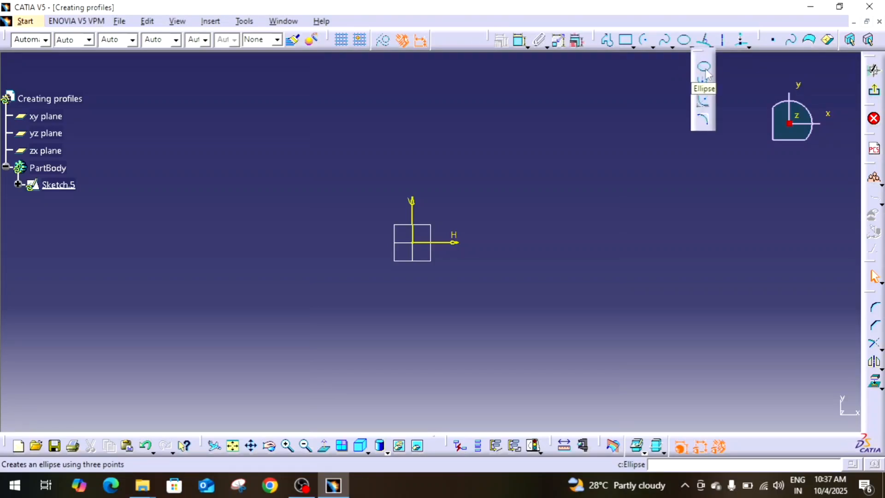
{"action": "left_click", "coordinate": [705, 67]}
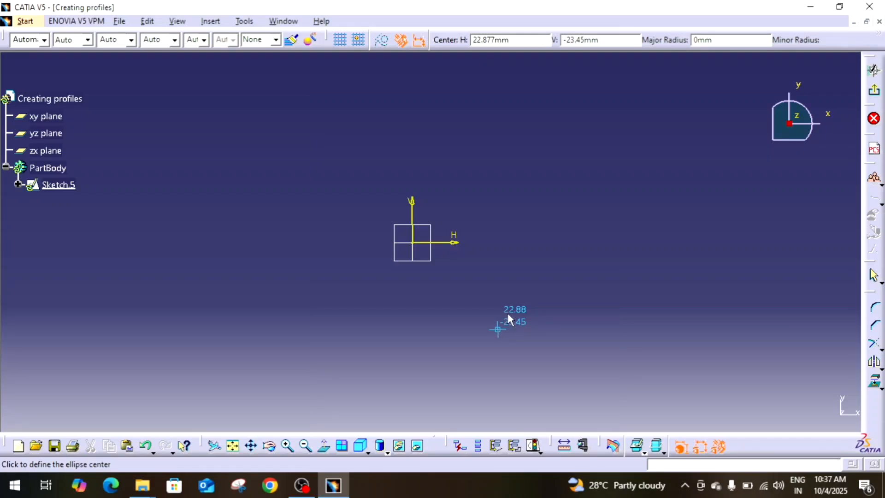
{"action": "left_click", "coordinate": [412, 243]}
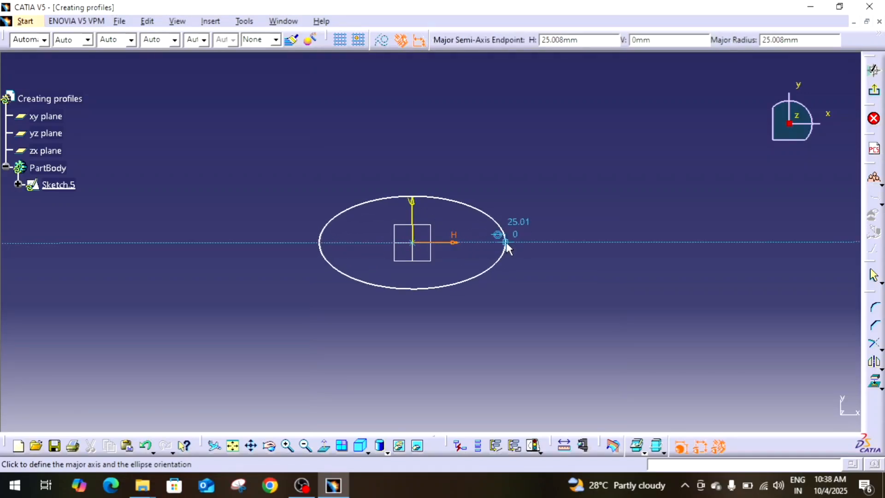
{"action": "left_click", "coordinate": [506, 242]}
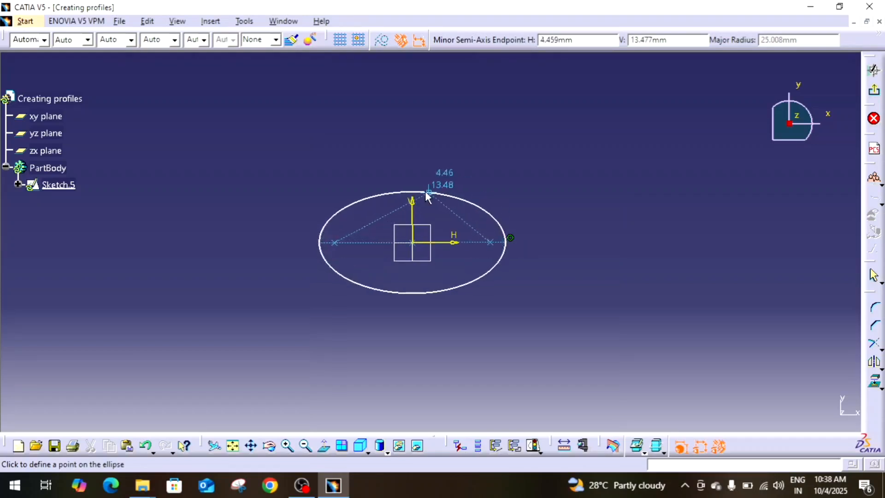
{"action": "left_click", "coordinate": [410, 193]}
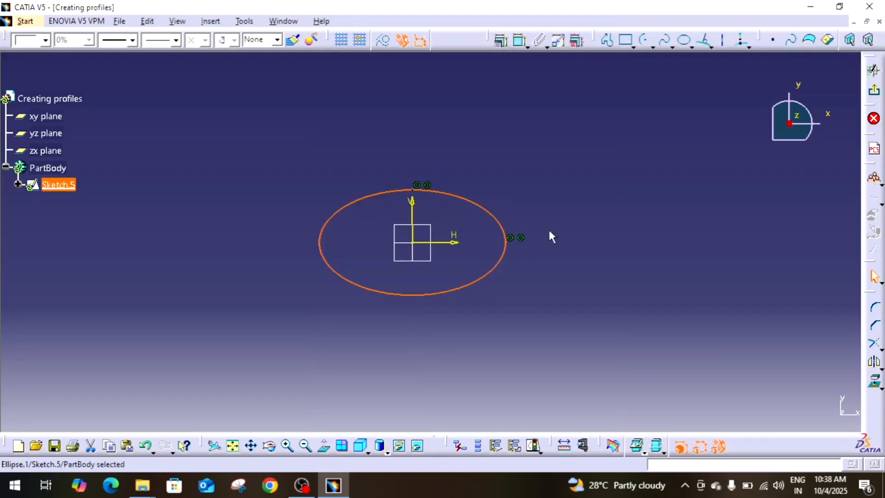
{"action": "left_click", "coordinate": [593, 220]}
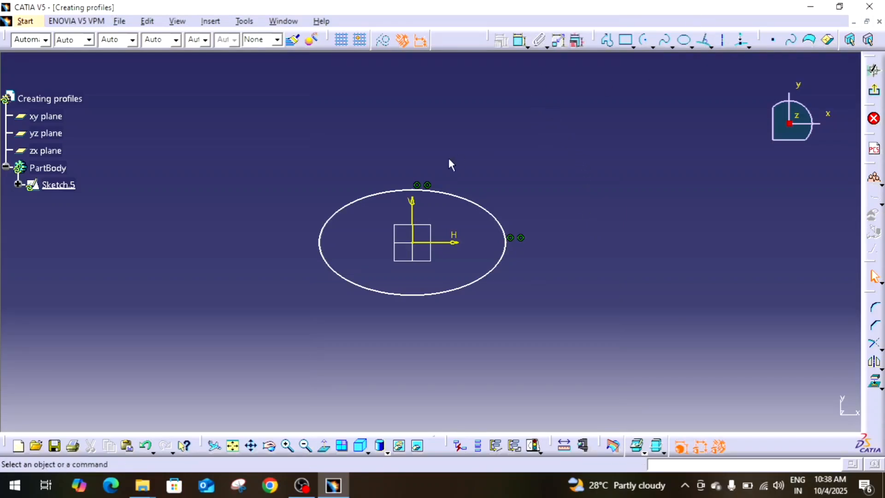
{"action": "mouse_move", "coordinate": [223, 131]}
{"action": "left_mouse_down"}
{"action": "mouse_move", "coordinate": [500, 272]}
{"action": "mouse_move", "coordinate": [551, 320]}
{"action": "left_mouse_up"}
{"action": "left_click", "coordinate": [603, 308]}
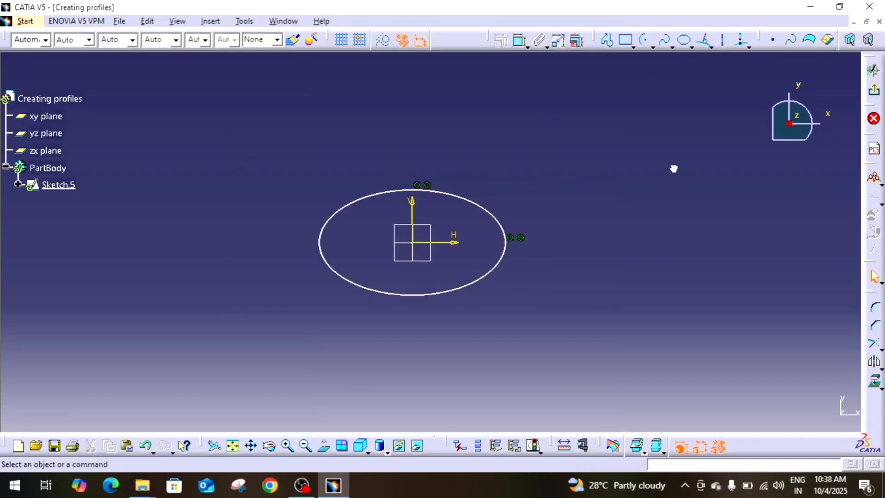
- Create an upward-opening Parabola by Focus with its focus at the origin, its apex at about V -6.6 mm on the V axis, and both ends above the ellipse
{"action": "left_click", "coordinate": [704, 41]}
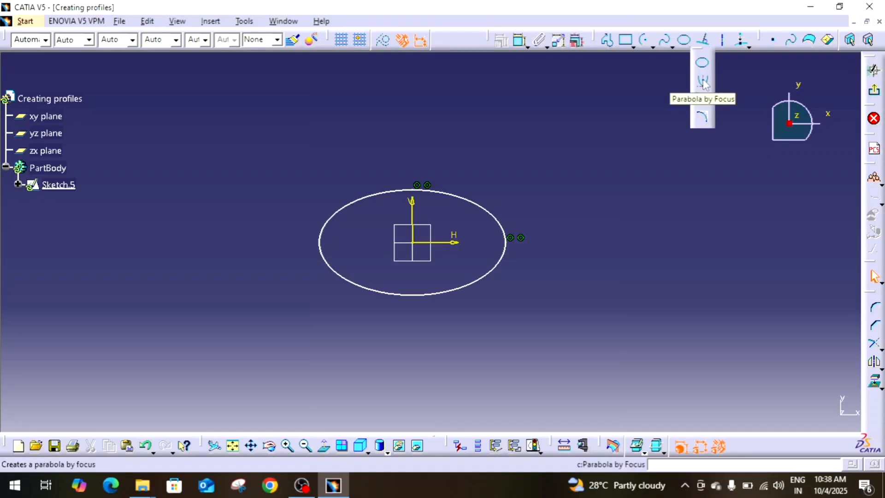
{"action": "left_click", "coordinate": [703, 82]}
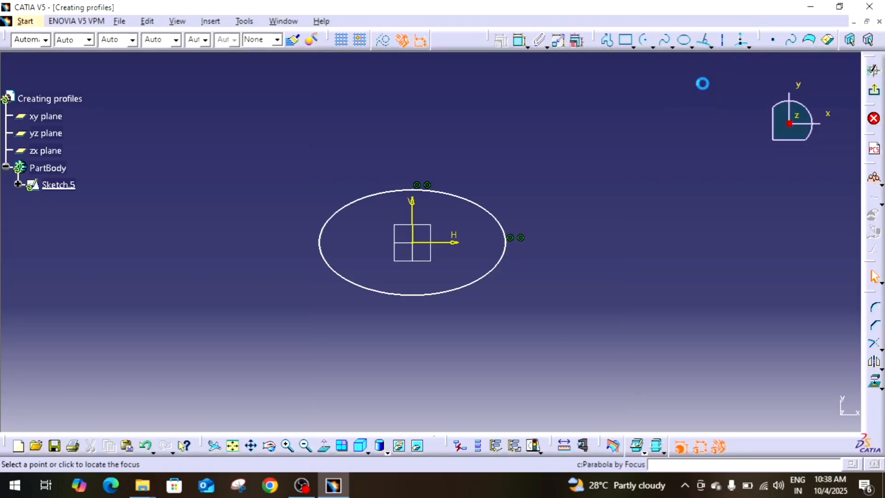
{"action": "left_click", "coordinate": [418, 245]}
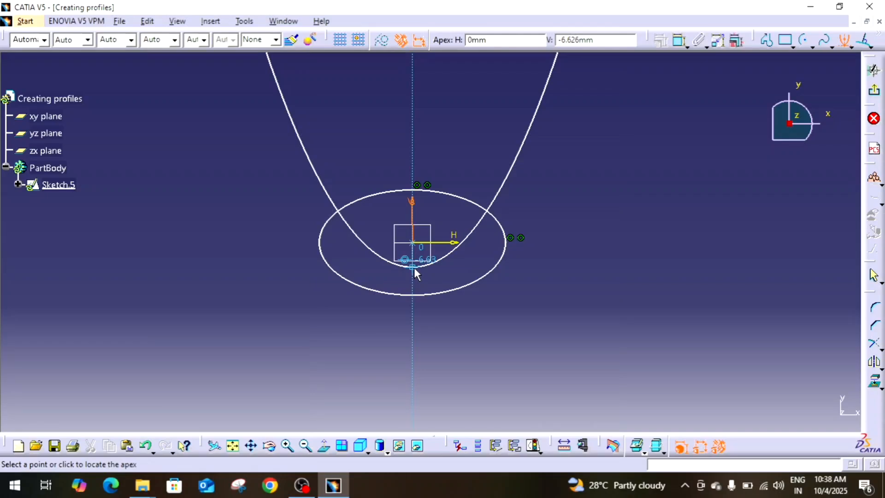
{"action": "left_click", "coordinate": [414, 267]}
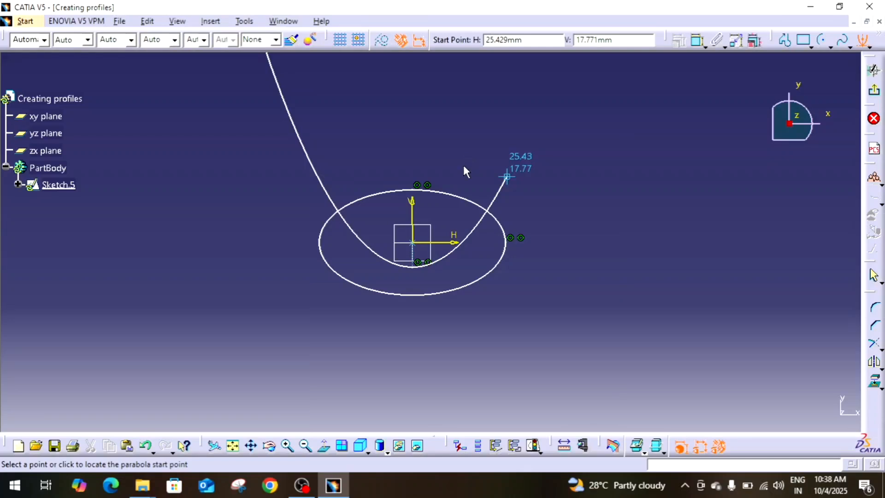
{"action": "left_click", "coordinate": [508, 174]}
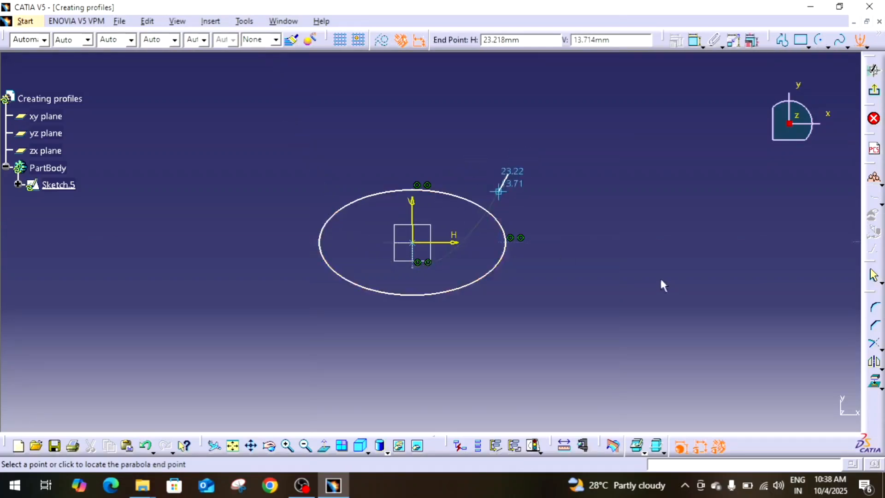
{"action": "left_click", "coordinate": [326, 172]}
{"action": "left_click", "coordinate": [405, 148]}
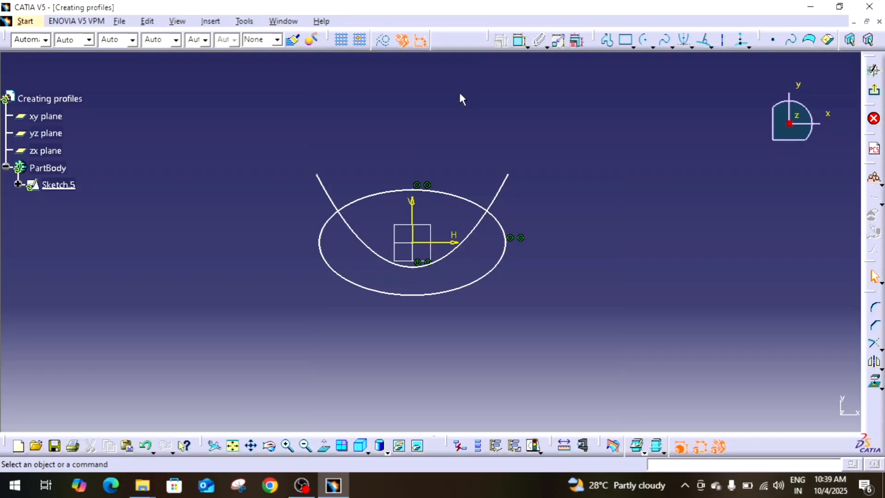
- Create a Hyperbola by Focus centred at the origin, with focus and apex in the first quadrant, eccentricity about 1.6, and branches extending outside the ellipse
{"action": "left_click", "coordinate": [712, 47]}
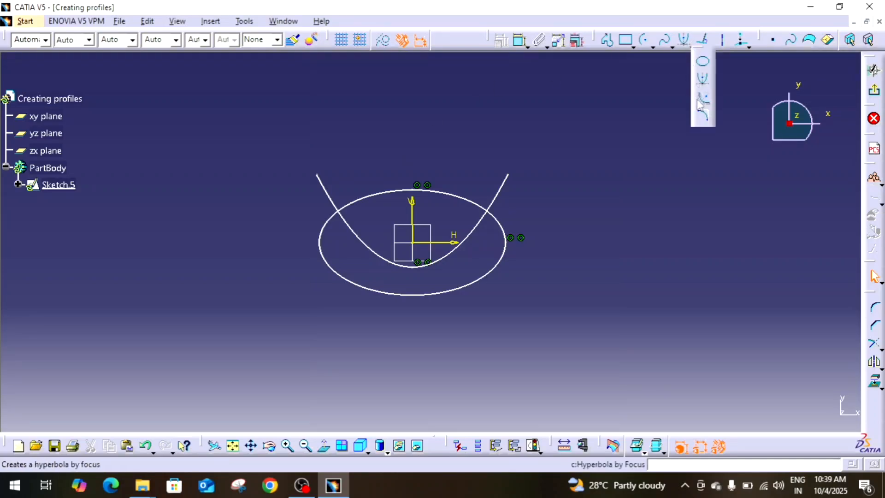
{"action": "left_click", "coordinate": [701, 100]}
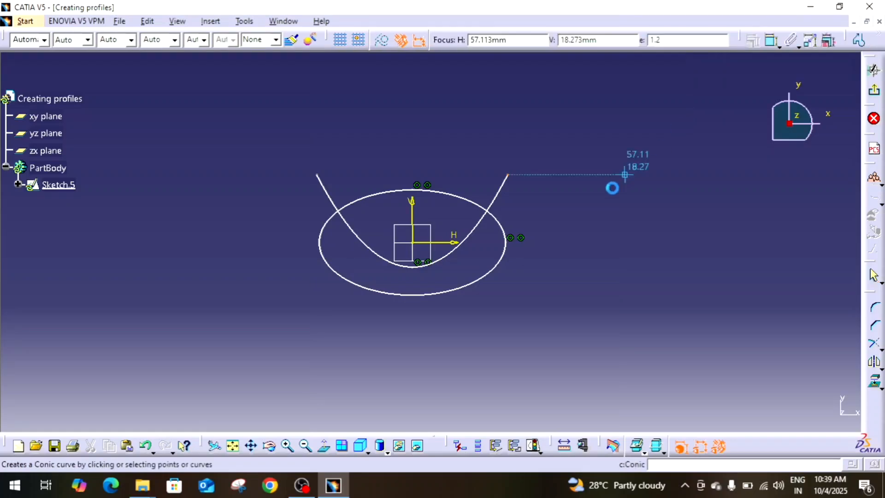
{"action": "left_click", "coordinate": [445, 215]}
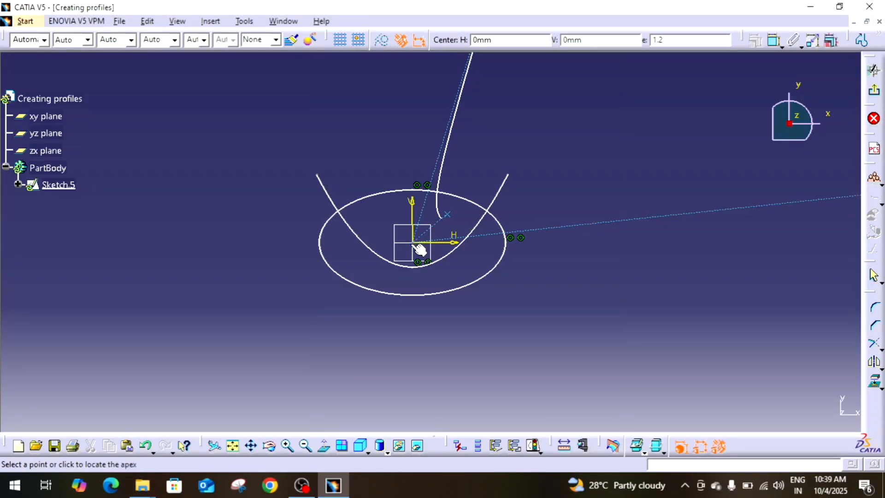
{"action": "left_click", "coordinate": [414, 243]}
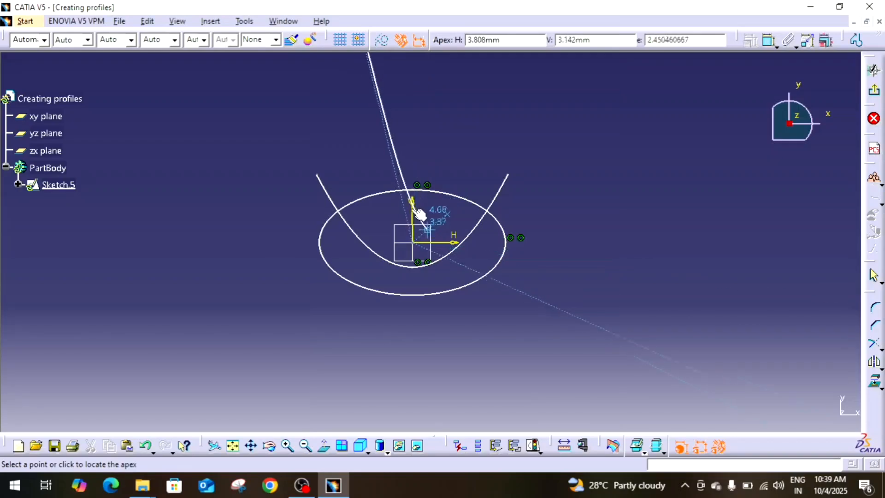
{"action": "left_click", "coordinate": [434, 225]}
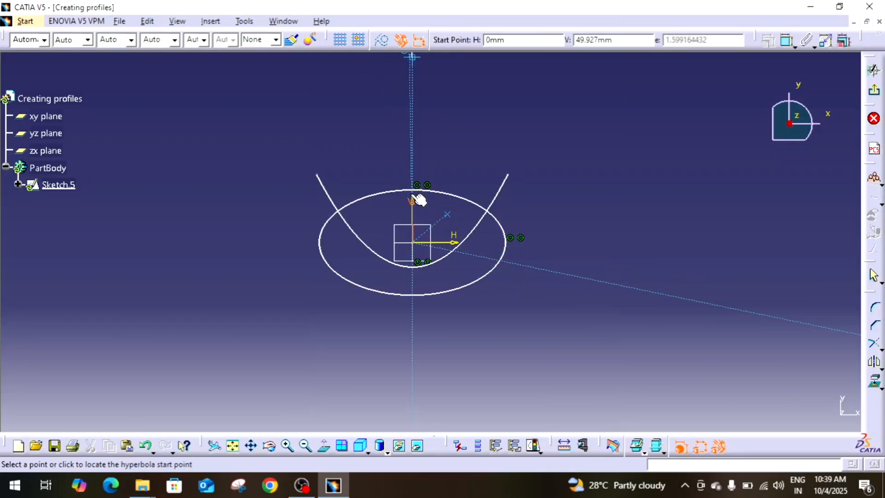
{"action": "left_click", "coordinate": [615, 234]}
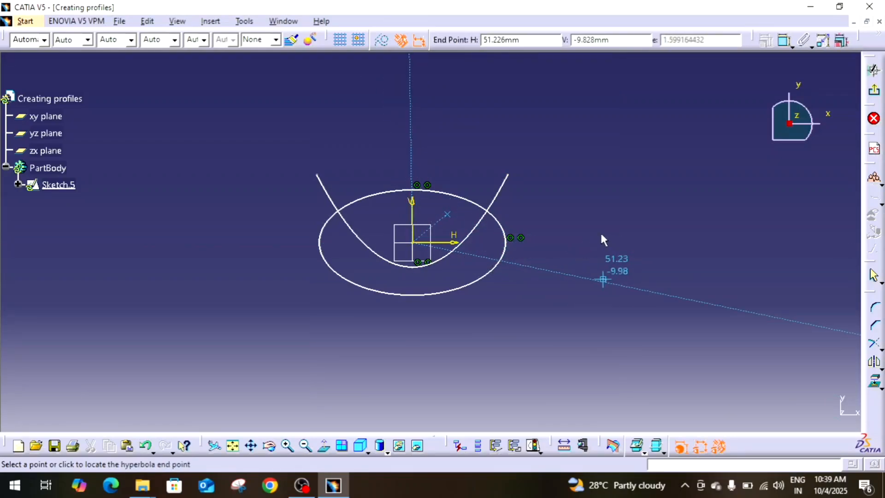
{"action": "left_click", "coordinate": [426, 96]}
{"action": "mouse_move", "coordinate": [518, 117]}
{"action": "middle_mouse_down"}
{"action": "mouse_move", "coordinate": [518, 162]}
{"action": "mouse_move", "coordinate": [555, 109]}
{"action": "middle_mouse_up"}
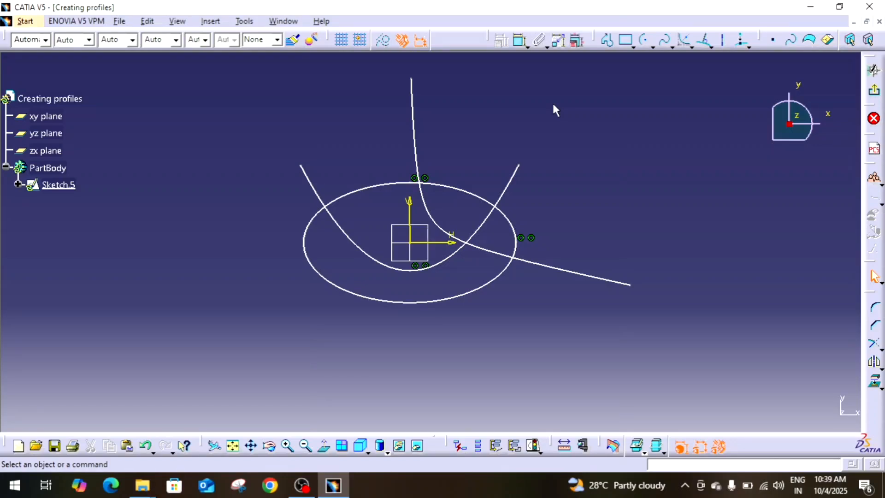
{"action": "left_click", "coordinate": [687, 46]}
{"action": "left_click", "coordinate": [708, 116]}
{"action": "left_click", "coordinate": [711, 46]}
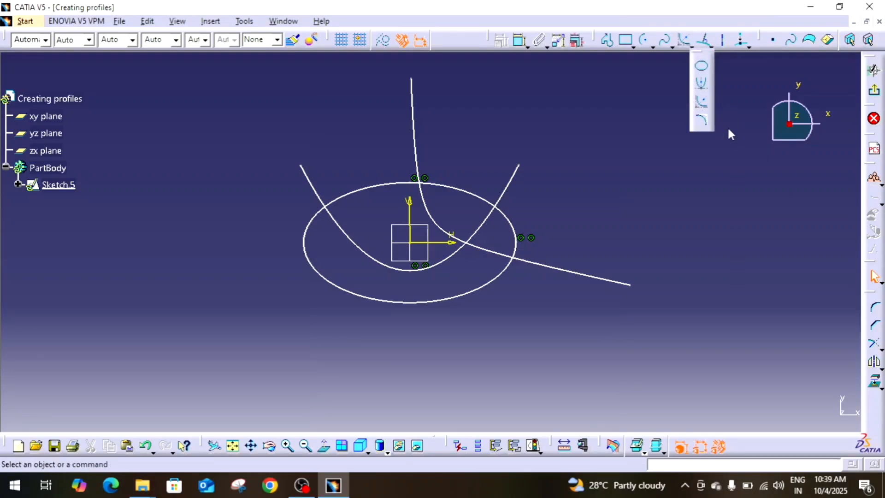
- Draw an open nine-point spline beside the ellipse, starting at about H 38 mm, V 2.6 mm and looping back above its start
{"action": "left_click", "coordinate": [665, 46]}
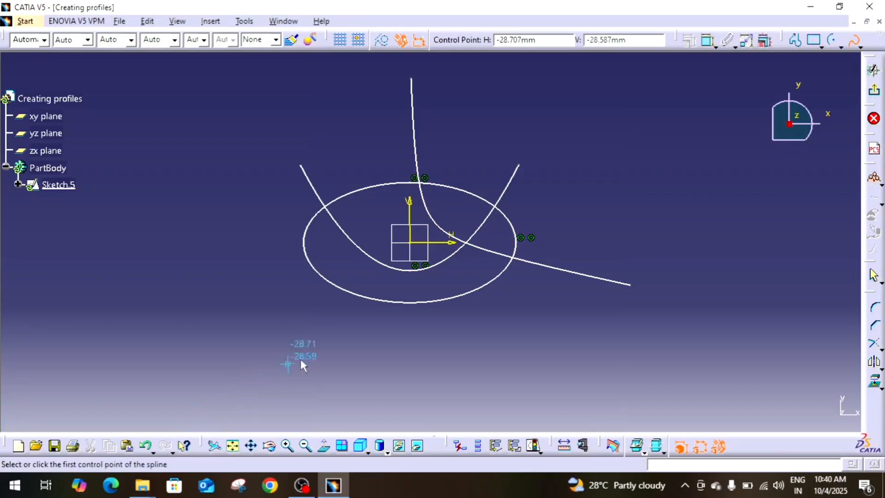
{"action": "left_click", "coordinate": [572, 231]}
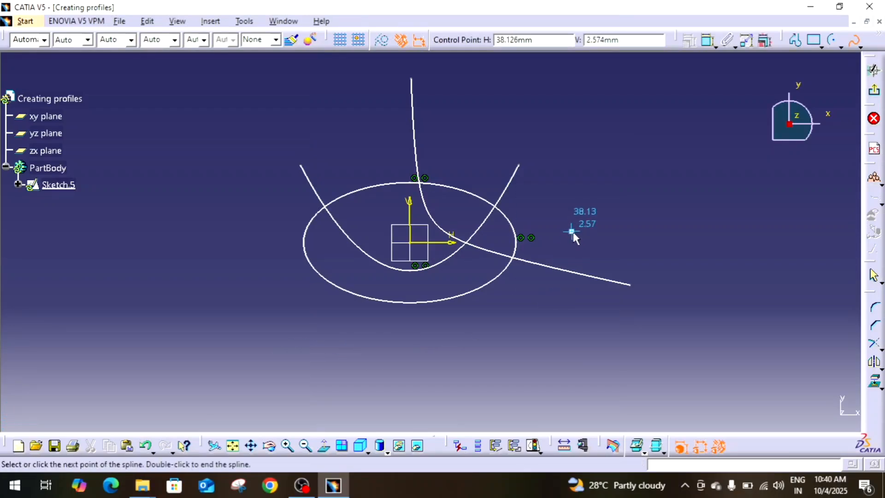
{"action": "left_click", "coordinate": [619, 208]}
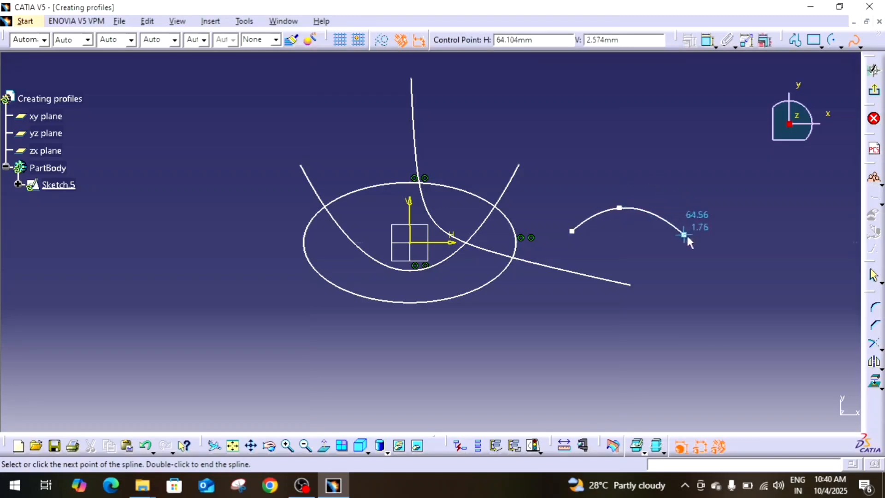
{"action": "left_click", "coordinate": [701, 245]}
{"action": "left_click", "coordinate": [785, 231]}
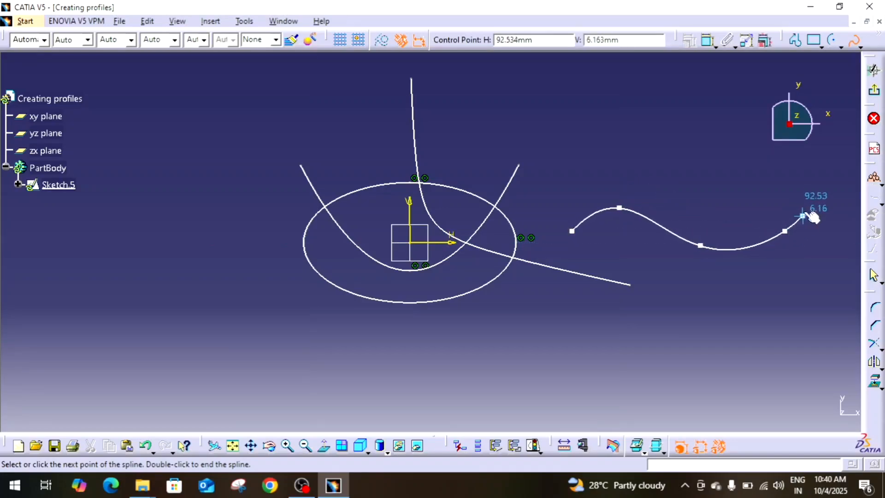
{"action": "left_click", "coordinate": [824, 186]}
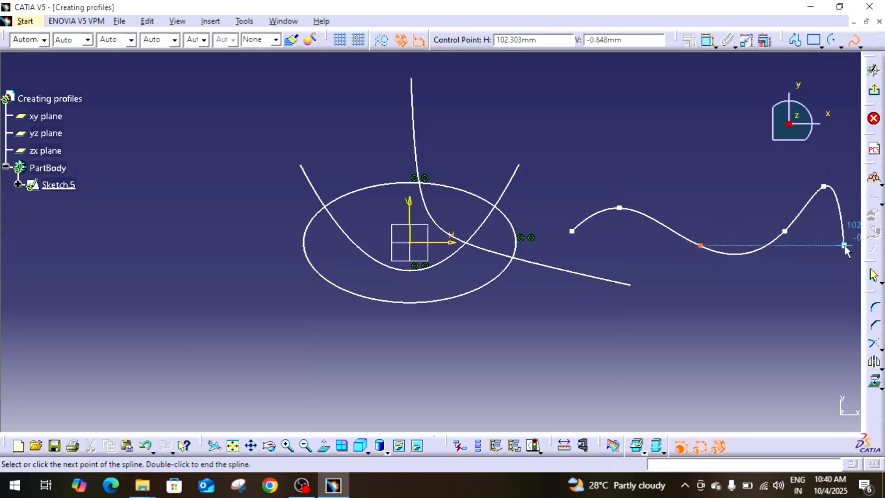
{"action": "left_click", "coordinate": [701, 157]}
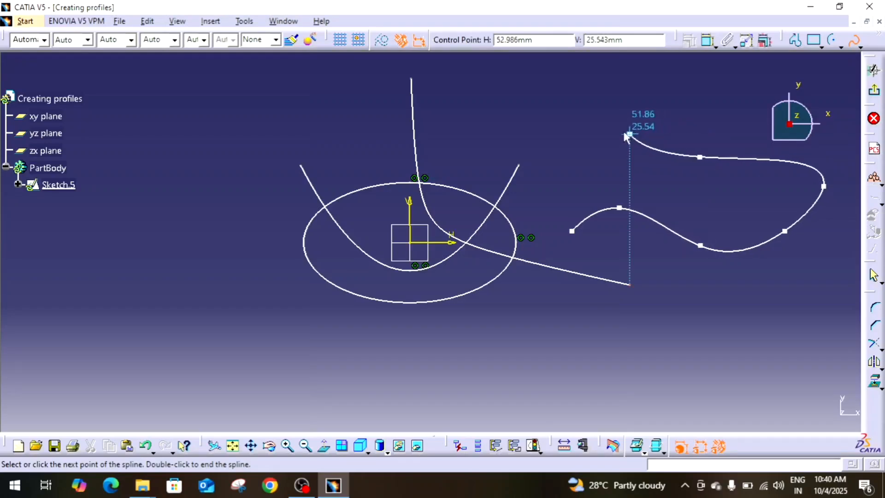
{"action": "left_click", "coordinate": [605, 114]}
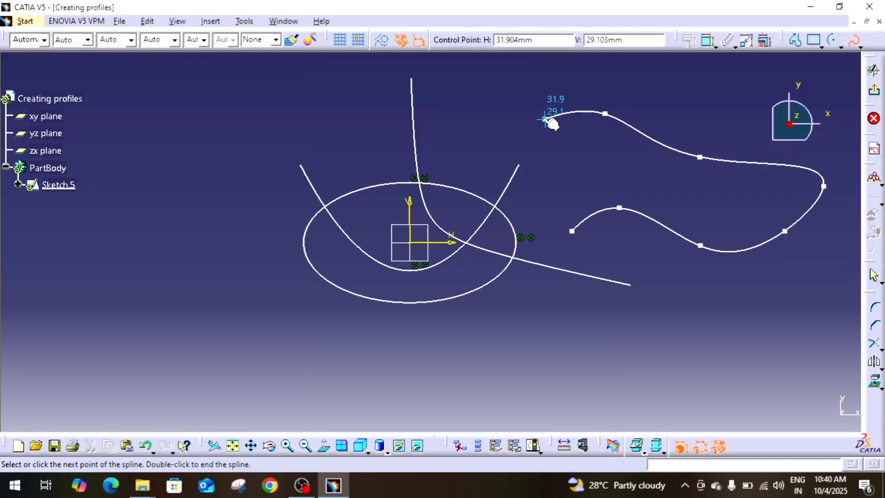
{"action": "left_click", "coordinate": [545, 119]}
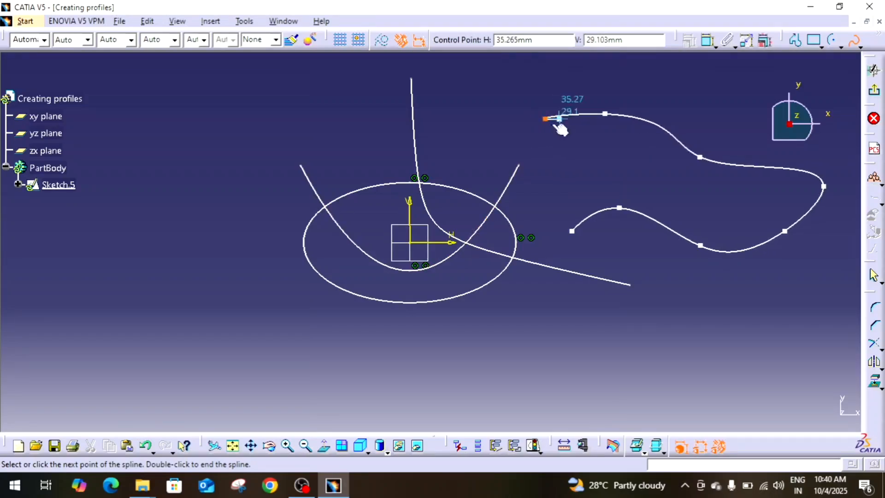
{"action": "double_click", "coordinate": [523, 136]}
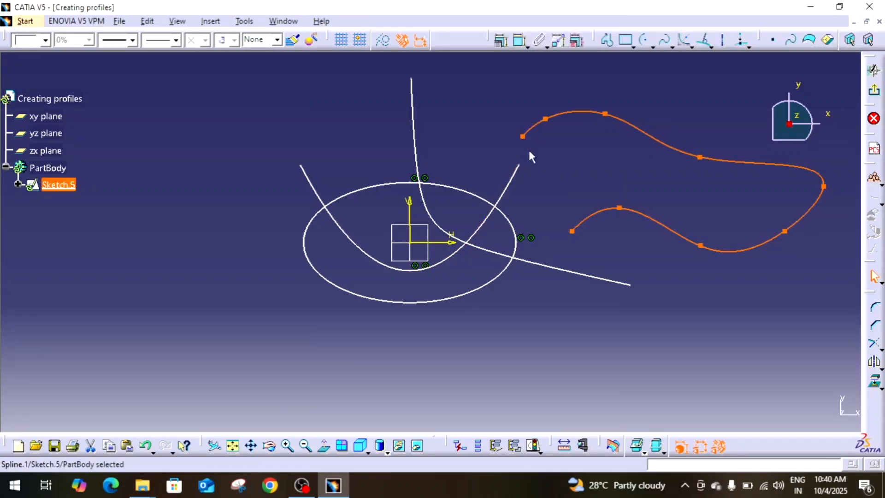
{"action": "left_click", "coordinate": [560, 170]}
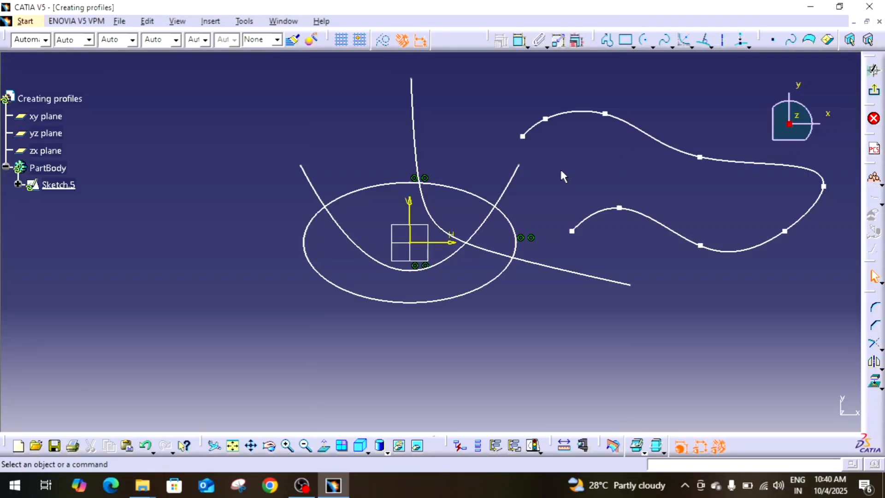
- Delete the ellipse, parabola, hyperbola and spline from the sketch
{"action": "left_click", "coordinate": [674, 46]}
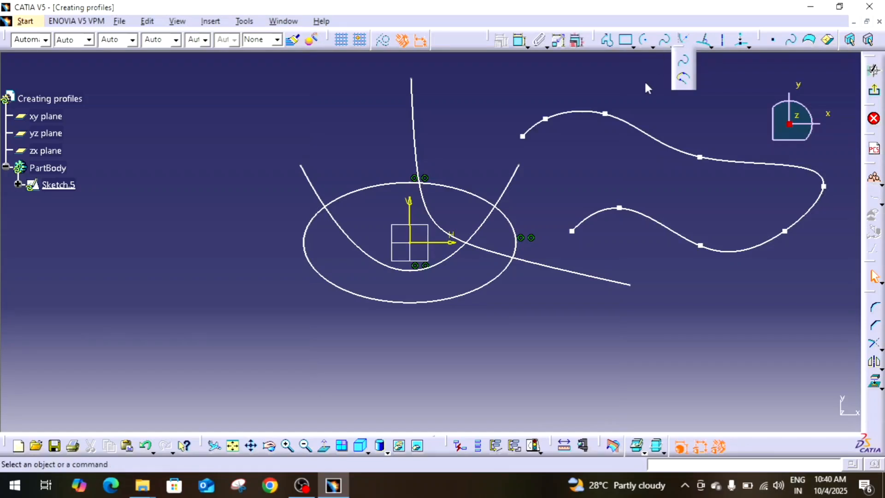
{"action": "middle_click_drag", "start_coordinate": [521, 201], "coordinate": [533, 312], "text": "ctrl"}
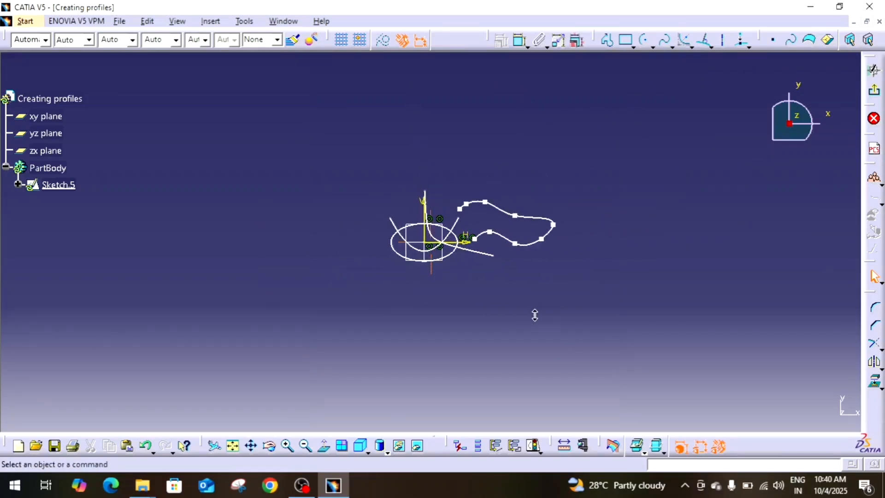
{"action": "left_click_drag", "start_coordinate": [346, 158], "coordinate": [648, 333]}
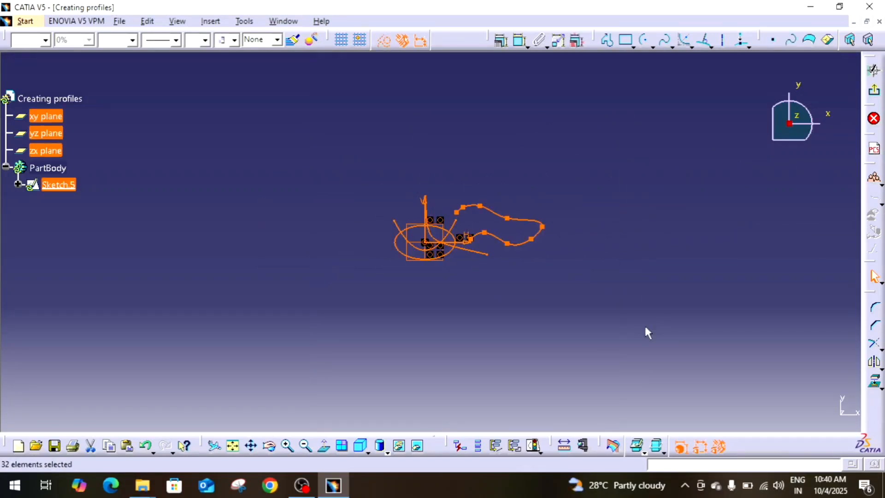
{"action": "key", "text": "Delete"}
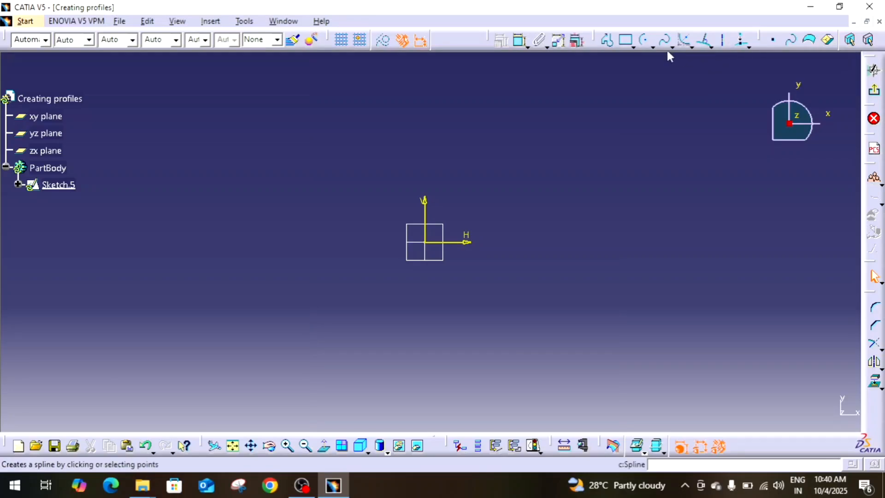
- Draw a conic from the positive H axis to about H 109 mm, V 45 mm, defining its end tangent and a passing point
{"action": "left_click", "coordinate": [691, 47]}
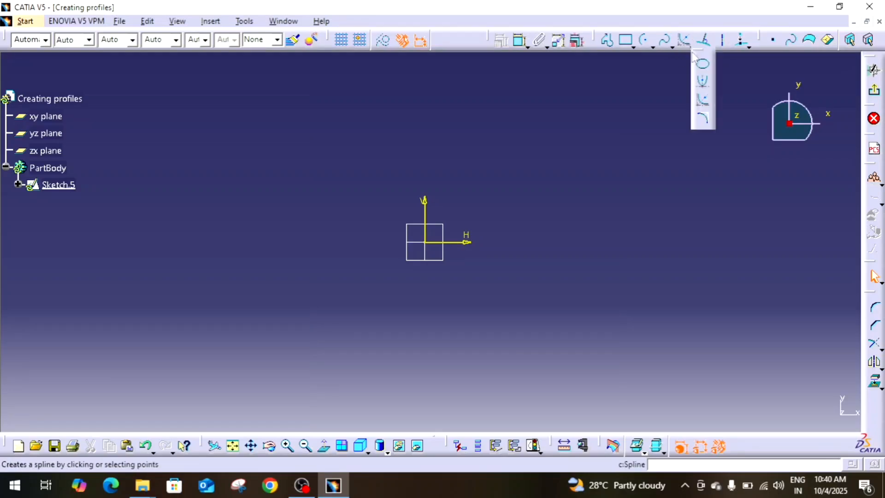
{"action": "left_click", "coordinate": [703, 122]}
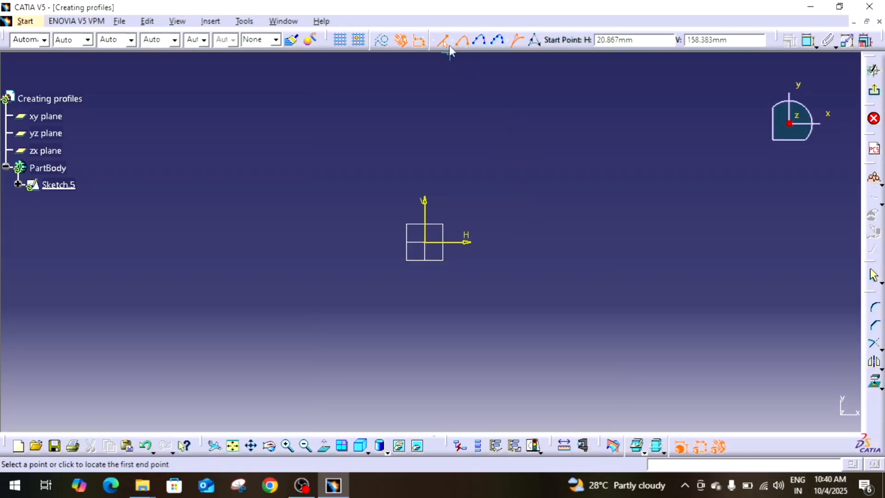
{"action": "left_click", "coordinate": [493, 45]}
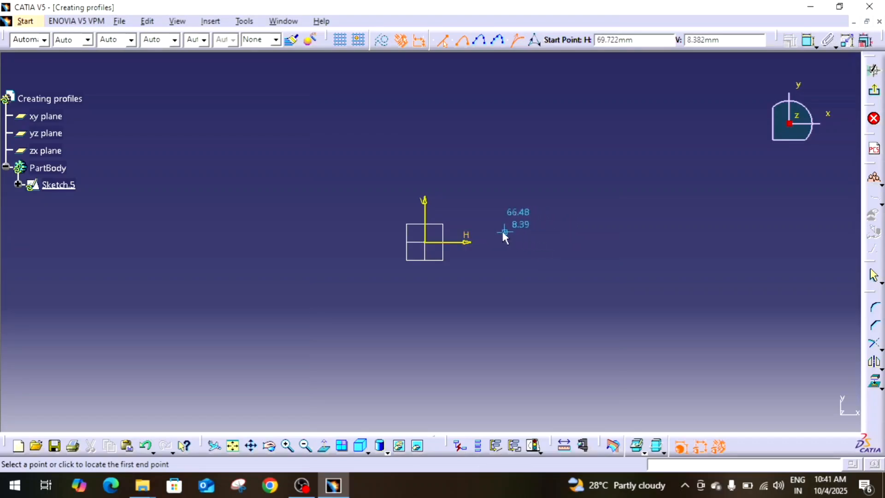
{"action": "left_click", "coordinate": [490, 242]}
{"action": "left_click", "coordinate": [556, 187]}
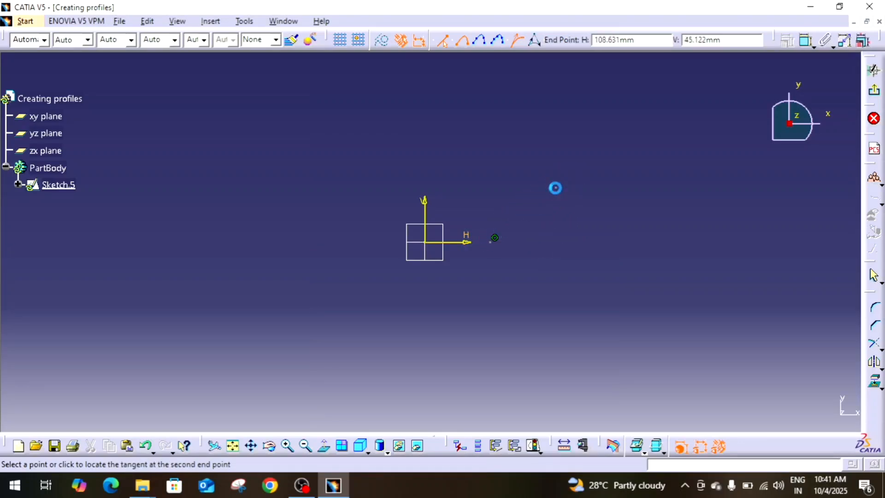
{"action": "left_click", "coordinate": [646, 233]}
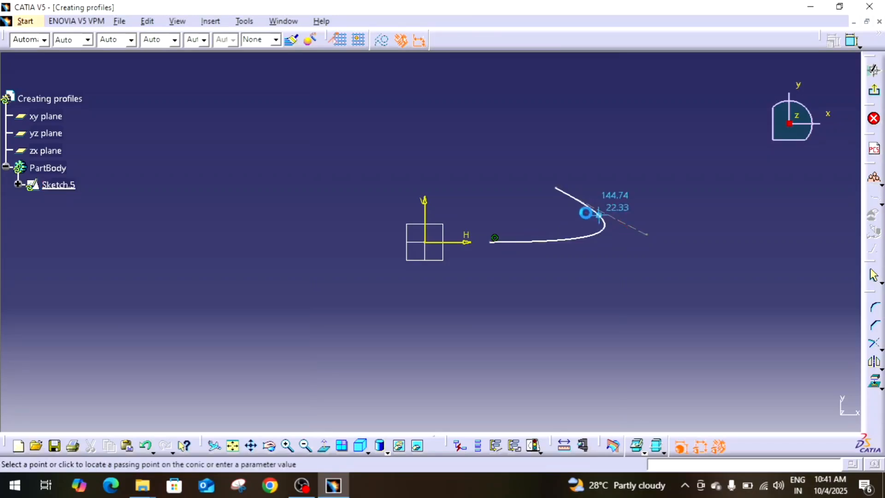
{"action": "left_click", "coordinate": [567, 213]}
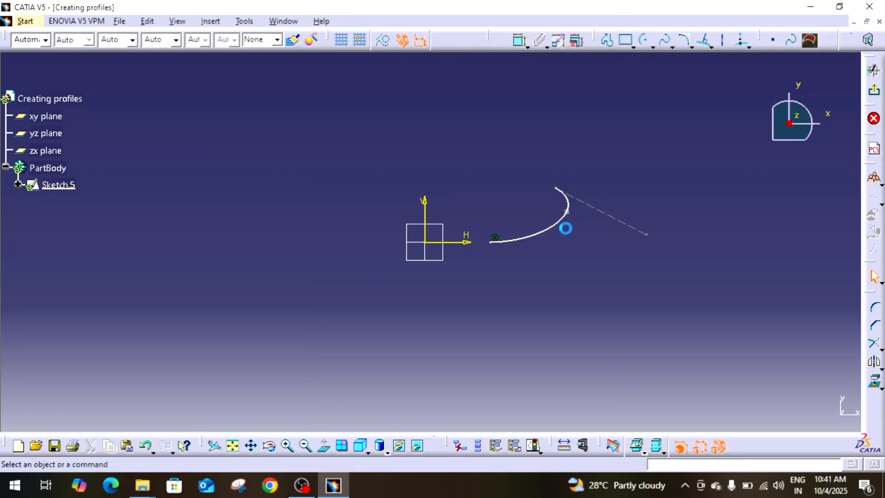
- Delete the conic curve and its construction geometry from the sketch
{"action": "middle_click", "coordinate": [548, 235]}
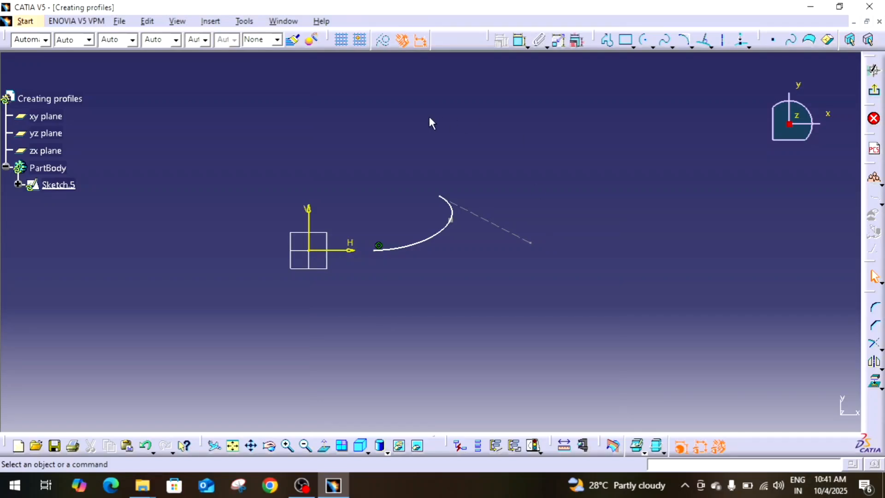
{"action": "mouse_move", "coordinate": [348, 138]}
{"action": "left_mouse_down"}
{"action": "mouse_move", "coordinate": [409, 199]}
{"action": "mouse_move", "coordinate": [636, 343]}
{"action": "left_mouse_up"}
{"action": "key", "text": "Delete"}
- Draw a rectangle from the origin to an opposite corner at about H 168.6 mm, V 102.7 mm
{"action": "left_click", "coordinate": [633, 46]}
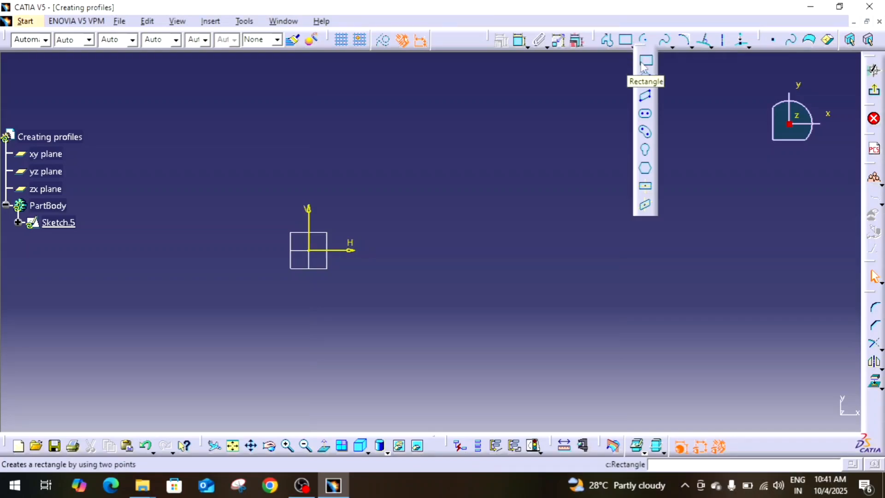
{"action": "left_click", "coordinate": [646, 62]}
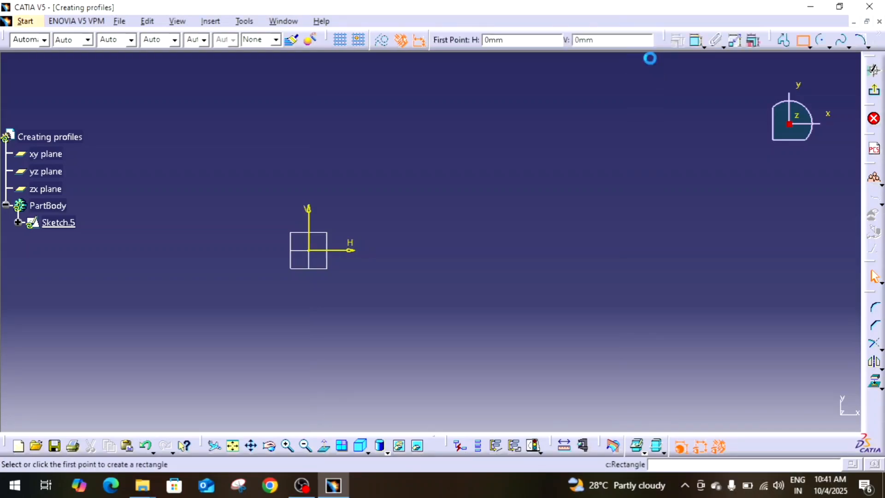
{"action": "left_click", "coordinate": [309, 250]}
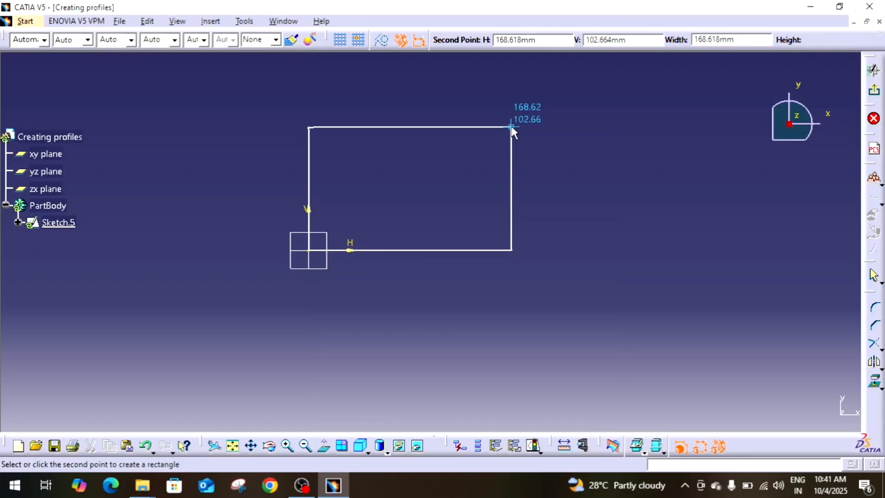
{"action": "left_click", "coordinate": [512, 128]}
{"action": "left_click", "coordinate": [440, 216]}
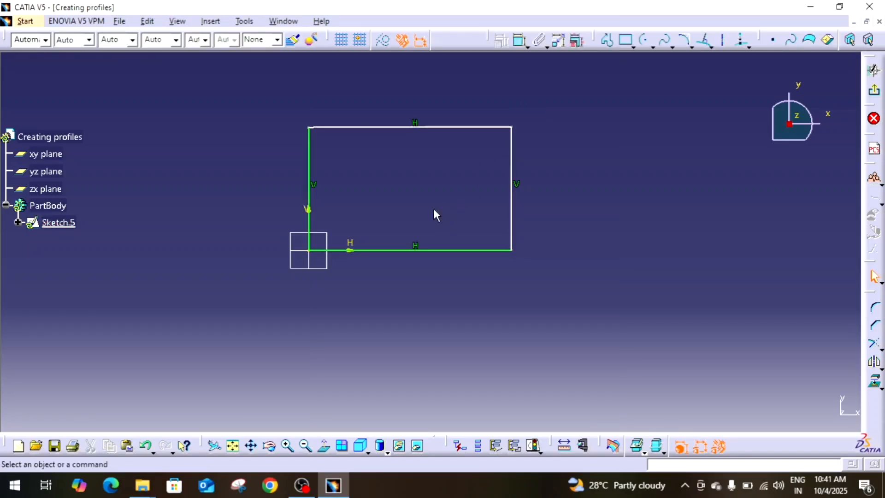
- Draw an oriented rectangle beside the first rectangle, starting on the H axis with a first side about 187 mm long at about 24°
{"action": "left_click", "coordinate": [324, 445]}
{"action": "middle_click_drag", "start_coordinate": [372, 278], "coordinate": [373, 292]}
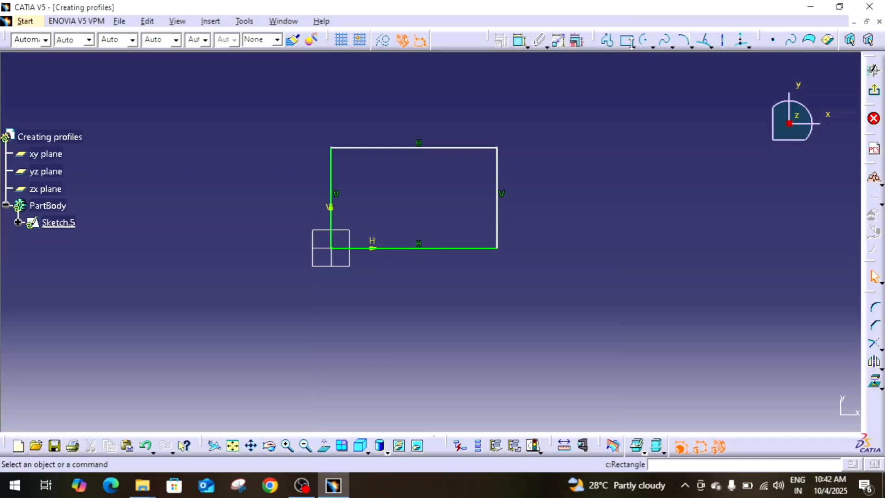
{"action": "left_click", "coordinate": [634, 47]}
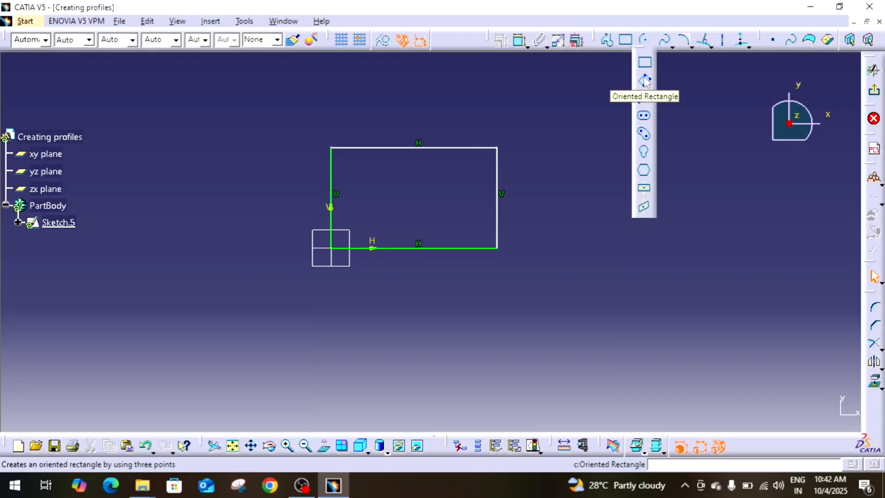
{"action": "left_click", "coordinate": [645, 81]}
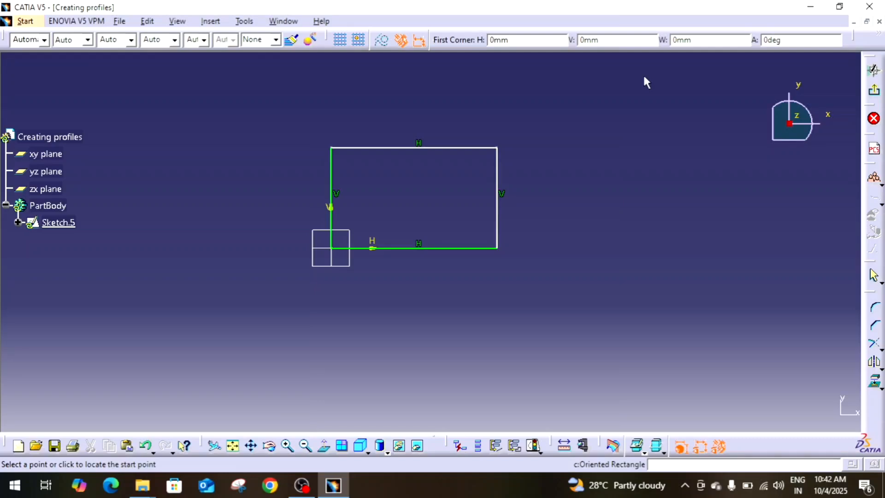
{"action": "left_click", "coordinate": [544, 248]}
{"action": "left_click", "coordinate": [712, 175]}
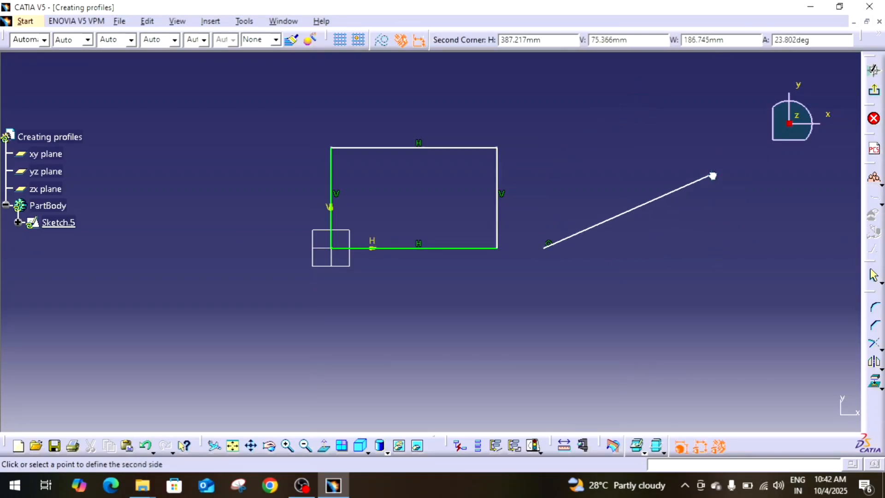
{"action": "left_click", "coordinate": [748, 272]}
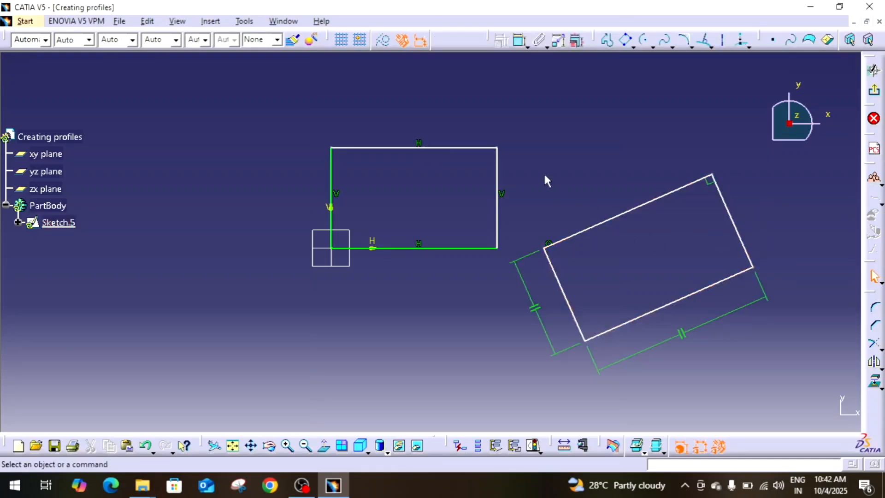
- Delete the oriented rectangle, keeping the rectangle at the origin
{"action": "left_click_drag", "start_coordinate": [536, 168], "coordinate": [794, 383]}
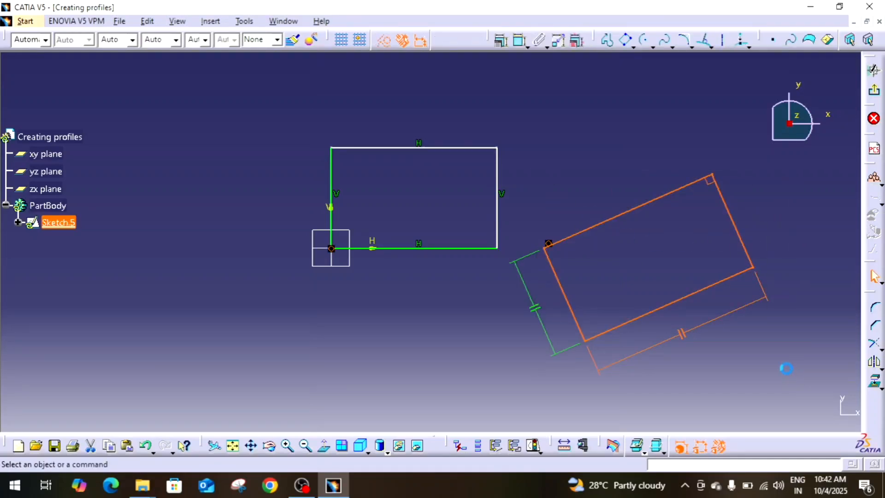
{"action": "key", "text": "Delete"}
- Draw a slightly tilted oriented rectangle starting on the H axis at about H 194 mm, about 102 mm high, extending above the axis
{"action": "left_click", "coordinate": [626, 40]}
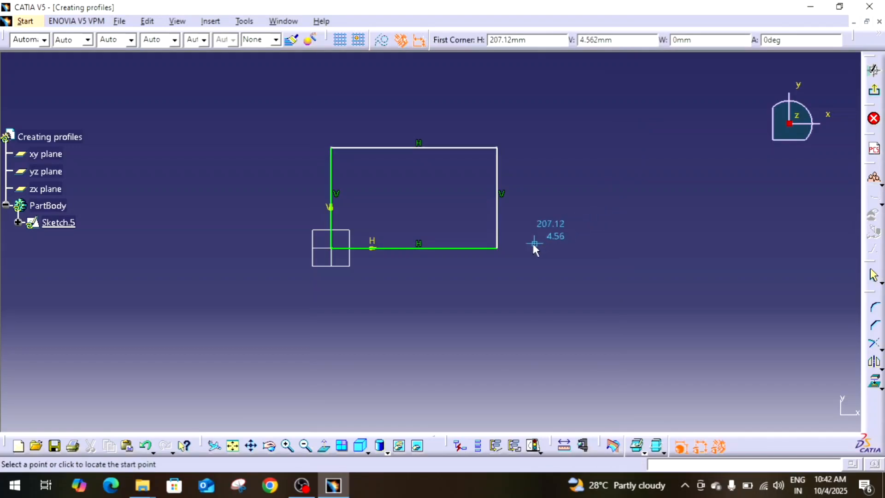
{"action": "left_click", "coordinate": [522, 249]}
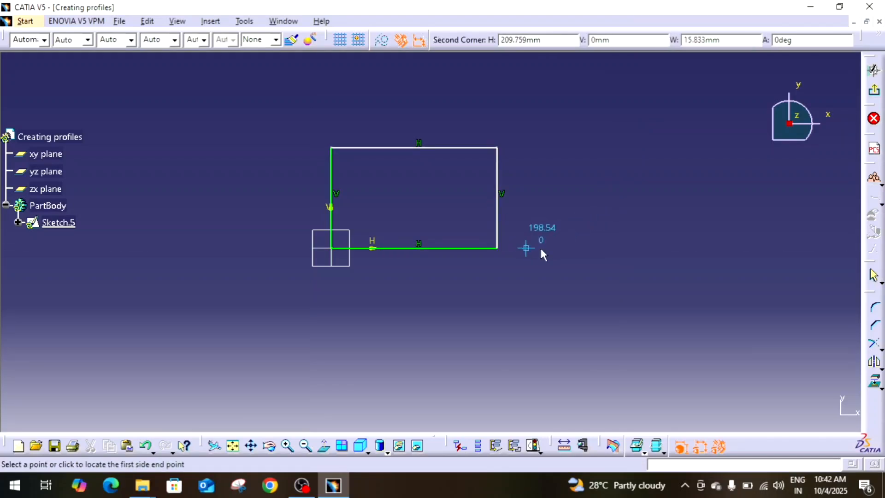
{"action": "left_click", "coordinate": [722, 229]}
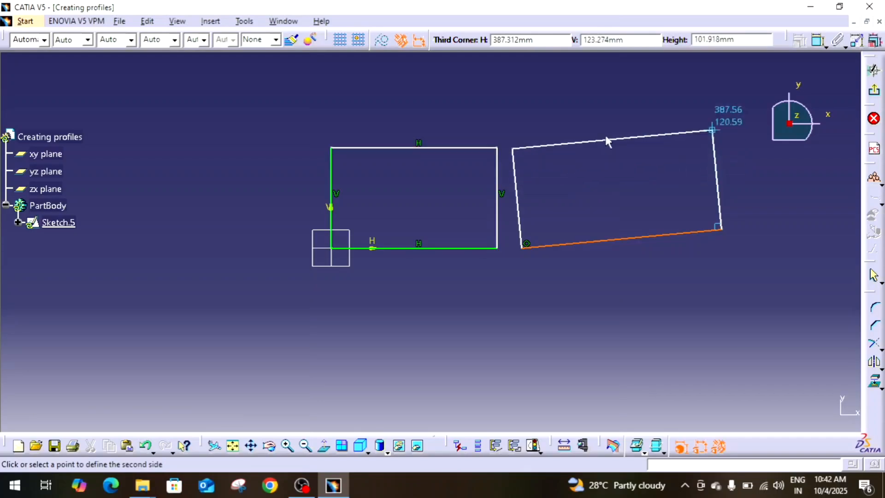
{"action": "left_click", "coordinate": [606, 137]}
{"action": "left_click", "coordinate": [620, 182]}
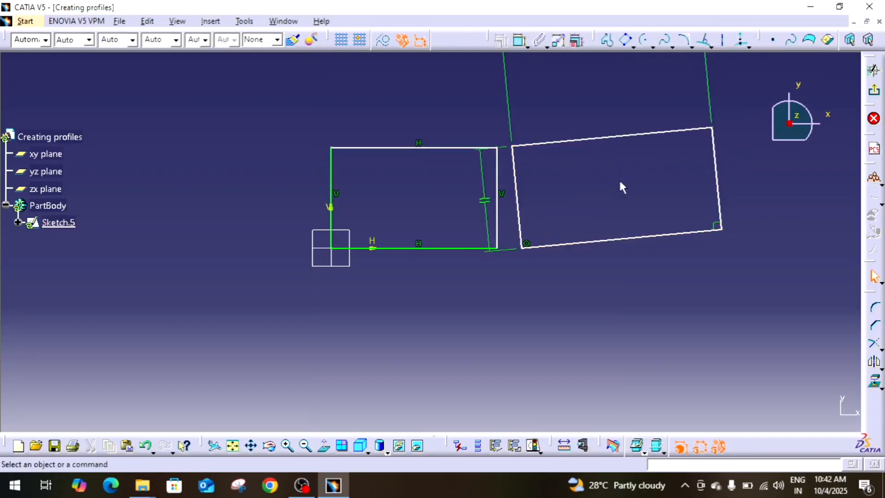
{"action": "mouse_move", "coordinate": [619, 181]}
{"action": "middle_mouse_down"}
{"action": "mouse_move", "coordinate": [619, 209]}
{"action": "mouse_move", "coordinate": [635, 170]}
{"action": "mouse_move", "coordinate": [637, 255]}
{"action": "middle_mouse_up"}
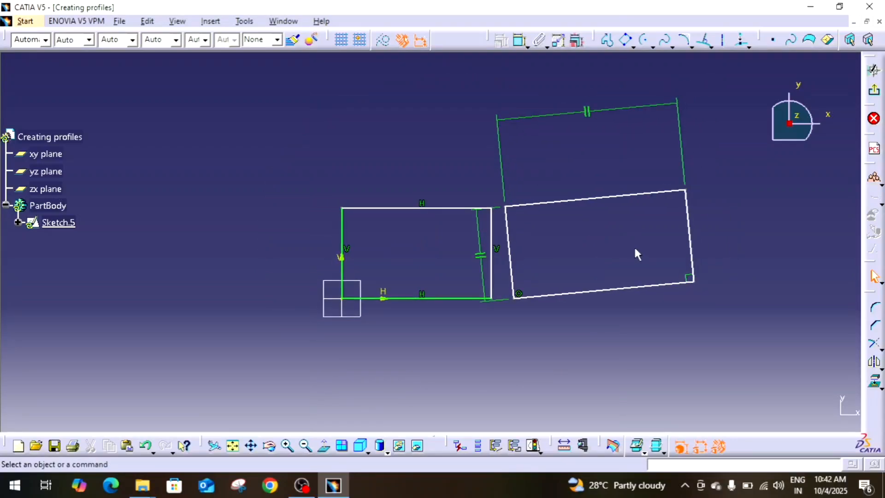
- Draw a parallelogram below the oriented rectangle, with its first corner at about H 194 mm, V -71 mm
{"action": "left_click", "coordinate": [630, 46]}
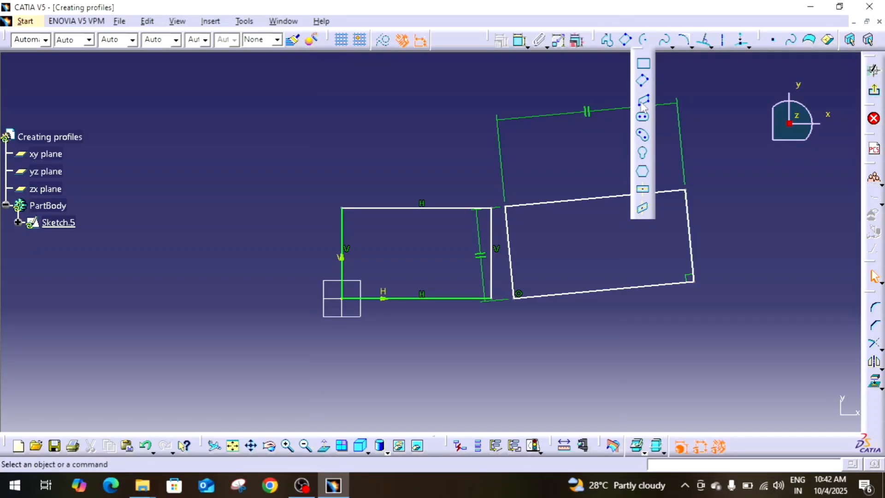
{"action": "left_click", "coordinate": [642, 102]}
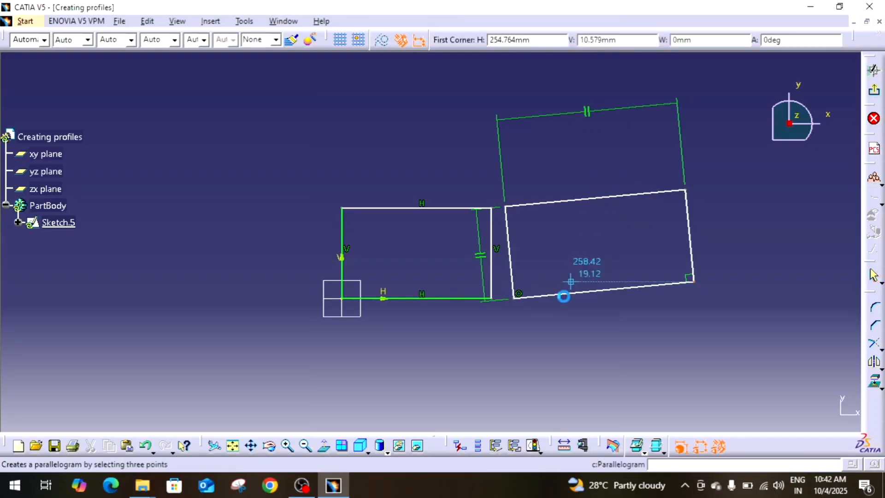
{"action": "left_click", "coordinate": [510, 360]}
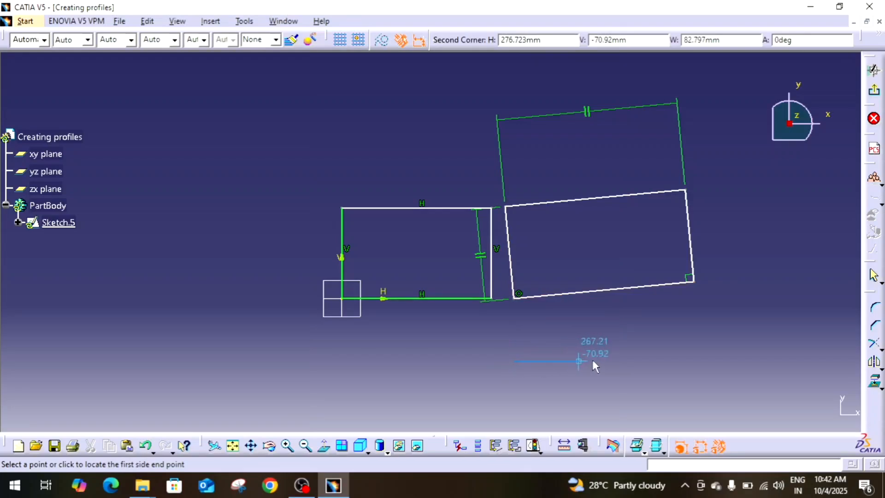
{"action": "left_click", "coordinate": [571, 306]}
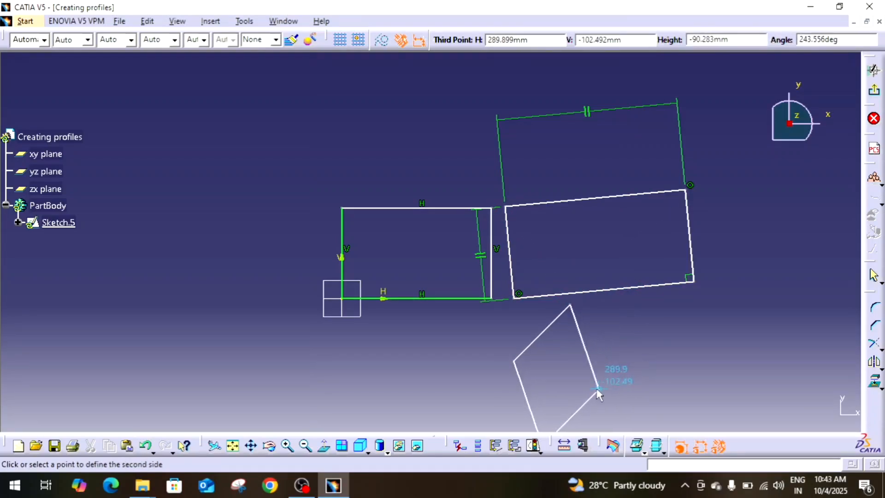
{"action": "middle_click_drag", "start_coordinate": [595, 393], "coordinate": [604, 320]}
{"action": "left_click", "coordinate": [597, 329]}
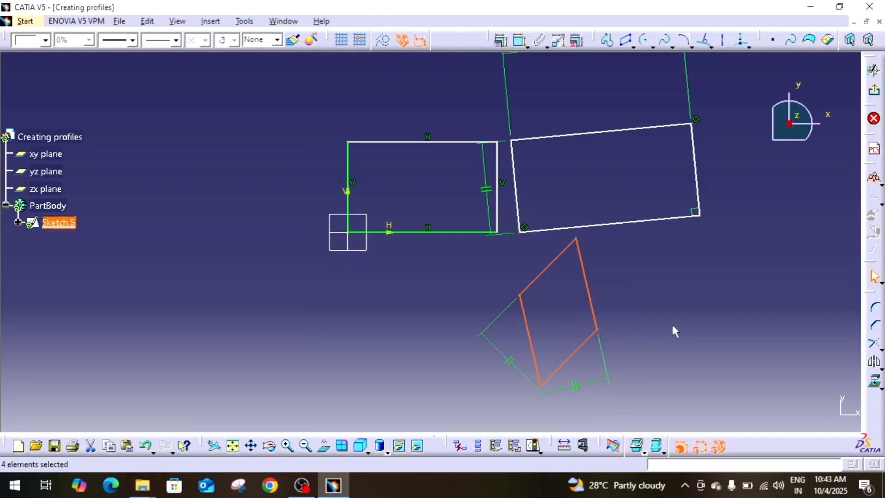
{"action": "middle_click_drag", "start_coordinate": [674, 331], "coordinate": [676, 376]}
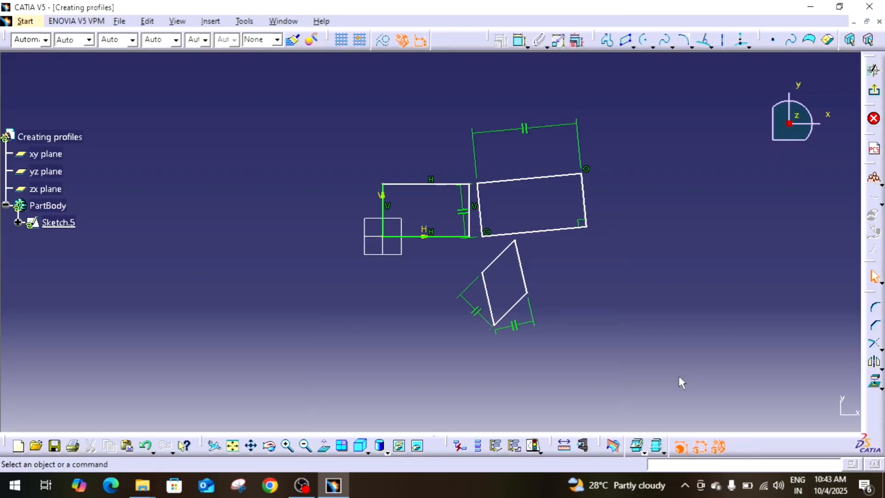
- Draw a horizontal elongated hole with its first center at about H 552 mm, V 76 mm and a radius of about 43 mm
{"action": "left_click", "coordinate": [633, 47]}
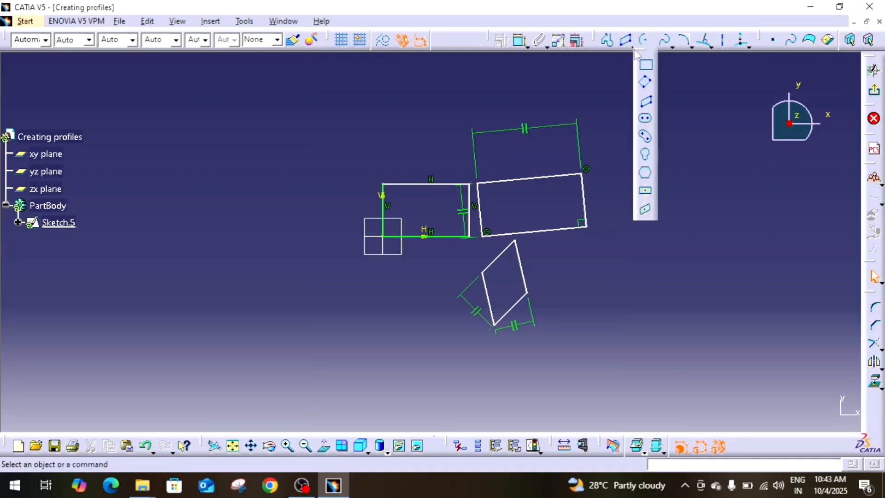
{"action": "left_click", "coordinate": [646, 135]}
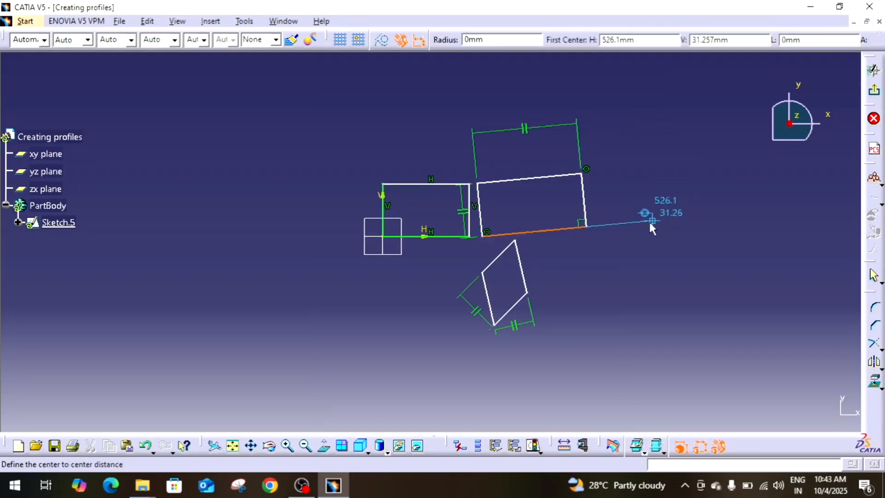
{"action": "left_click", "coordinate": [666, 197]}
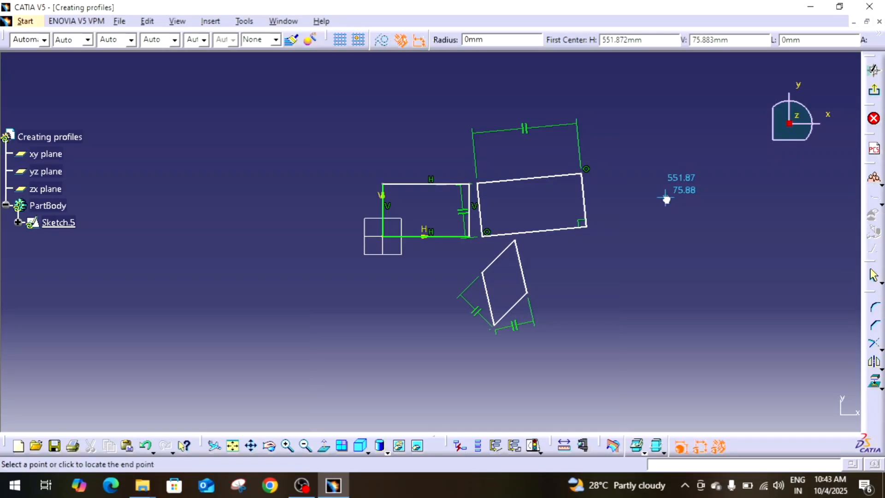
{"action": "left_click", "coordinate": [754, 197]}
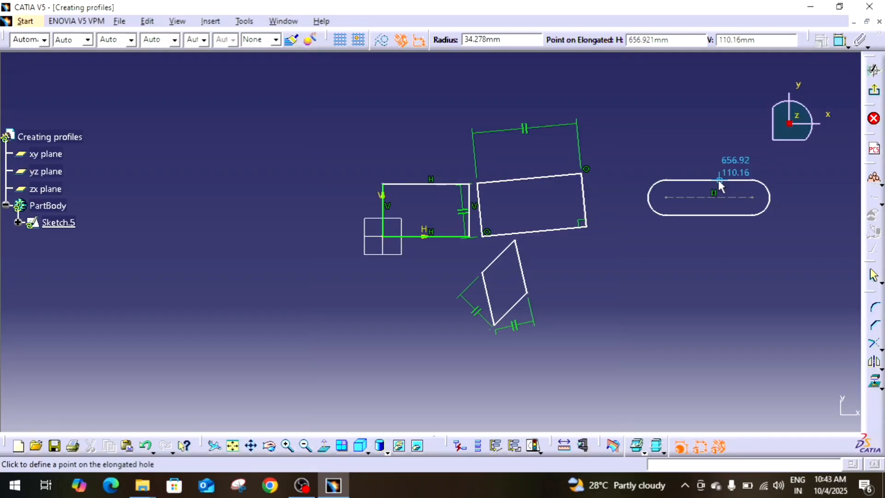
{"action": "left_click", "coordinate": [764, 181]}
{"action": "left_click", "coordinate": [765, 245]}
{"action": "mouse_move", "coordinate": [765, 245]}
{"action": "middle_mouse_down"}
{"action": "mouse_move", "coordinate": [666, 258]}
{"action": "mouse_move", "coordinate": [632, 249]}
{"action": "mouse_move", "coordinate": [644, 236]}
{"action": "middle_mouse_up"}
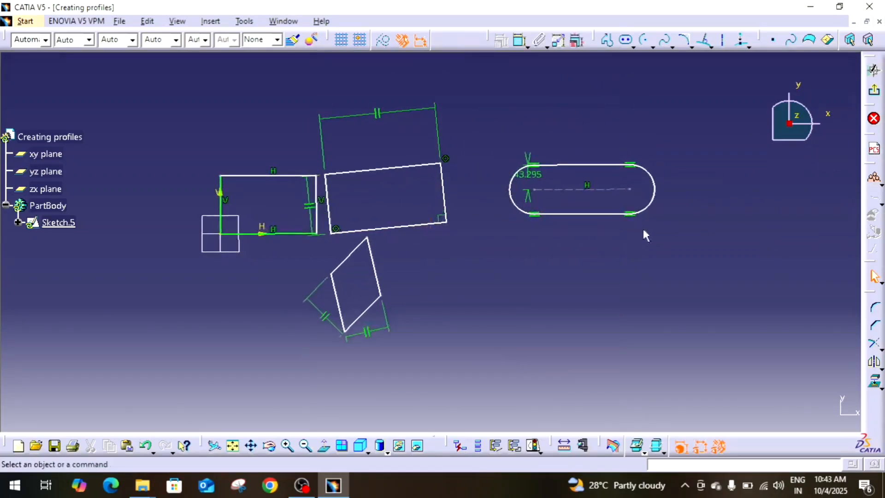
- Draw a cylindrical elongated hole below the straight slot, with a center arc radius of about 51 mm and an end radius of about 9.6 mm
{"action": "left_click", "coordinate": [635, 47]}
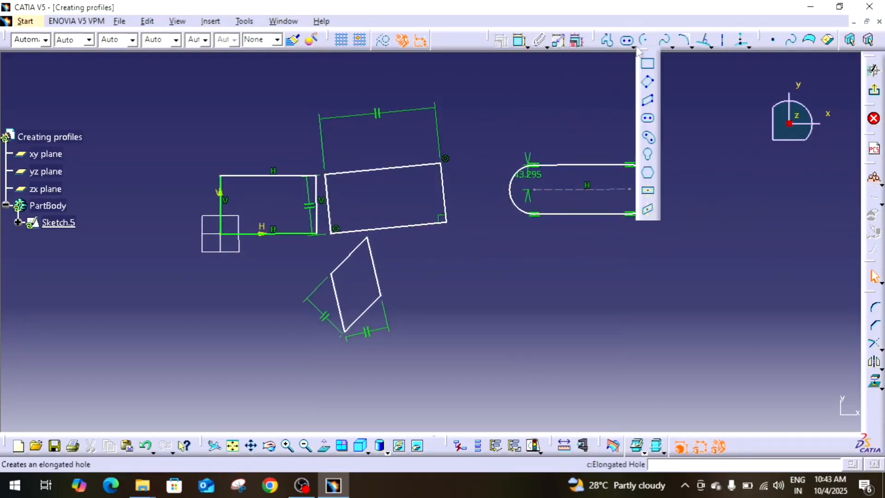
{"action": "left_click", "coordinate": [648, 137]}
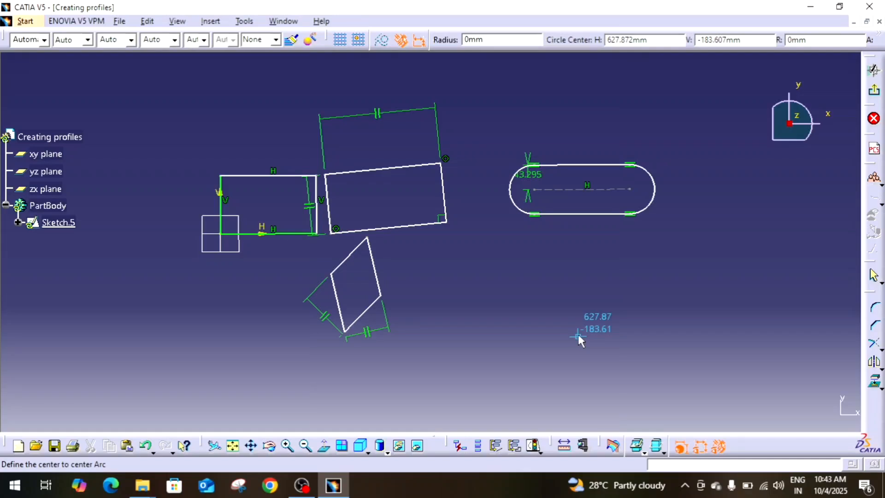
{"action": "left_click", "coordinate": [549, 311]}
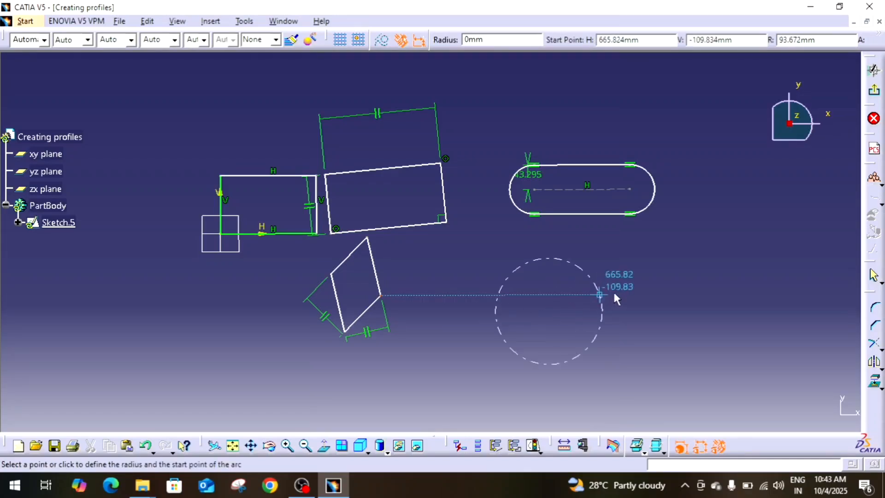
{"action": "left_click", "coordinate": [579, 302]}
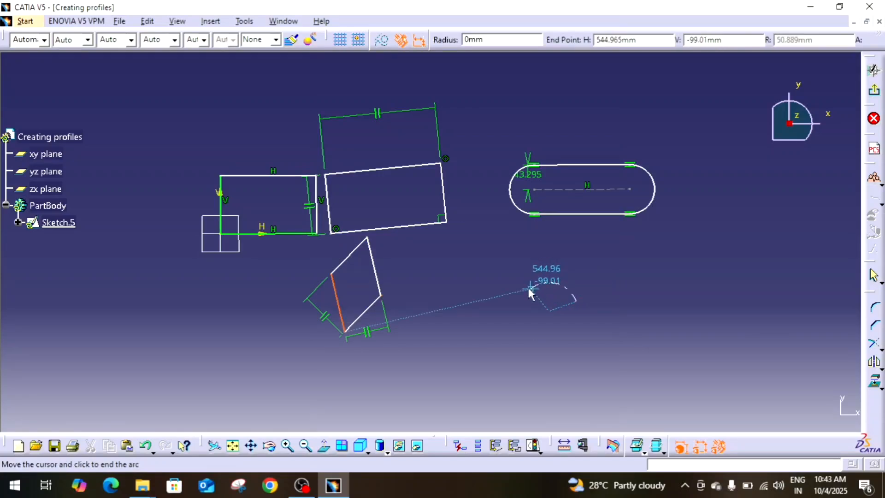
{"action": "left_click", "coordinate": [529, 288]}
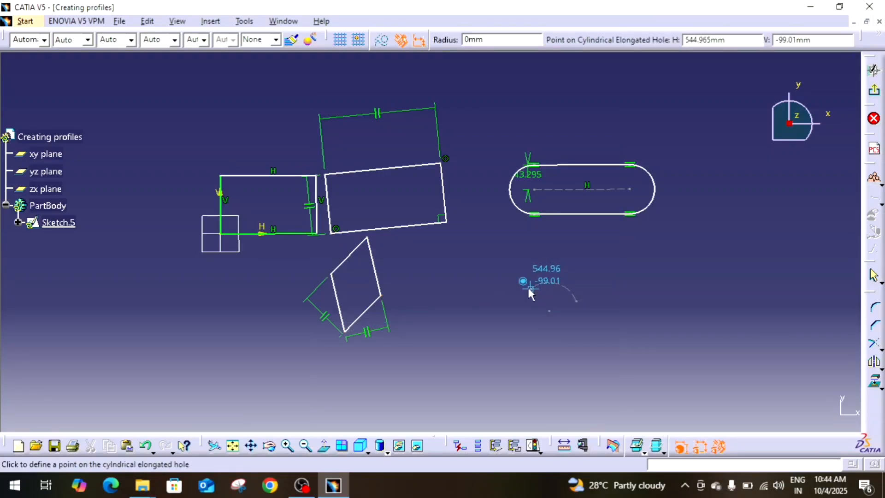
{"action": "left_click", "coordinate": [559, 283]}
{"action": "middle_click_drag", "start_coordinate": [651, 285], "coordinate": [504, 217]}
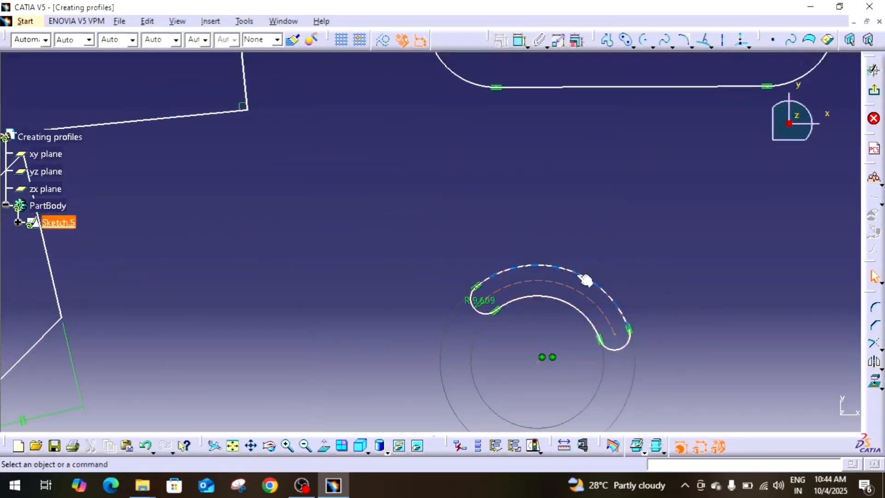
{"action": "left_click", "coordinate": [575, 291]}
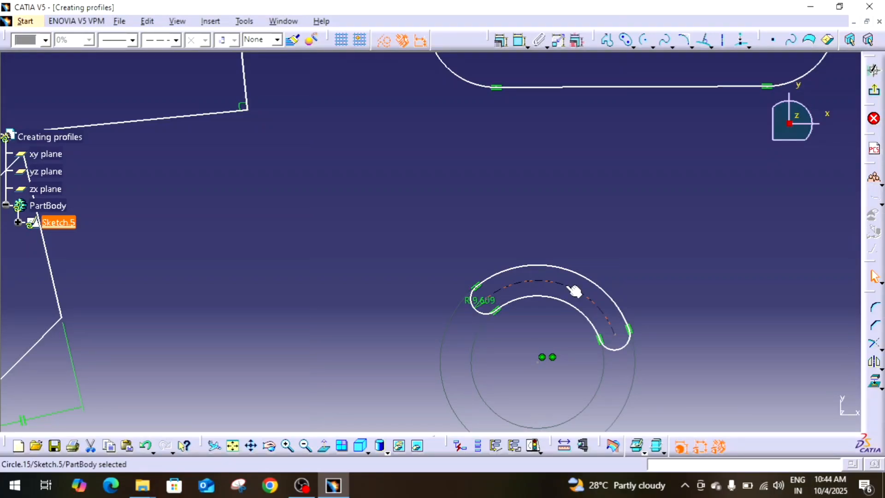
{"action": "mouse_move", "coordinate": [662, 223]}
{"action": "middle_mouse_down"}
{"action": "mouse_move", "coordinate": [658, 297]}
{"action": "mouse_move", "coordinate": [649, 222]}
{"action": "mouse_move", "coordinate": [621, 257]}
{"action": "middle_mouse_up"}
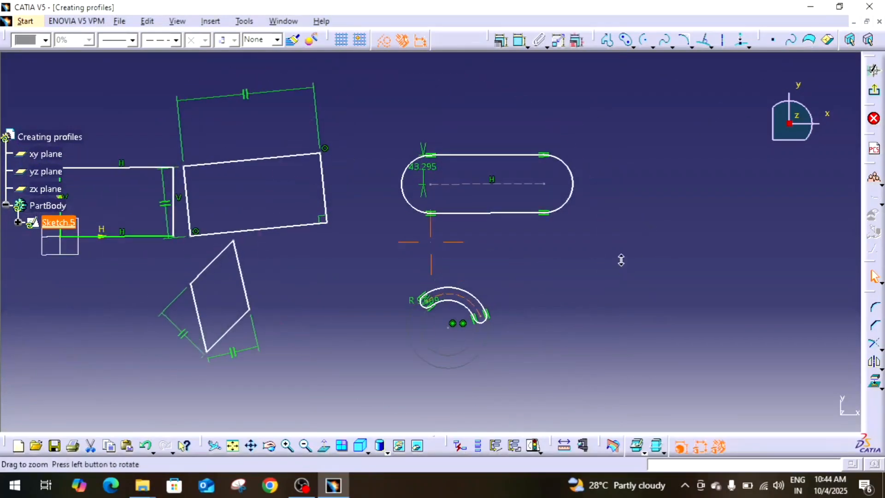
- Draw an upright keyhole profile with its large center at about H 902 mm, V -71 mm and a large radius of about 28 mm
{"action": "left_click", "coordinate": [638, 45]}
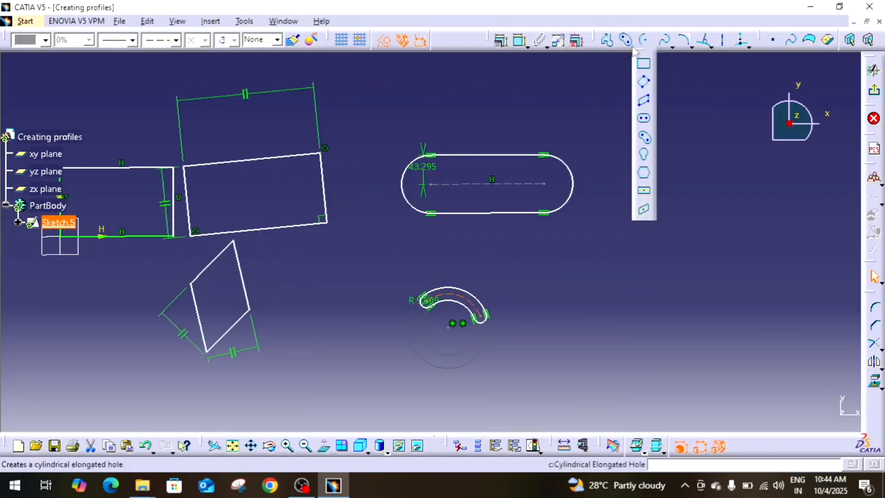
{"action": "left_click", "coordinate": [646, 156]}
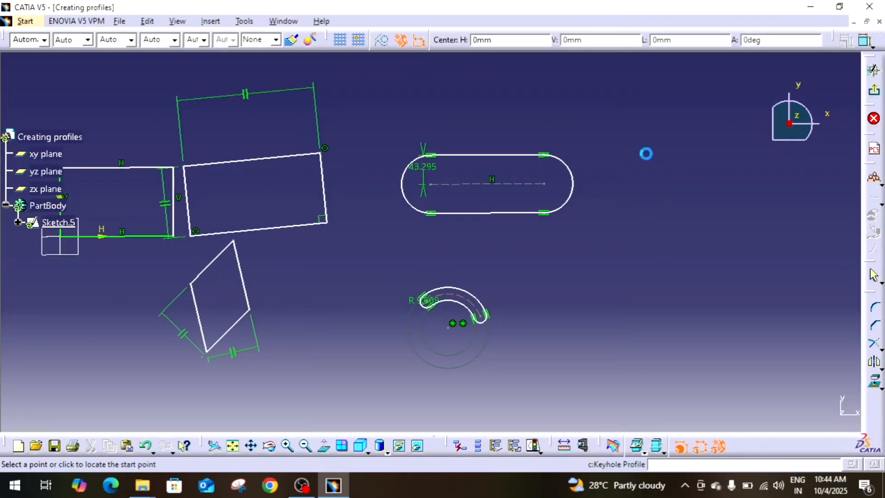
{"action": "left_click", "coordinate": [668, 284]}
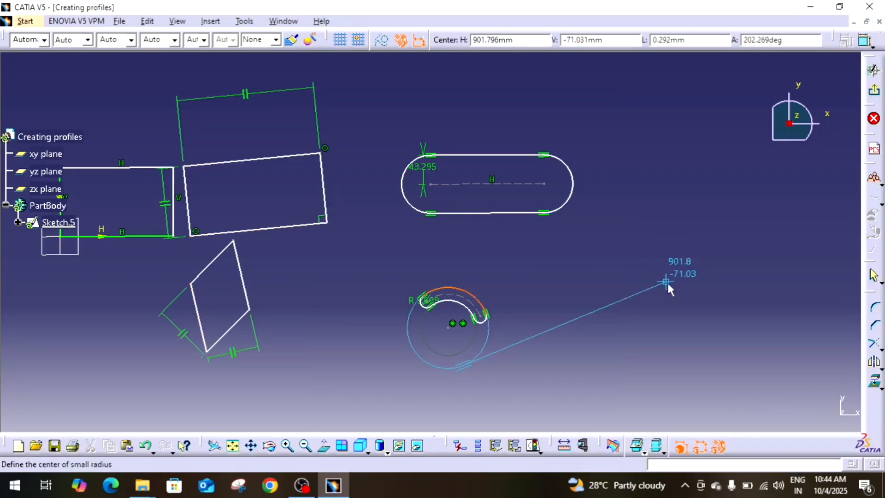
{"action": "left_click", "coordinate": [666, 253]}
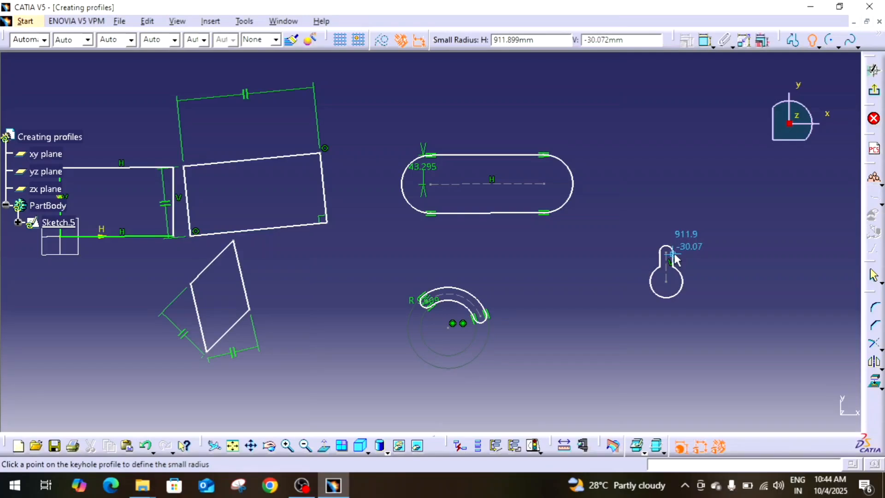
{"action": "left_click", "coordinate": [674, 253]}
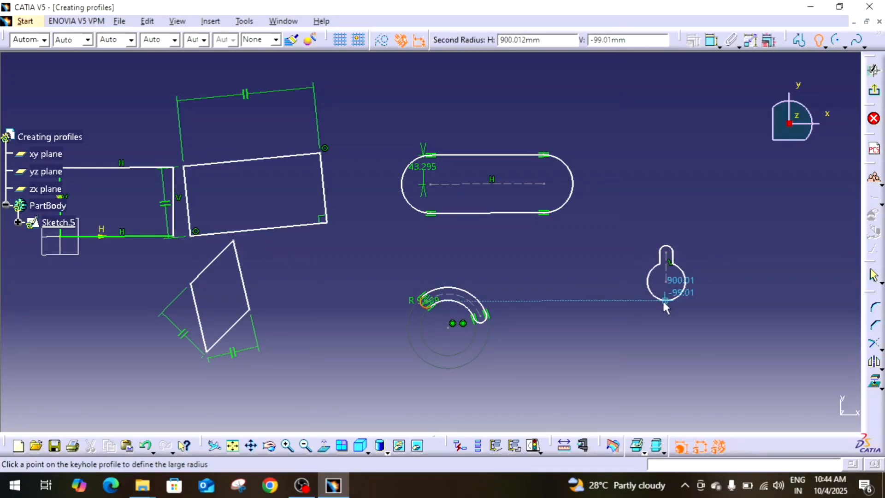
{"action": "left_click", "coordinate": [663, 301]}
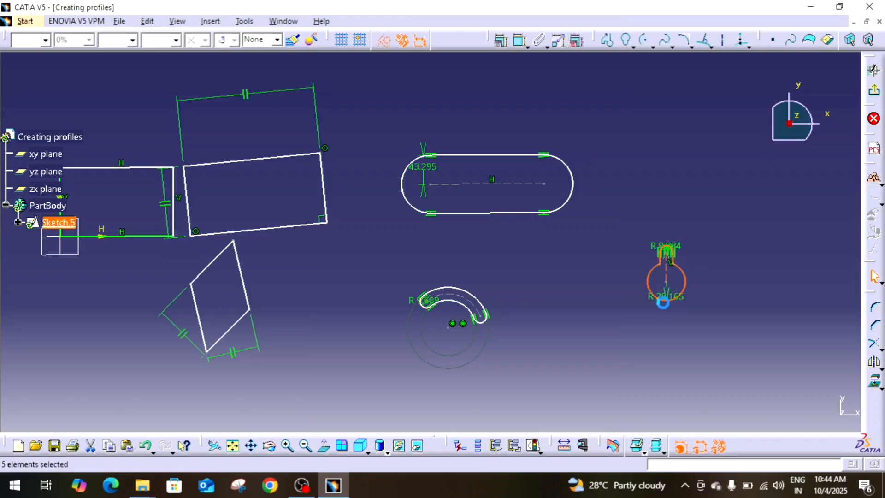
{"action": "left_click", "coordinate": [754, 272]}
- Delete the keyhole profile together with its constraints
{"action": "mouse_move", "coordinate": [755, 272]}
{"action": "middle_mouse_down"}
{"action": "mouse_move", "coordinate": [778, 202]}
{"action": "mouse_move", "coordinate": [688, 204]}
{"action": "mouse_move", "coordinate": [606, 156]}
{"action": "mouse_move", "coordinate": [656, 223]}
{"action": "mouse_move", "coordinate": [480, 223]}
{"action": "mouse_move", "coordinate": [477, 262]}
{"action": "mouse_move", "coordinate": [448, 208]}
{"action": "middle_mouse_up"}
{"action": "left_click_drag", "start_coordinate": [445, 200], "coordinate": [585, 367]}
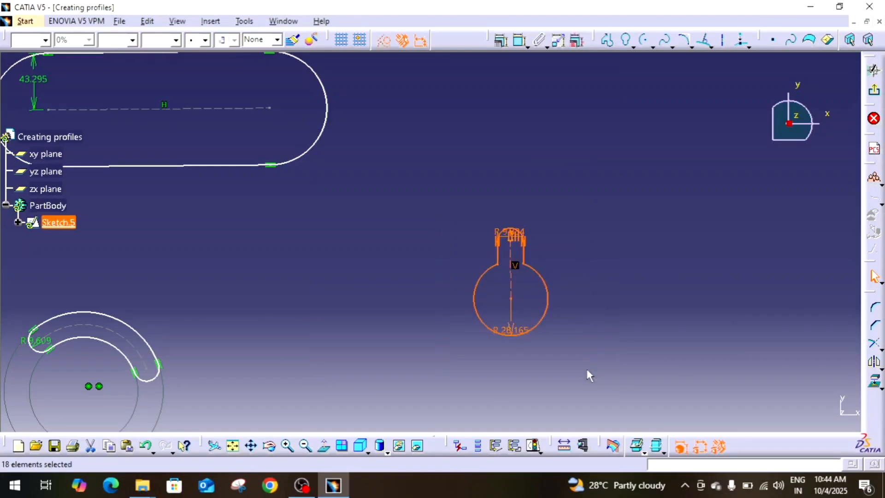
{"action": "key", "text": "Delete"}
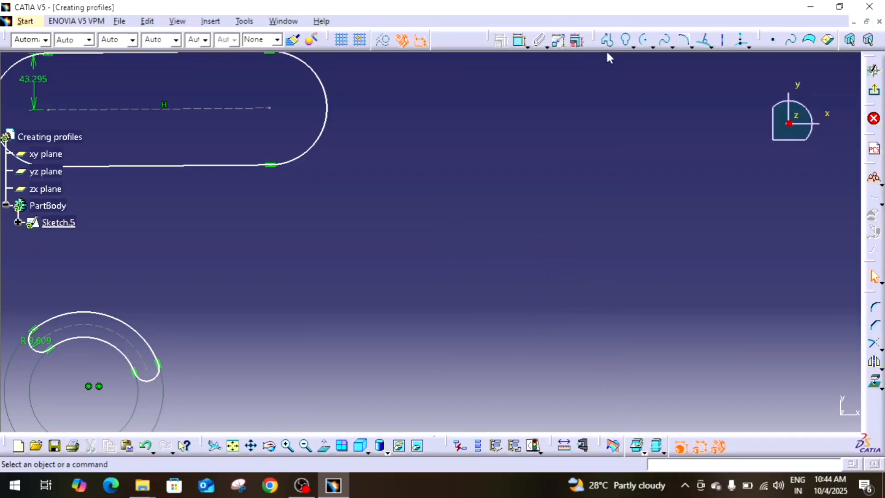
- Draw a small keyhole profile with its narrow end pointing down, a large radius of about 10.7 mm and a small radius of about 4.6 mm
{"action": "left_click", "coordinate": [627, 42]}
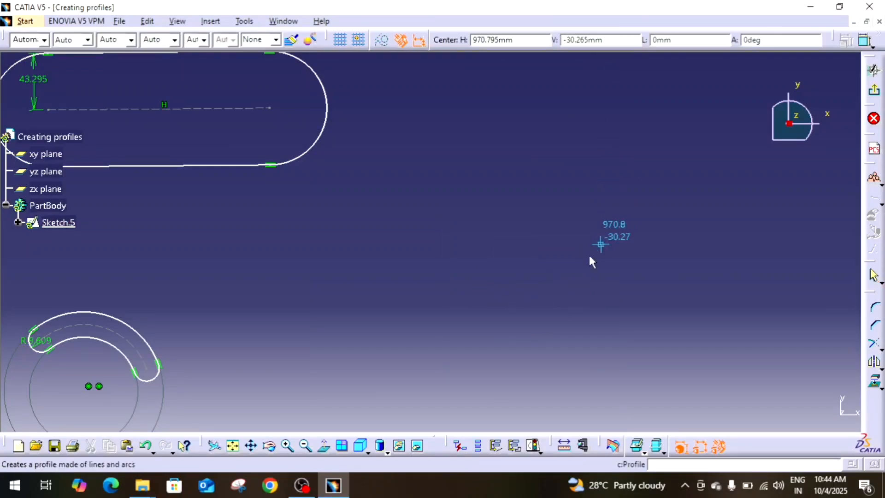
{"action": "left_click", "coordinate": [554, 286]}
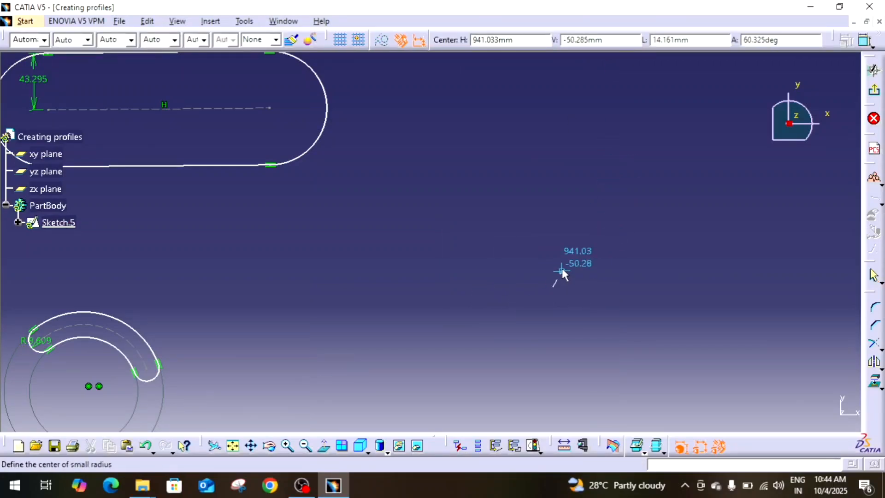
{"action": "left_click", "coordinate": [552, 299]}
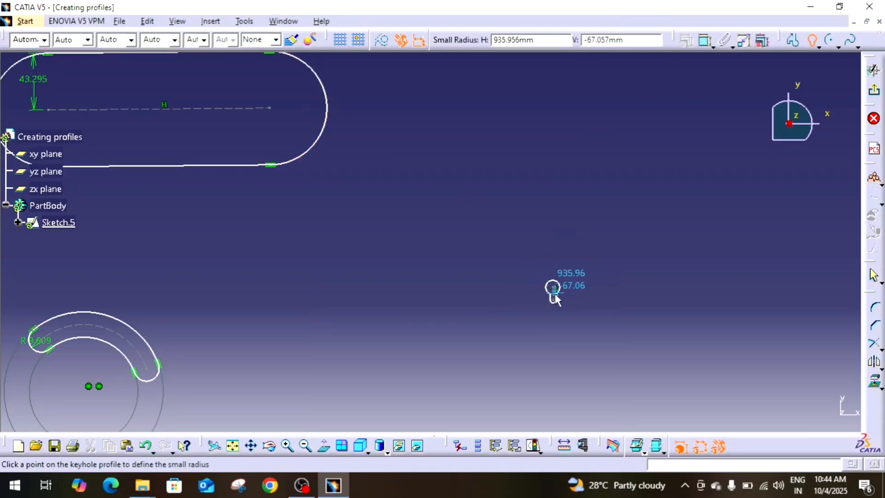
{"action": "middle_click_drag", "start_coordinate": [555, 290], "coordinate": [591, 251]}
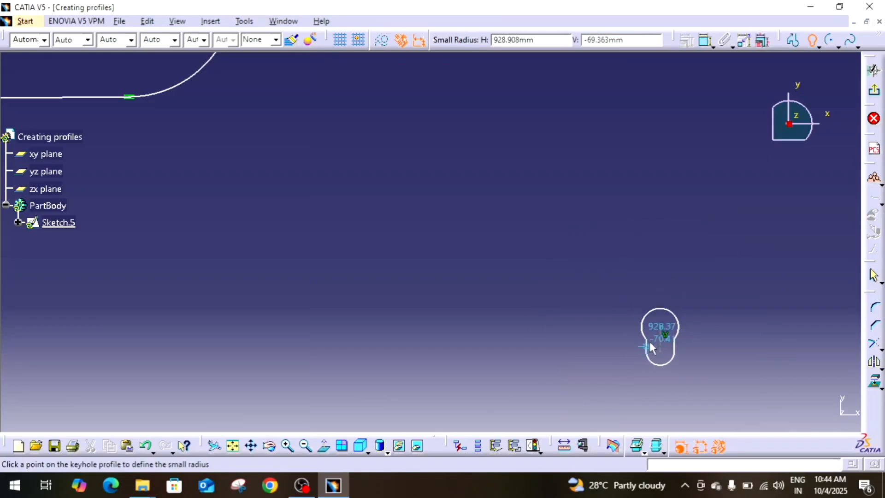
{"action": "left_click", "coordinate": [672, 342]}
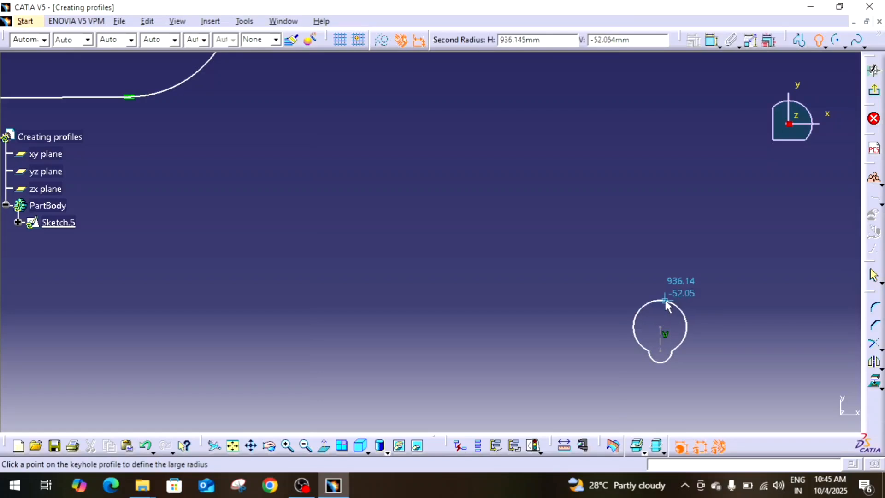
{"action": "left_click", "coordinate": [664, 301]}
- Draw a hexagon beside the small keyhole, centered at about H 866 mm, with horizontal flats and about 32 mm across flats
{"action": "mouse_move", "coordinate": [702, 268]}
{"action": "middle_mouse_down"}
{"action": "mouse_move", "coordinate": [574, 189]}
{"action": "mouse_move", "coordinate": [597, 146]}
{"action": "middle_mouse_up"}
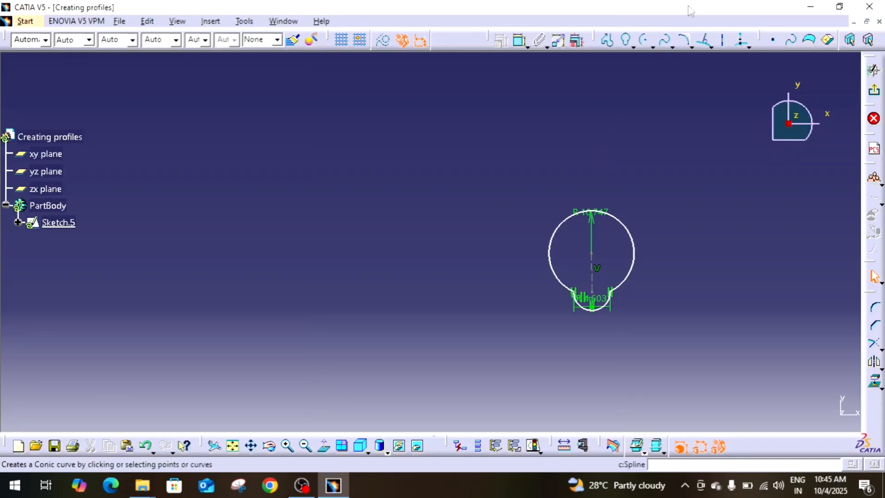
{"action": "left_click", "coordinate": [634, 46]}
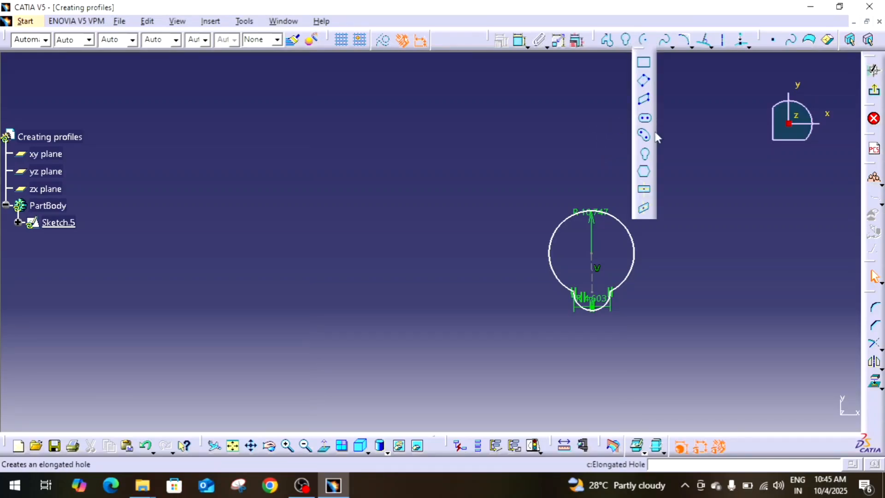
{"action": "left_click", "coordinate": [645, 173]}
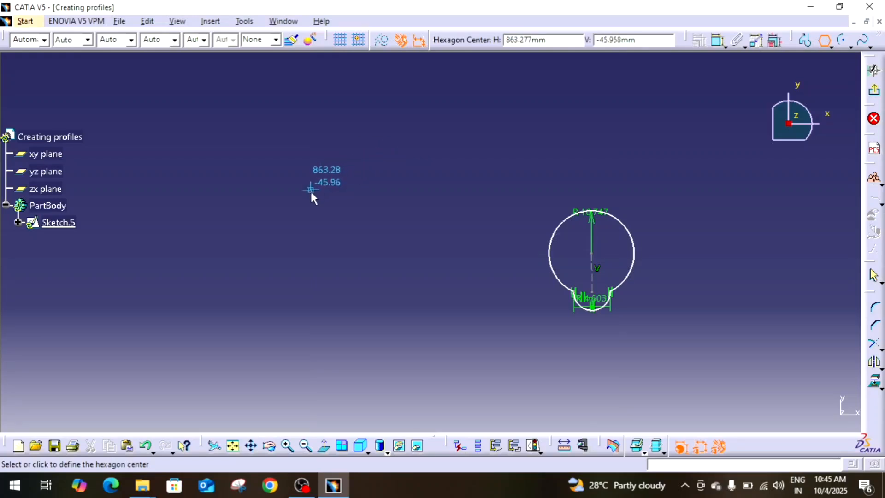
{"action": "left_click", "coordinate": [321, 210]}
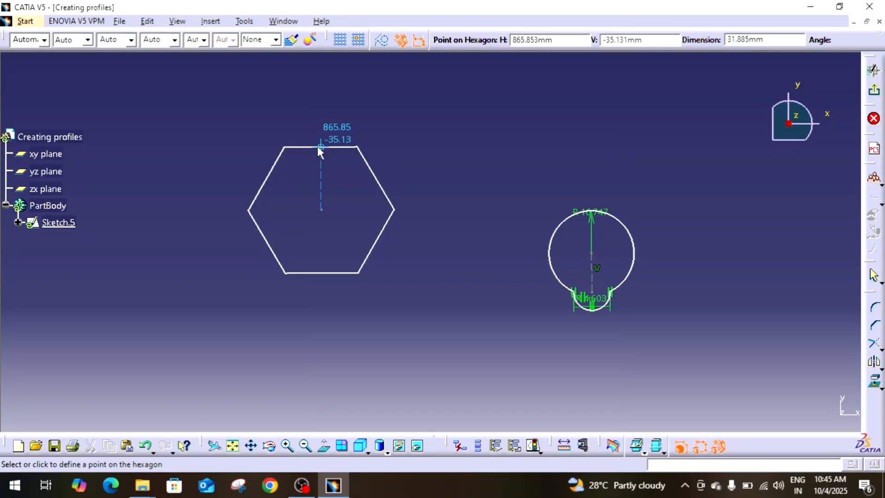
{"action": "left_click", "coordinate": [317, 146]}
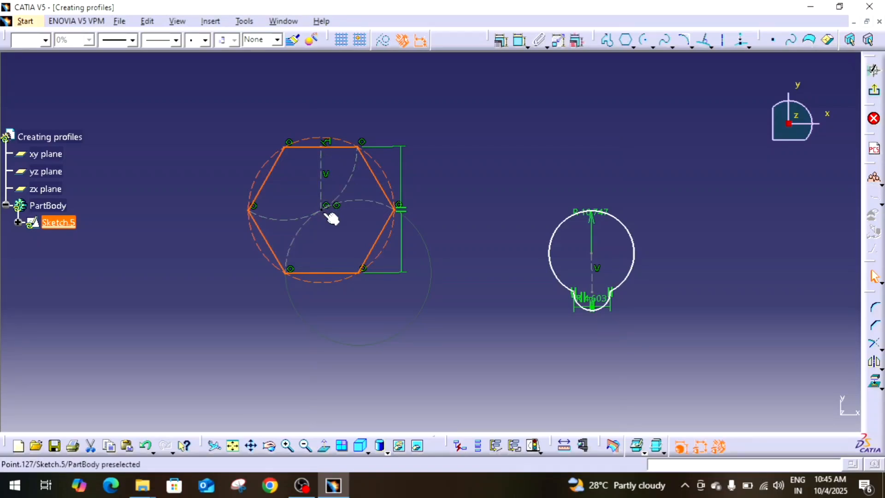
{"action": "left_click", "coordinate": [461, 184]}
- Draw a tall centered rectangle with its center on the sketch origin
{"action": "middle_click_drag", "start_coordinate": [462, 184], "coordinate": [469, 254]}
{"action": "scroll", "coordinate": [468, 253], "scroll_direction": "up", "scroll_amount": 1}
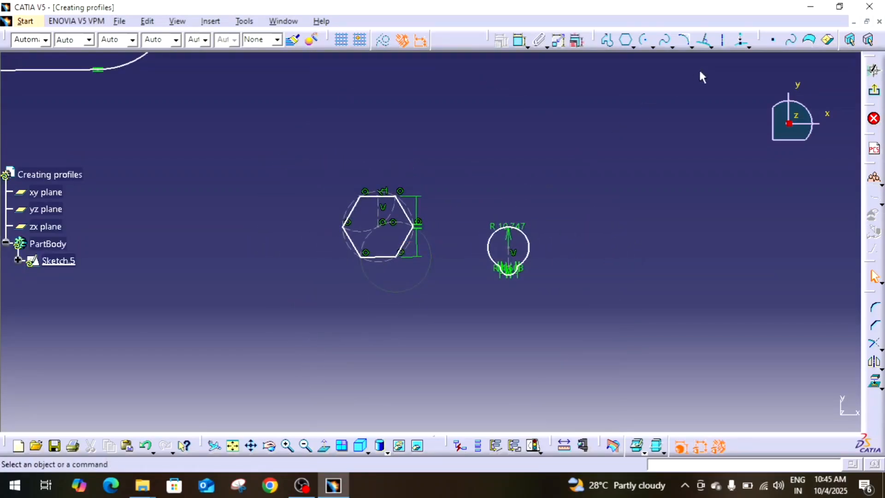
{"action": "left_click", "coordinate": [635, 46]}
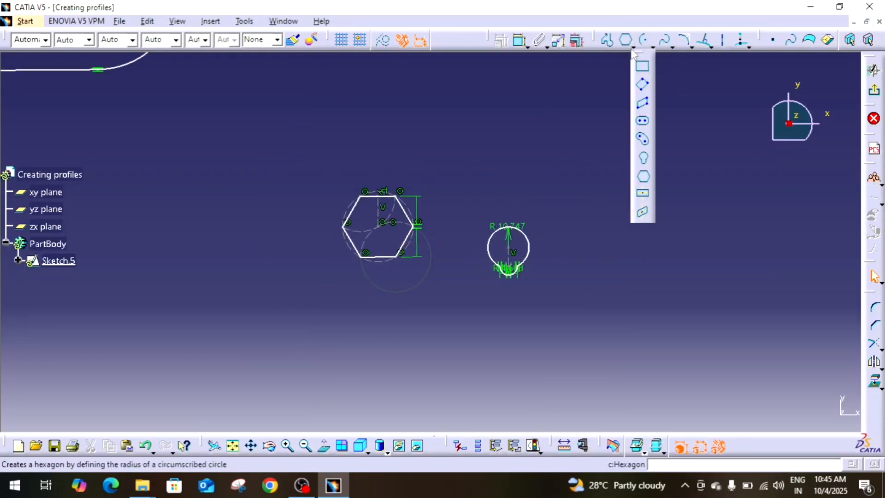
{"action": "left_click", "coordinate": [645, 196]}
{"action": "middle_click_drag", "start_coordinate": [484, 168], "coordinate": [722, 258]}
{"action": "middle_click_drag", "start_coordinate": [385, 183], "coordinate": [719, 215]}
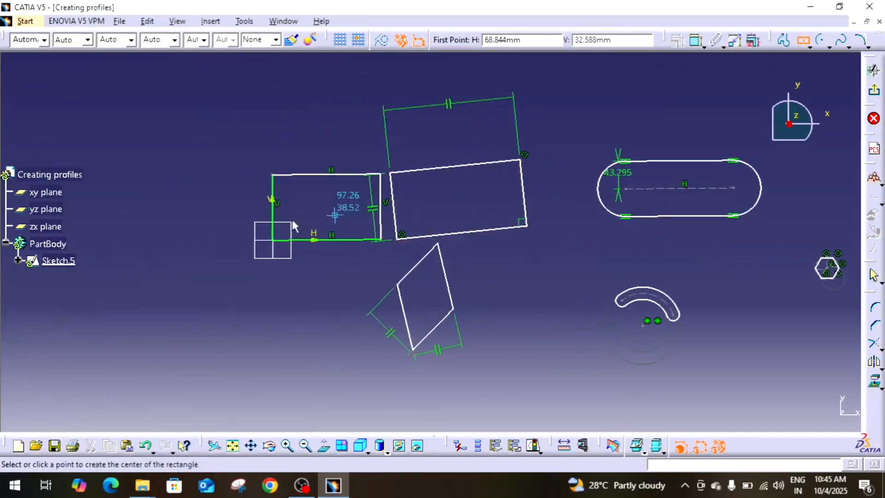
{"action": "left_click", "coordinate": [273, 240]}
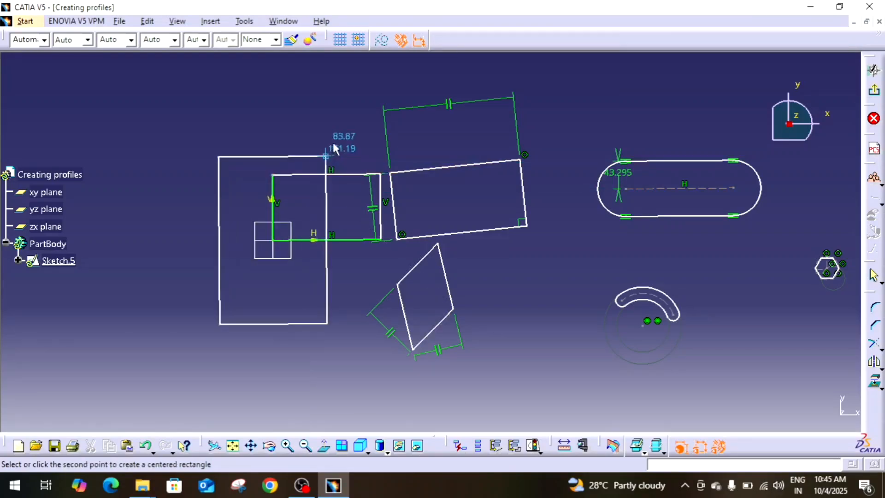
{"action": "left_click", "coordinate": [309, 147]}
{"action": "left_click", "coordinate": [324, 445]}
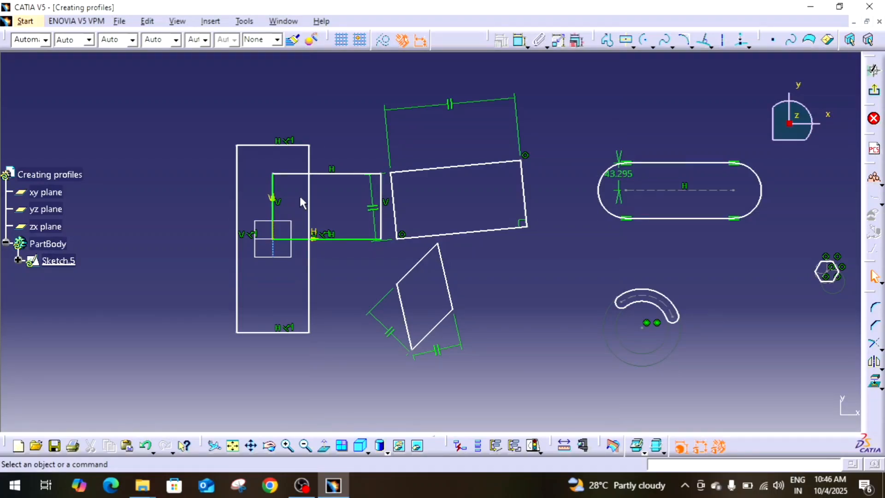
{"action": "left_click", "coordinate": [633, 46]}
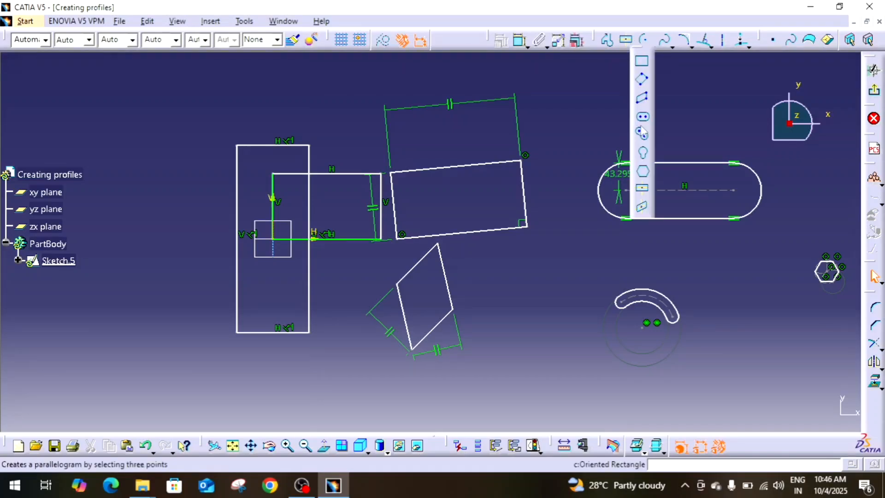
{"action": "left_click", "coordinate": [644, 209]}
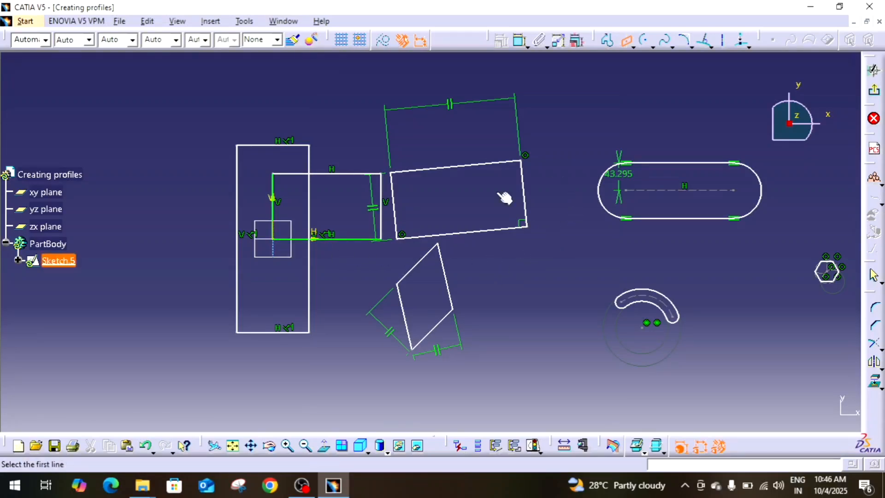
{"action": "left_click", "coordinate": [306, 240]}
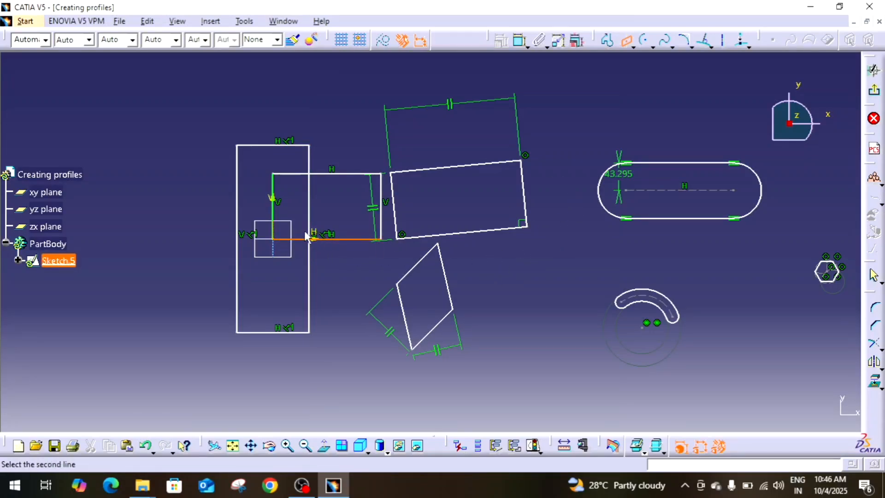
{"action": "left_click", "coordinate": [276, 203]}
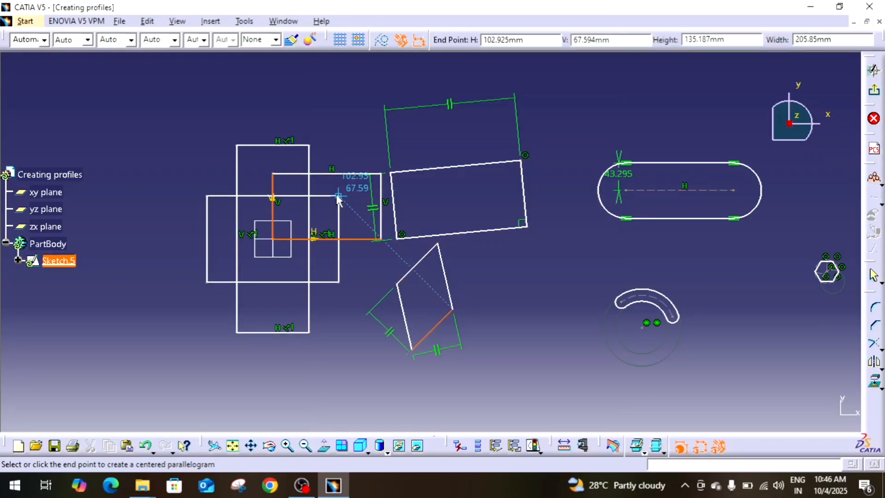
{"action": "key", "text": "Escape"}
- Delete all the profiles and constraints from the sketch
{"action": "middle_click_drag", "start_coordinate": [336, 195], "coordinate": [336, 236]}
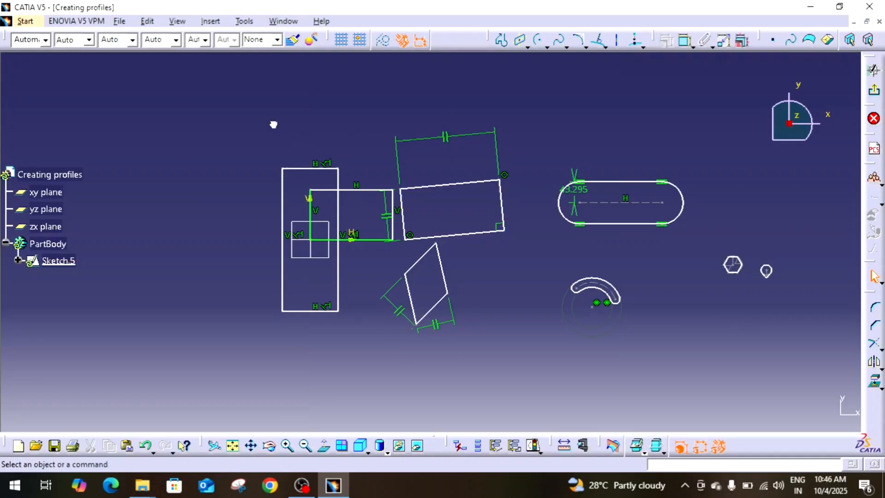
{"action": "mouse_move", "coordinate": [273, 123]}
{"action": "left_mouse_down"}
{"action": "mouse_move", "coordinate": [575, 319]}
{"action": "mouse_move", "coordinate": [765, 350]}
{"action": "mouse_move", "coordinate": [798, 346]}
{"action": "left_mouse_up"}
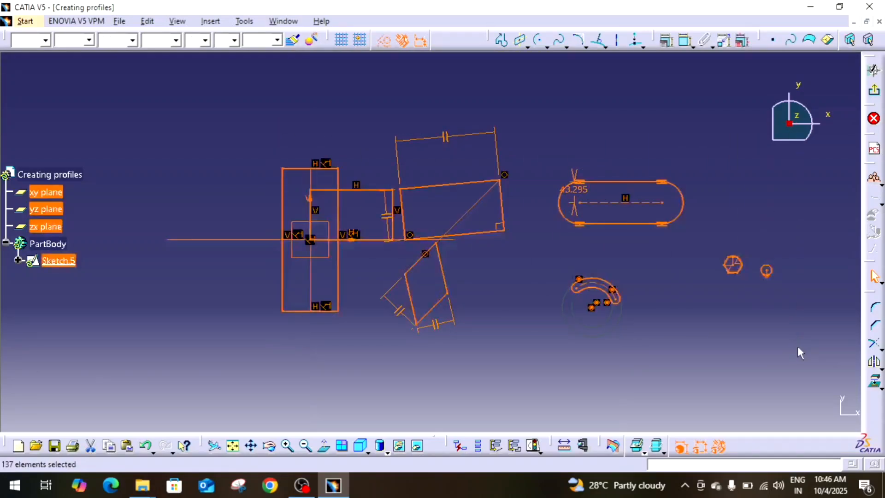
{"action": "key", "text": "Delete"}
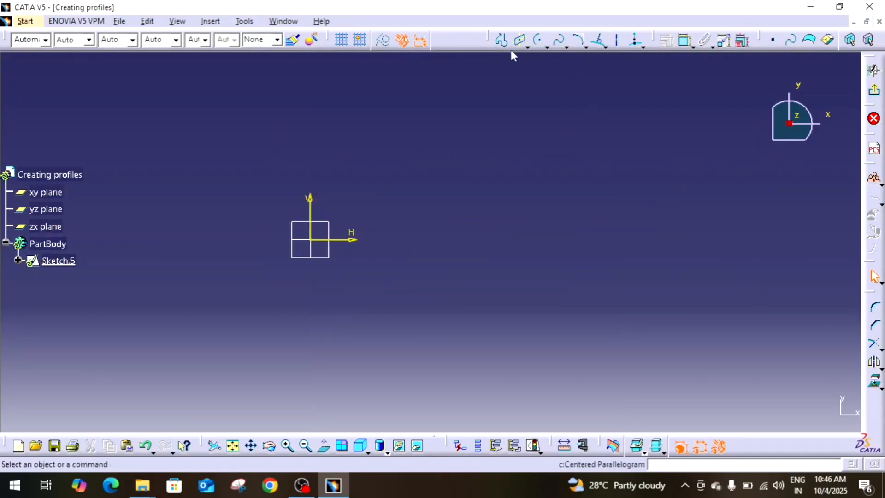
- Draw a centered parallelogram around the sketch origin, using the H and V axes as its reference lines
{"action": "left_click", "coordinate": [520, 41]}
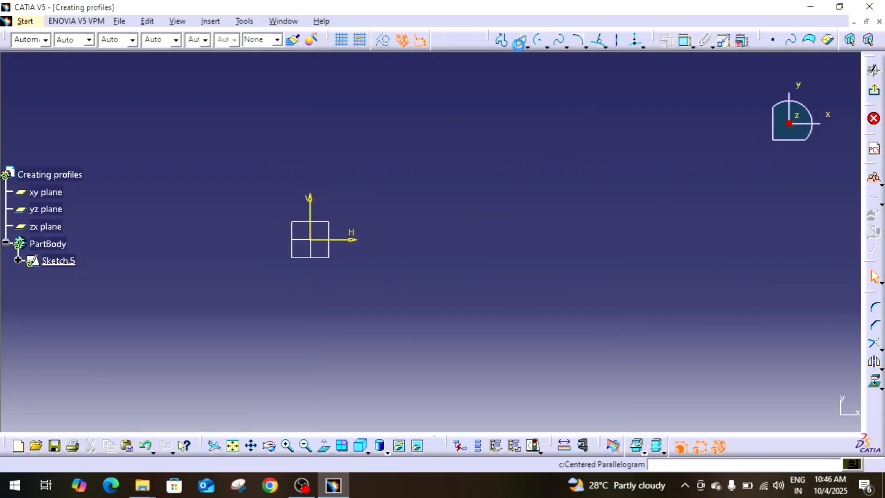
{"action": "left_click", "coordinate": [352, 240]}
{"action": "left_click", "coordinate": [312, 205]}
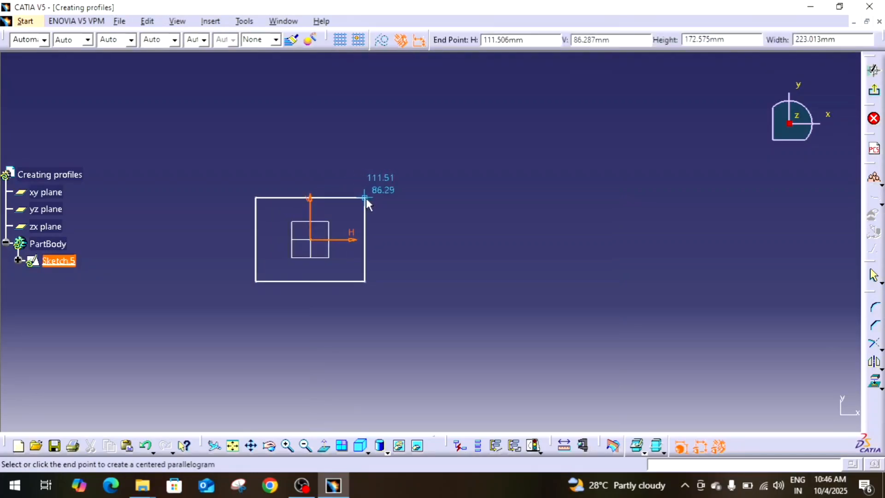
{"action": "left_click", "coordinate": [378, 194]}
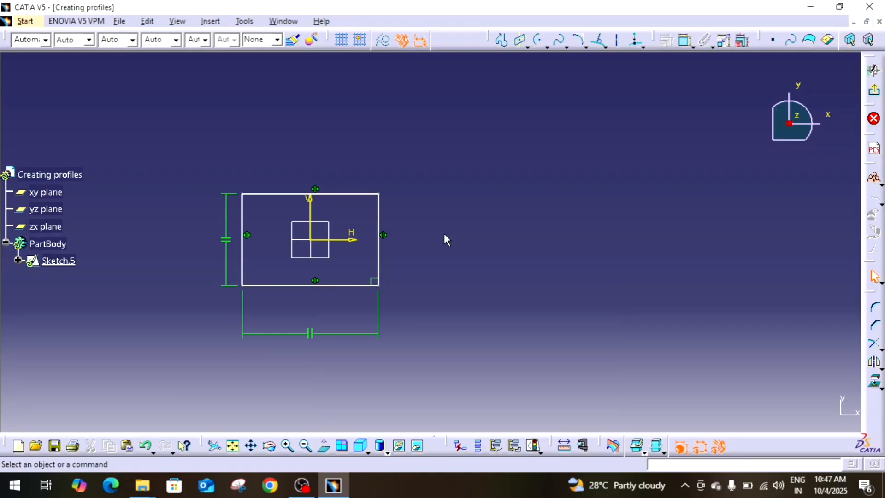
- Delete the centered parallelogram together with its constraints
{"action": "mouse_move", "coordinate": [183, 135]}
{"action": "left_mouse_down"}
{"action": "mouse_move", "coordinate": [286, 248]}
{"action": "mouse_move", "coordinate": [510, 394]}
{"action": "left_mouse_up"}
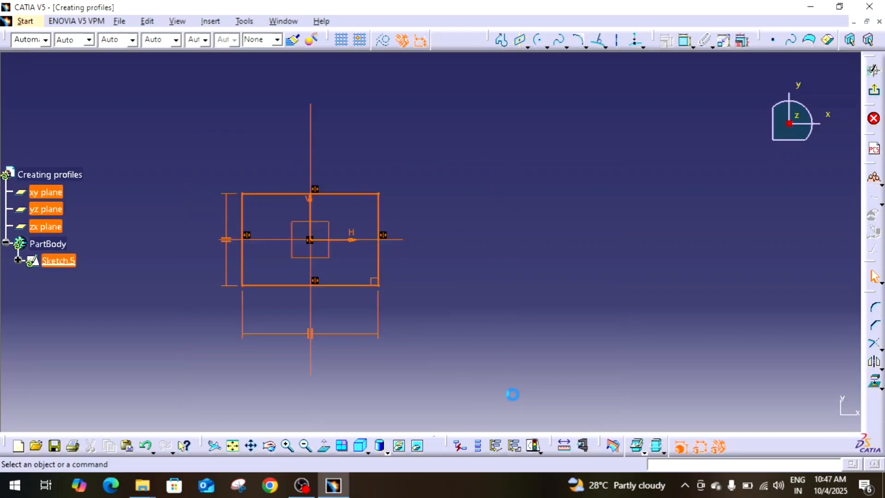
{"action": "key", "text": "Delete"}
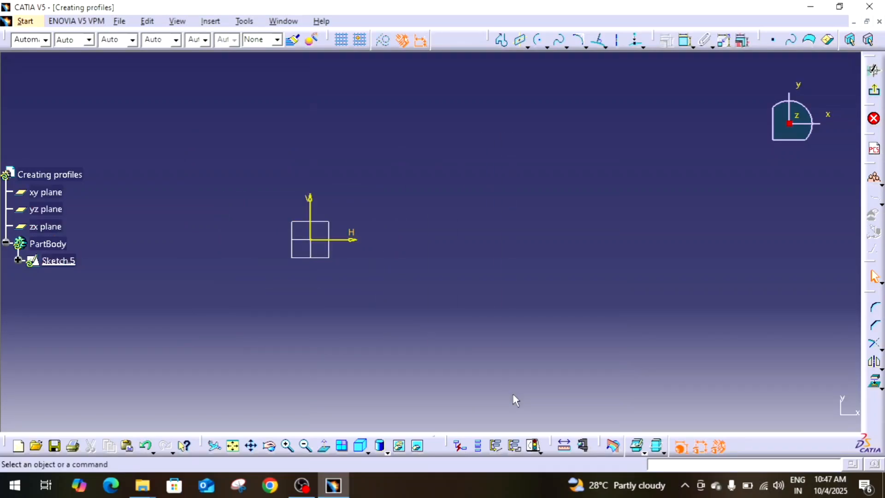
- Start a profile at the sketch origin: horizontal line about 424 mm, a line slanting upward, a tangent arc and a line about 84 mm
{"action": "left_click", "coordinate": [504, 42]}
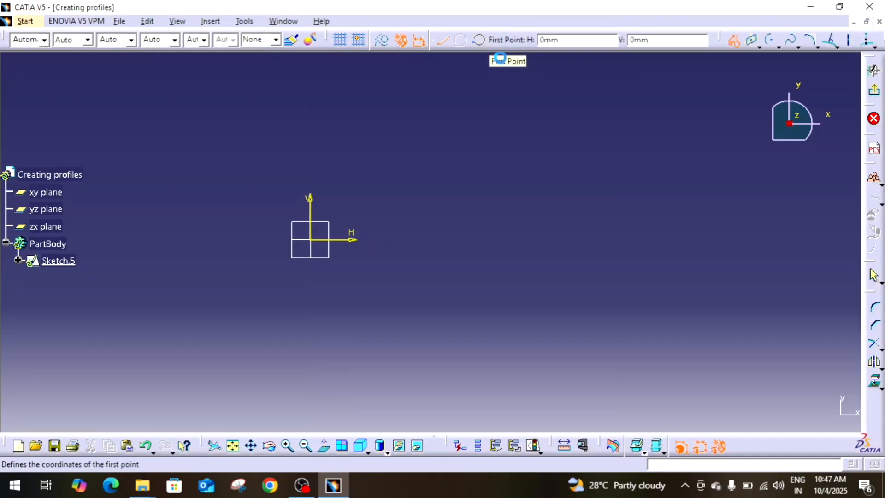
{"action": "left_click", "coordinate": [317, 244]}
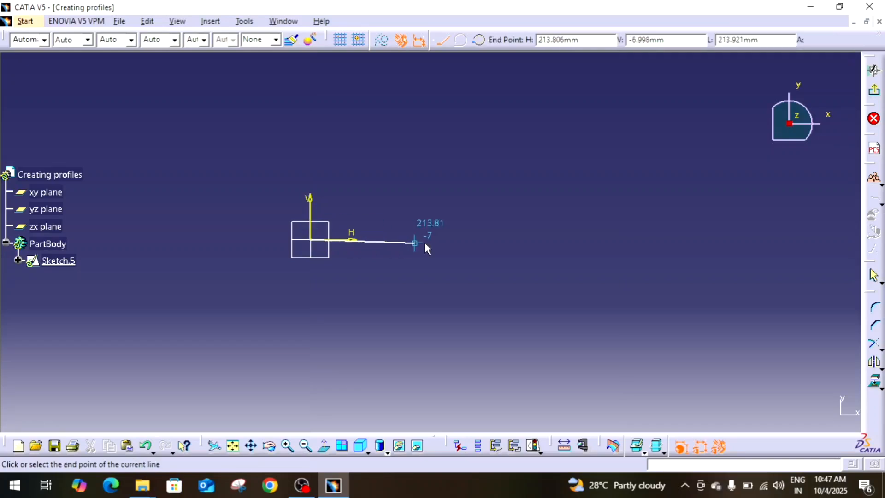
{"action": "left_click", "coordinate": [519, 239]}
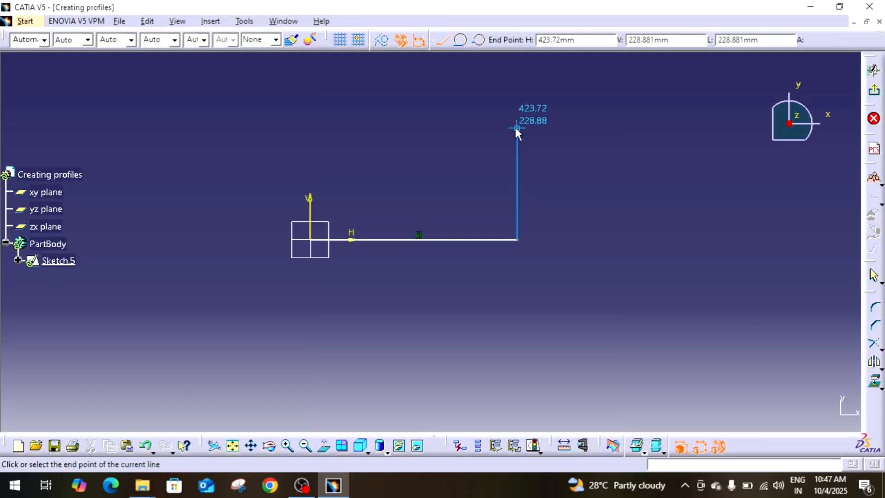
{"action": "left_click", "coordinate": [620, 173]}
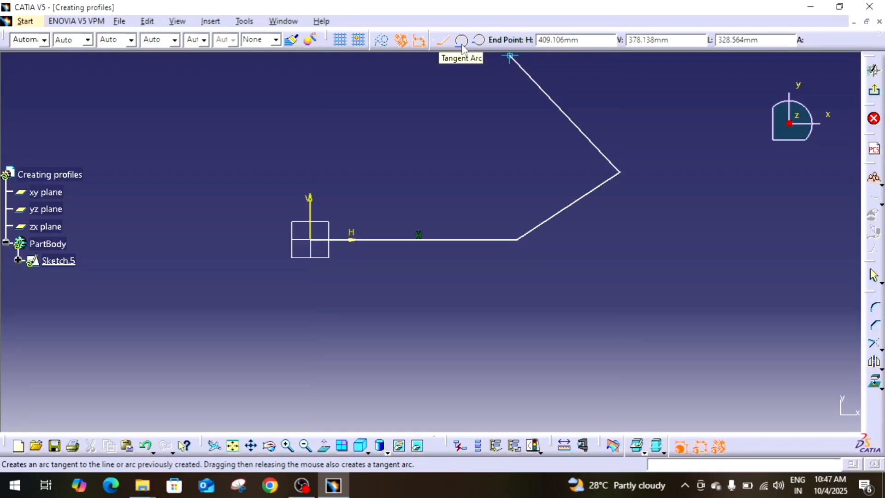
{"action": "left_click", "coordinate": [461, 43]}
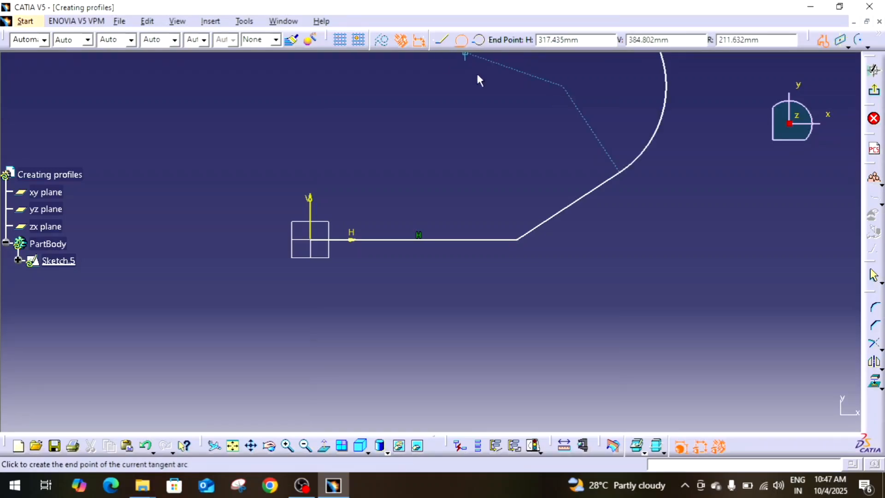
{"action": "left_click", "coordinate": [634, 117]}
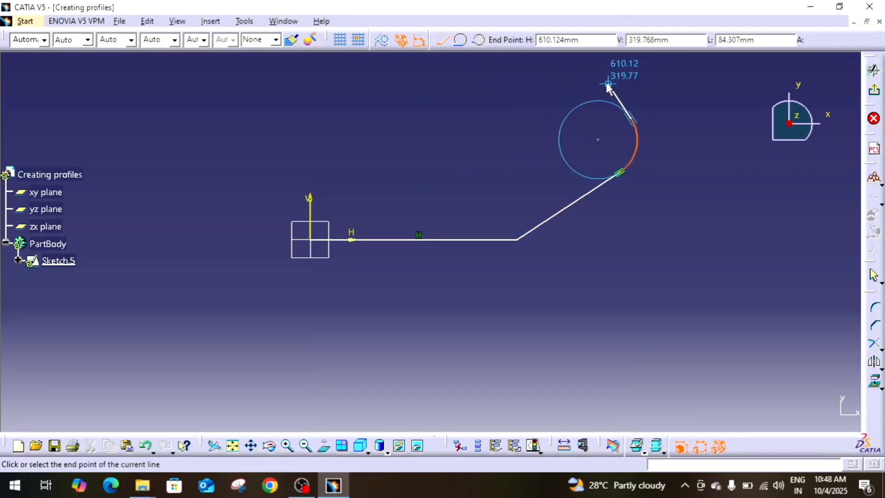
{"action": "left_click", "coordinate": [609, 85]}
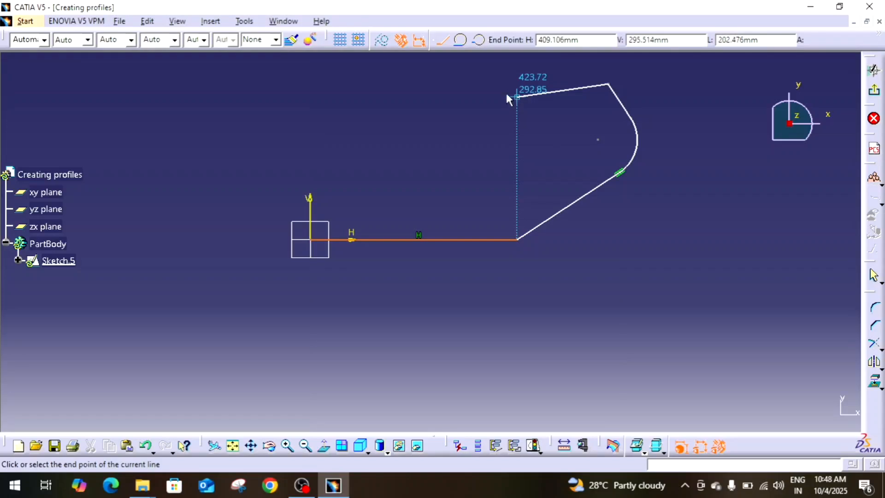
- Continue the profile with a three-point arc and close it with a straight line back to the sketch origin
{"action": "left_click", "coordinate": [478, 45]}
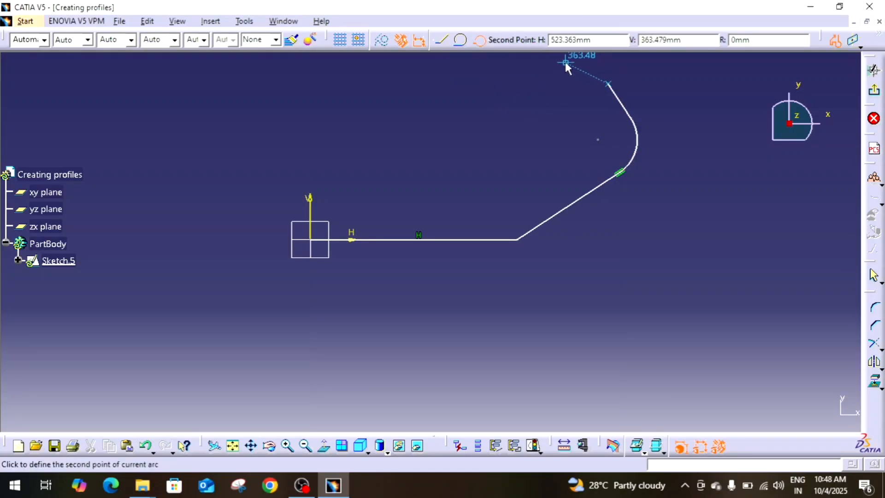
{"action": "middle_click_drag", "start_coordinate": [567, 65], "coordinate": [540, 174]}
{"action": "left_click", "coordinate": [560, 133]}
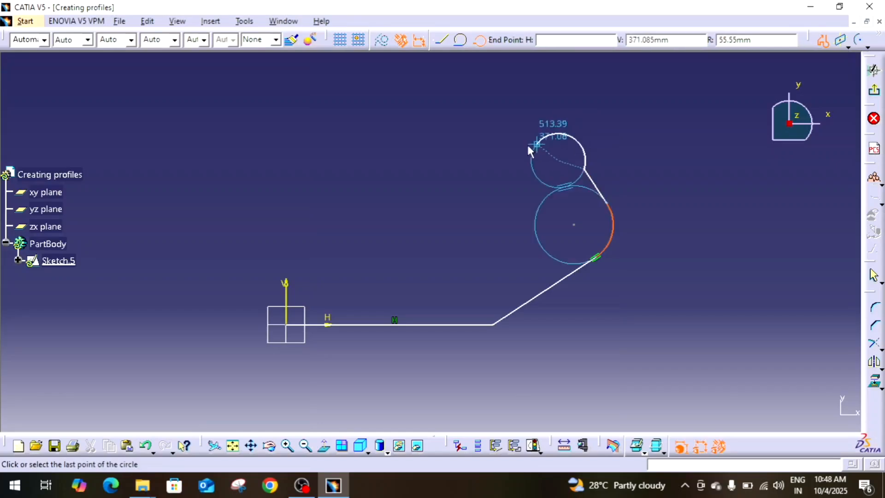
{"action": "left_click", "coordinate": [492, 147]}
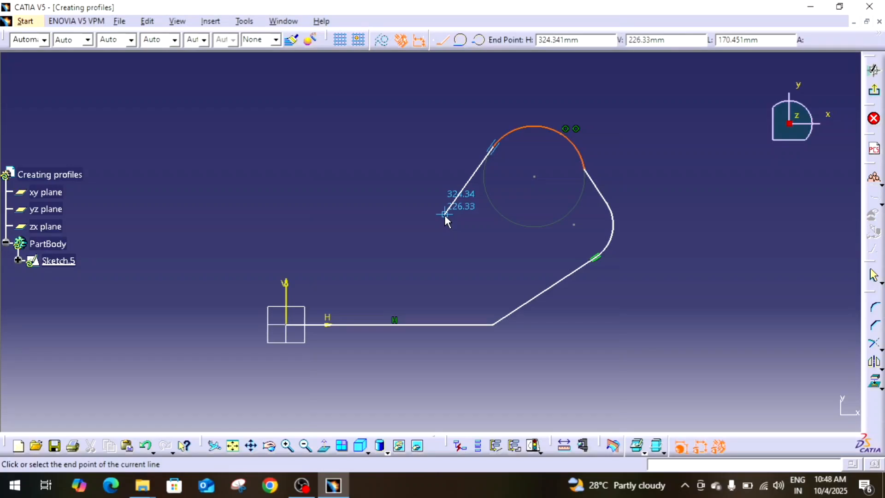
{"action": "left_click", "coordinate": [287, 325]}
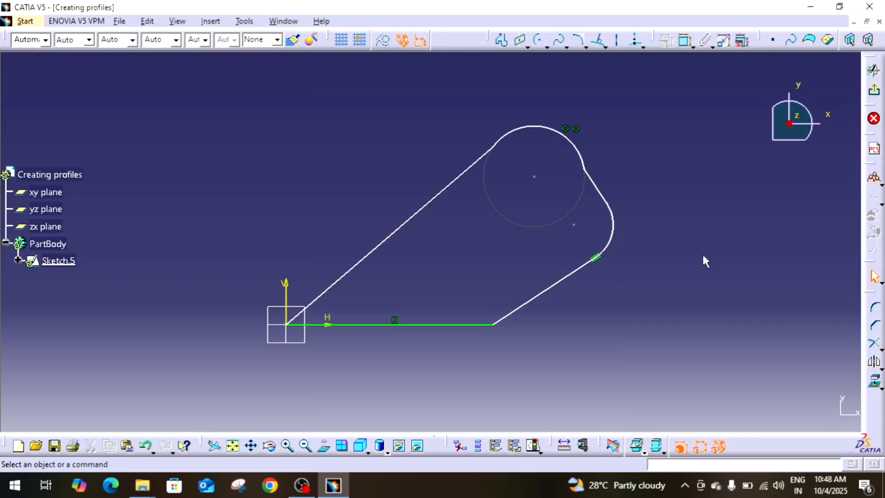
- Draw a separate open profile consisting of one horizontal line below and to the right of the closed profile
{"action": "left_click", "coordinate": [503, 41]}
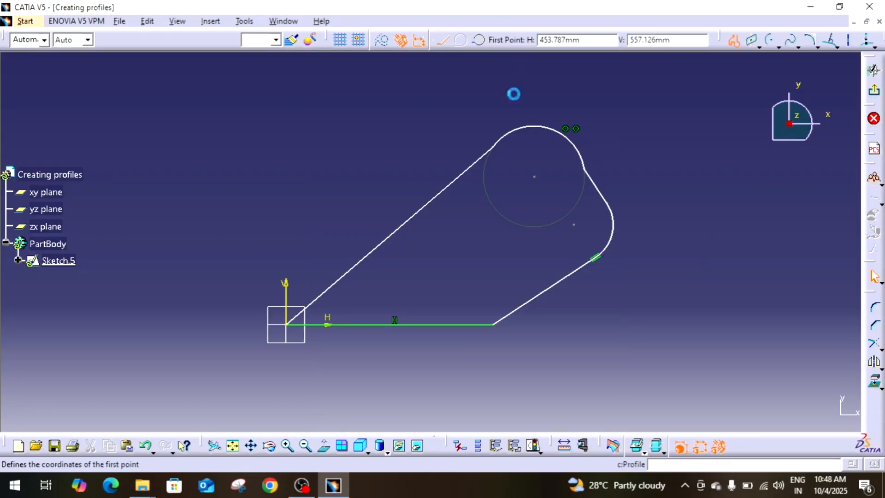
{"action": "left_click", "coordinate": [566, 350]}
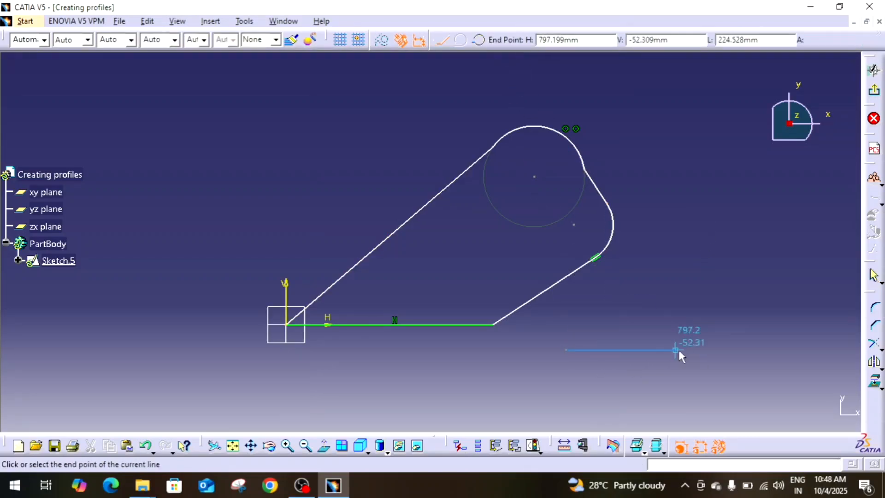
{"action": "left_click", "coordinate": [740, 349]}
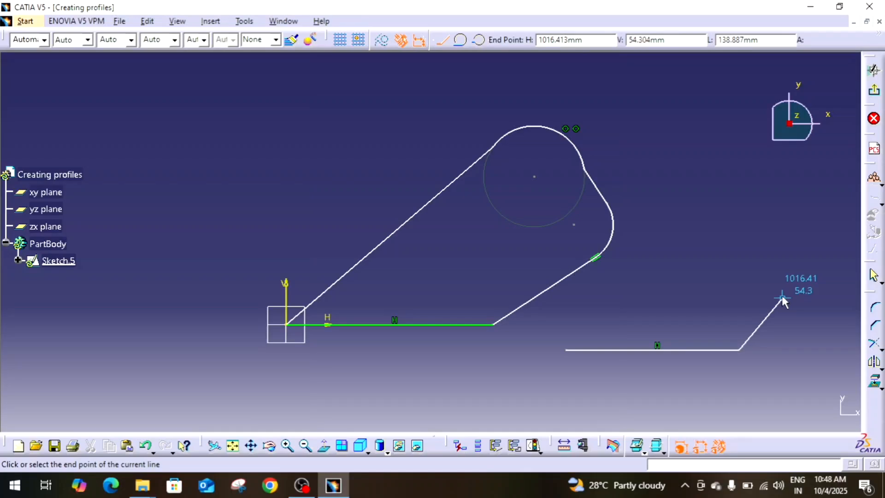
{"action": "key", "text": "Escape"}
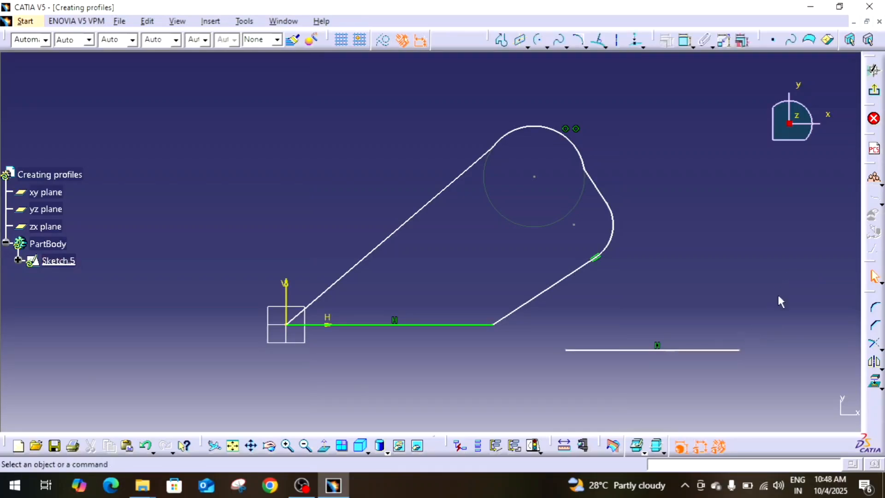
- Draw a second open profile of one horizontal line, higher and further right than the first open one
{"action": "mouse_move", "coordinate": [763, 297]}
{"action": "middle_mouse_down"}
{"action": "mouse_move", "coordinate": [753, 318]}
{"action": "mouse_move", "coordinate": [666, 294]}
{"action": "middle_mouse_up"}
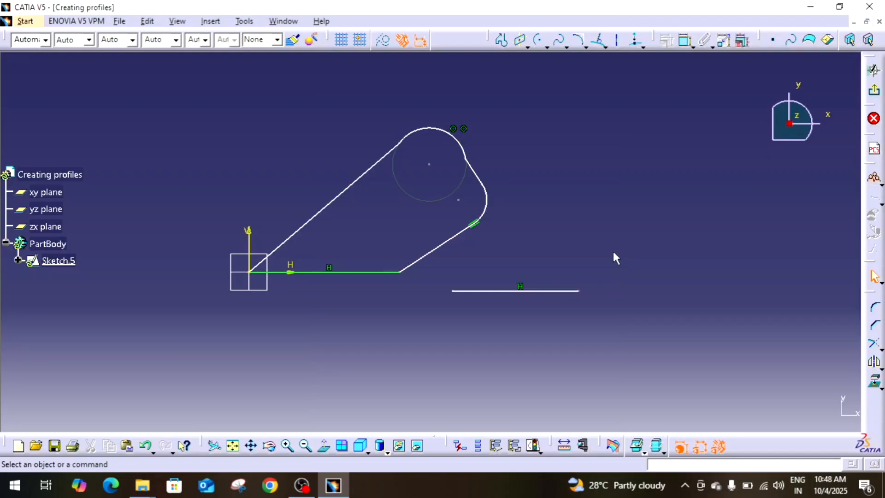
{"action": "left_click", "coordinate": [498, 41]}
{"action": "left_click", "coordinate": [562, 238]}
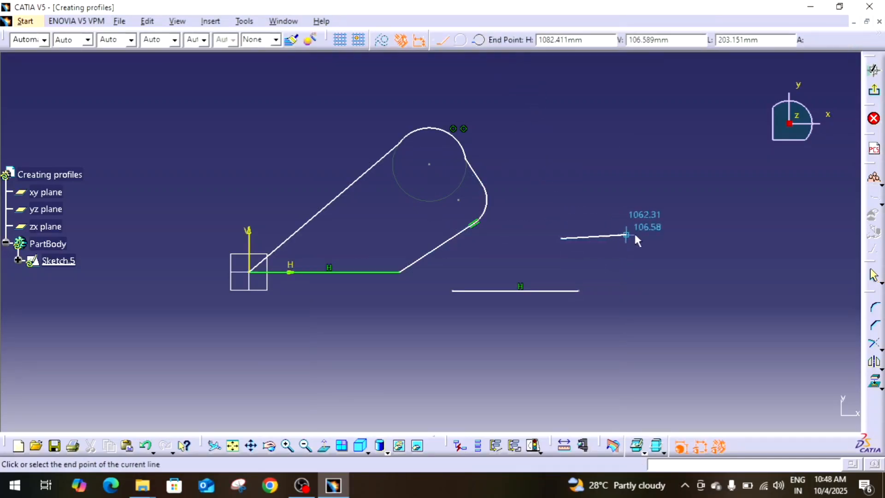
{"action": "left_click", "coordinate": [693, 239]}
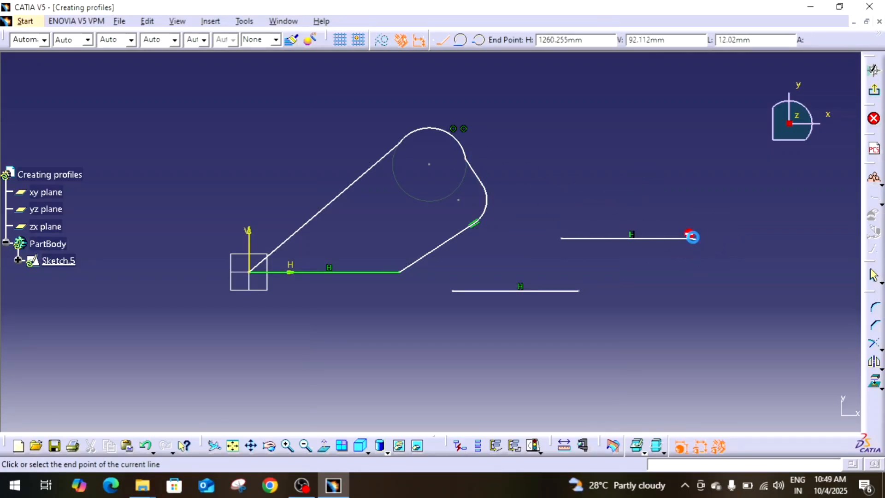
{"action": "key", "text": "Escape"}
- Exit the sketch to the 3D part view, keeping the closed profile and the two open lines
{"action": "middle_click_drag", "start_coordinate": [722, 238], "coordinate": [698, 244]}
{"action": "left_click", "coordinate": [703, 281]}
{"action": "left_click", "coordinate": [700, 283]}
{"action": "mouse_move", "coordinate": [650, 224]}
{"action": "middle_mouse_down"}
{"action": "mouse_move", "coordinate": [592, 249]}
{"action": "mouse_move", "coordinate": [594, 256]}
{"action": "middle_mouse_up"}
{"action": "left_click", "coordinate": [592, 235]}
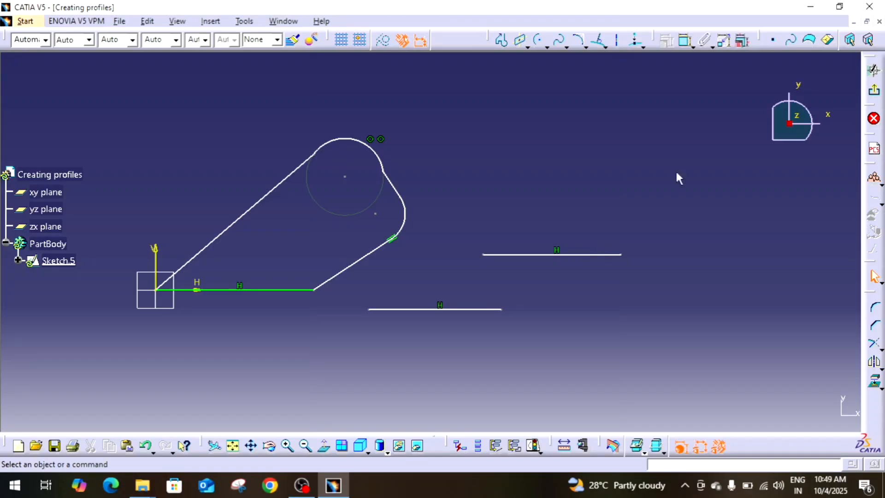
{"action": "left_click", "coordinate": [878, 93]}
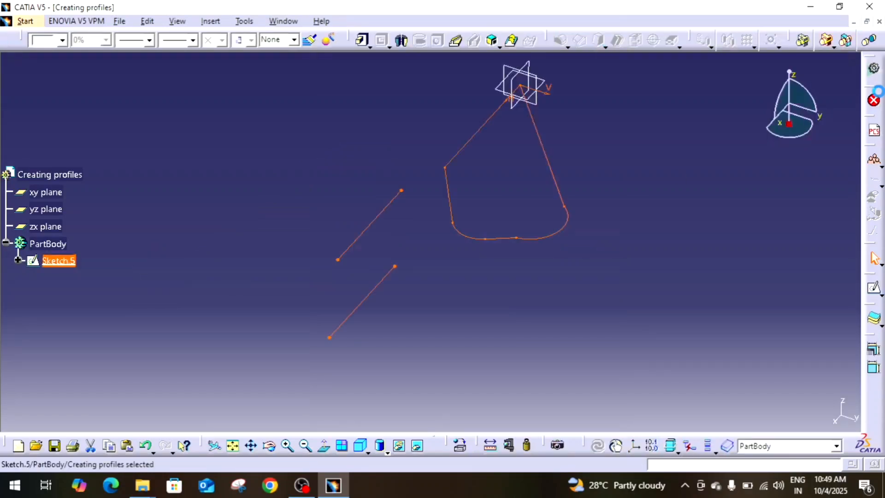
{"action": "middle_click_drag", "start_coordinate": [708, 176], "coordinate": [706, 193]}
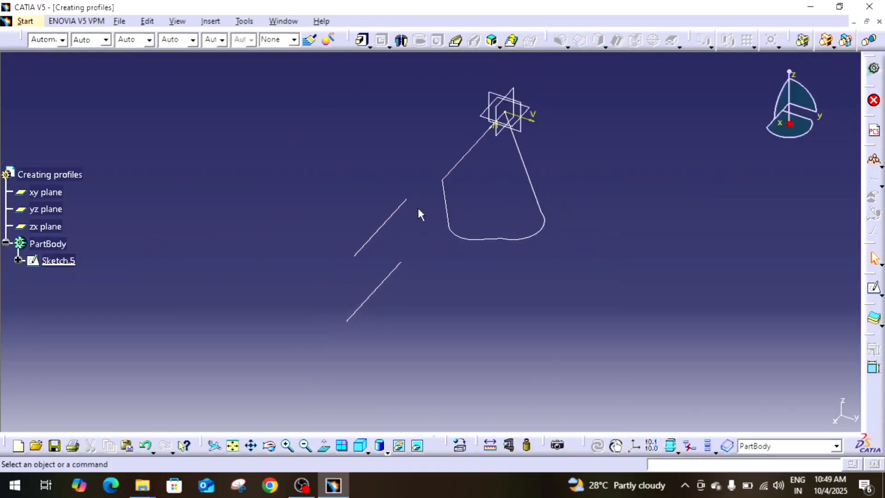
{"action": "scroll", "coordinate": [311, 217], "scroll_direction": "down", "scroll_amount": 3}
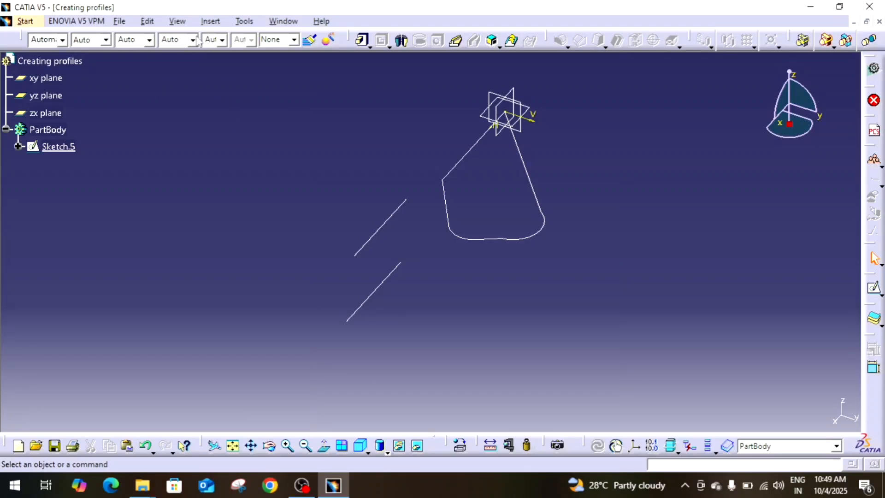
- Open the program options and look through the Scale and Units settings of Parameters and Measure
{"action": "left_click", "coordinate": [236, 22]}
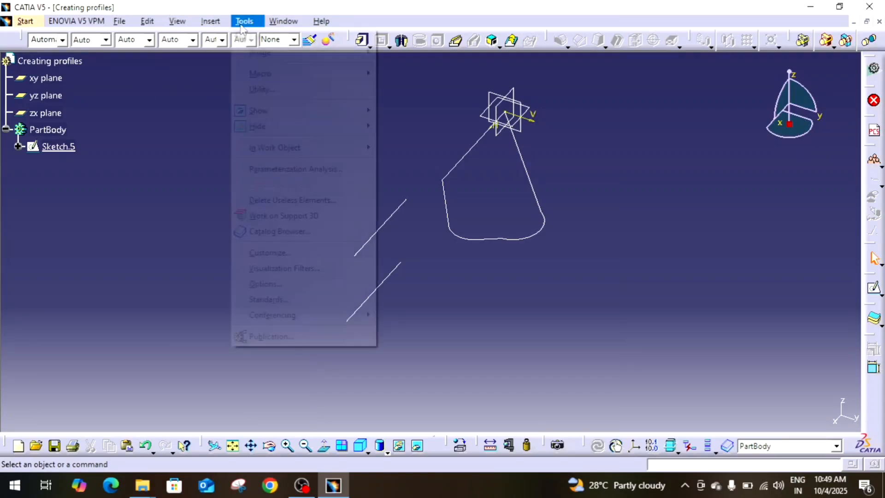
{"action": "left_click", "coordinate": [269, 283]}
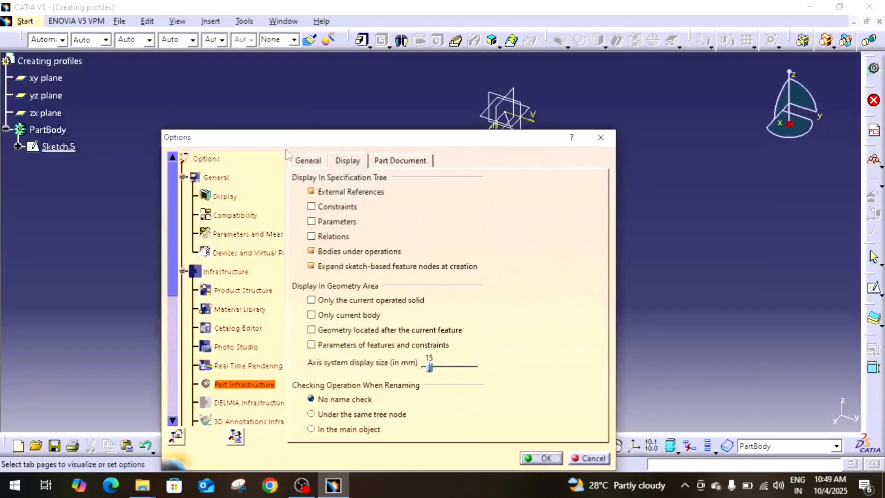
{"action": "left_click_drag", "start_coordinate": [231, 147], "coordinate": [198, 65]}
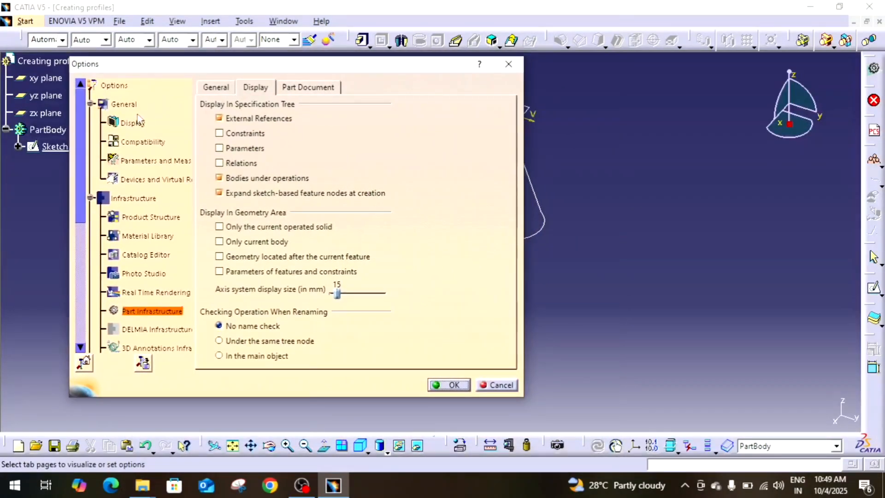
{"action": "left_click", "coordinate": [164, 161]}
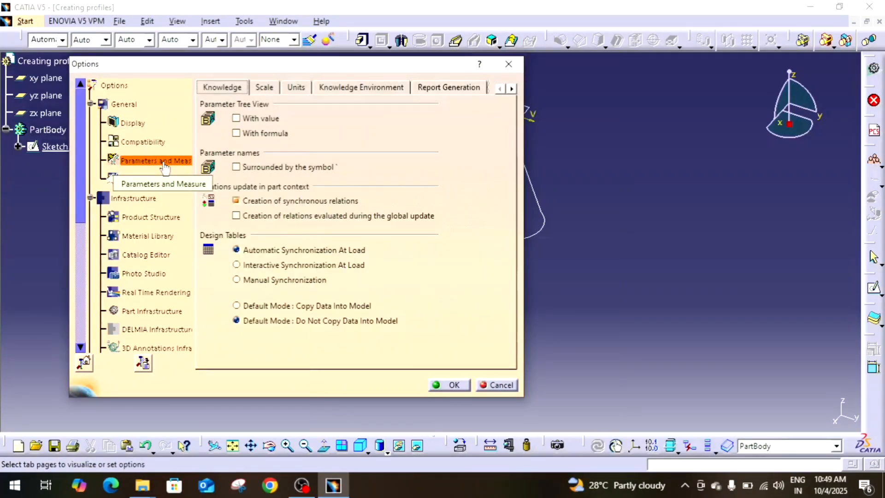
{"action": "left_click", "coordinate": [265, 88]}
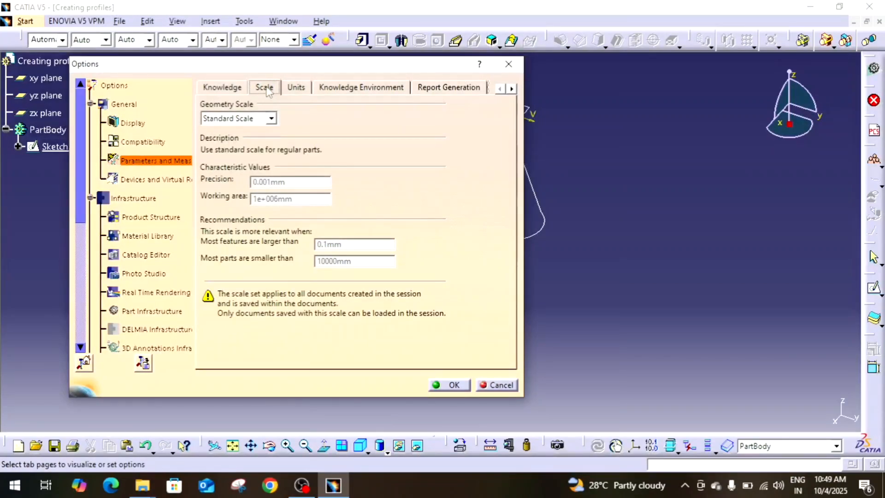
{"action": "left_click", "coordinate": [298, 88]}
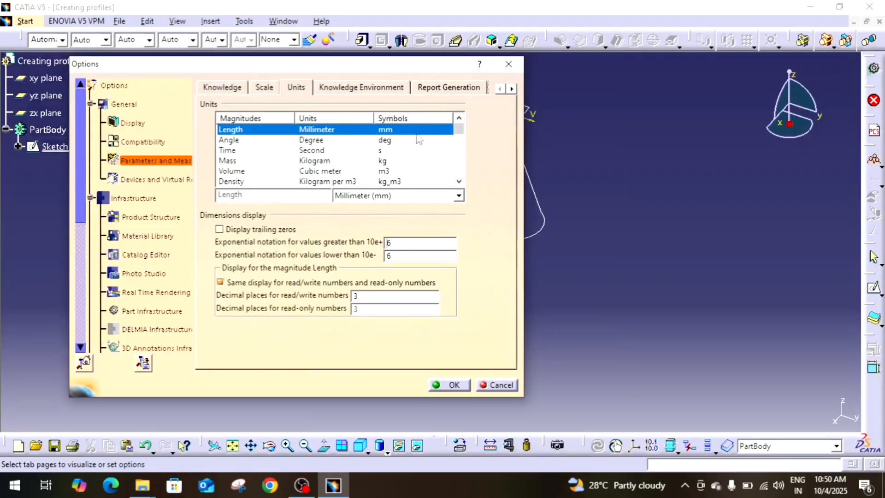
- Review the default units of time, angle, mass, volume and density, inspect the available length units, and close the options without changes
{"action": "left_click", "coordinate": [261, 150]}
{"action": "left_click", "coordinate": [294, 140]}
{"action": "left_click", "coordinate": [274, 151]}
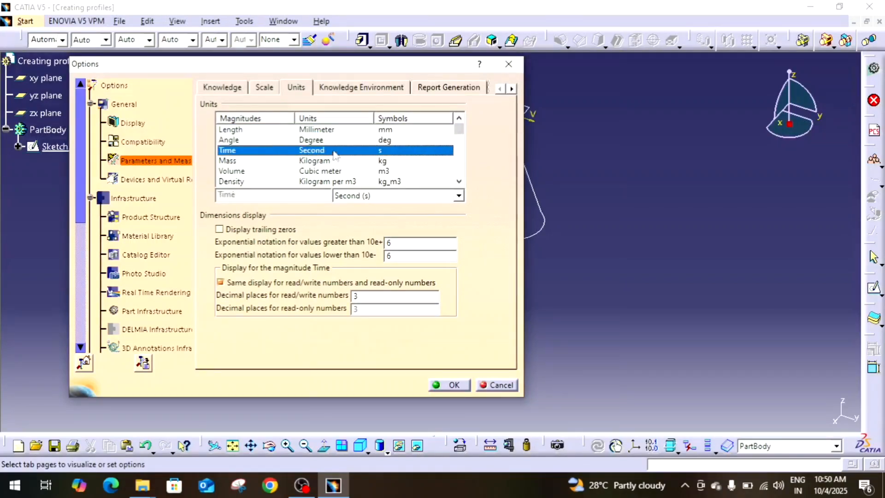
{"action": "left_click", "coordinate": [246, 161]}
{"action": "left_click", "coordinate": [408, 170]}
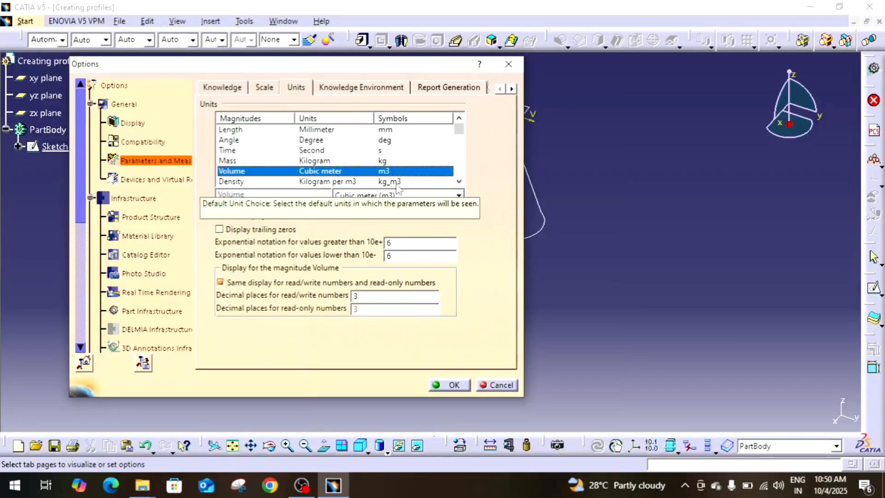
{"action": "left_click", "coordinate": [268, 183]}
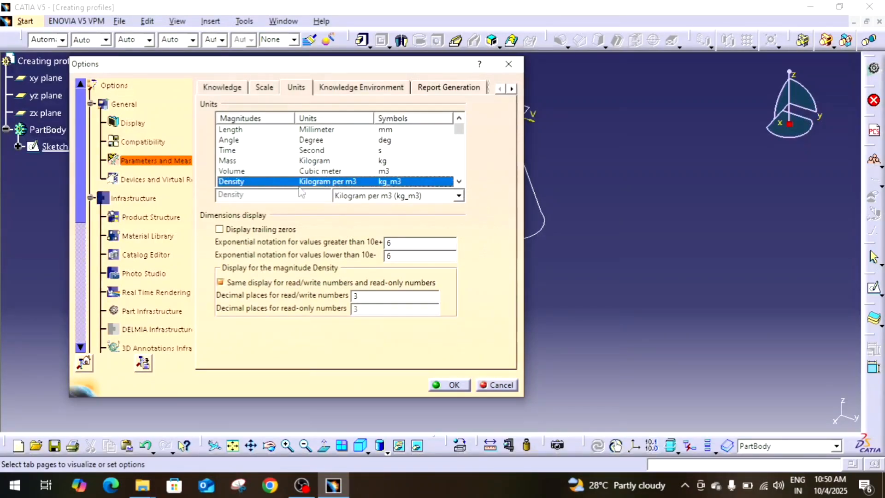
{"action": "left_click", "coordinate": [236, 130]}
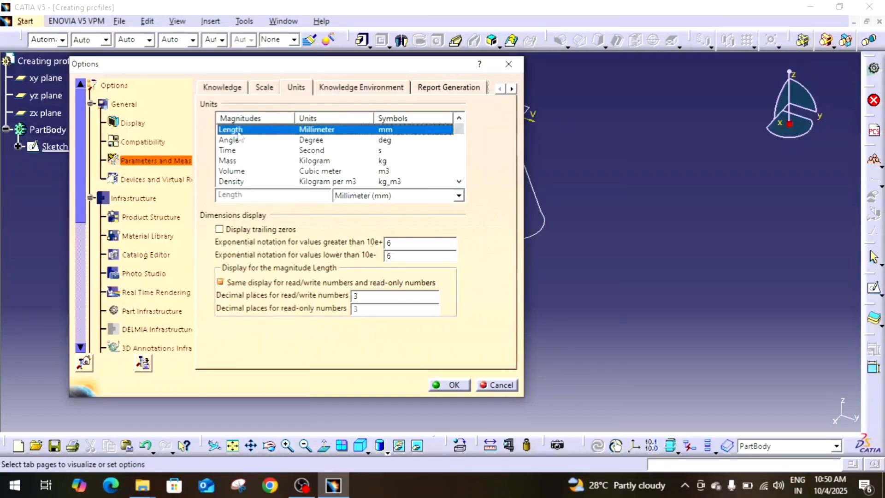
{"action": "left_click", "coordinate": [459, 195]}
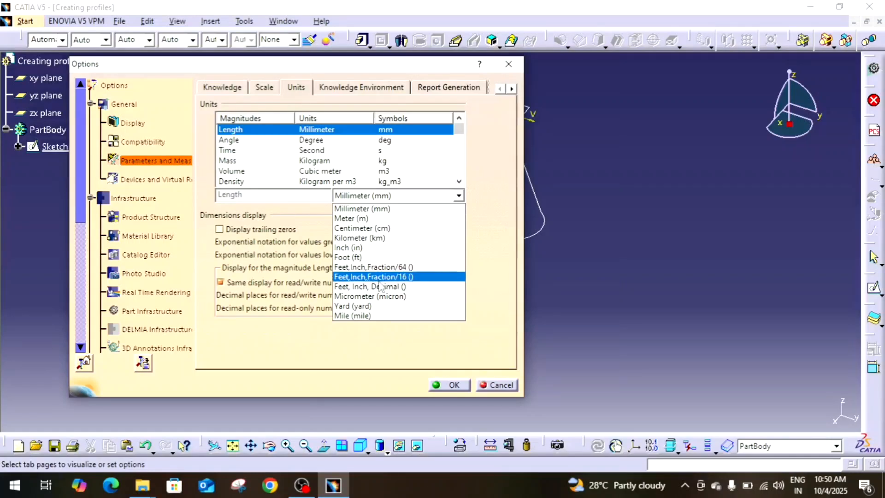
{"action": "left_click", "coordinate": [501, 256]}
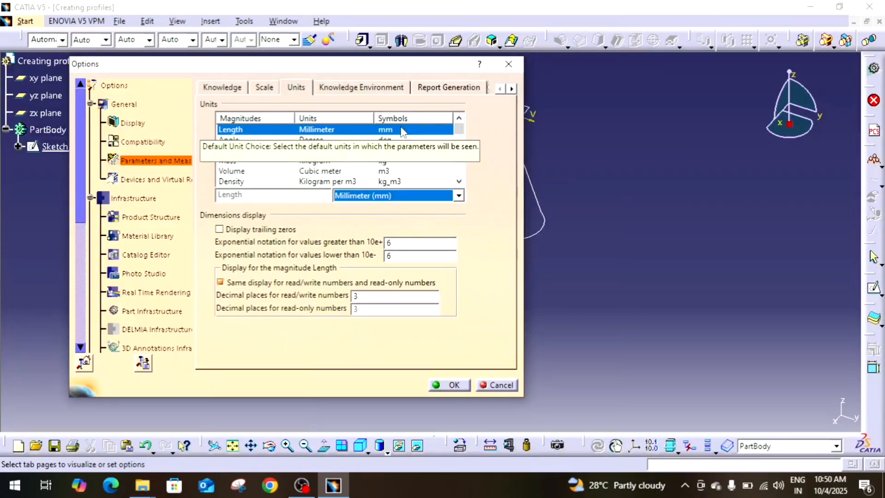
{"action": "left_click", "coordinate": [509, 63]}
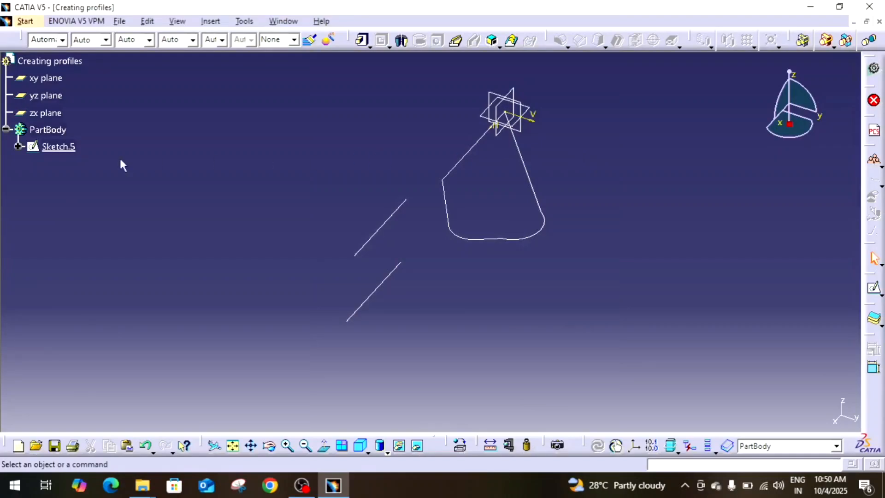
- Reopen the existing sketch for editing and convert the upper open horizontal line into a construction element
{"action": "double_click", "coordinate": [58, 147]}
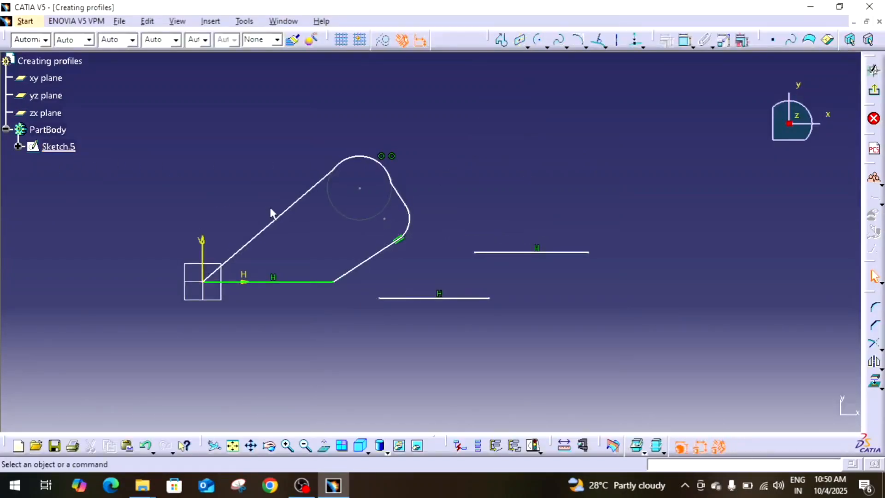
{"action": "middle_click_drag", "start_coordinate": [448, 142], "coordinate": [462, 111]}
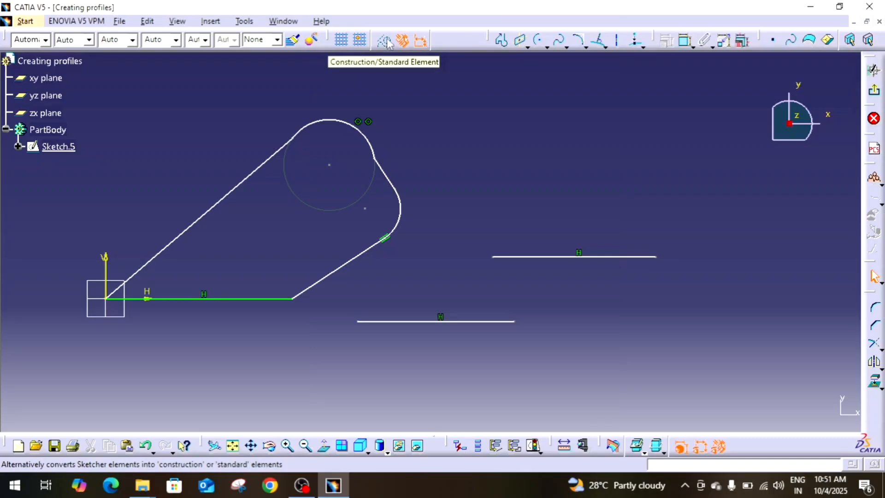
{"action": "left_click", "coordinate": [547, 257]}
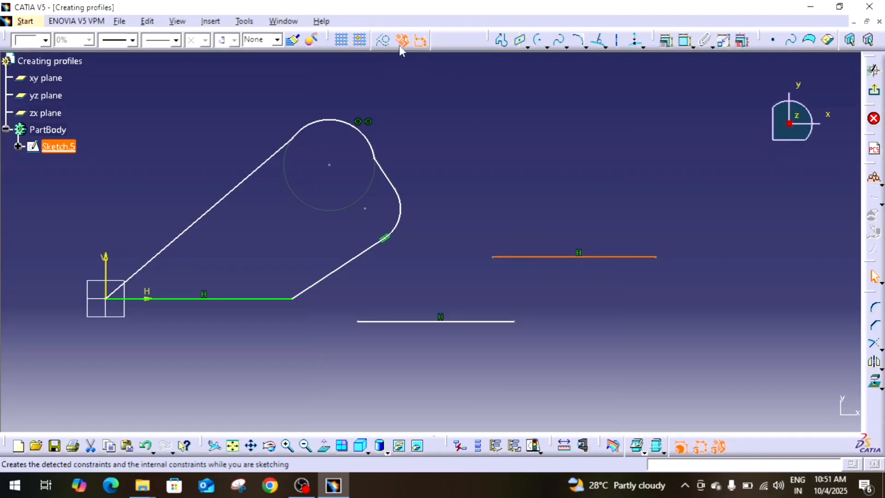
{"action": "left_click", "coordinate": [383, 41]}
{"action": "left_click", "coordinate": [457, 184]}
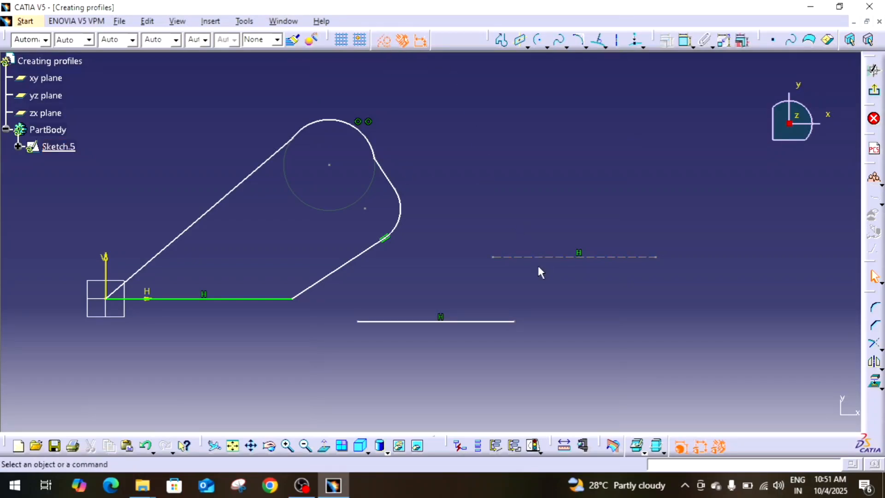
- Exit the sketch and check in the 3D part view which sketch elements are displayed
{"action": "mouse_move", "coordinate": [530, 266]}
{"action": "middle_mouse_down"}
{"action": "mouse_move", "coordinate": [532, 254]}
{"action": "mouse_move", "coordinate": [540, 283]}
{"action": "middle_mouse_up"}
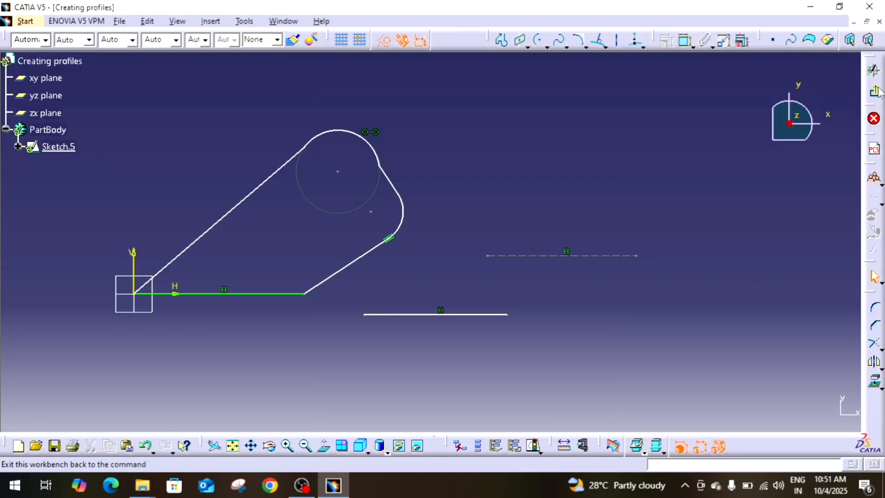
{"action": "mouse_move", "coordinate": [582, 276]}
{"action": "middle_mouse_down"}
{"action": "mouse_move", "coordinate": [583, 318]}
{"action": "mouse_move", "coordinate": [592, 284]}
{"action": "middle_mouse_up"}
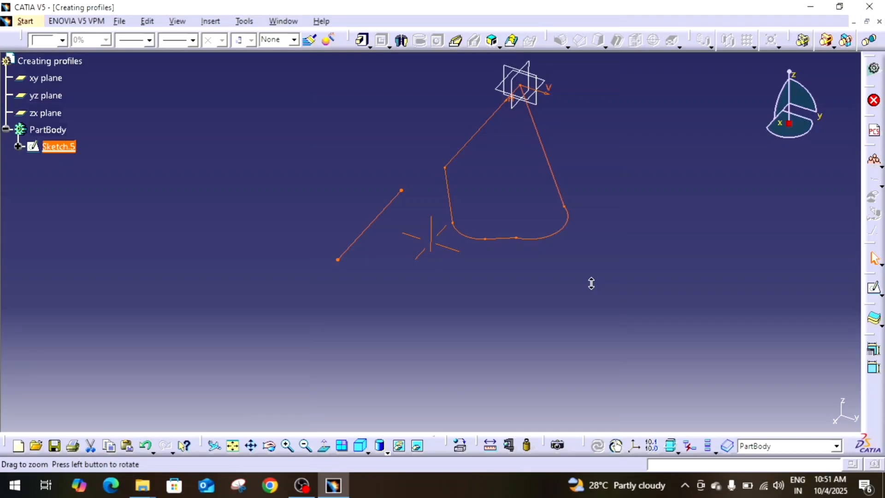
{"action": "middle_click_drag", "start_coordinate": [592, 283], "coordinate": [592, 284]}
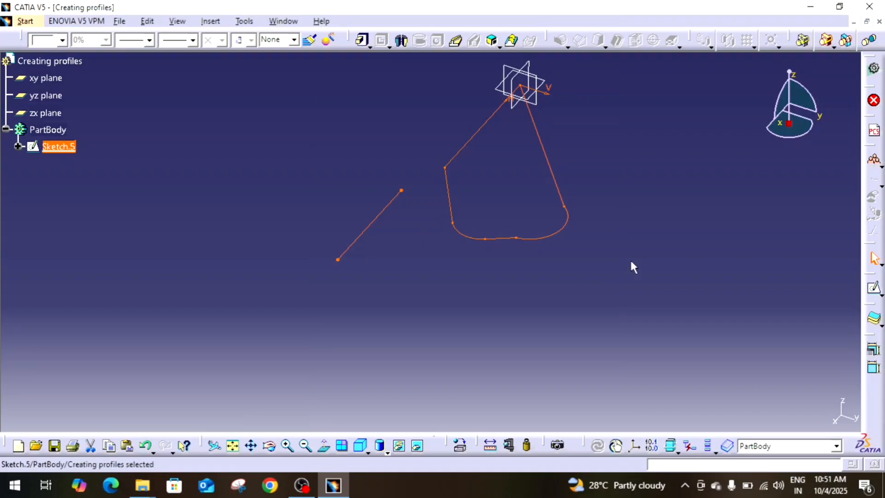
- Reopen the sketch and convert the dashed construction line back to a standard element
{"action": "double_click", "coordinate": [63, 146]}
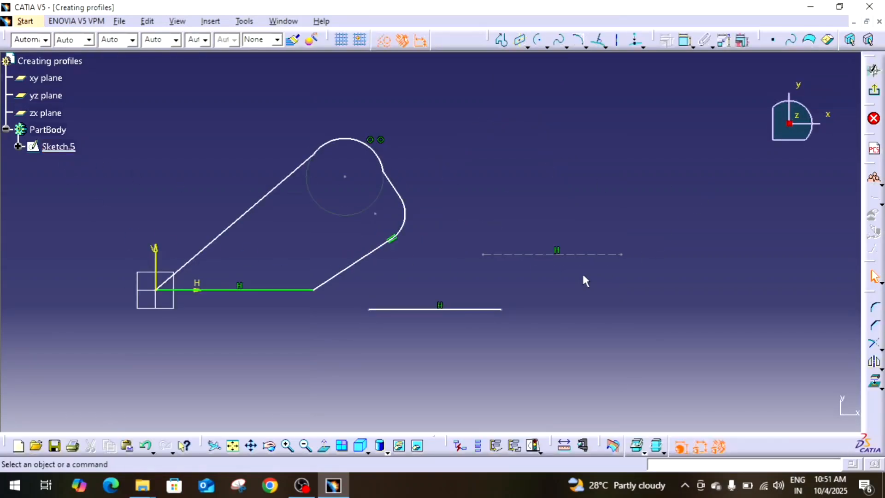
{"action": "left_click", "coordinate": [556, 254]}
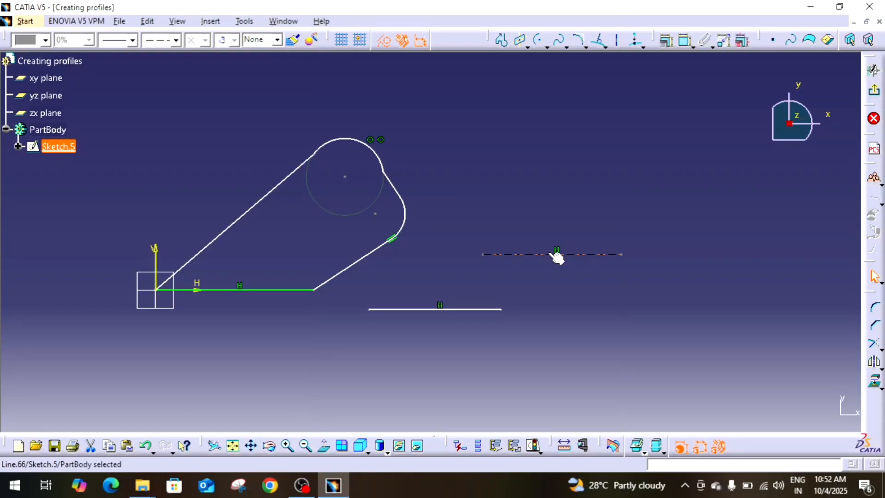
{"action": "left_click", "coordinate": [349, 215]}
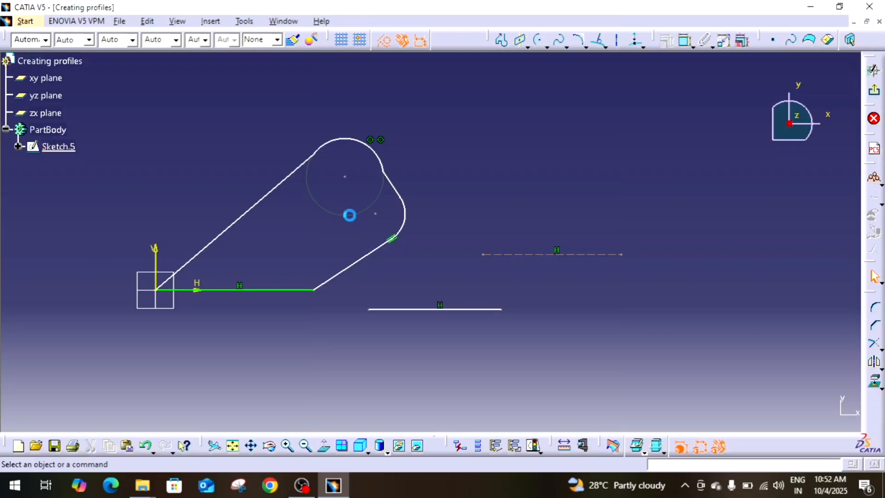
{"action": "left_click", "coordinate": [537, 253]}
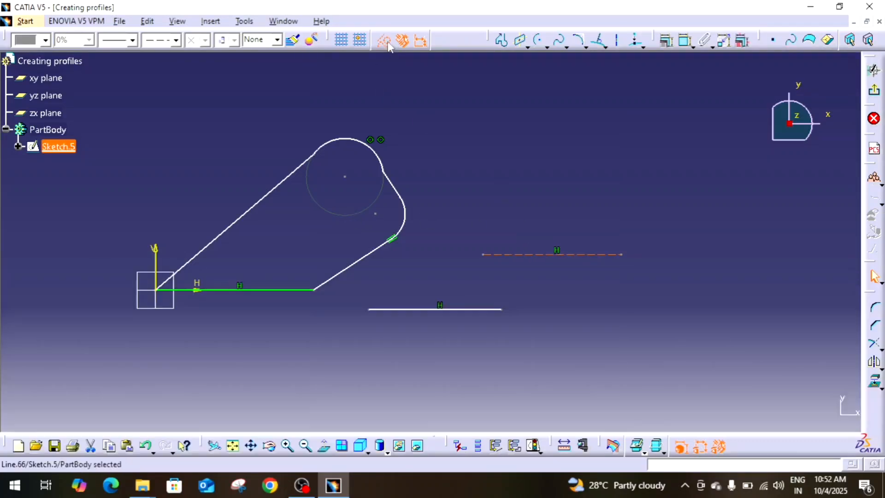
{"action": "left_click", "coordinate": [387, 41]}
{"action": "left_click", "coordinate": [457, 152]}
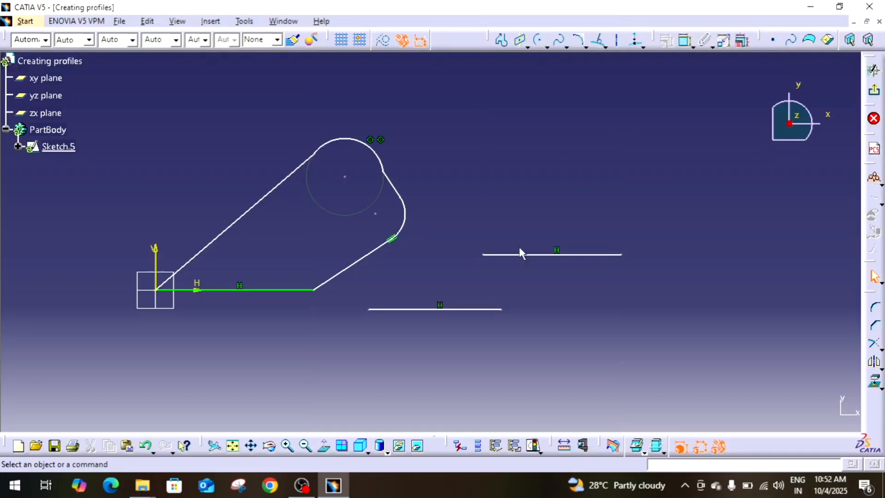
- Shorten the upper horizontal line by moving its right endpoint, and delete both open lines from the sketch
{"action": "left_click", "coordinate": [623, 254]}
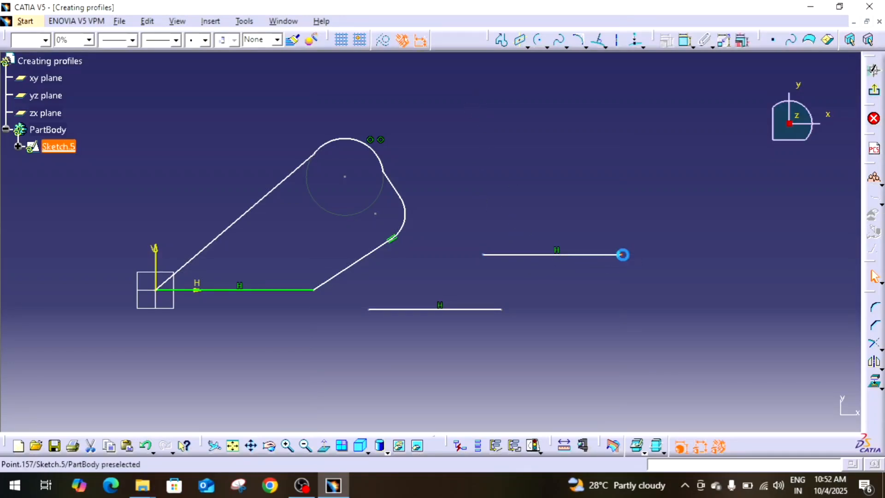
{"action": "left_click_drag", "start_coordinate": [623, 254], "coordinate": [602, 253]}
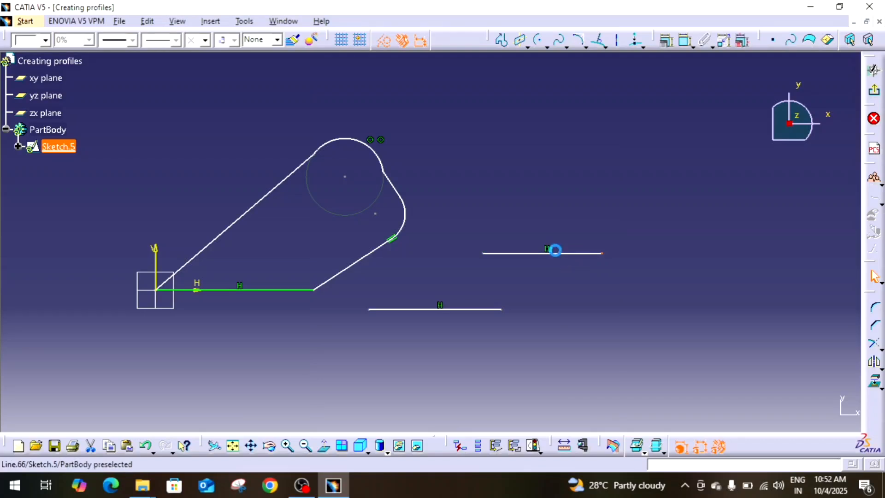
{"action": "left_click", "coordinate": [556, 250]}
{"action": "key", "text": "Delete"}
{"action": "left_click", "coordinate": [439, 309]}
{"action": "key", "text": "Delete"}
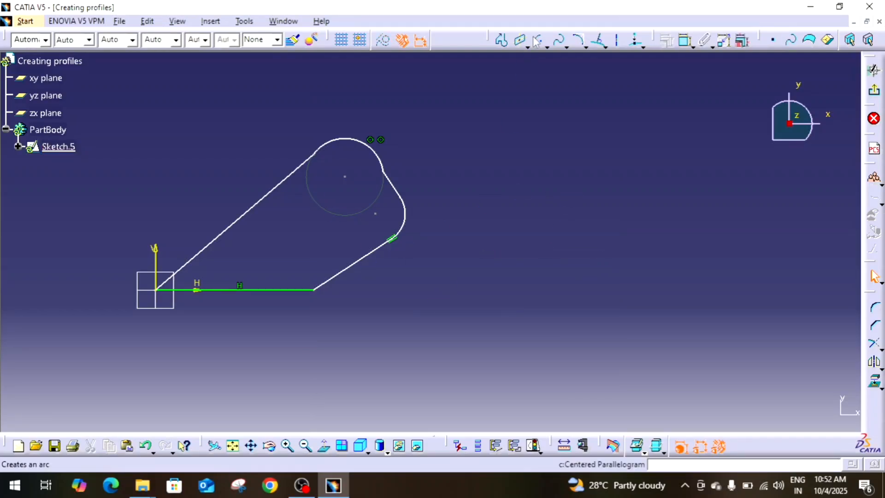
- Draw a vertical line about 640 mm long to the right of the closed profile, extending above and below it
{"action": "left_click", "coordinate": [616, 40]}
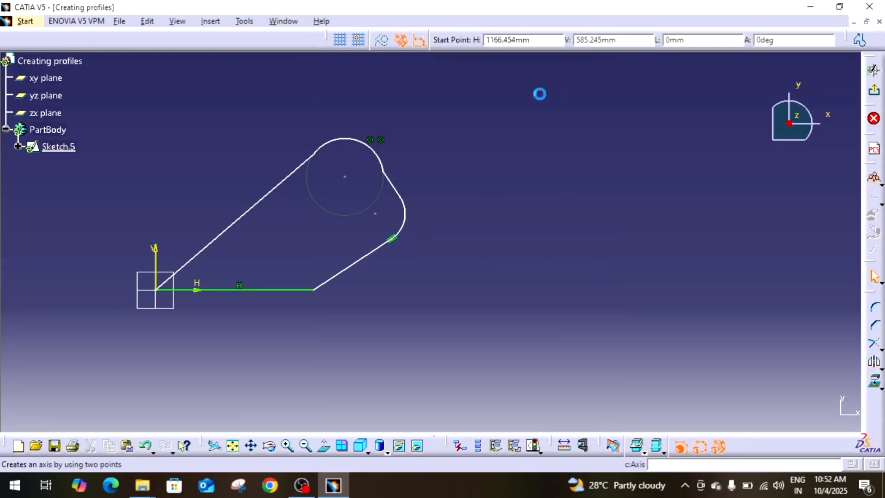
{"action": "key", "text": "Escape"}
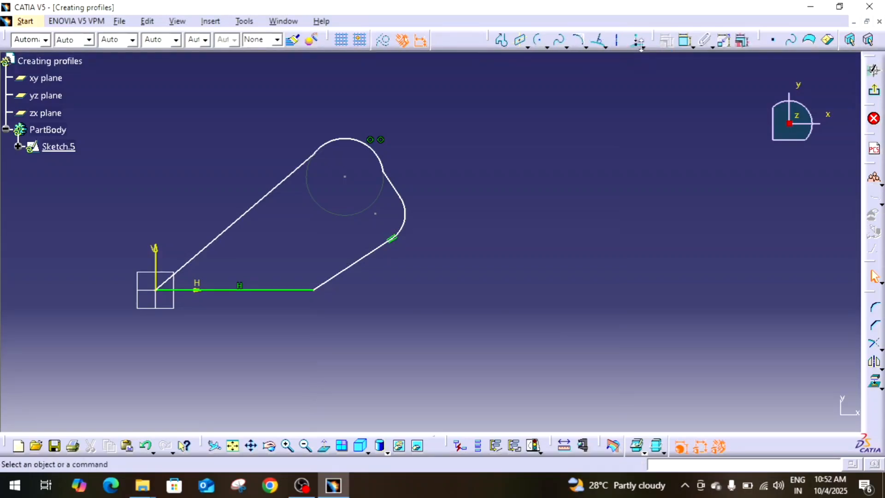
{"action": "left_click", "coordinate": [605, 46]}
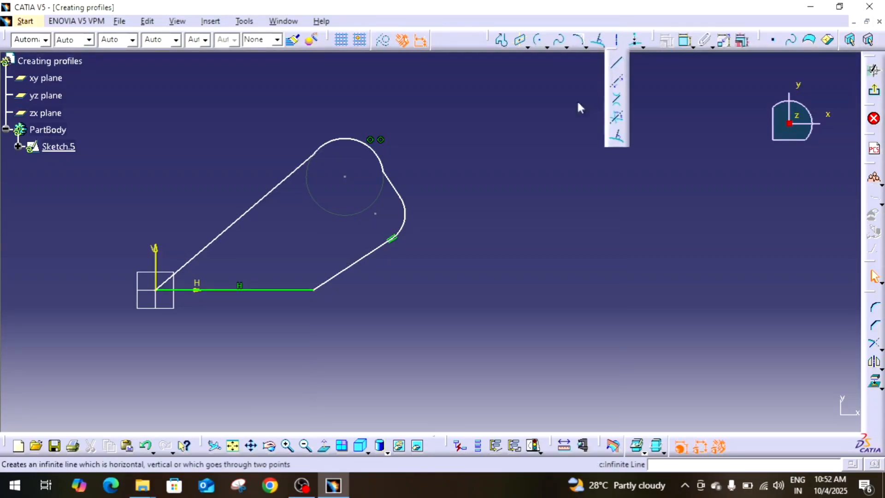
{"action": "left_click", "coordinate": [617, 62]}
{"action": "left_click", "coordinate": [494, 98]}
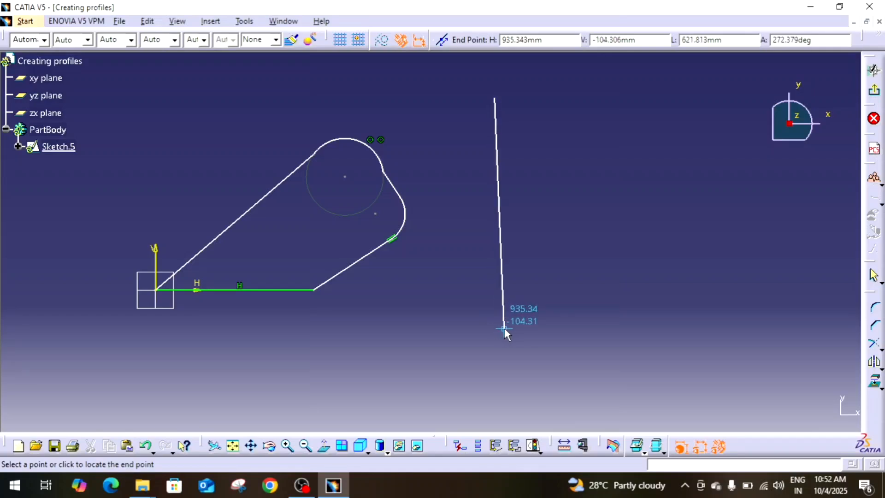
{"action": "left_click", "coordinate": [494, 336]}
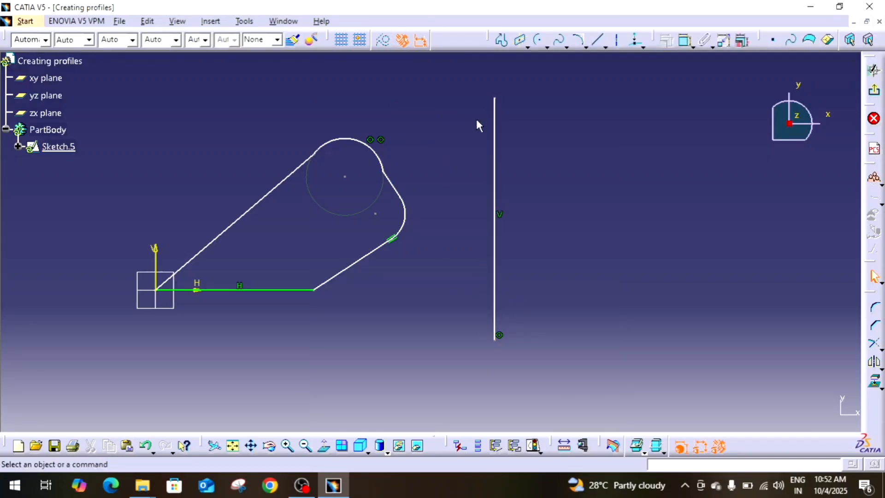
- Convert the vertical line into a construction element
{"action": "left_click", "coordinate": [495, 130]}
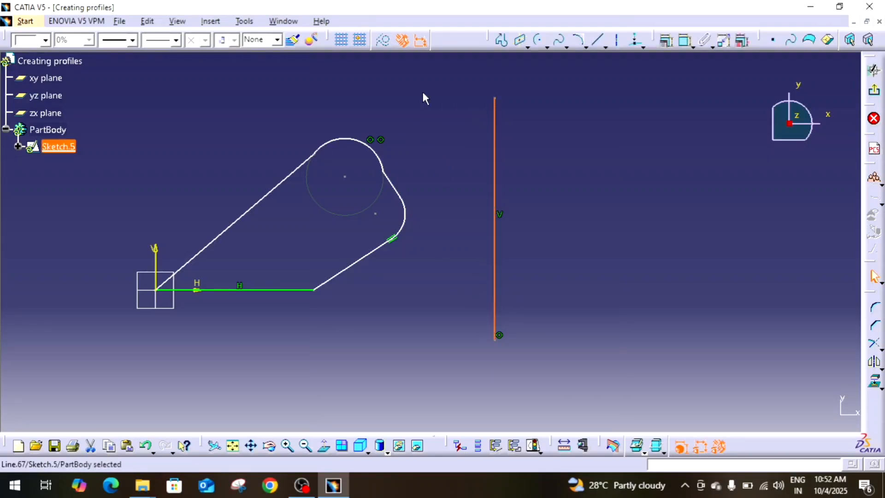
{"action": "left_click", "coordinate": [382, 42]}
{"action": "left_click", "coordinate": [466, 147]}
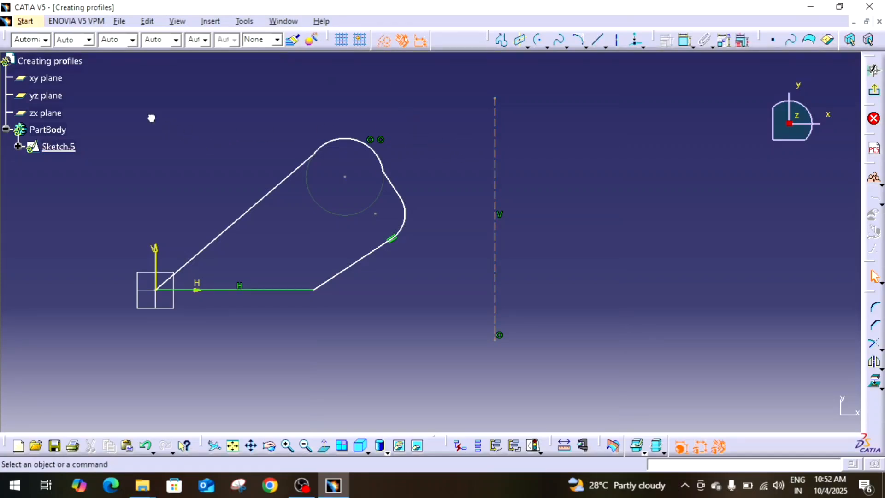
- Mirror the whole closed profile about the vertical construction line
{"action": "left_click_drag", "start_coordinate": [151, 118], "coordinate": [439, 319]}
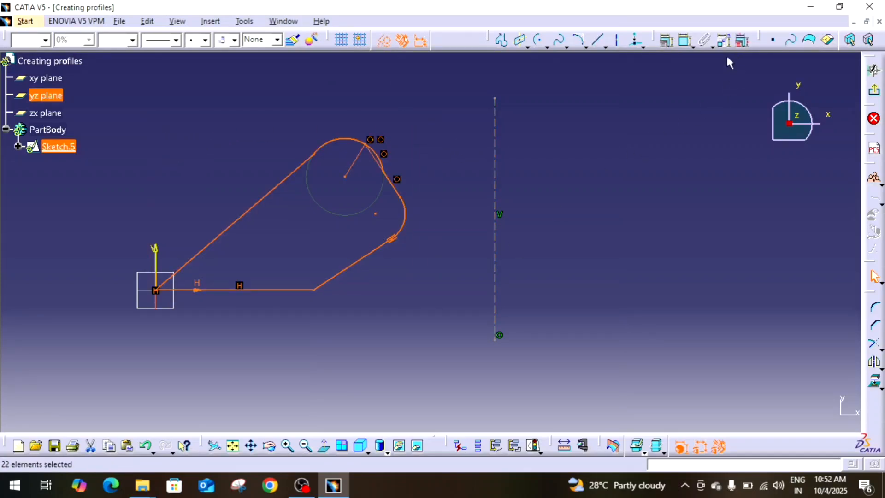
{"action": "left_click", "coordinate": [874, 362]}
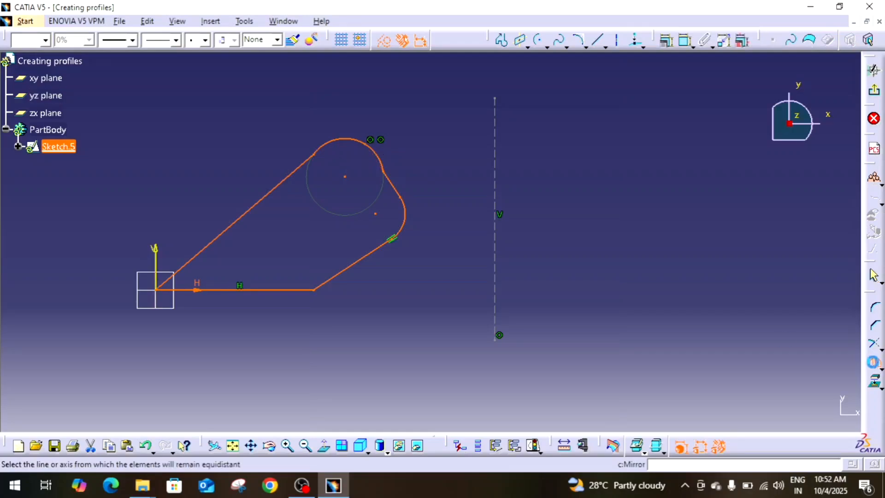
{"action": "left_click", "coordinate": [496, 169]}
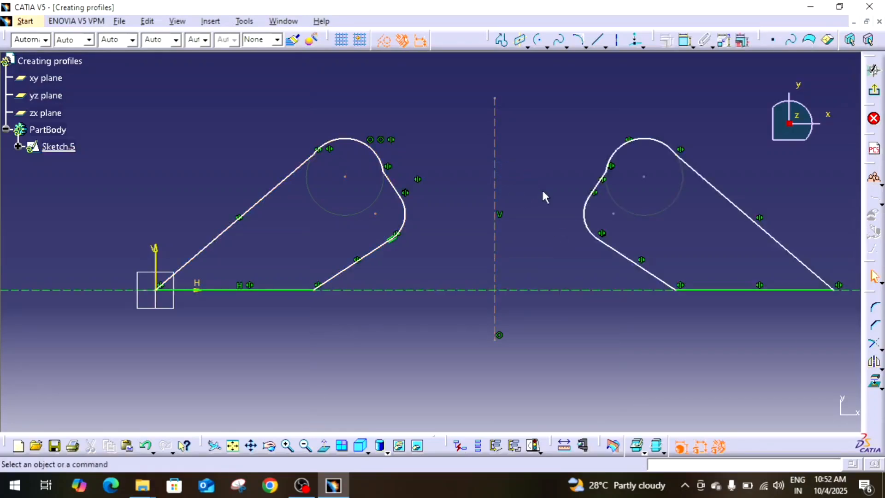
{"action": "middle_click_drag", "start_coordinate": [542, 192], "coordinate": [547, 242]}
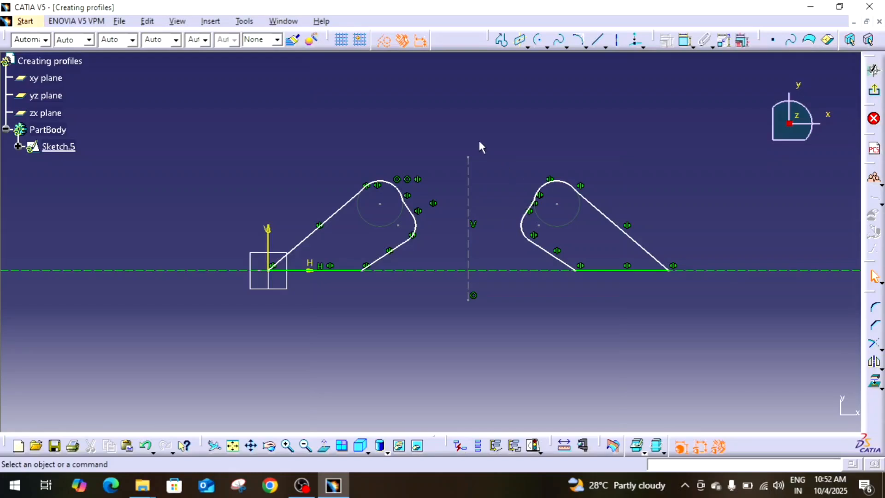
- Exit the sketch and view the original and mirrored profiles in the 3D part view from several directions
{"action": "left_click", "coordinate": [469, 177]}
{"action": "left_click", "coordinate": [496, 162]}
{"action": "left_click", "coordinate": [875, 94]}
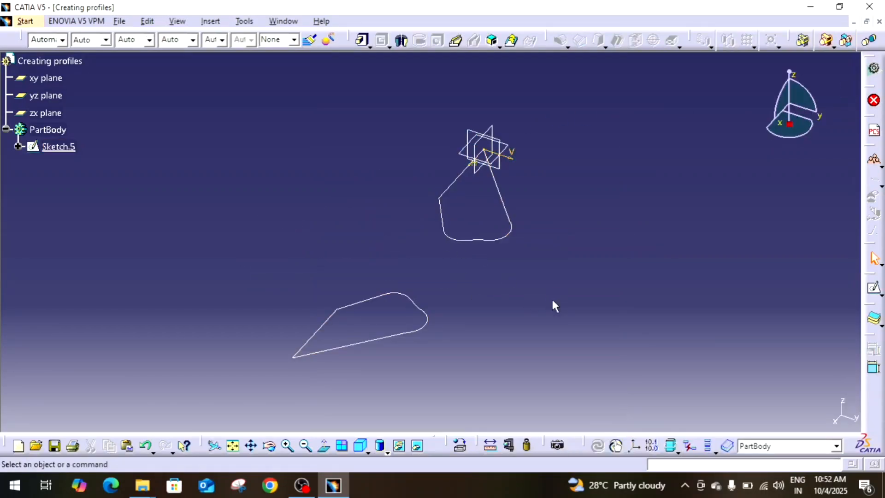
{"action": "mouse_move", "coordinate": [551, 298]}
{"action": "middle_mouse_down"}
{"action": "mouse_move", "coordinate": [492, 328]}
{"action": "mouse_move", "coordinate": [419, 143]}
{"action": "mouse_move", "coordinate": [399, 276]}
{"action": "mouse_move", "coordinate": [476, 178]}
{"action": "middle_mouse_up"}
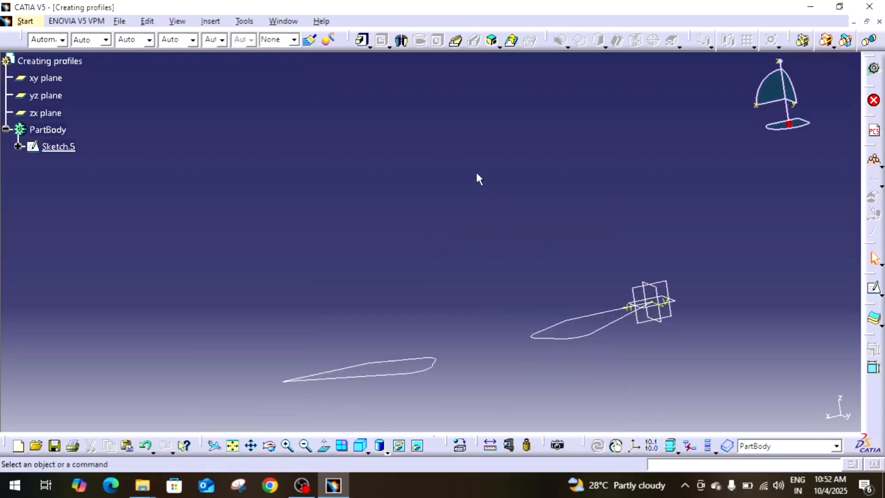
{"action": "middle_click_drag", "start_coordinate": [401, 202], "coordinate": [647, 344]}
{"action": "mouse_move", "coordinate": [502, 277]}
{"action": "middle_mouse_down"}
{"action": "mouse_move", "coordinate": [512, 367]}
{"action": "mouse_move", "coordinate": [352, 301]}
{"action": "mouse_move", "coordinate": [515, 344]}
{"action": "mouse_move", "coordinate": [444, 369]}
{"action": "middle_mouse_up"}
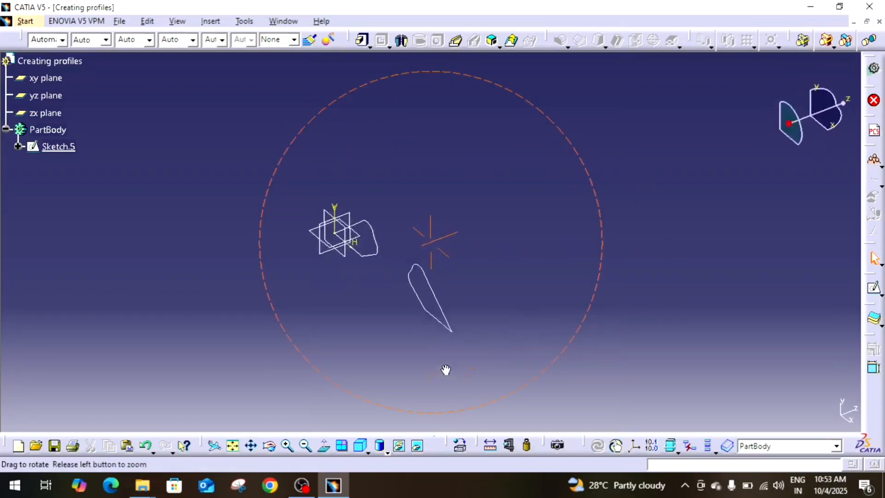